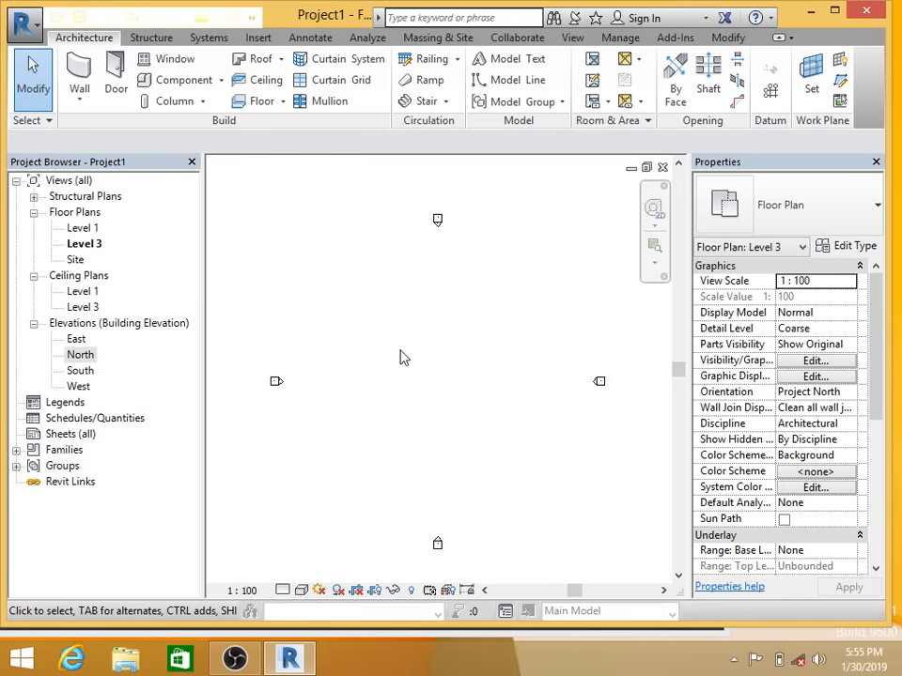
Step: Check the project's length unit format and accept meters with 2 decimal places
key(u)
key(n)
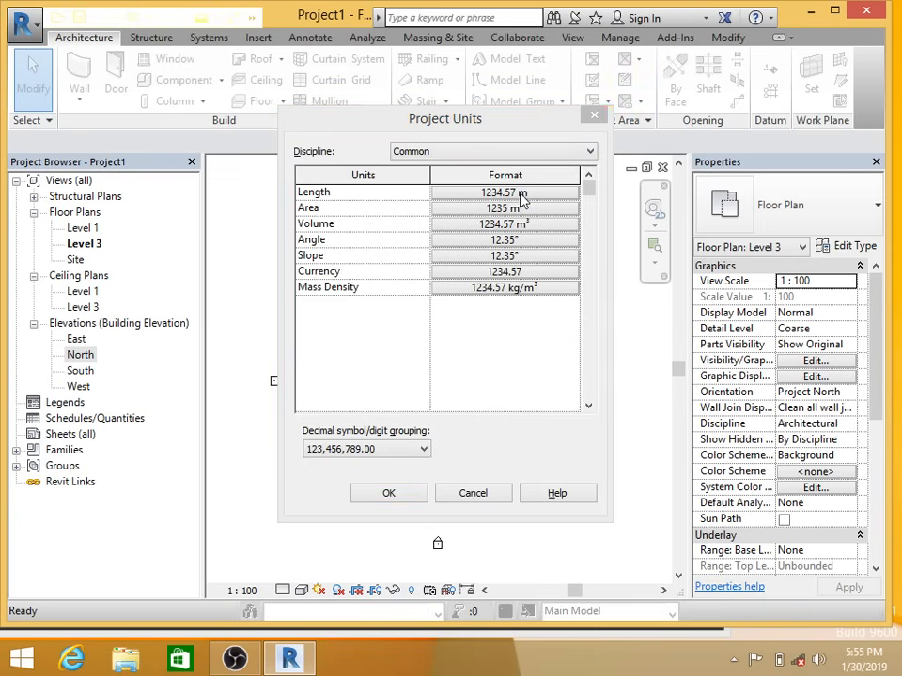
click(522, 194)
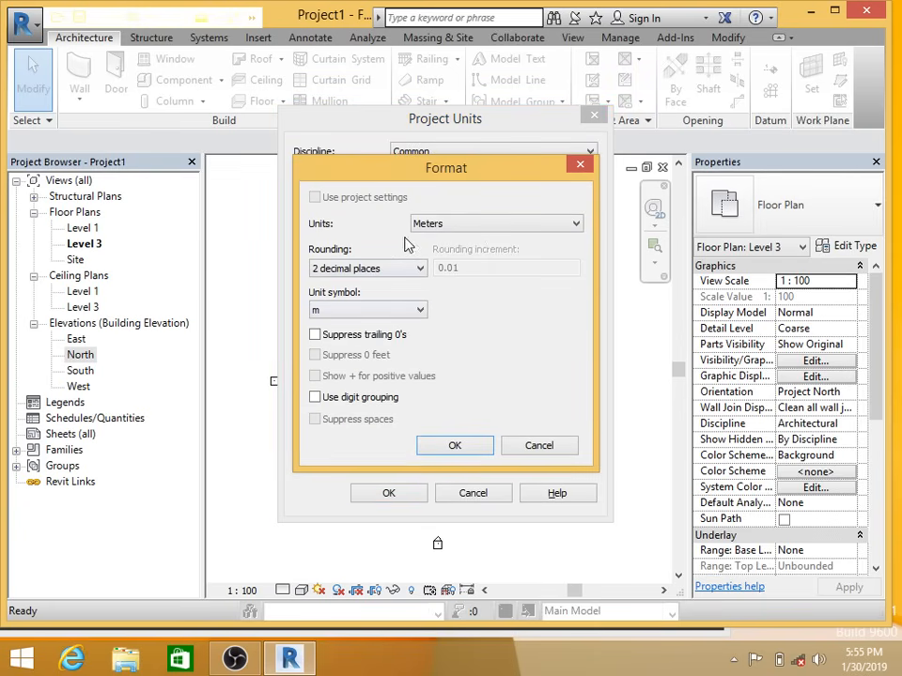
click(458, 447)
click(389, 495)
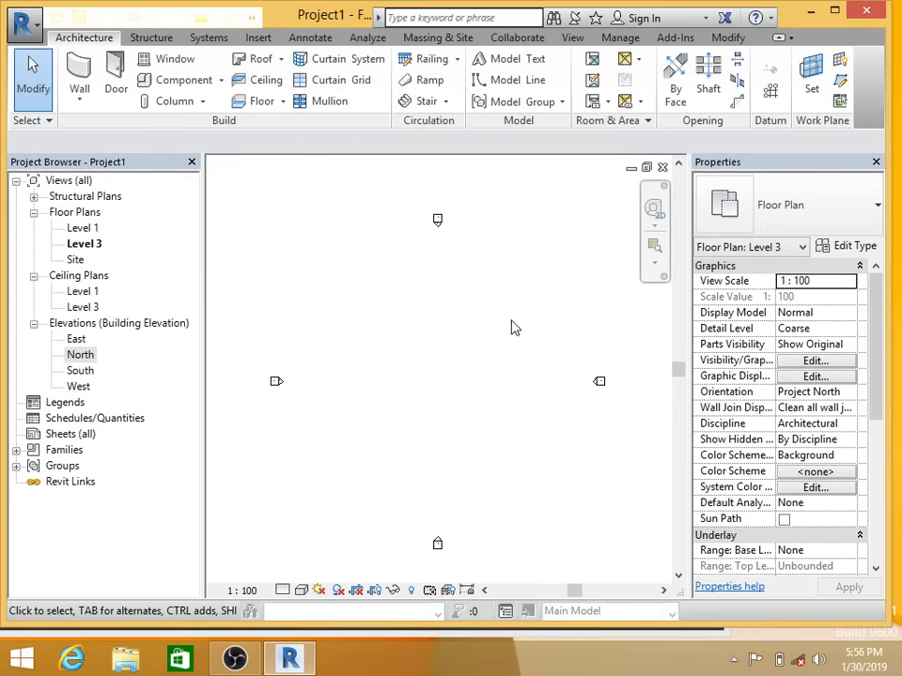
Step: In the North elevation, rename Level 1 as "01 GL" and apply the new name to its corresponding views
double_click(79, 356)
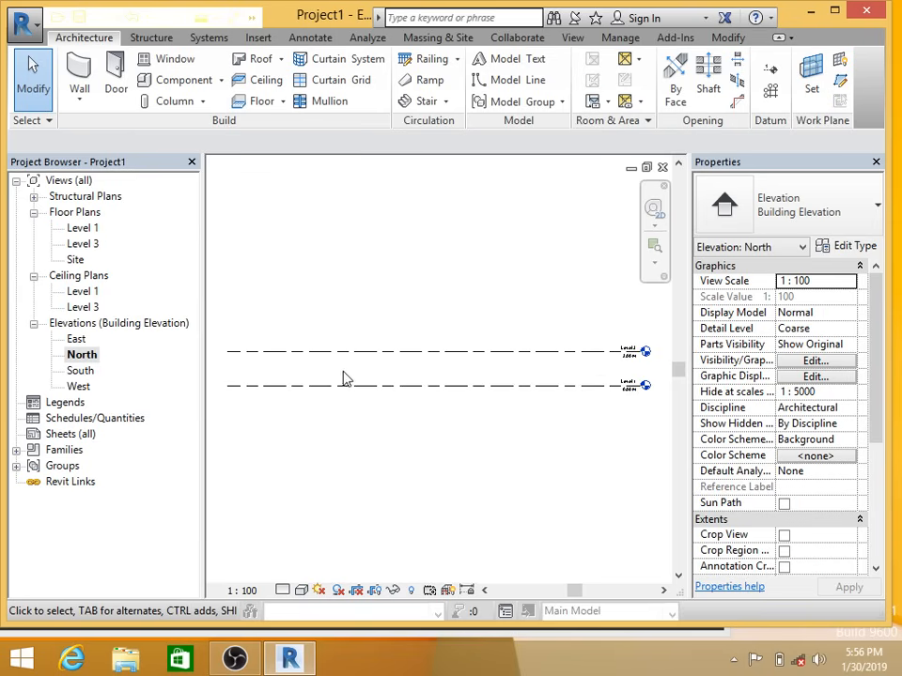
scroll(637, 380, up, 3)
middle_drag(637, 379, 479, 388)
scroll(449, 429, up, 2)
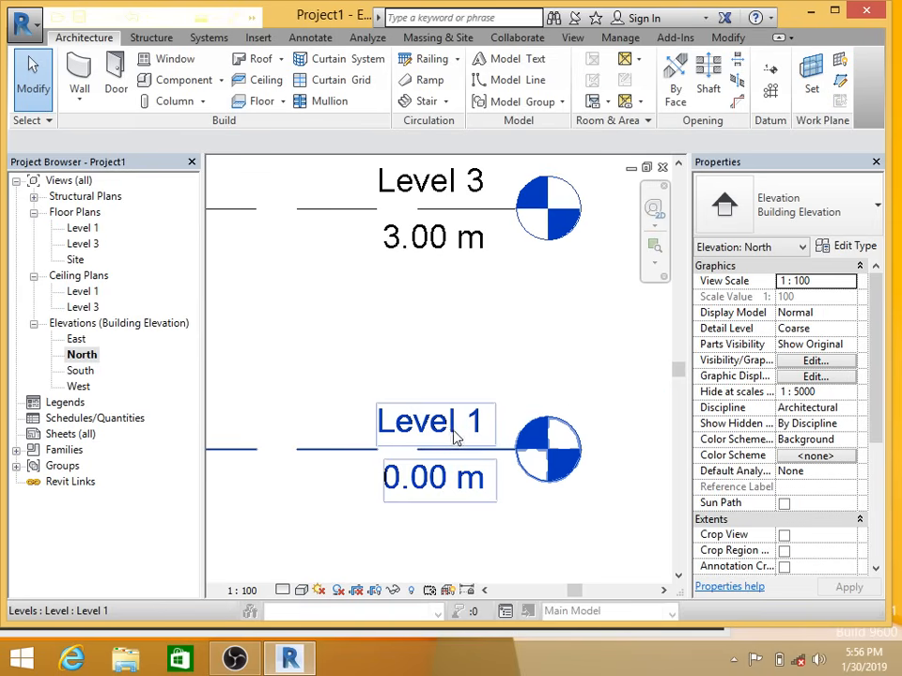
click(449, 430)
click(449, 429)
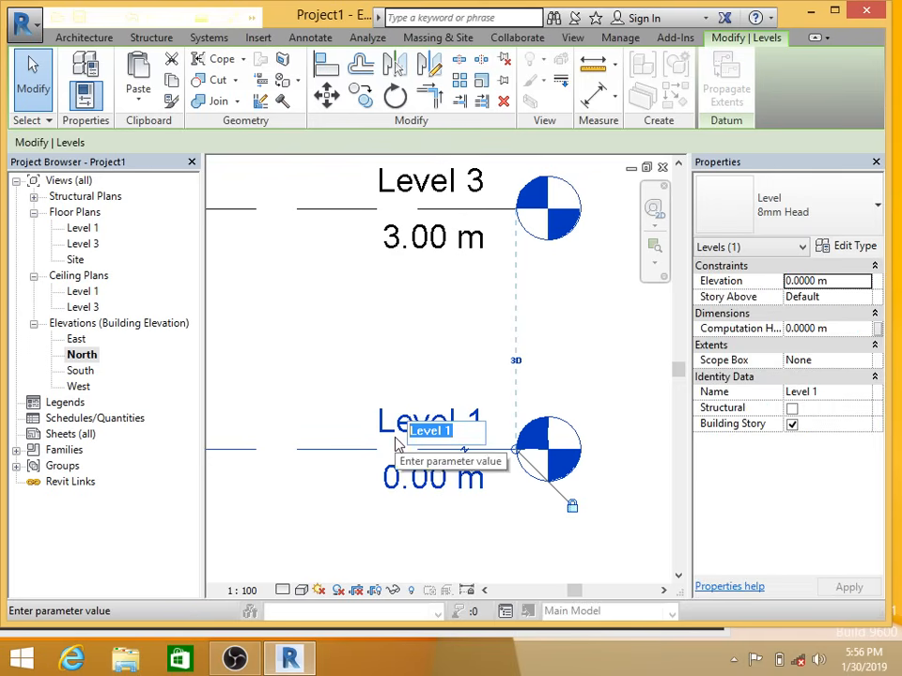
text(GL)
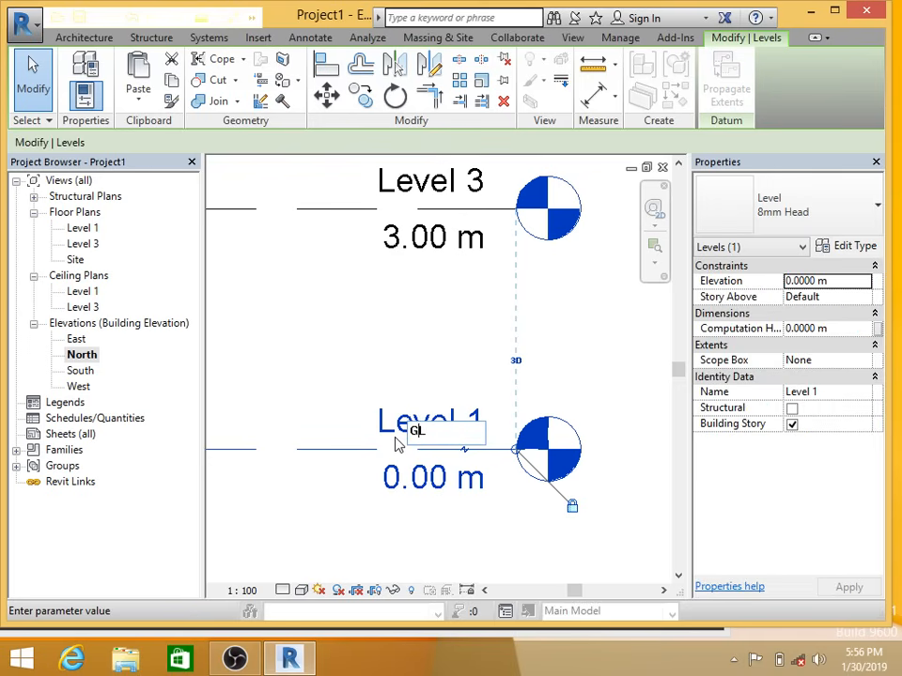
key(Home)
text(01)
key(Return)
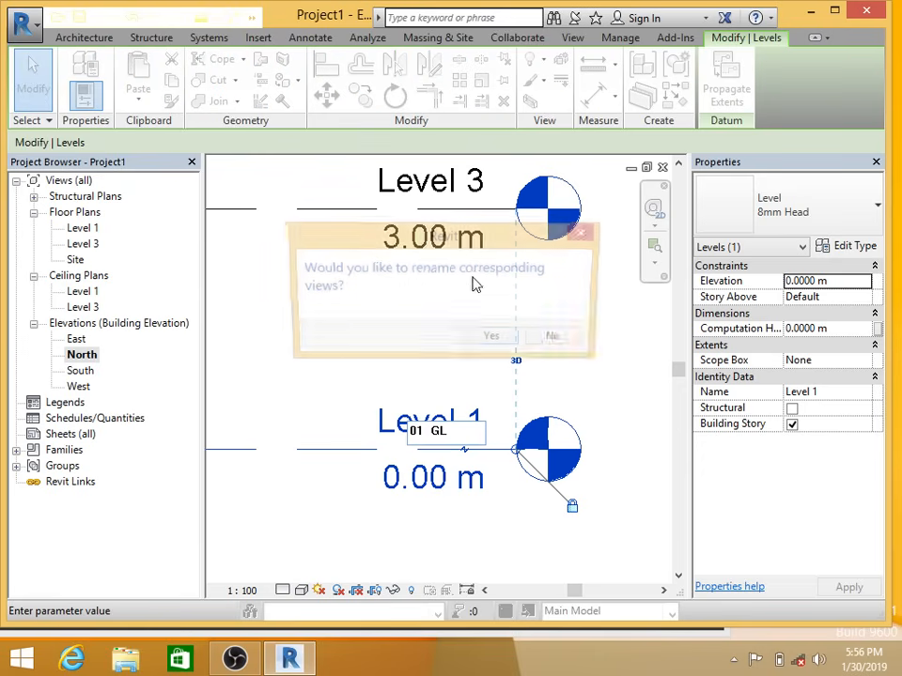
click(490, 342)
Step: Rename Level 3 as "02 PL" together with its corresponding views
middle_drag(475, 370, 470, 482)
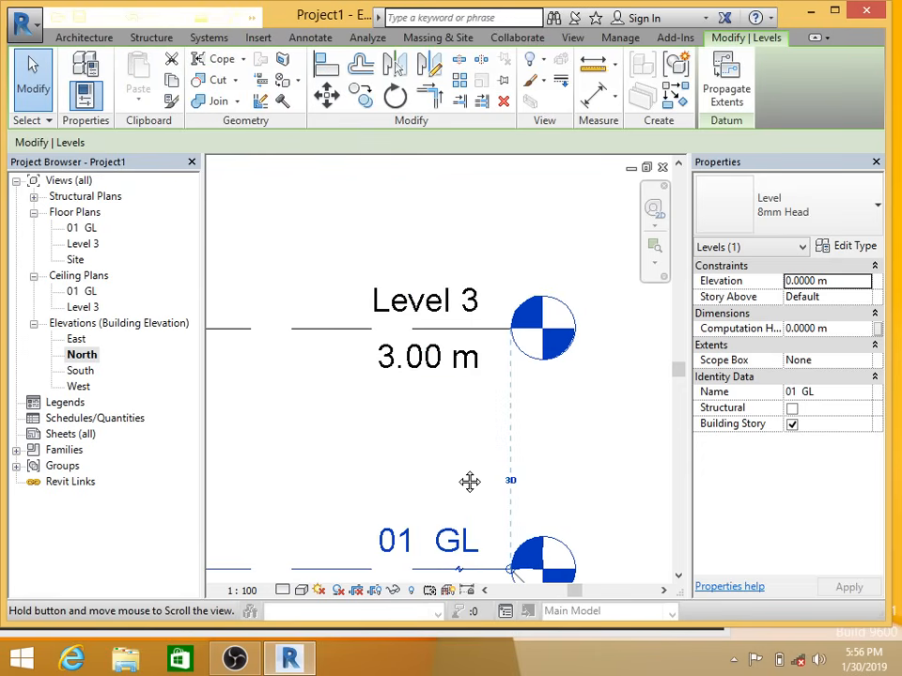
double_click(427, 307)
text(02 PL)
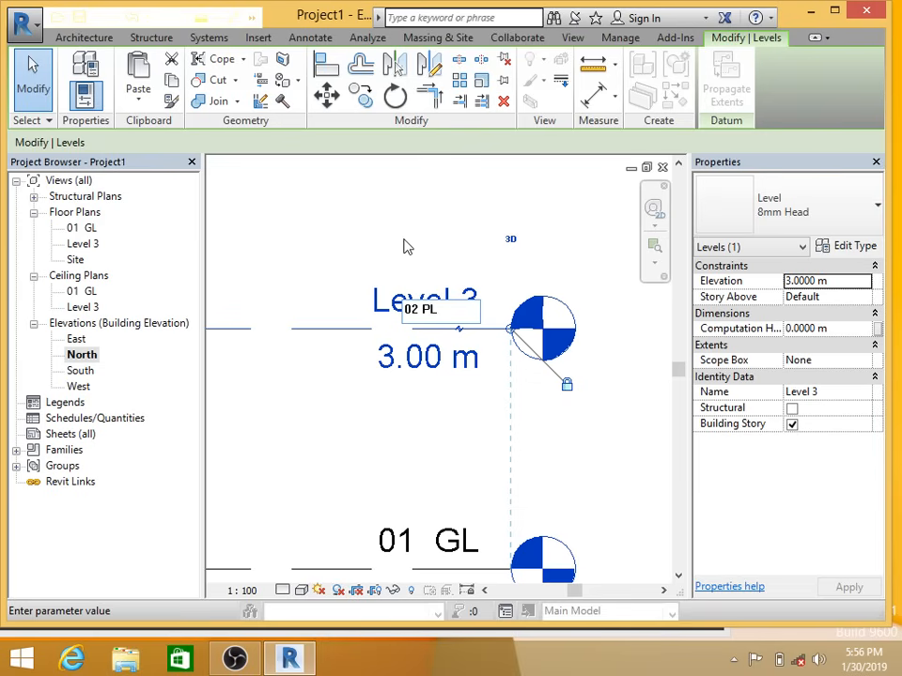
key(Return)
click(491, 340)
Step: Set the 02 PL level 0.75 m above 01 GL
scroll(531, 336, down, 2)
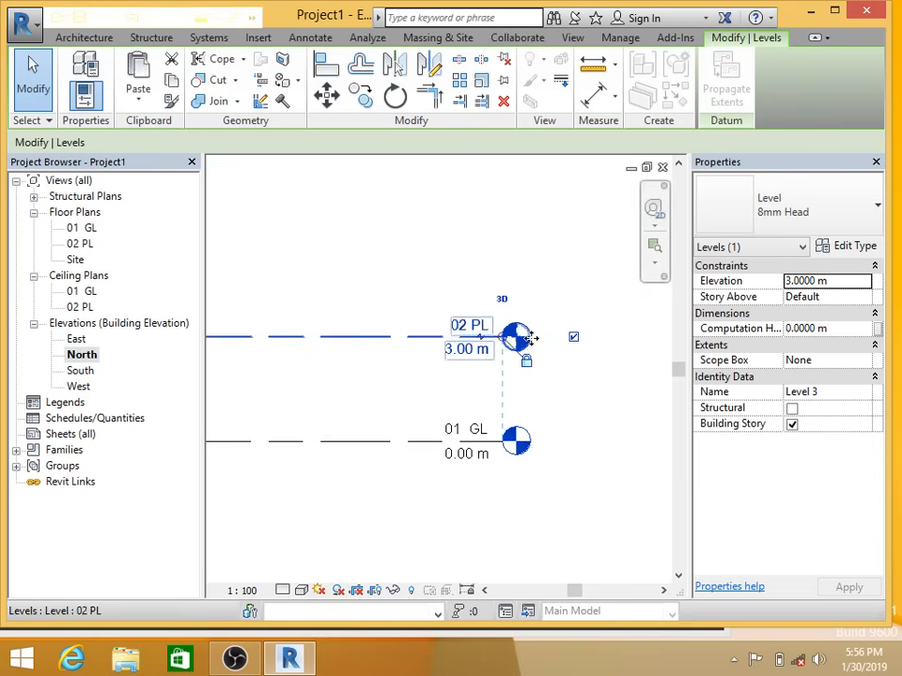
scroll(531, 339, down, 4)
middle_drag(353, 366, 484, 385)
scroll(321, 365, up, 3)
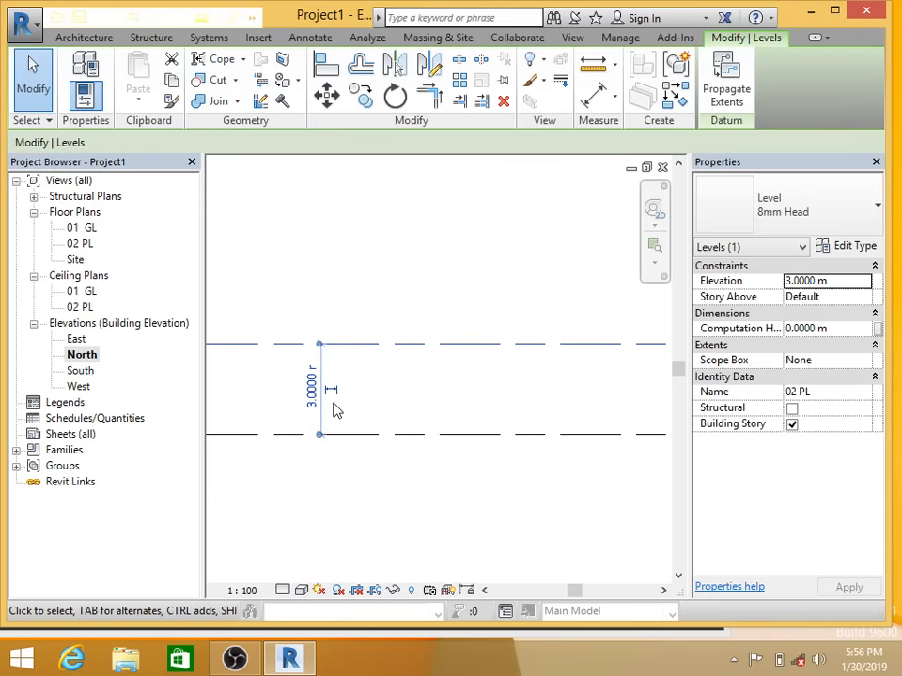
click(312, 387)
text(0.75)
key(Return)
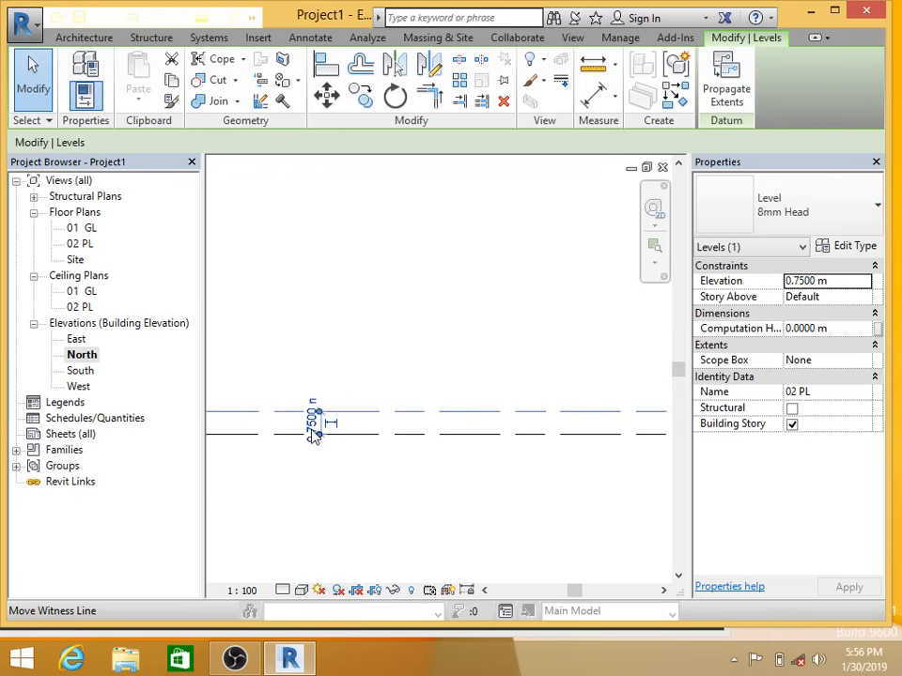
key(Escape)
Step: Add three levels above 02 PL by picking level lines, each offset 3 m from the one below
middle_drag(397, 413, 383, 425)
scroll(403, 403, down, 5)
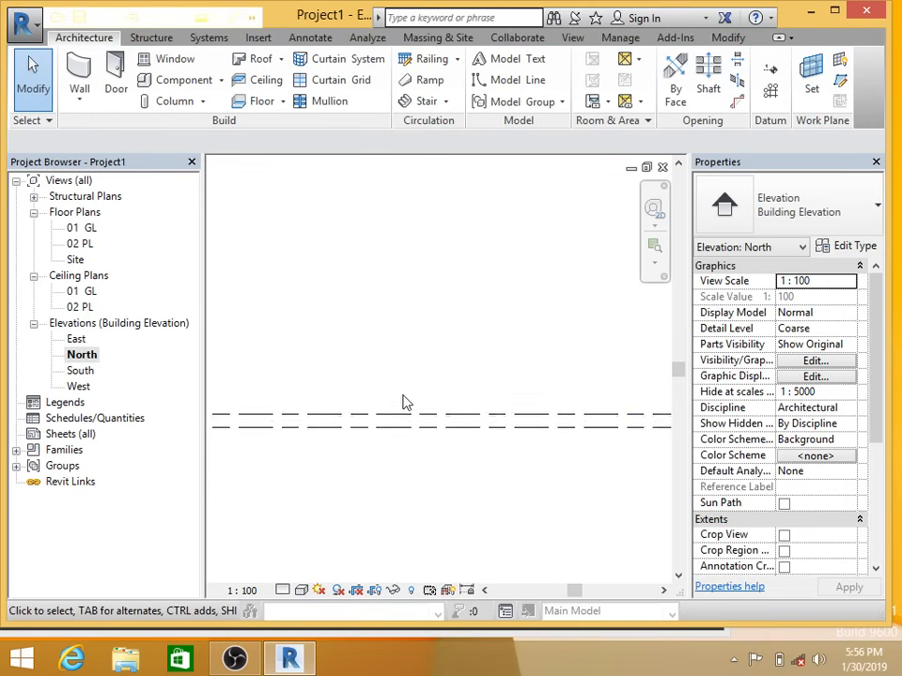
click(771, 83)
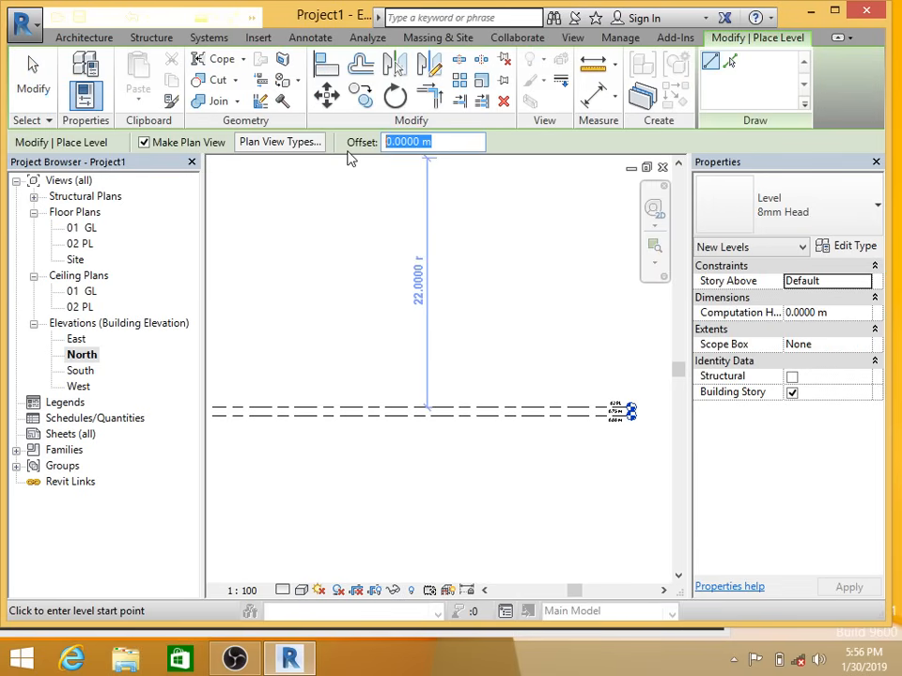
text(3)
key(Return)
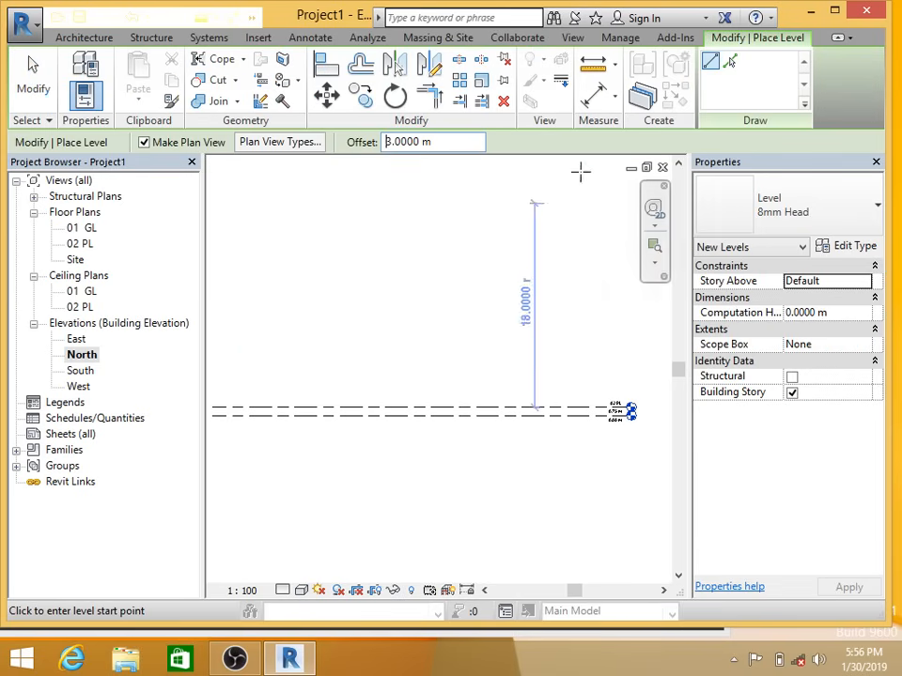
click(730, 61)
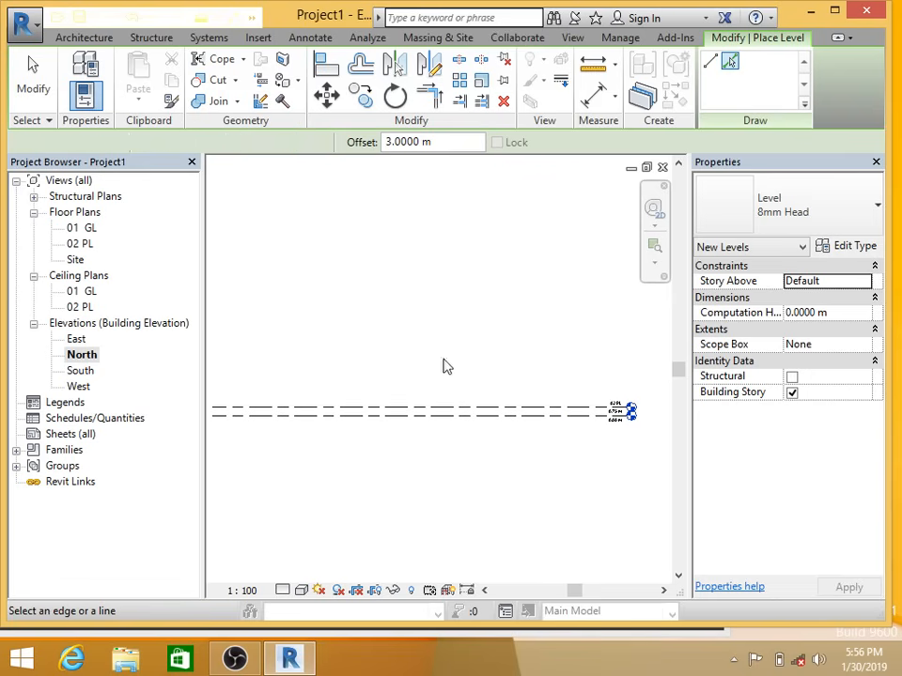
click(432, 400)
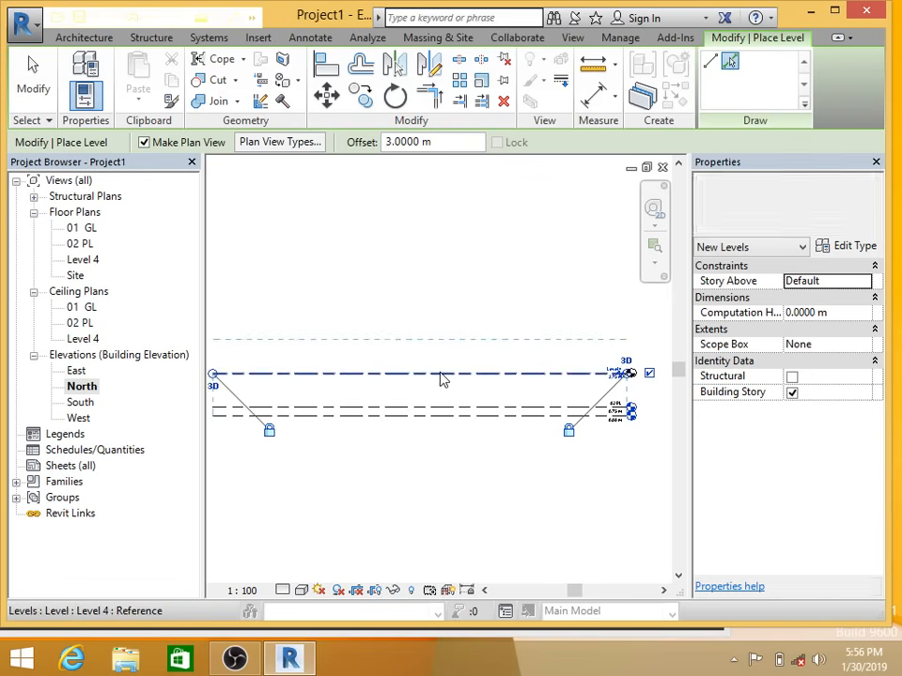
click(441, 374)
click(454, 339)
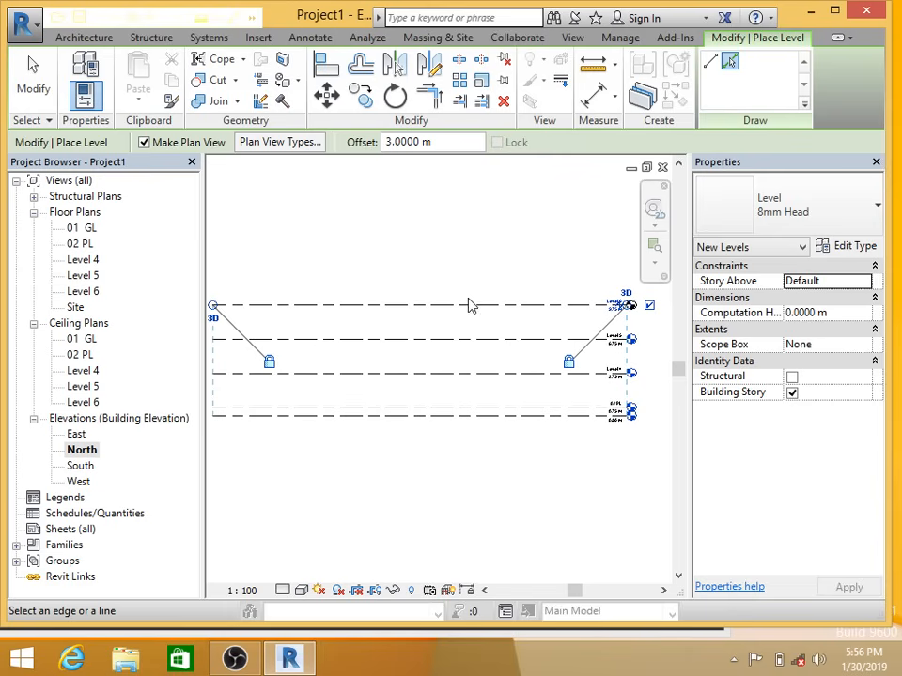
scroll(507, 342, up, 5)
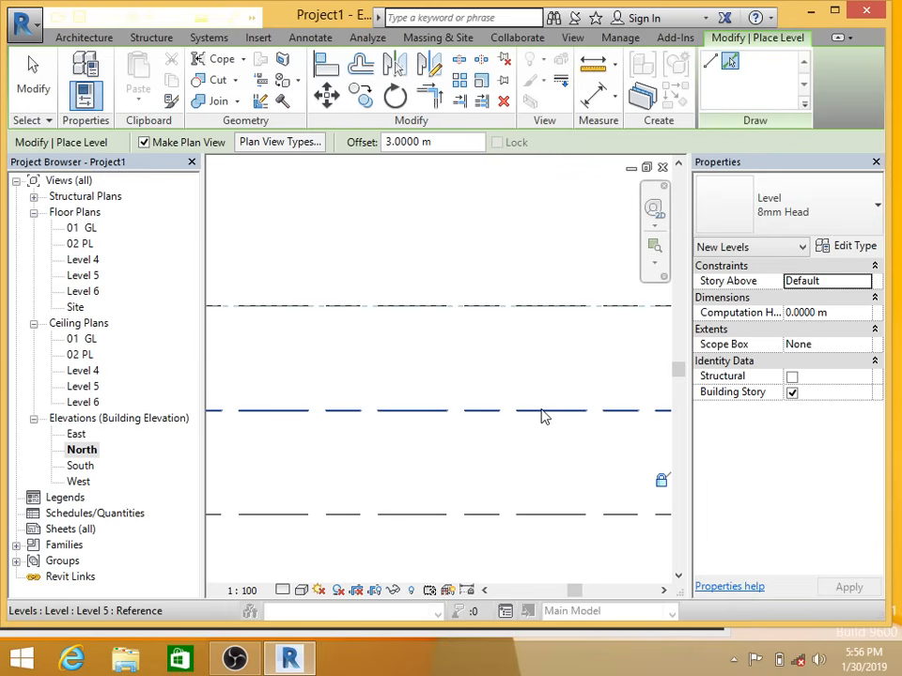
scroll(543, 417, down, 4)
scroll(458, 467, up, 6)
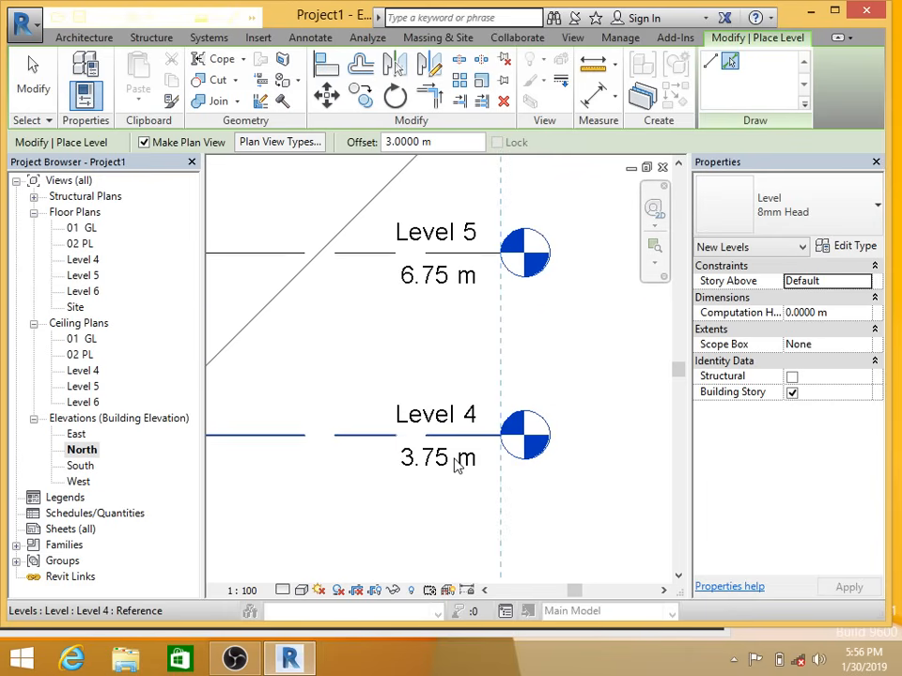
key(Escape)
Step: Set the distance between the topmost level and the level below it to 1 m
scroll(457, 467, up, 2)
middle_drag(403, 447, 473, 398)
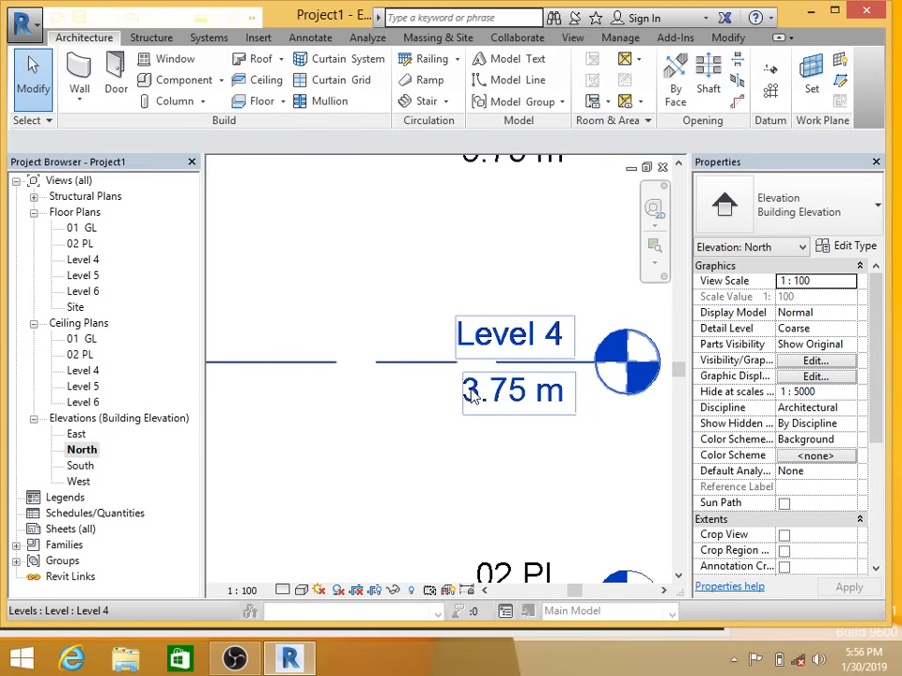
scroll(465, 372, down, 8)
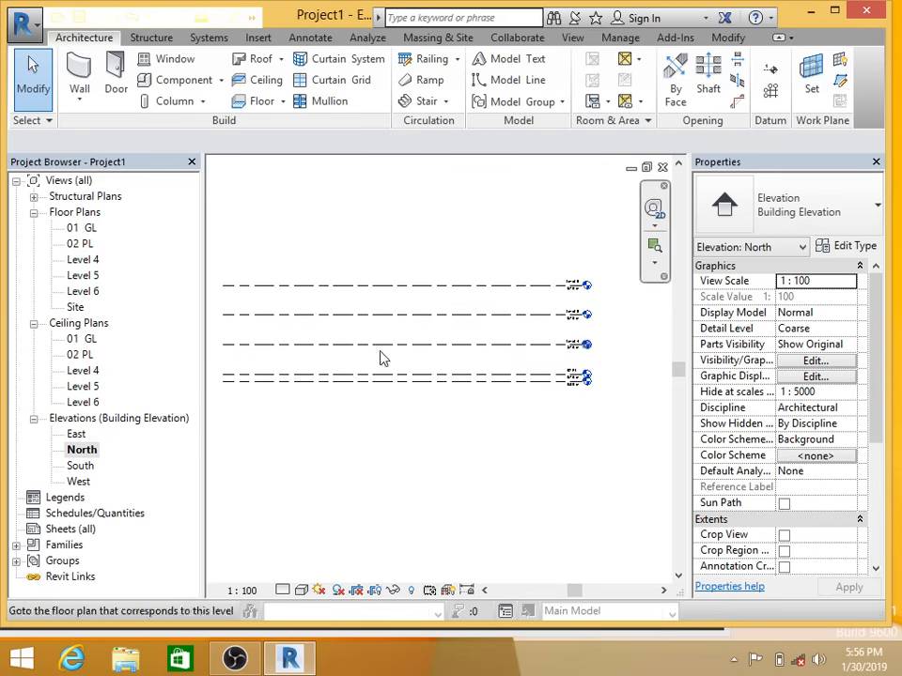
scroll(282, 354, up, 3)
click(288, 341)
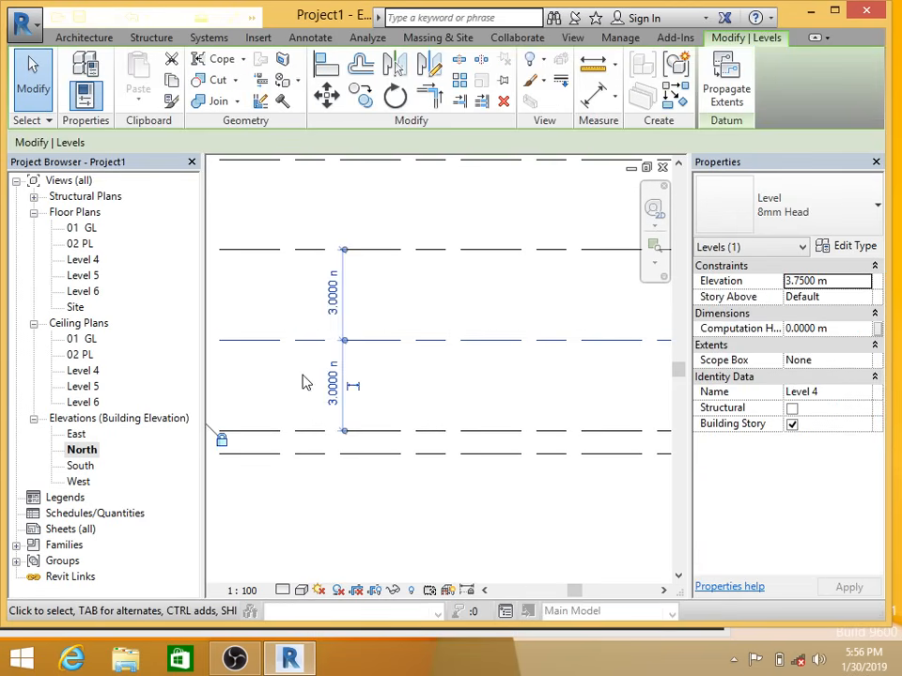
scroll(347, 389, up, 2)
middle_drag(375, 251, 344, 435)
scroll(344, 435, down, 1)
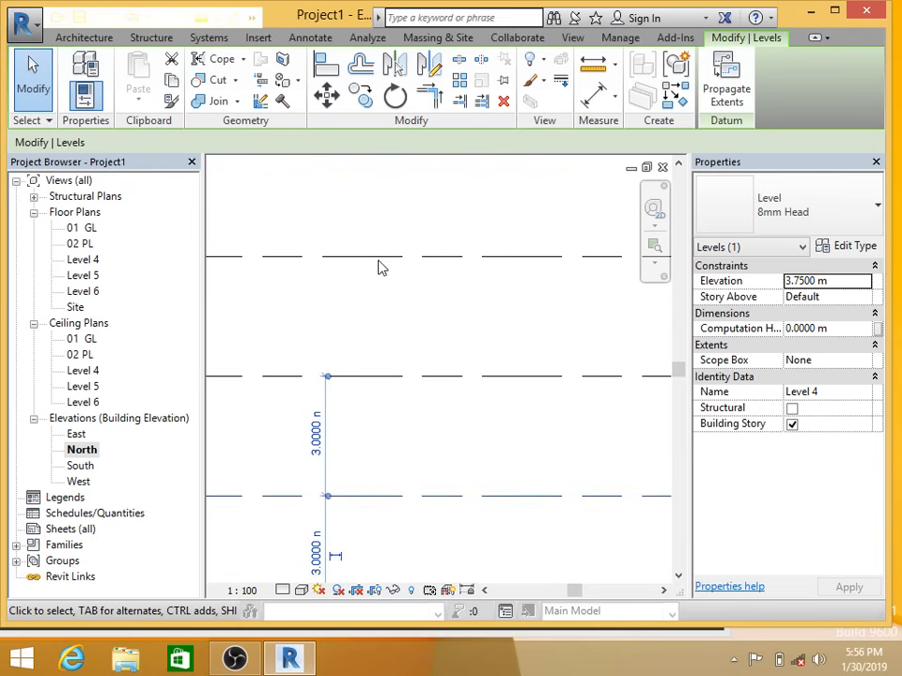
click(374, 256)
click(317, 315)
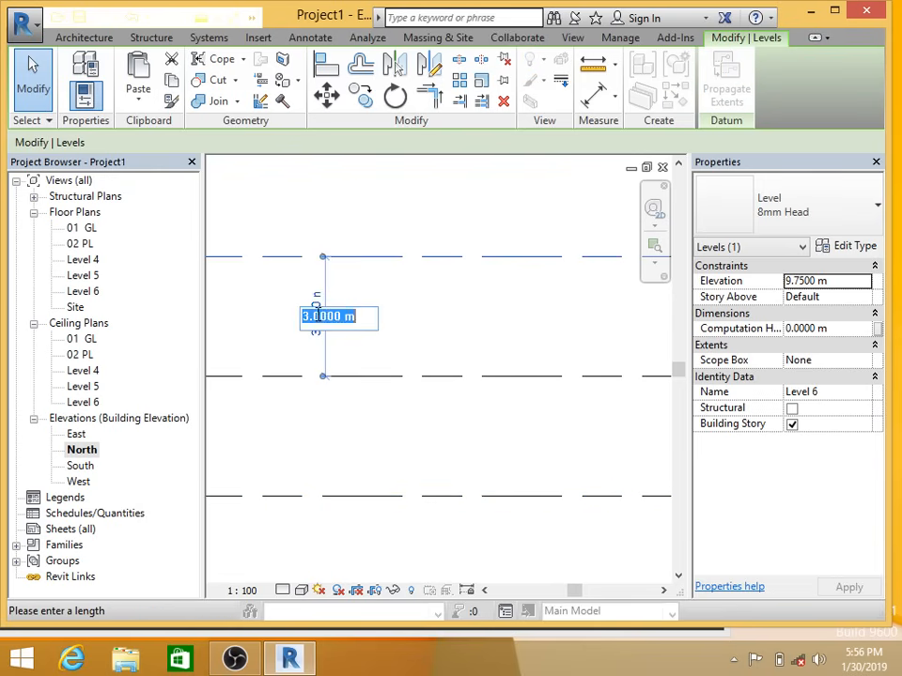
text(1)
key(Return)
Step: Rename Level 4 as "03 1st Floor" together with its corresponding views
scroll(296, 322, down, 5)
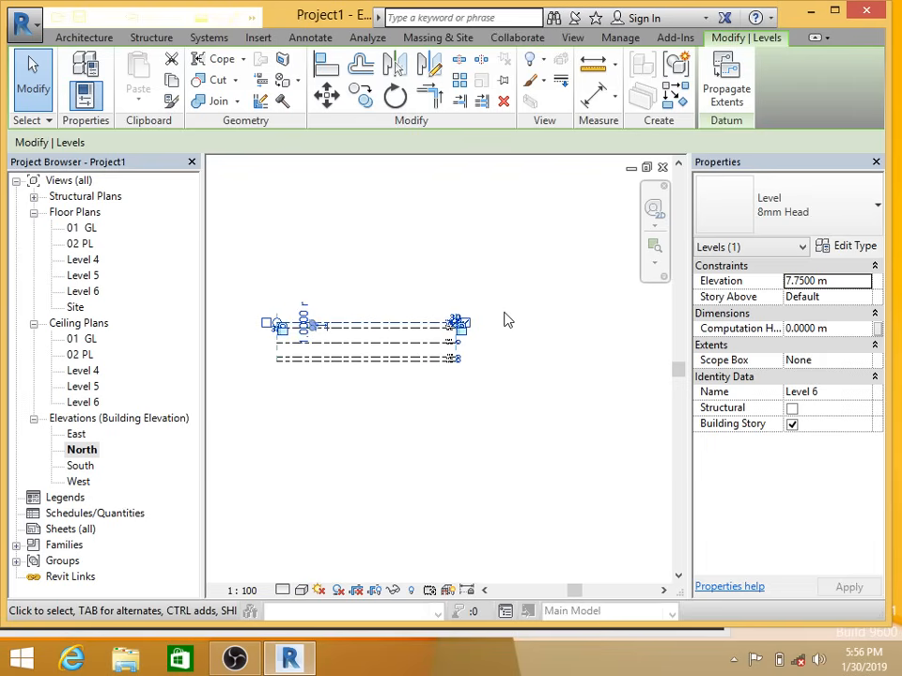
scroll(399, 249, up, 5)
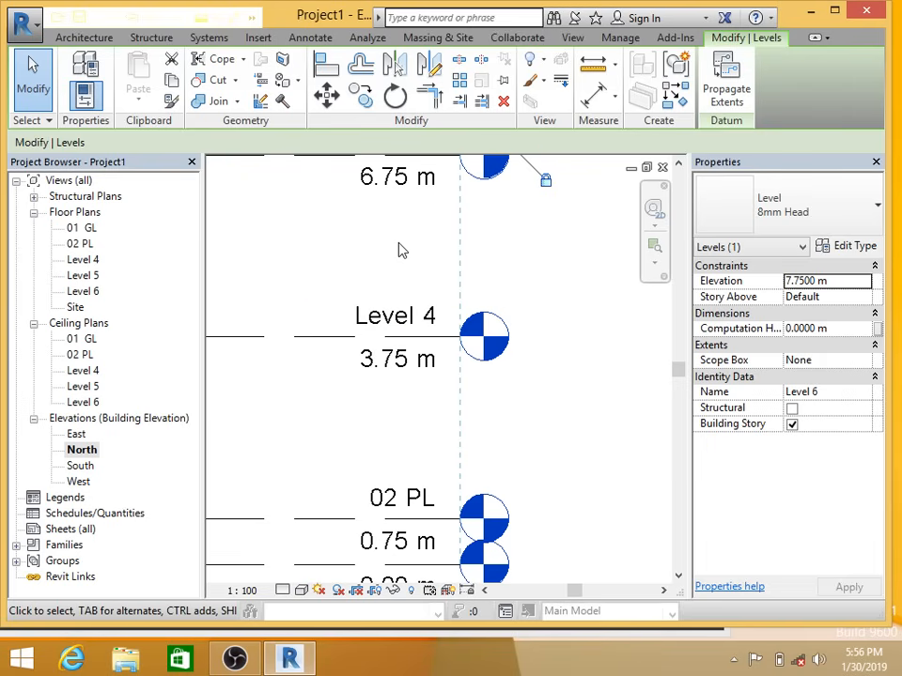
double_click(406, 320)
drag(377, 320, 418, 321)
text(03 1st Floor)
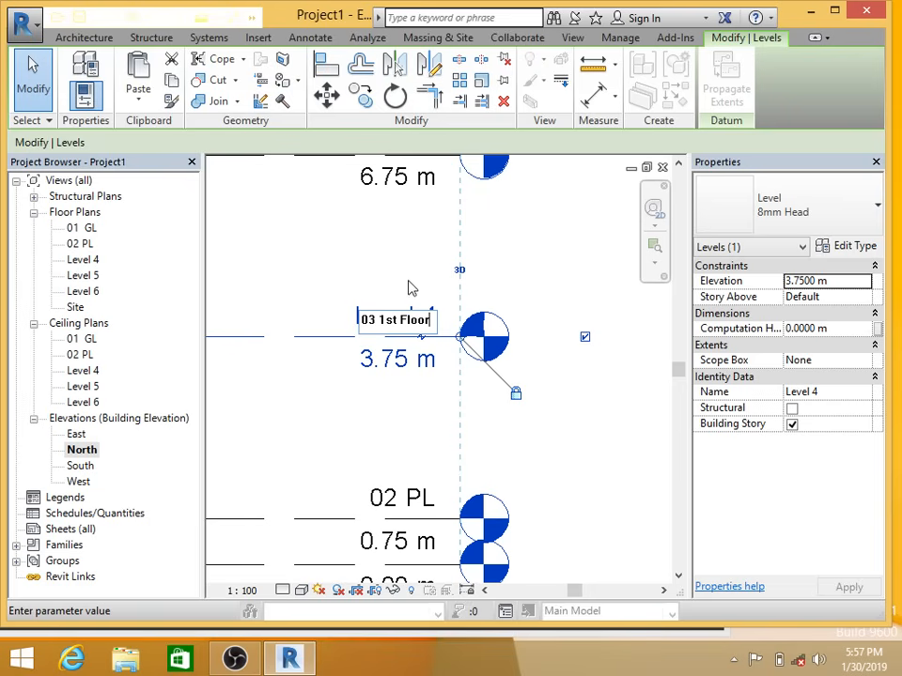
key(Return)
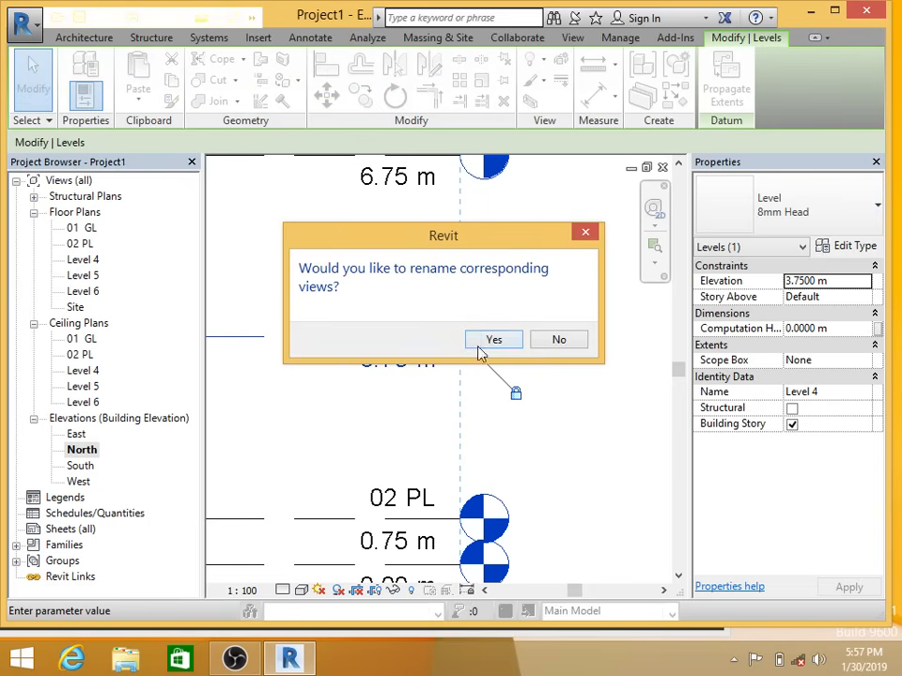
click(488, 338)
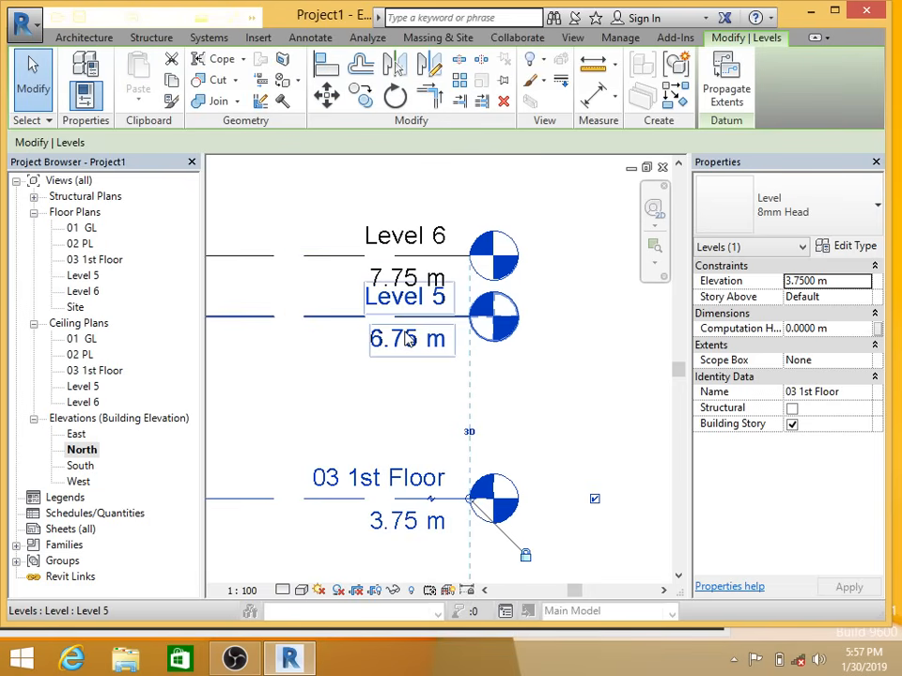
Step: Rename Level 5 as "04 2nd Floor" together with its corresponding views
double_click(404, 299)
text(04 2nd Floor)
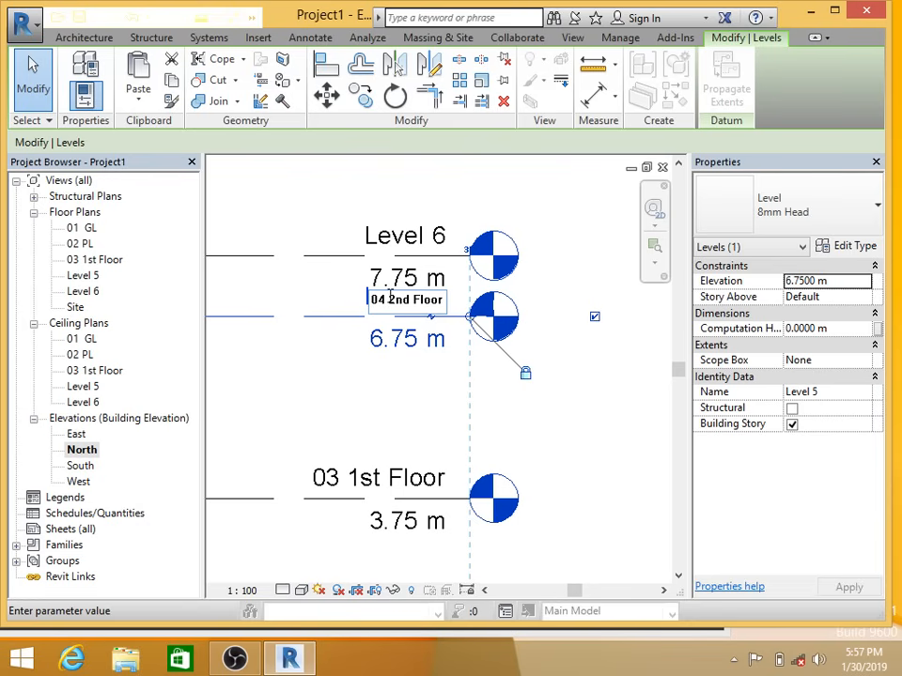
key(Return)
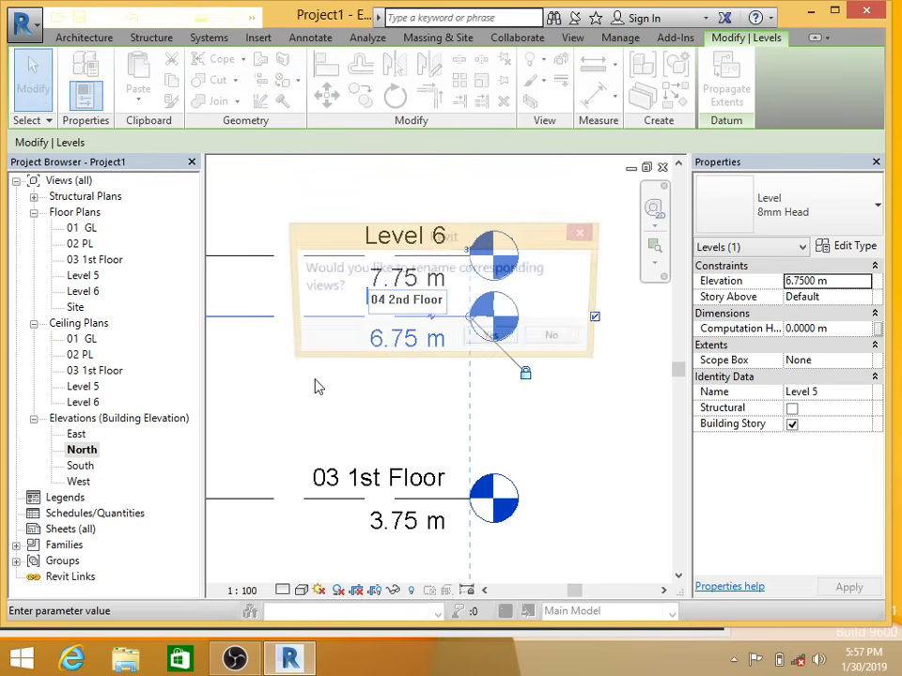
click(505, 338)
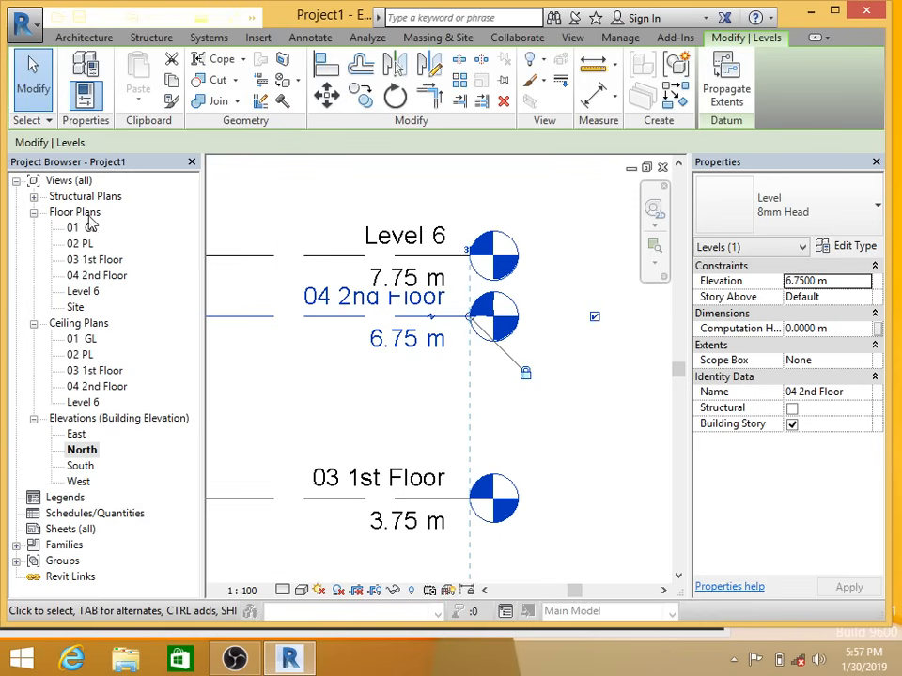
Step: Rename Level 6 as "05 PPL" together with its corresponding views
middle_drag(394, 233, 408, 322)
double_click(411, 325)
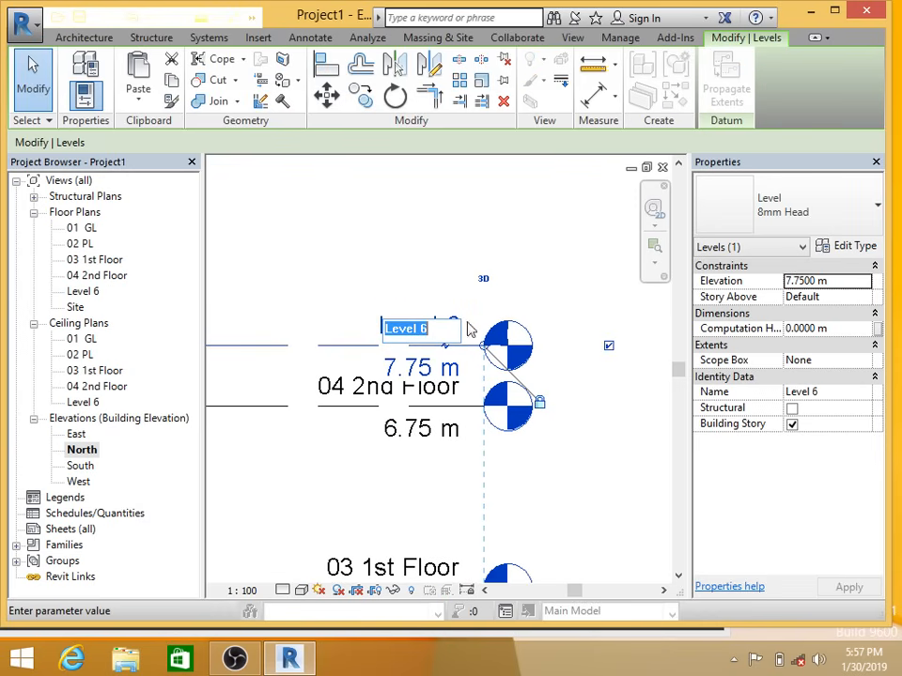
text(P)
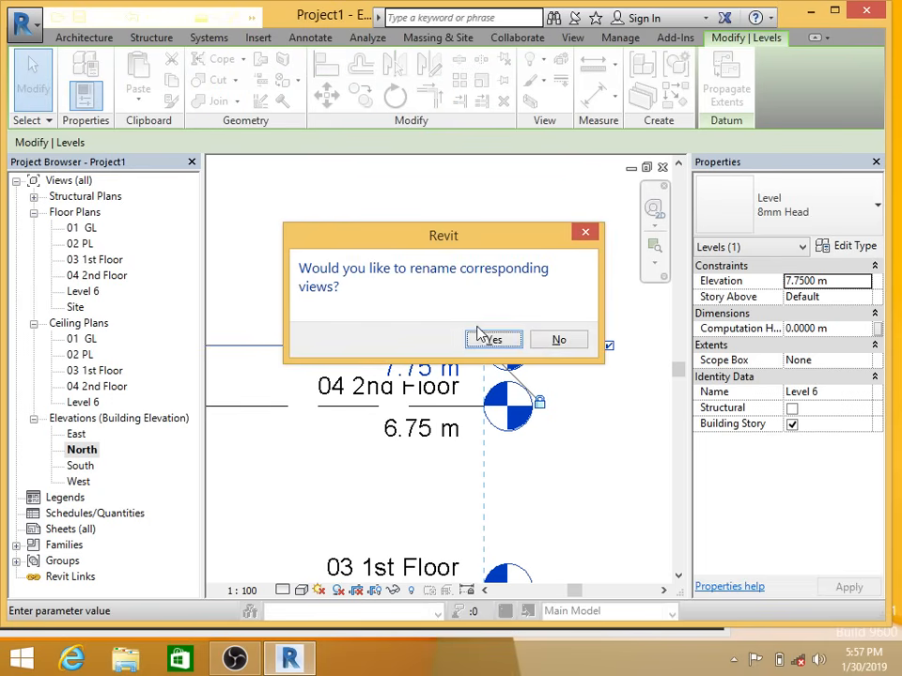
click(481, 336)
Step: Review the renamed floor plans from 01 GL to 05 PPL and the matching level lines in the North elevation
click(87, 229)
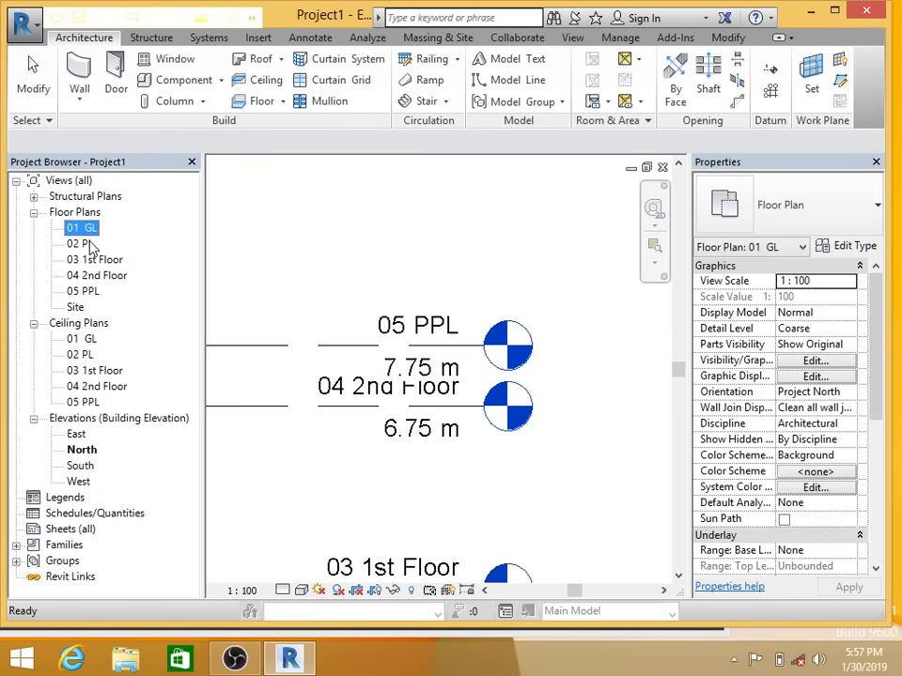
click(82, 244)
click(96, 263)
click(97, 275)
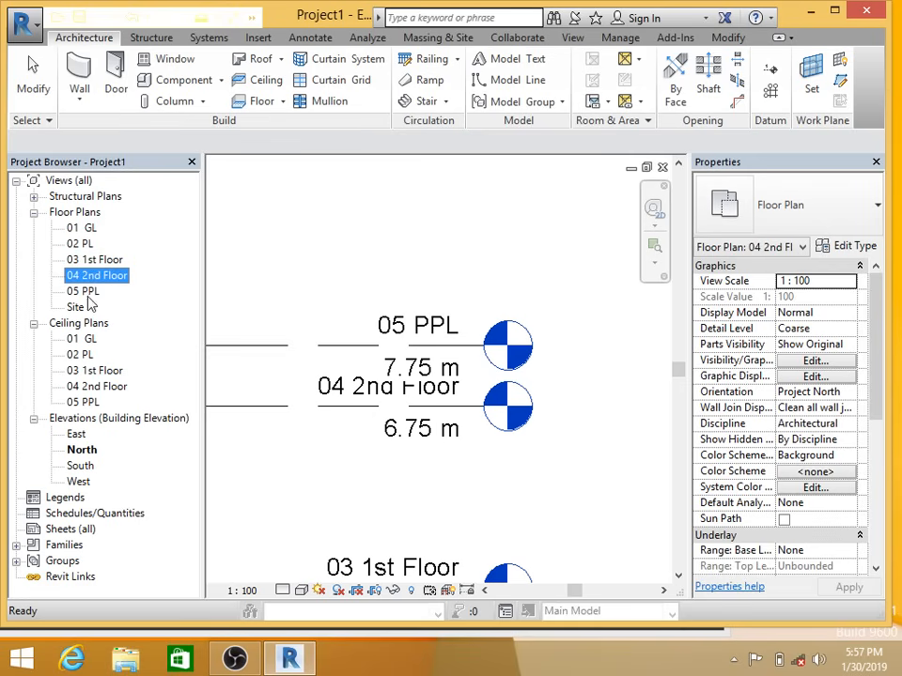
click(83, 291)
click(376, 345)
scroll(451, 310, down, 5)
scroll(352, 332, down, 2)
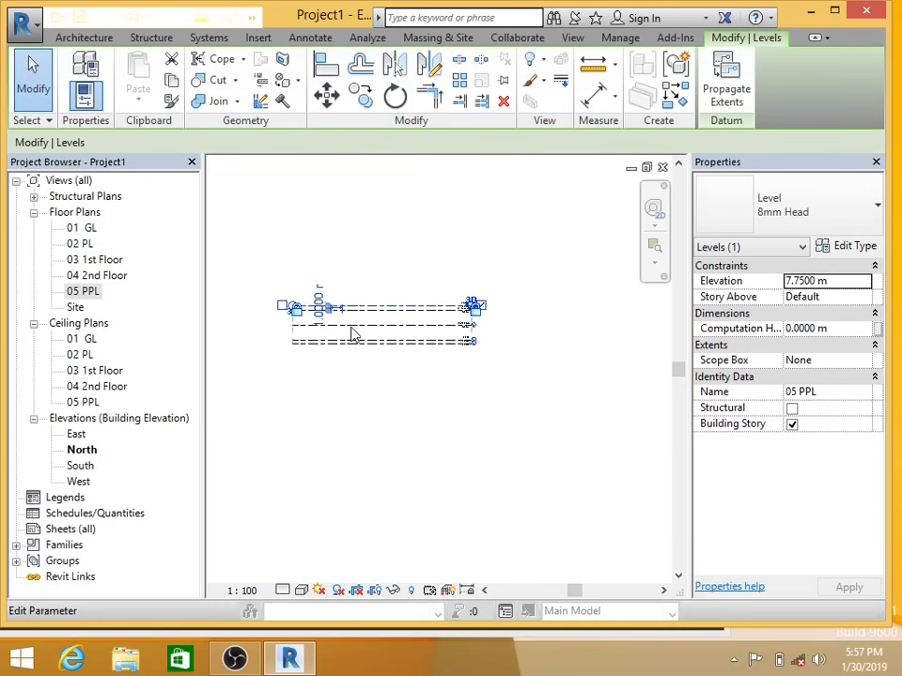
scroll(352, 332, up, 5)
middle_drag(498, 348, 477, 374)
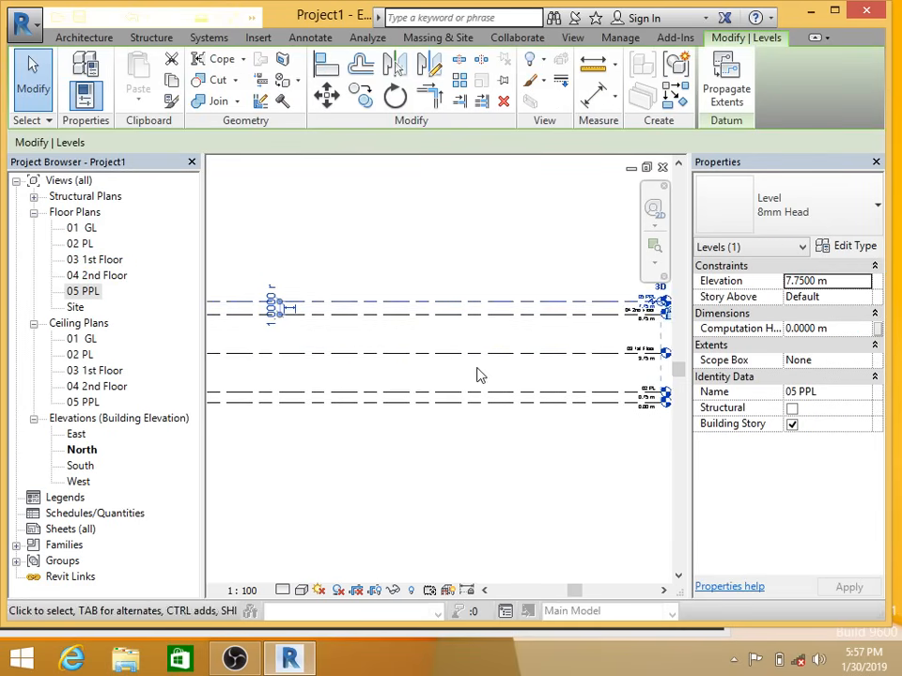
Step: In the 02 PL floor plan, draw the first straight run of a component stair, about 1.93 m long with 8 risers
double_click(83, 244)
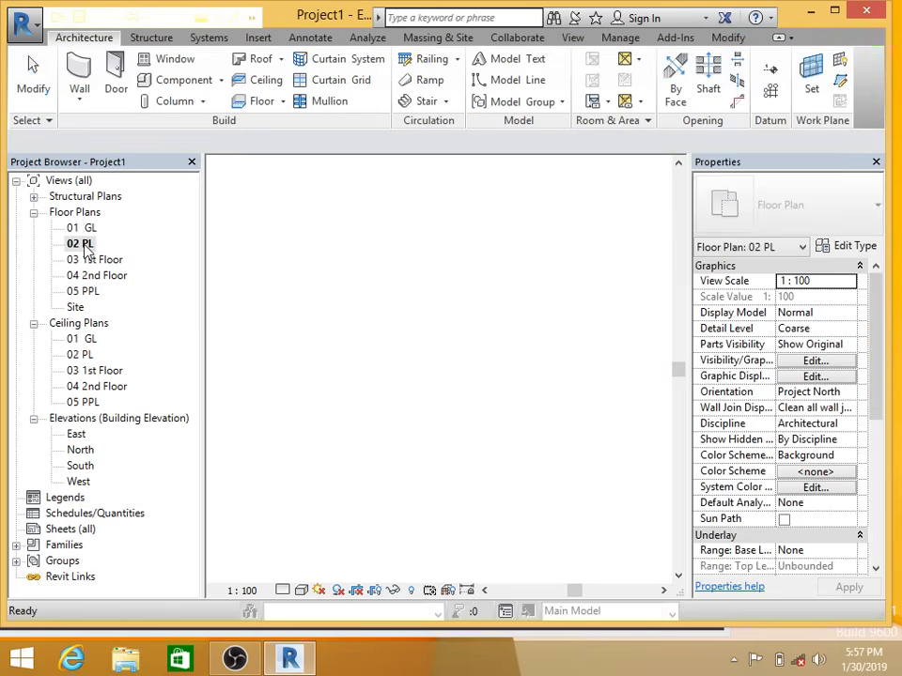
middle_drag(447, 335, 420, 368)
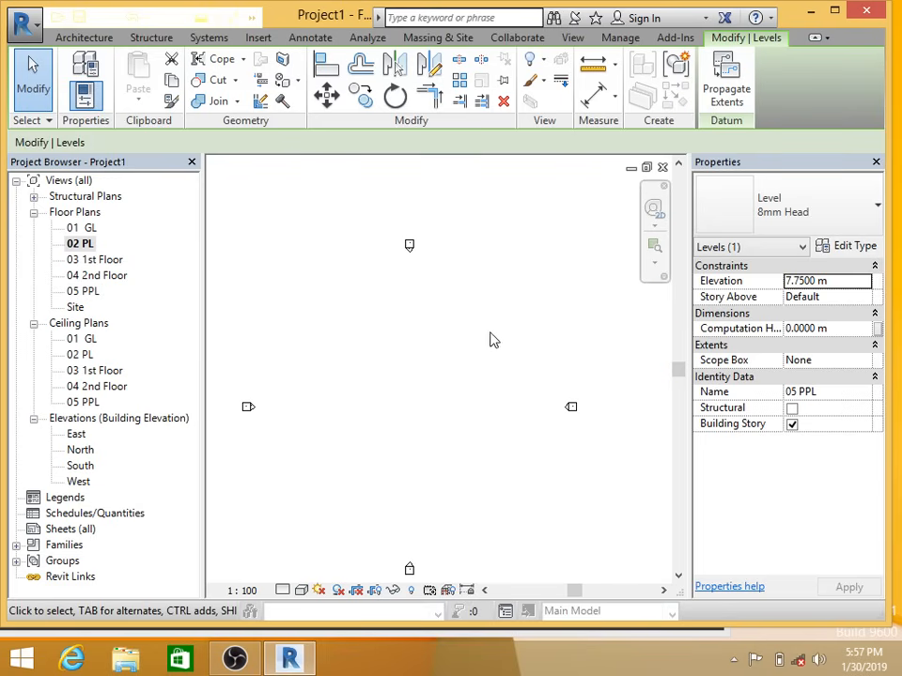
click(109, 38)
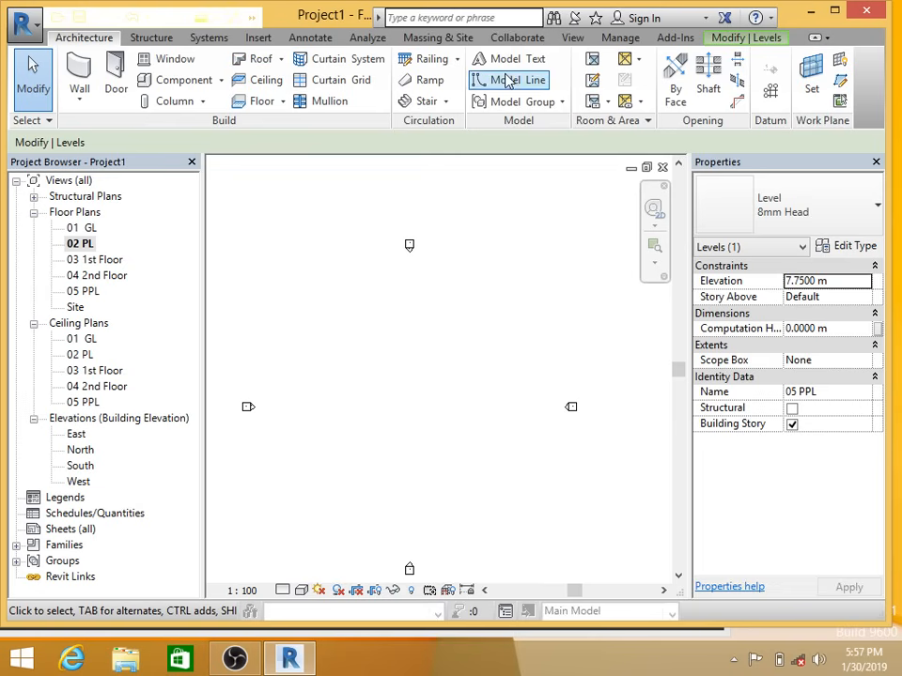
click(447, 103)
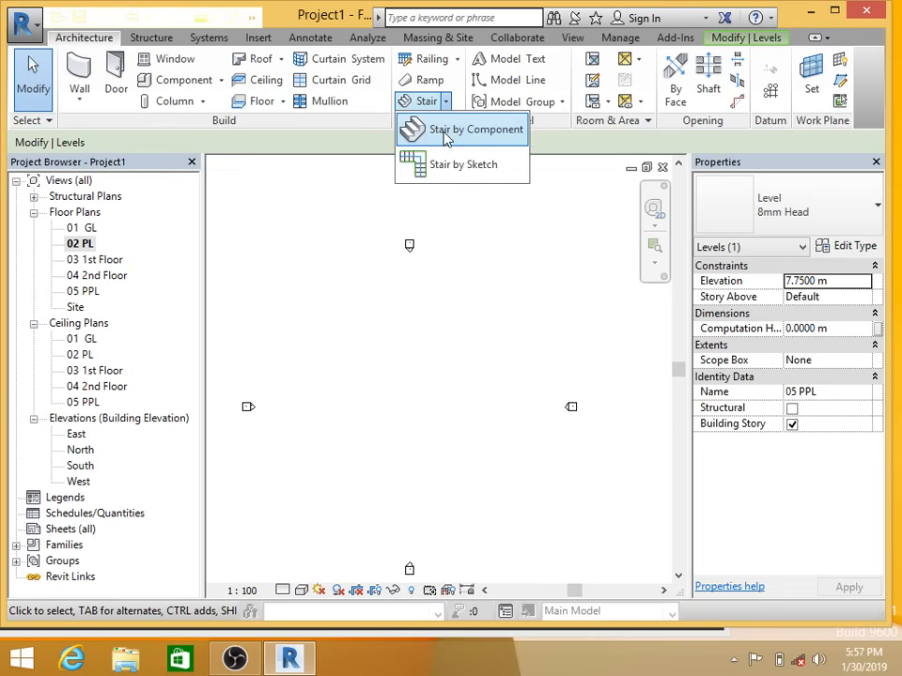
click(446, 131)
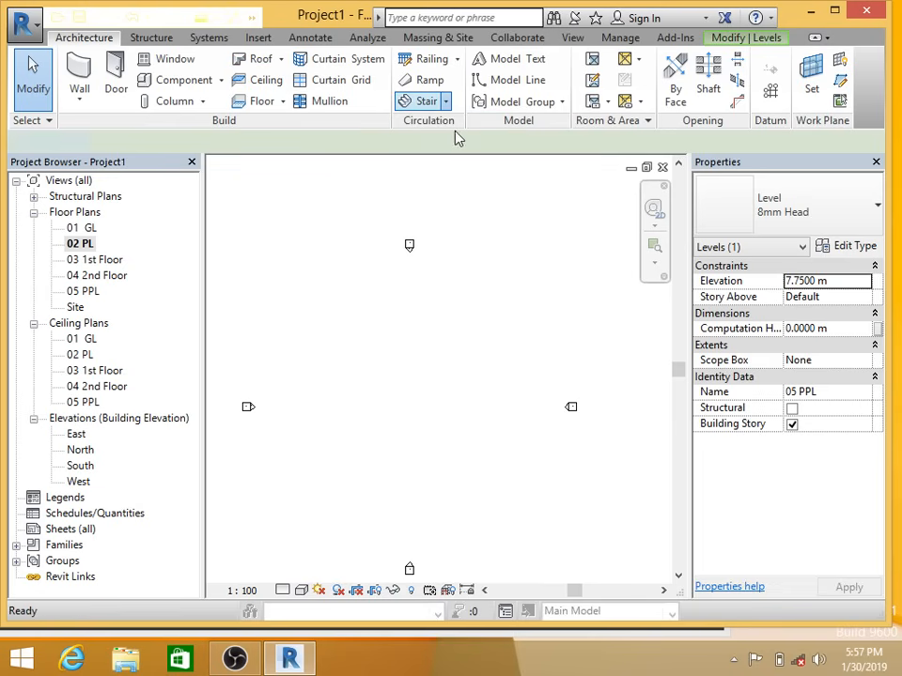
click(704, 122)
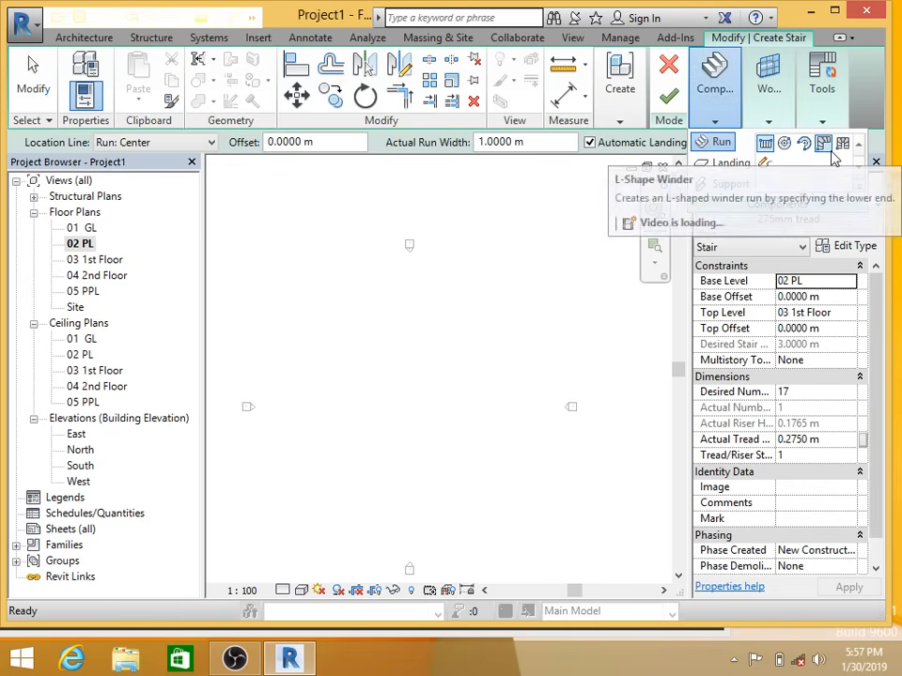
click(765, 146)
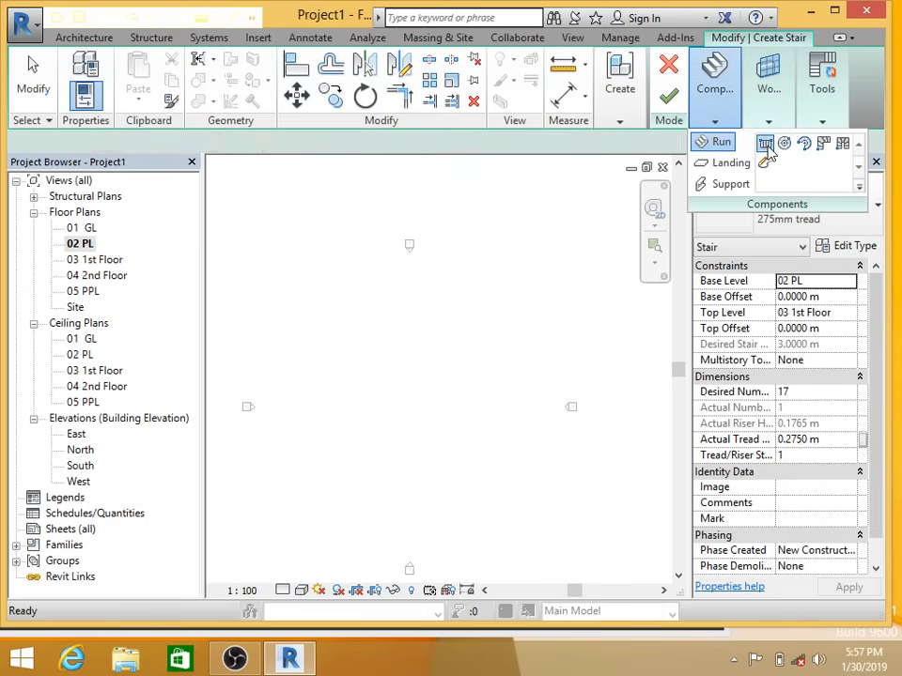
click(384, 367)
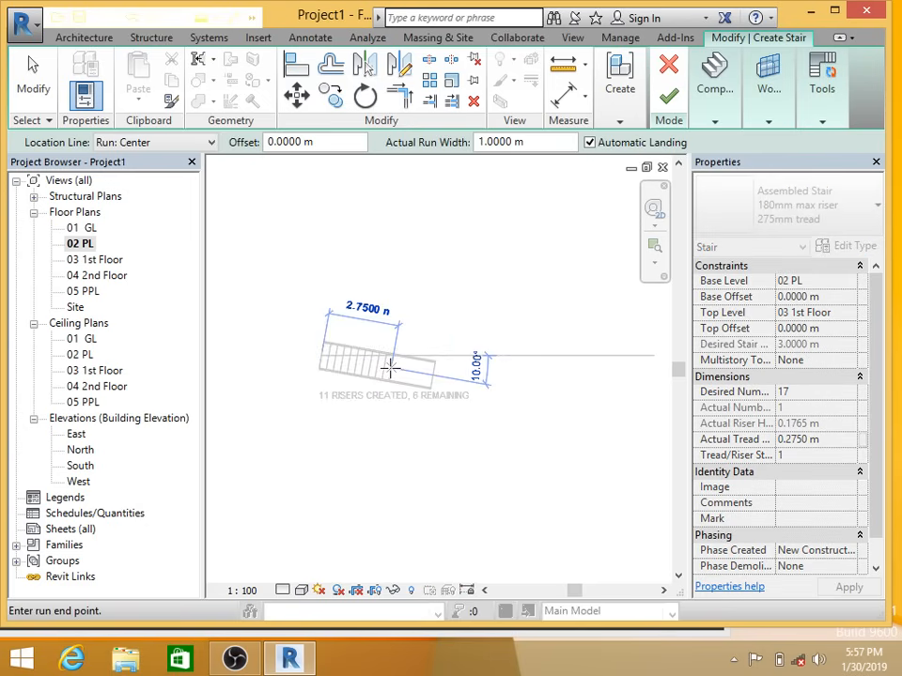
scroll(389, 368, up, 2)
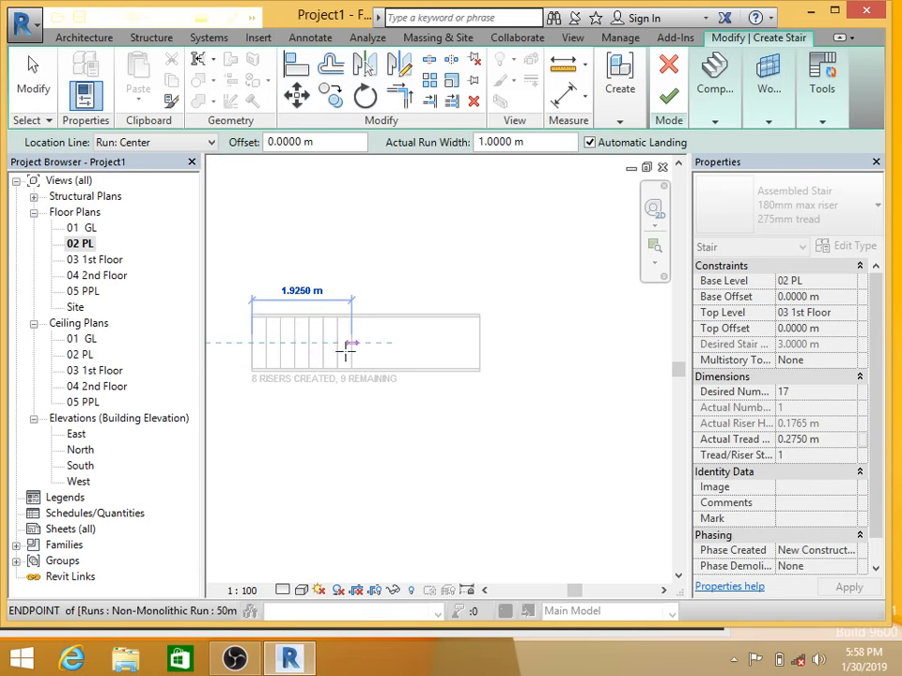
click(349, 342)
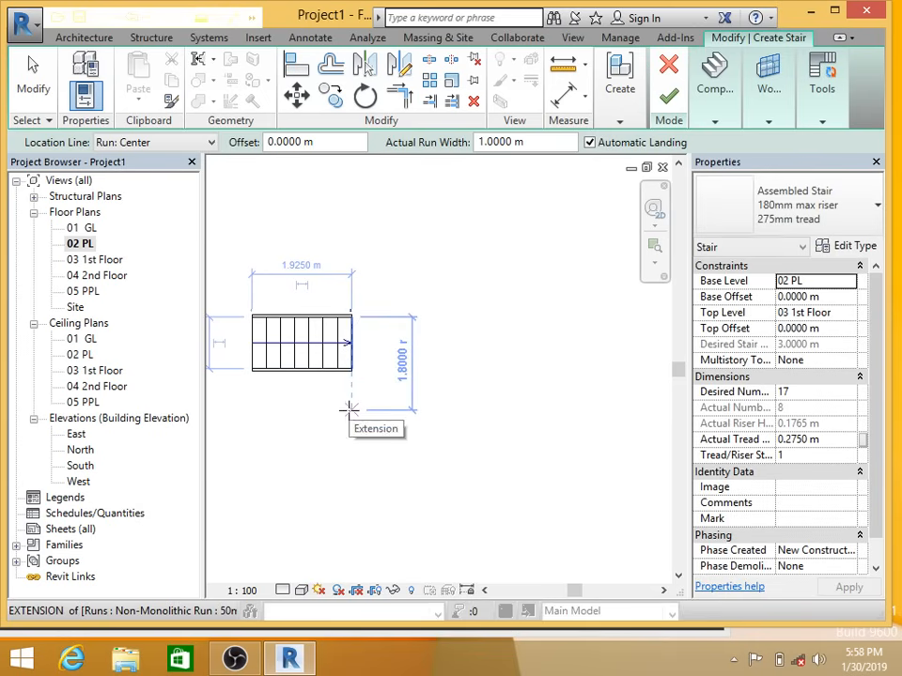
Step: Draw a parallel return run 2.2 m long with the remaining 9 risers, starting level with the first run's end, and finish the stair
click(349, 410)
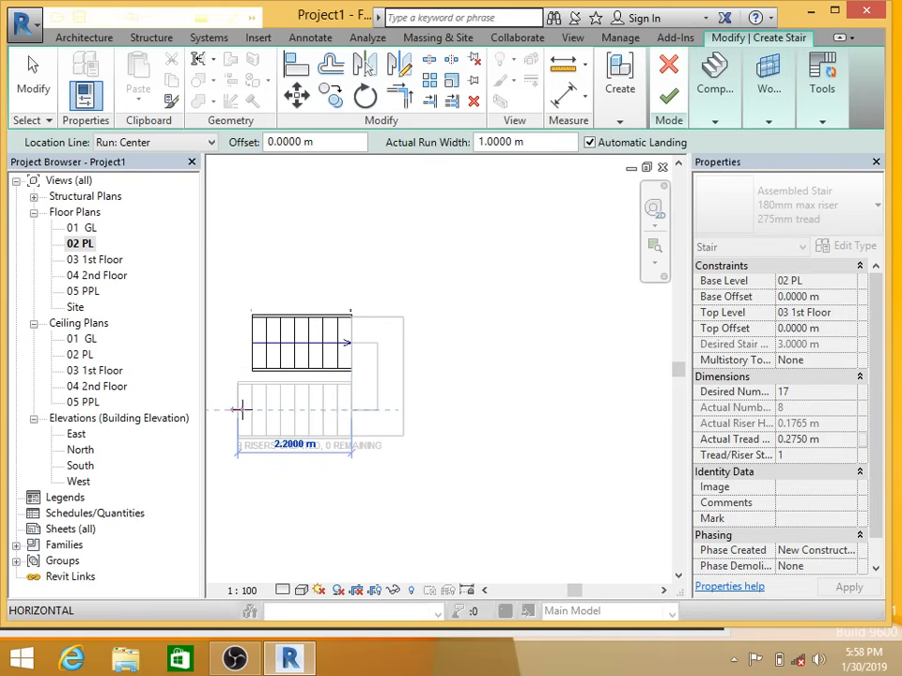
click(235, 410)
key(Escape)
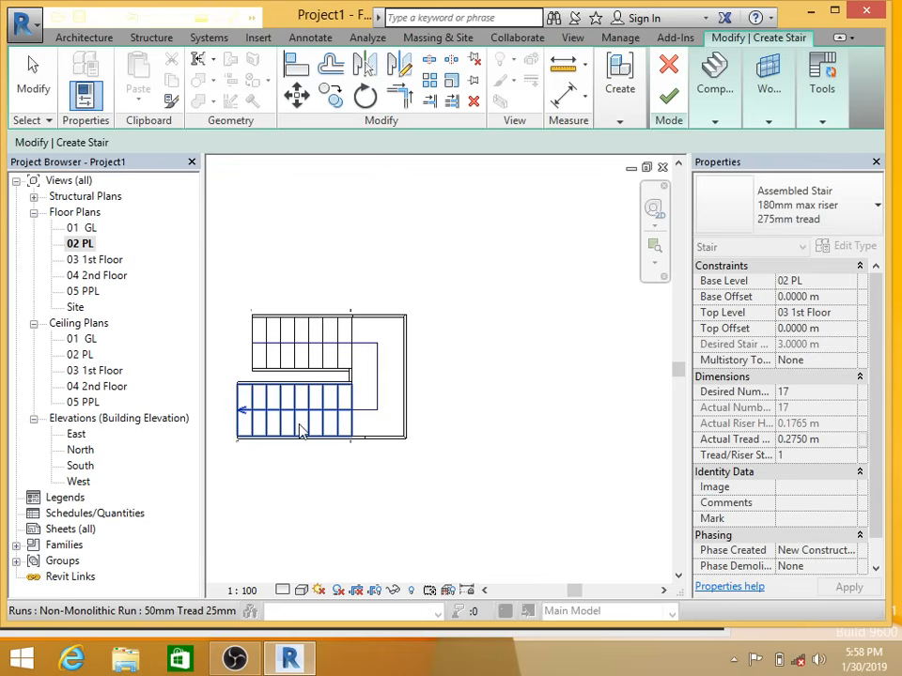
middle_drag(348, 439, 386, 440)
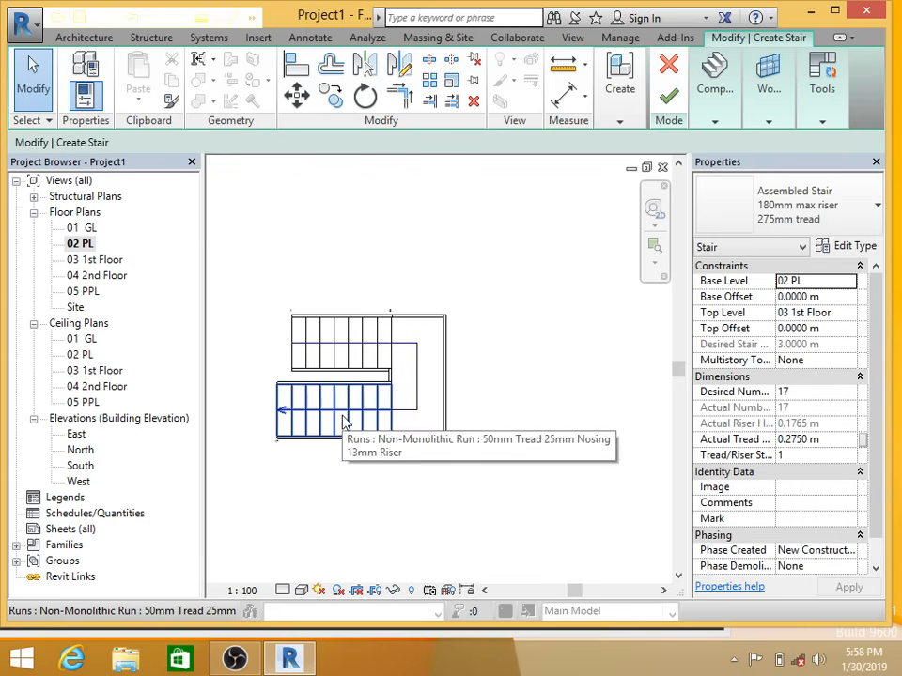
click(675, 100)
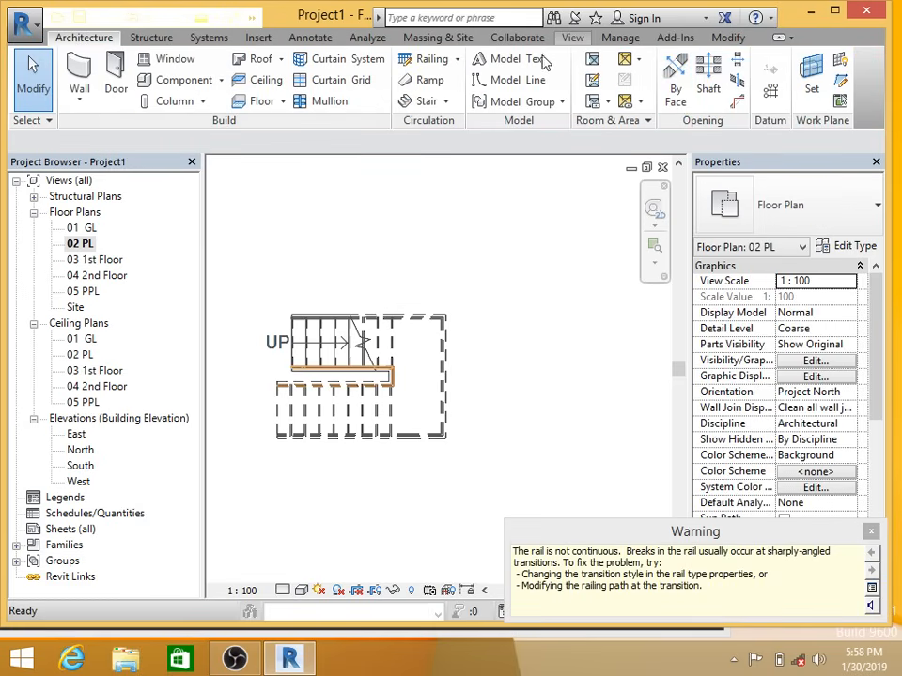
Step: Open the default 3D view of the stair and set its visual style to Realistic
click(572, 37)
click(317, 99)
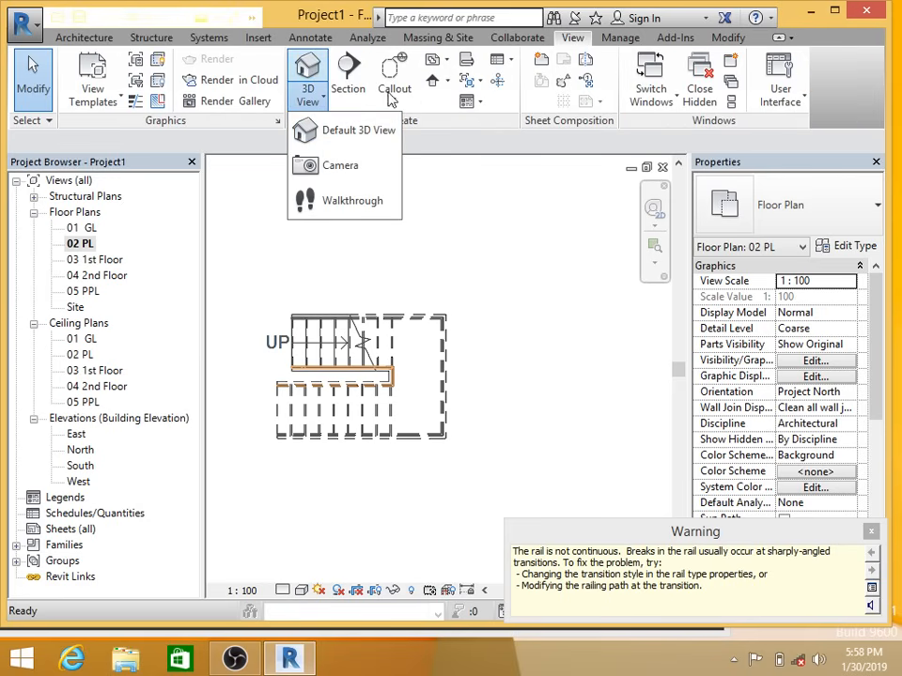
click(308, 85)
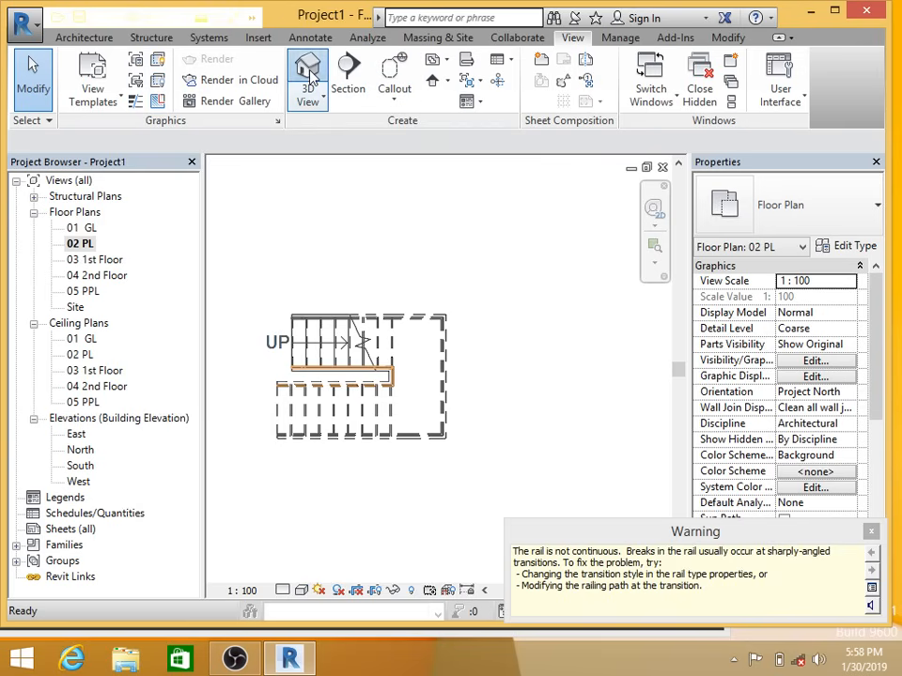
middle_drag(473, 382, 383, 300)
scroll(383, 302, up, 5)
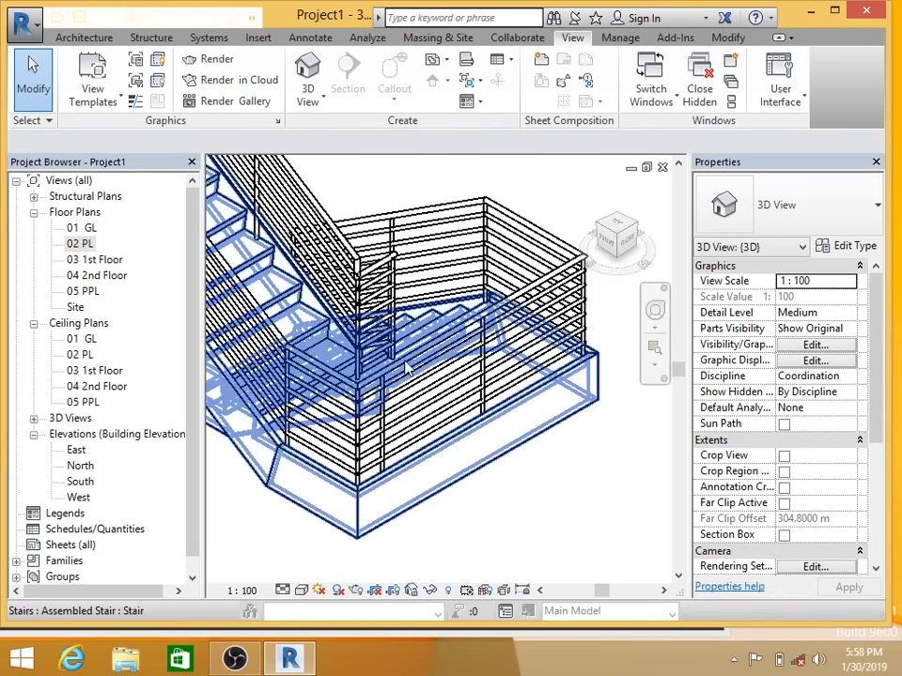
scroll(414, 378, down, 9)
click(301, 590)
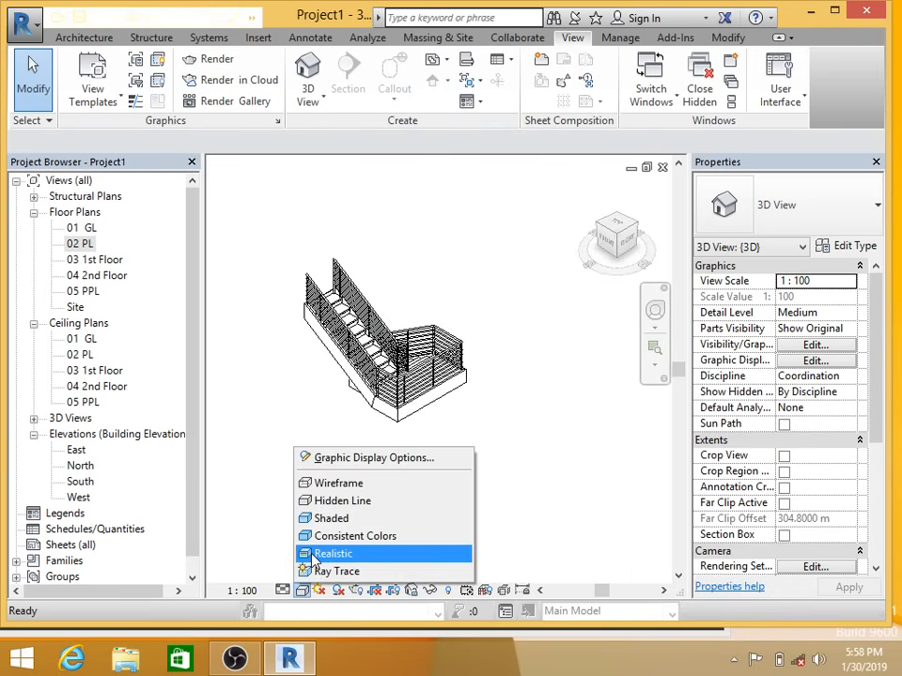
click(312, 553)
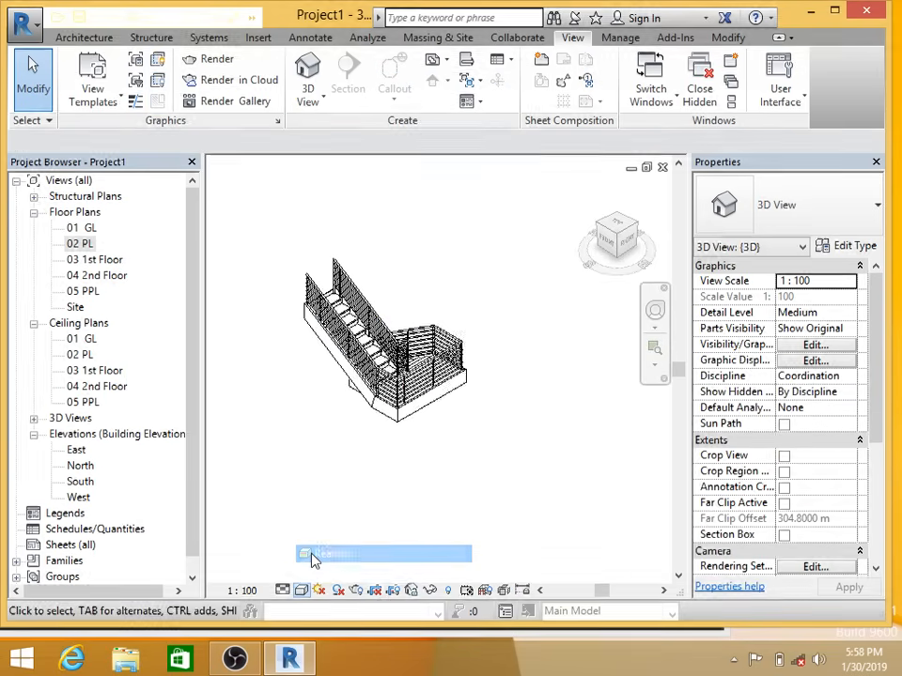
Step: Examine the stair against the level lines in the South elevation and check its base and top level constraints
double_click(80, 482)
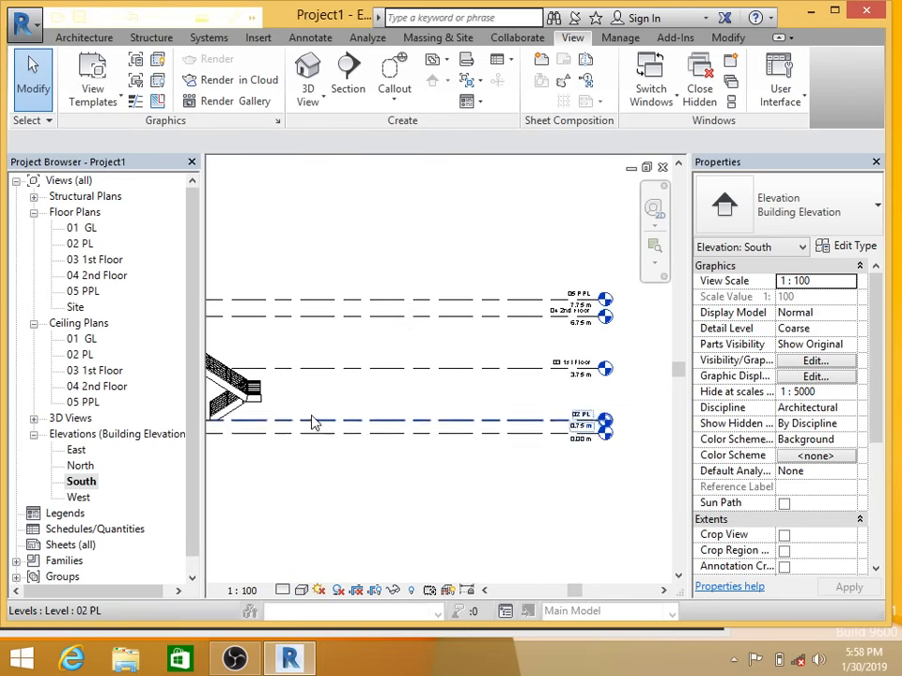
middle_drag(312, 423, 496, 421)
scroll(412, 354, up, 5)
scroll(376, 362, down, 1)
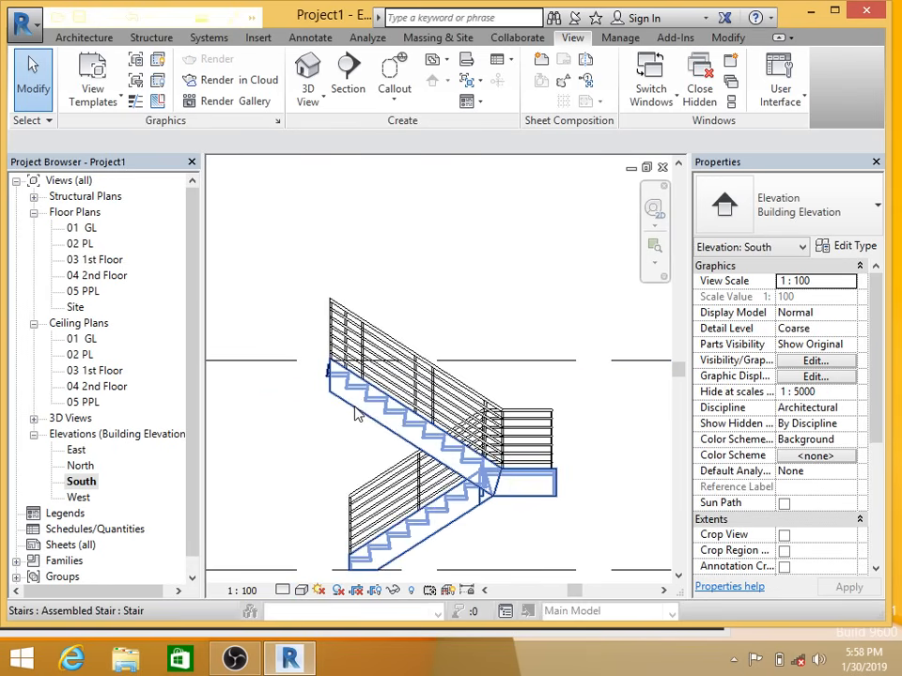
click(340, 368)
scroll(353, 372, down, 4)
scroll(371, 376, up, 1)
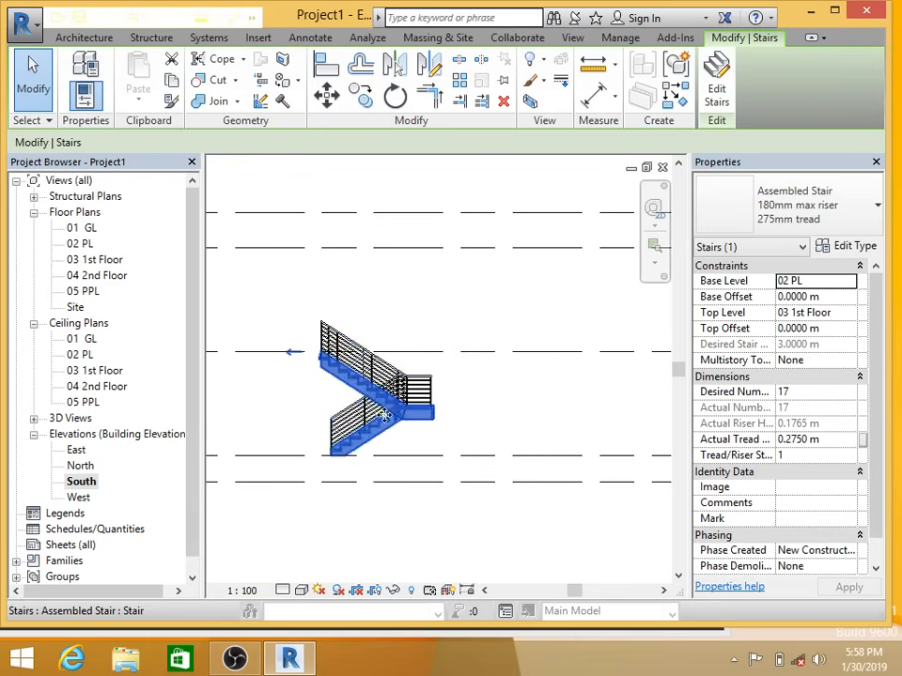
middle_drag(511, 415, 584, 408)
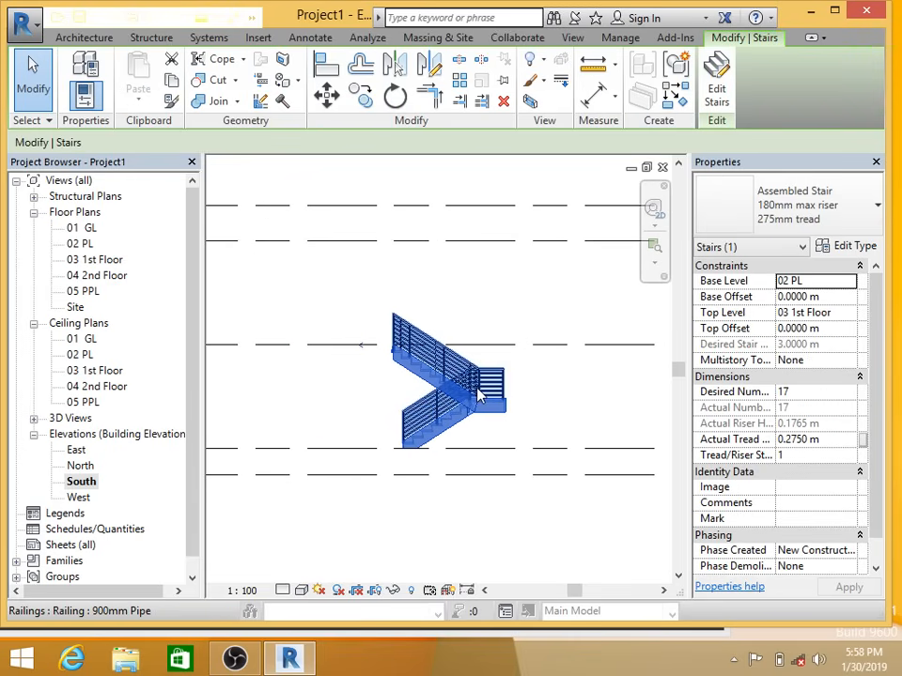
click(550, 386)
Step: Try deleting both 900mm Pipe railings from the stair in the South elevation, and undo both deletions
click(488, 379)
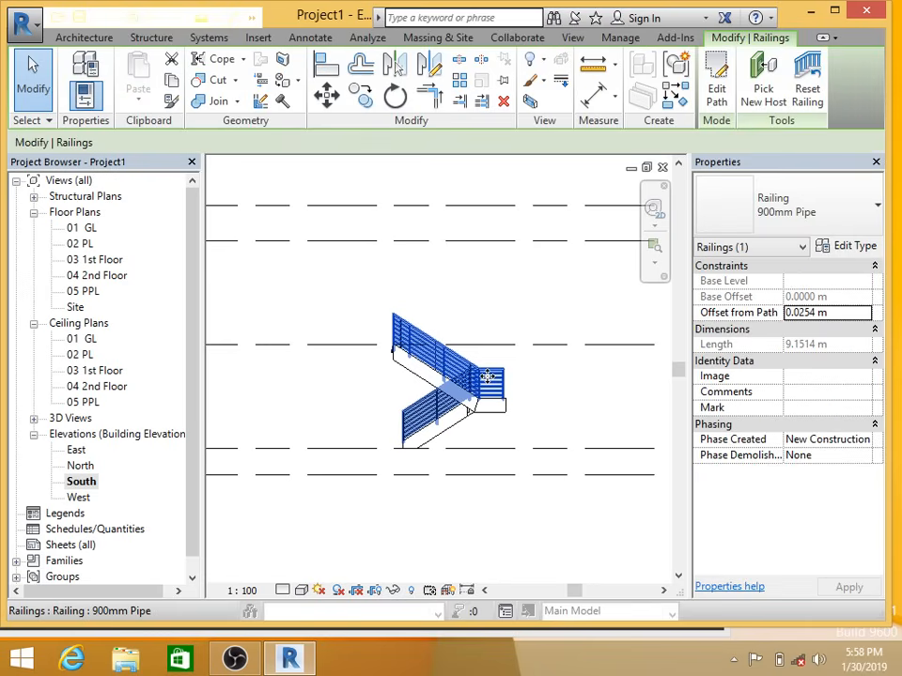
key(Delete)
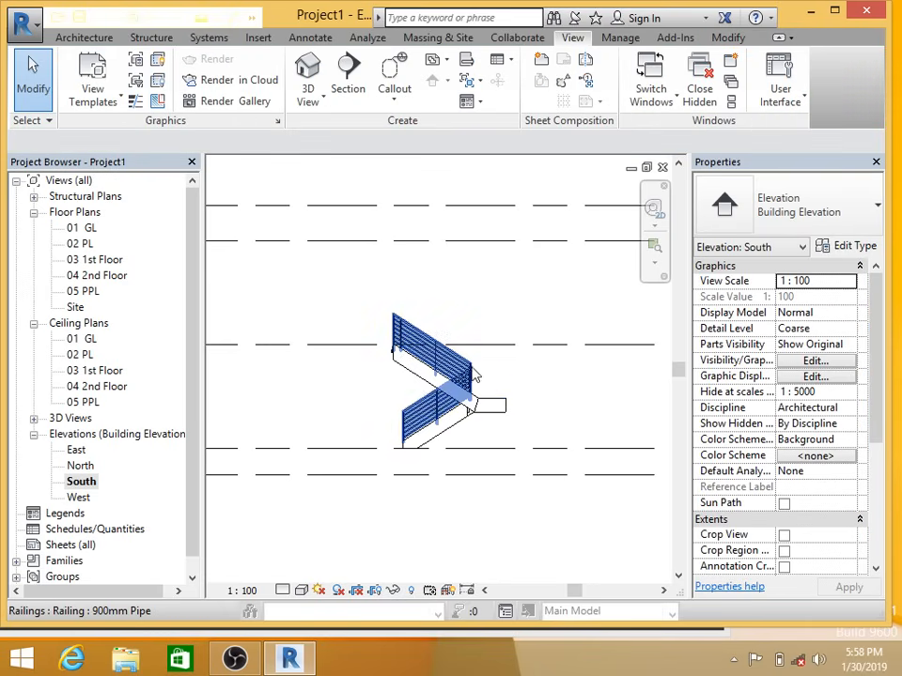
click(475, 375)
key(Delete)
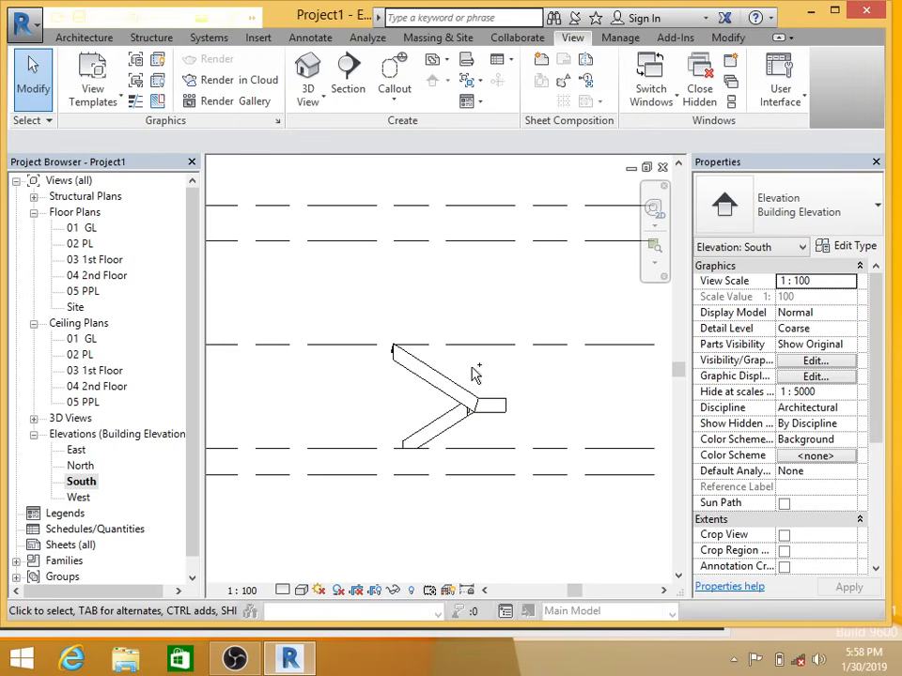
key(ctrl+z)
key(ctrl+z)
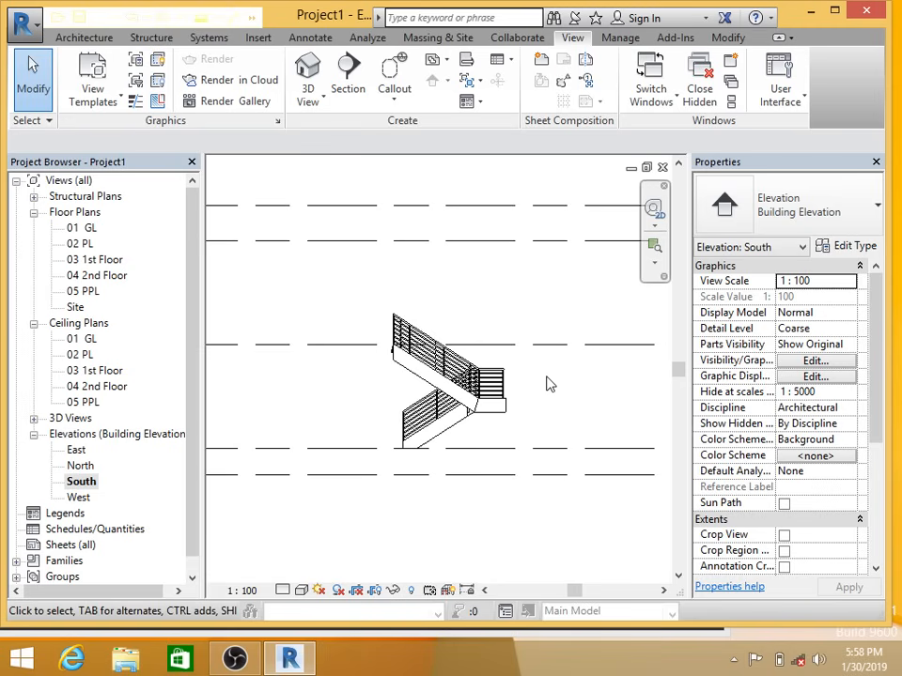
Step: Open the 02 PL floor plan and inspect the selected stair there
double_click(85, 245)
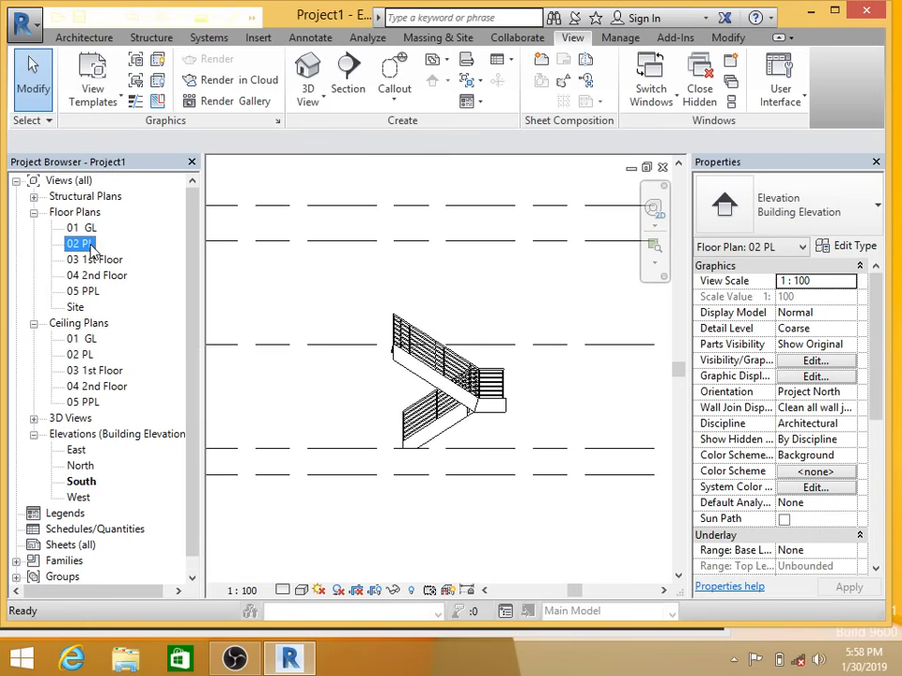
scroll(487, 390, up, 2)
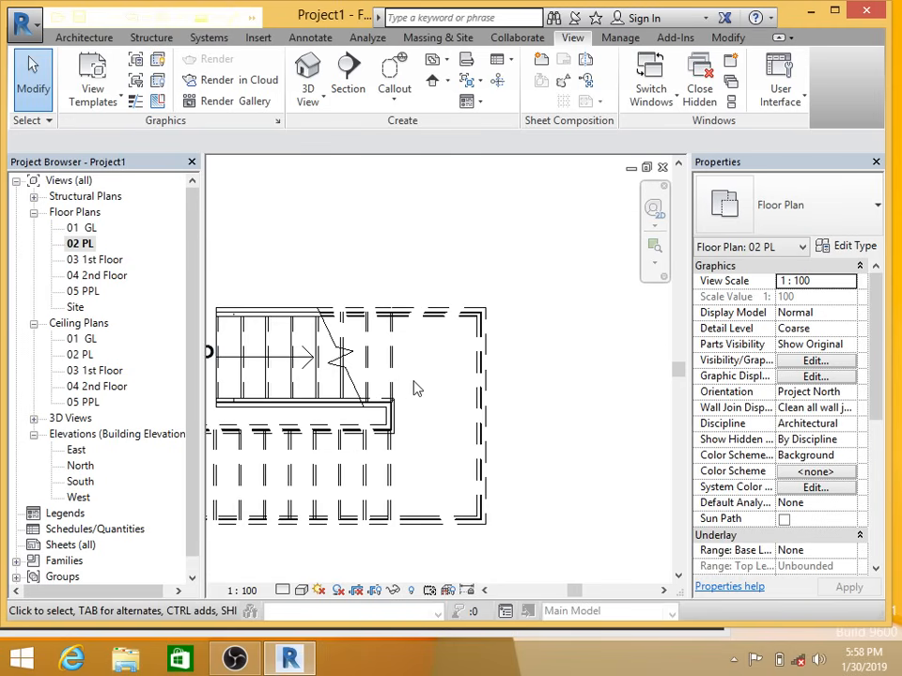
click(392, 369)
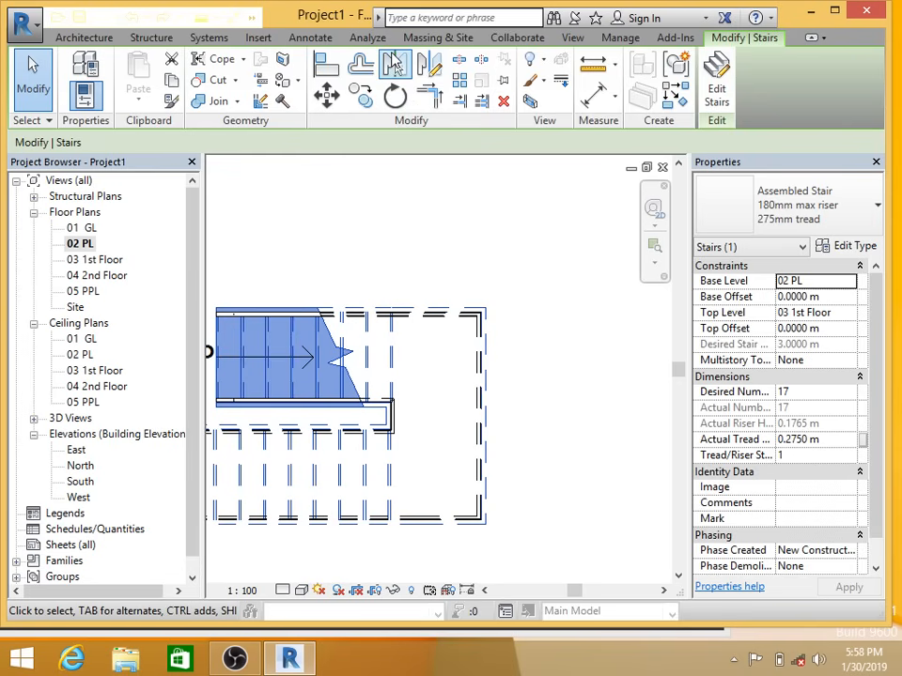
Step: In the default 3D view, change the two-run stair's type to Cast-In-Place Stair: Monolithic Stair and look it over
click(572, 38)
click(311, 75)
scroll(424, 396, up, 3)
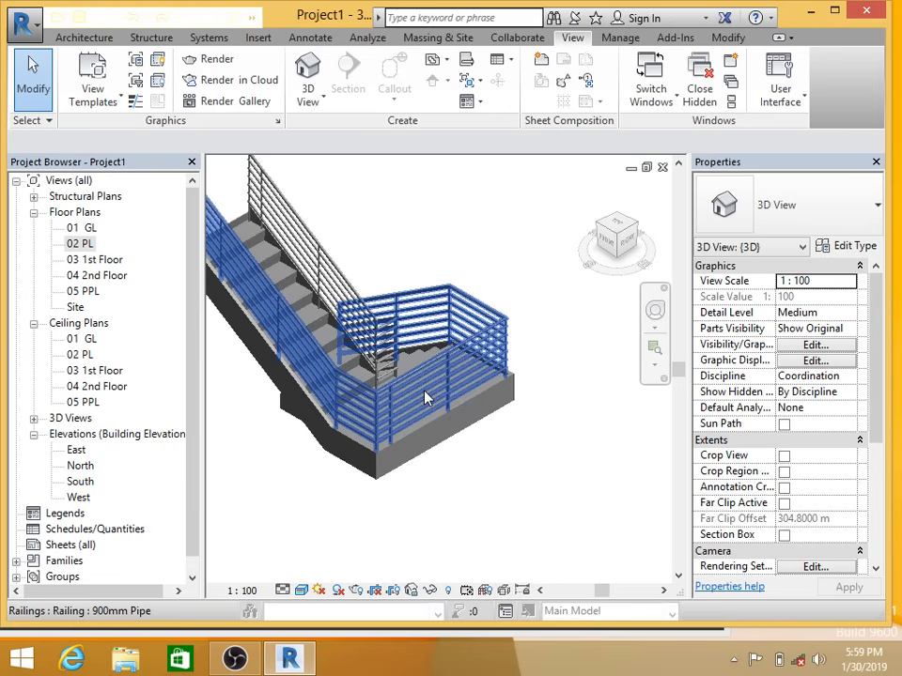
scroll(369, 507, up, 2)
click(370, 507)
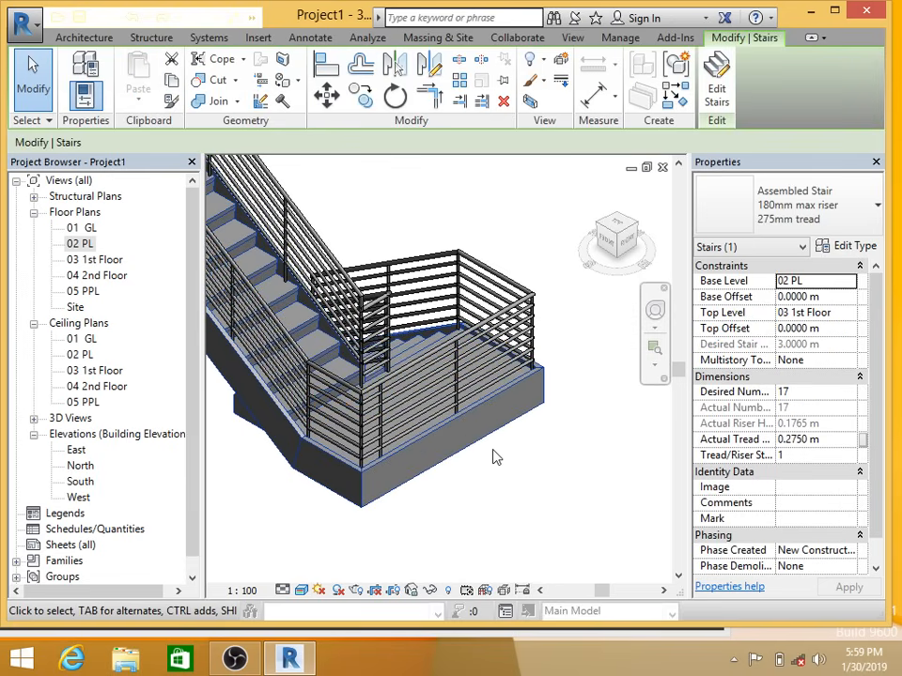
click(739, 203)
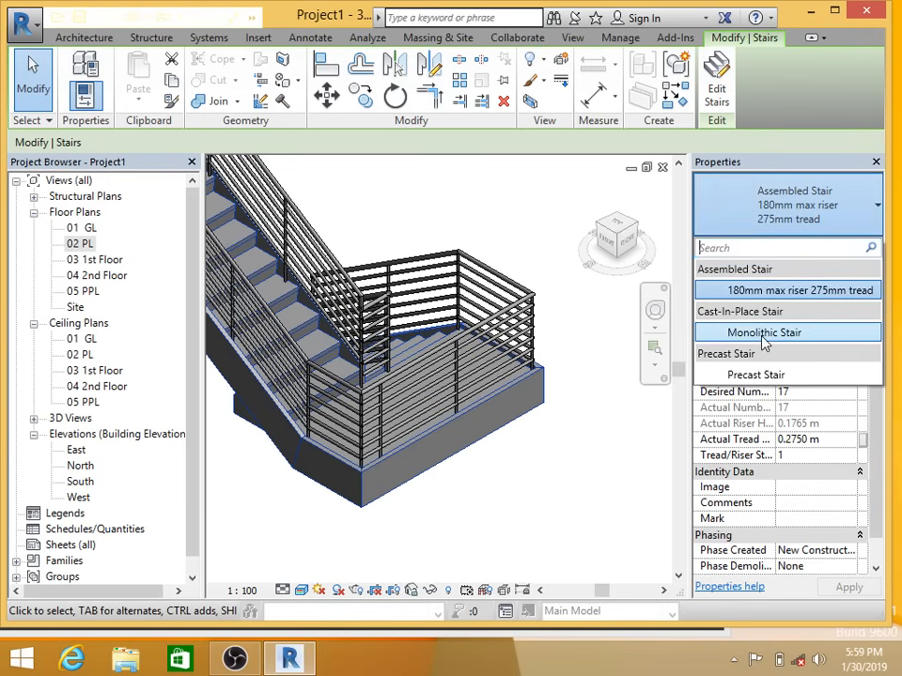
click(495, 479)
shift+middle_drag(443, 440, 813, 230)
click(436, 423)
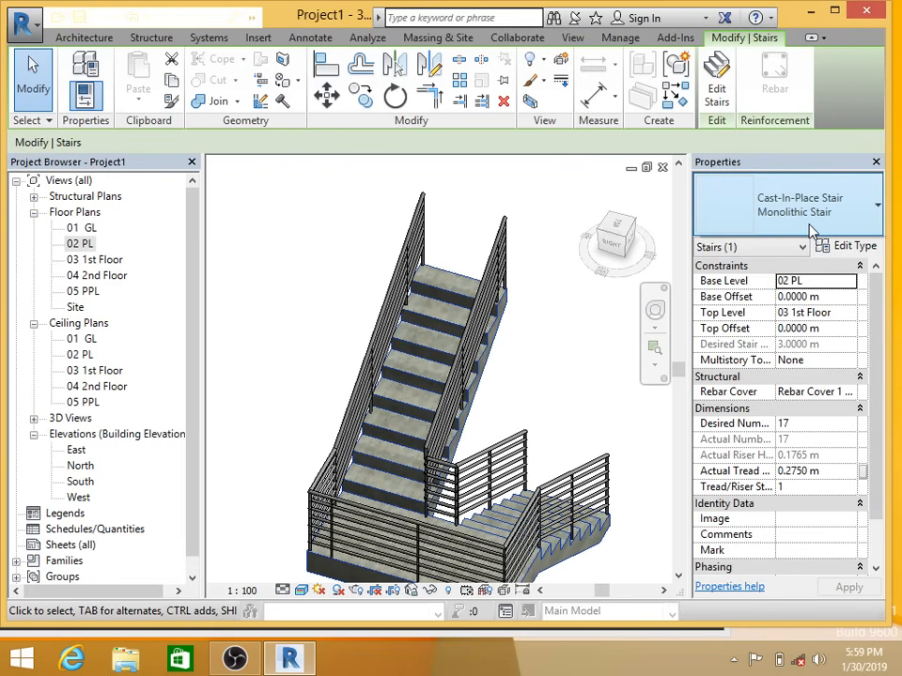
Step: Switch the two-run stair back to the Assembled Stair type 180mm max riser 275mm tread for comparison
click(814, 230)
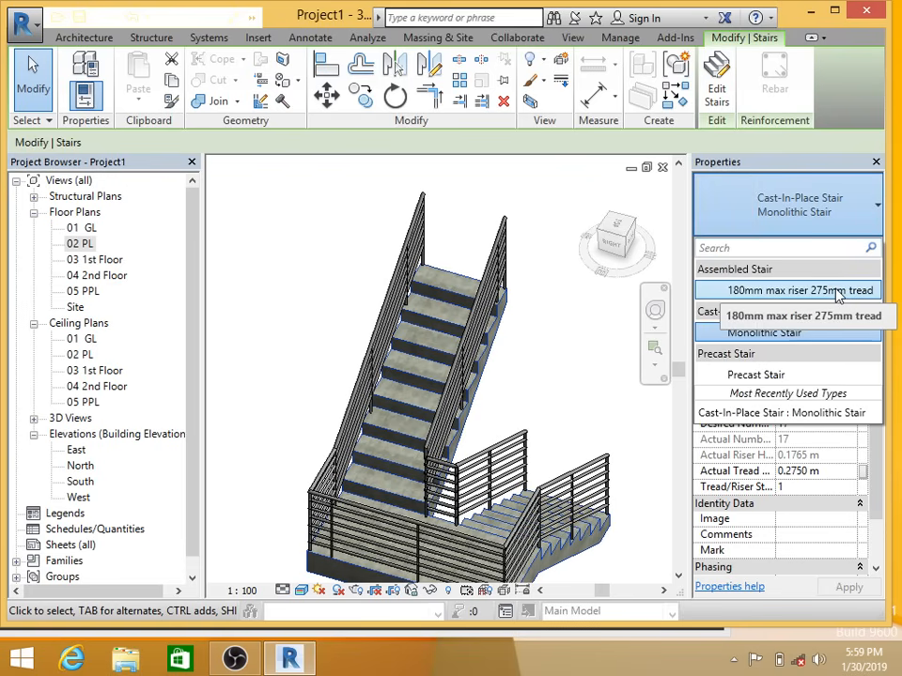
click(836, 291)
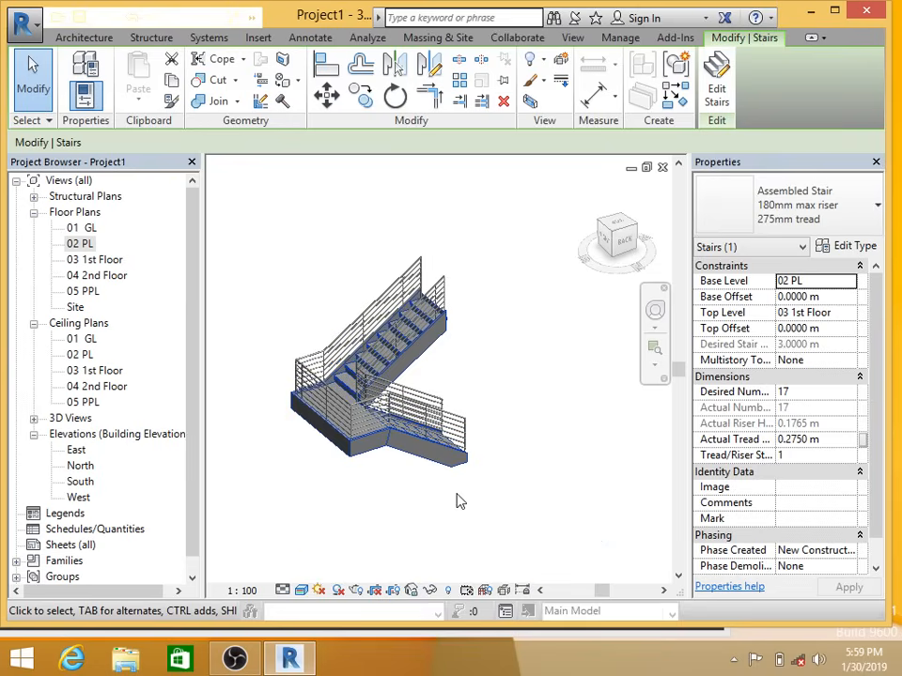
shift+middle_drag(458, 502, 330, 468)
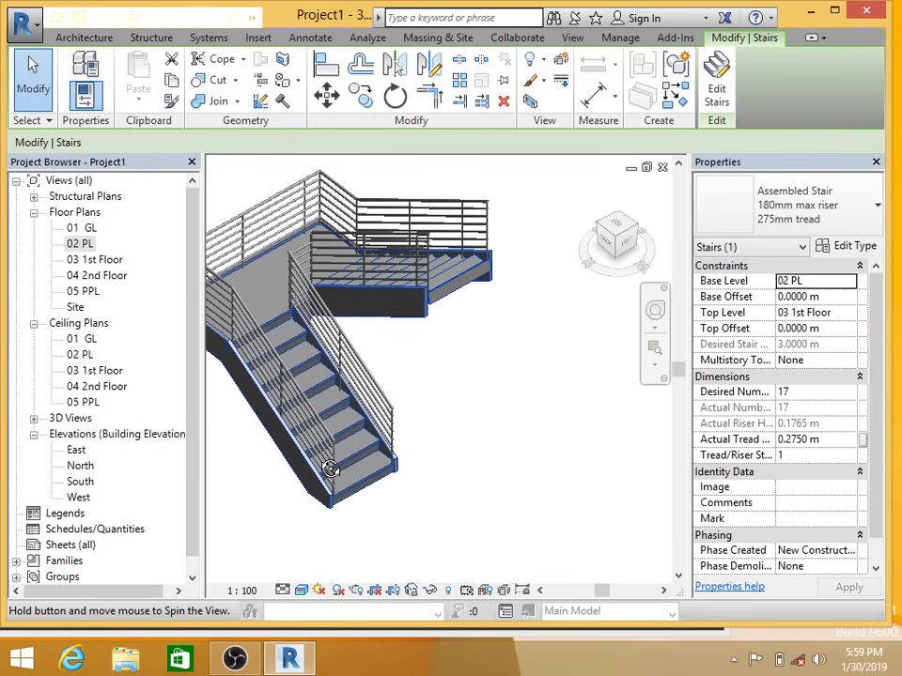
Step: Set the two-run stair to the Cast-In-Place Monolithic Stair type again
click(789, 205)
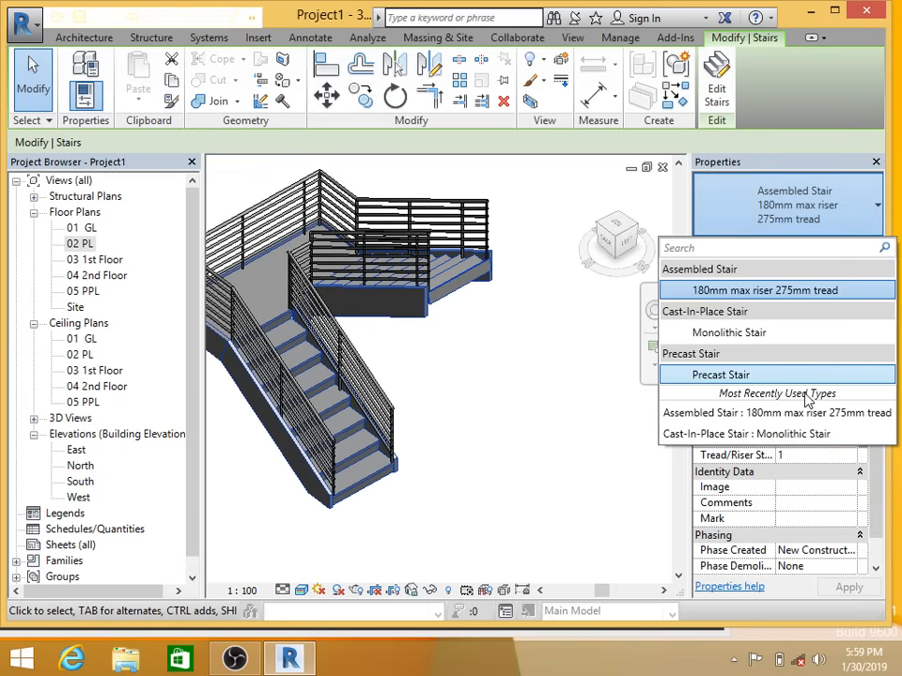
click(724, 343)
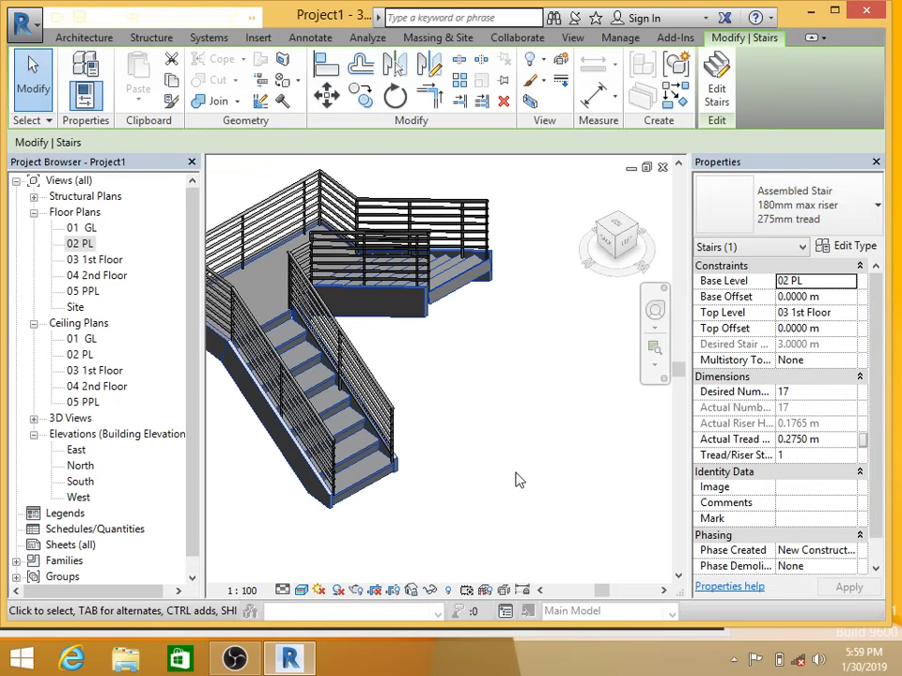
middle_drag(470, 488, 464, 383)
scroll(463, 382, down, 2)
scroll(469, 382, up, 2)
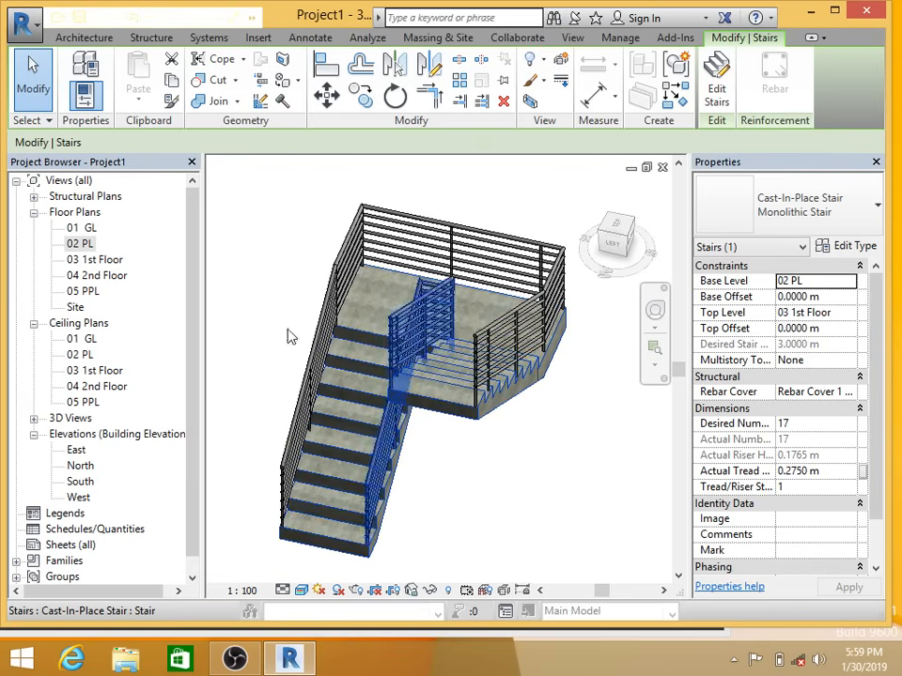
Step: In the 02 PL floor plan, create a component stair with a Full-Step Spiral run beyond the existing stair's landing, and finish it
double_click(80, 243)
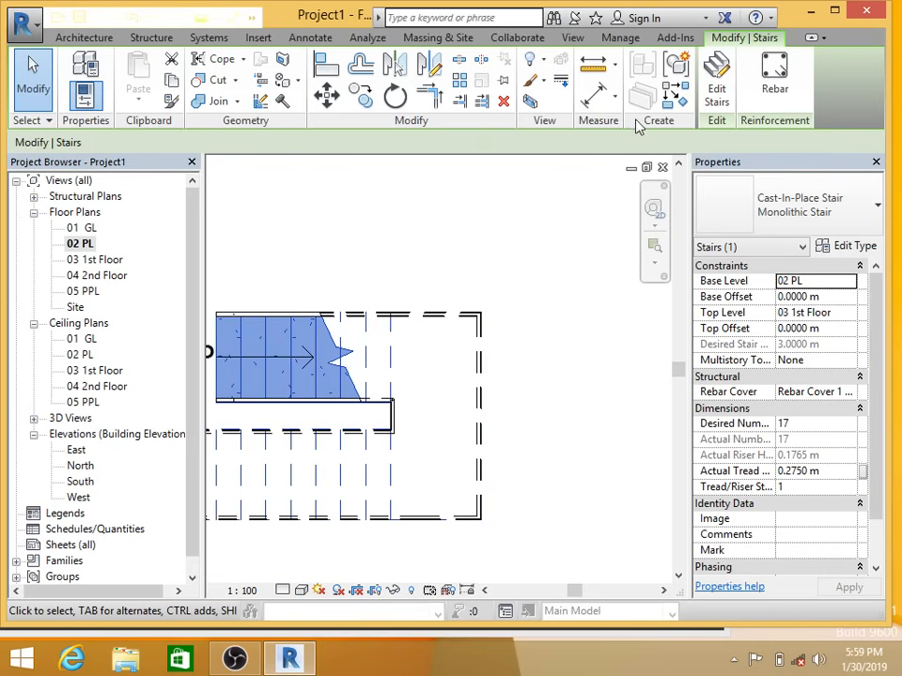
click(83, 38)
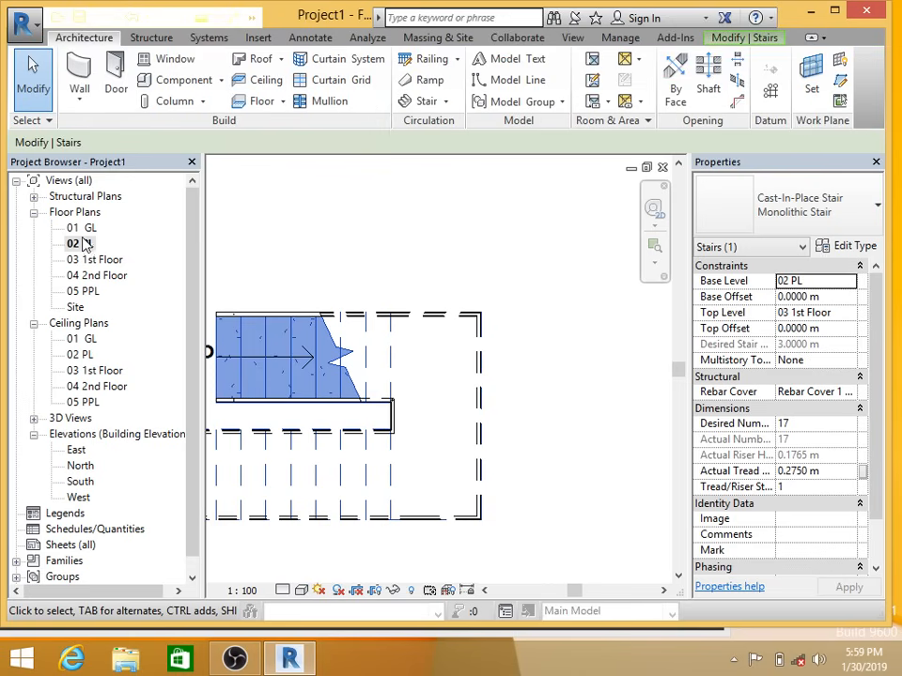
click(446, 102)
click(465, 128)
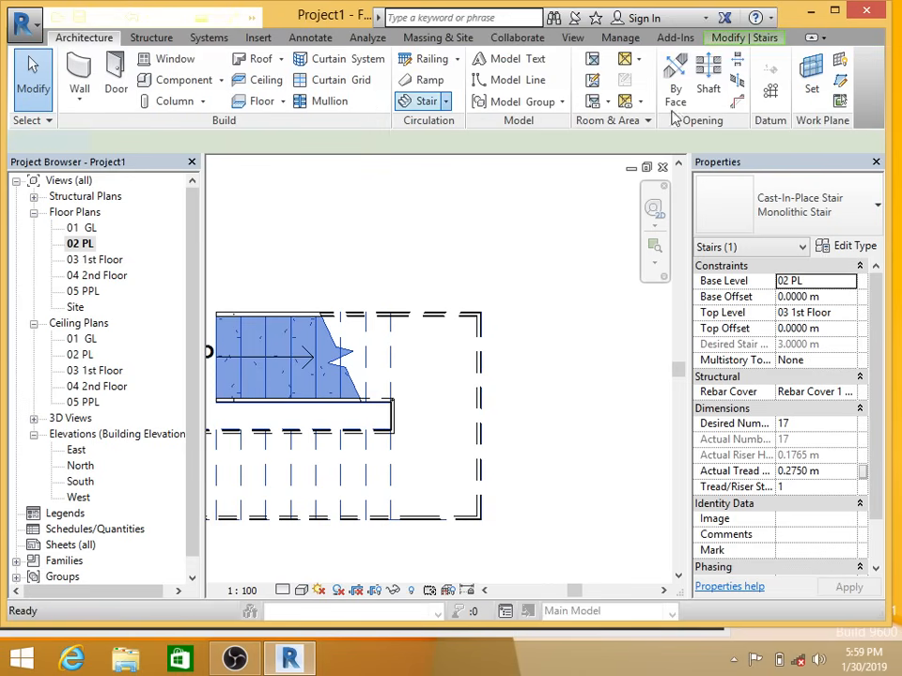
mouse_move(715, 109)
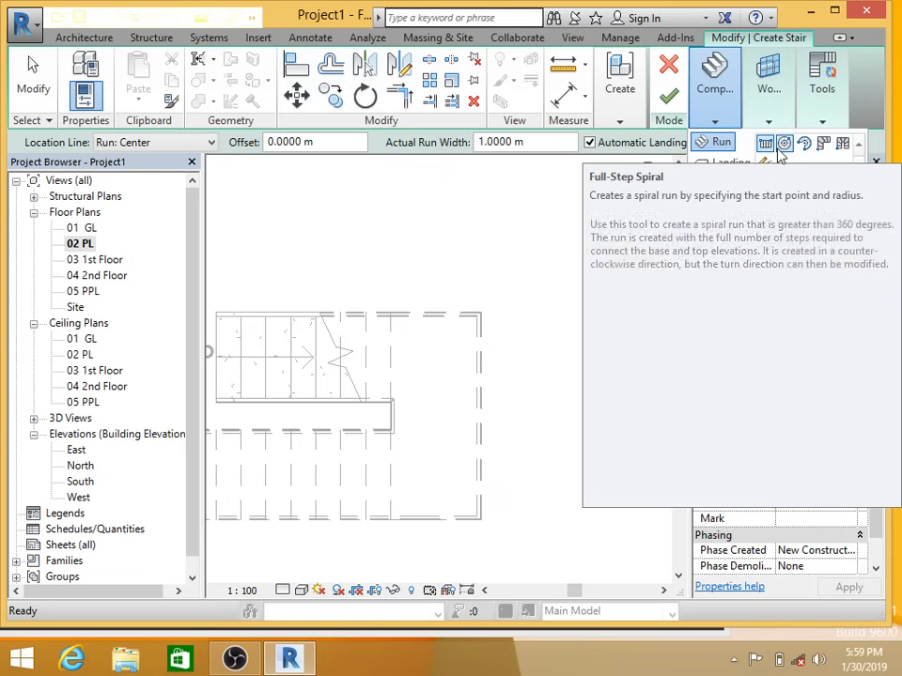
click(784, 144)
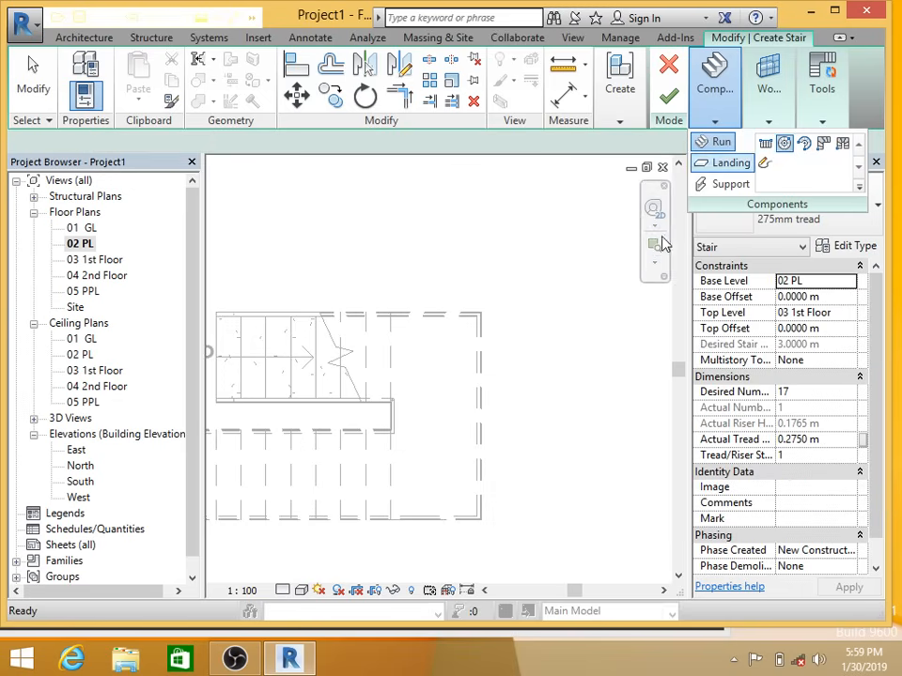
middle_drag(590, 333, 354, 322)
click(423, 375)
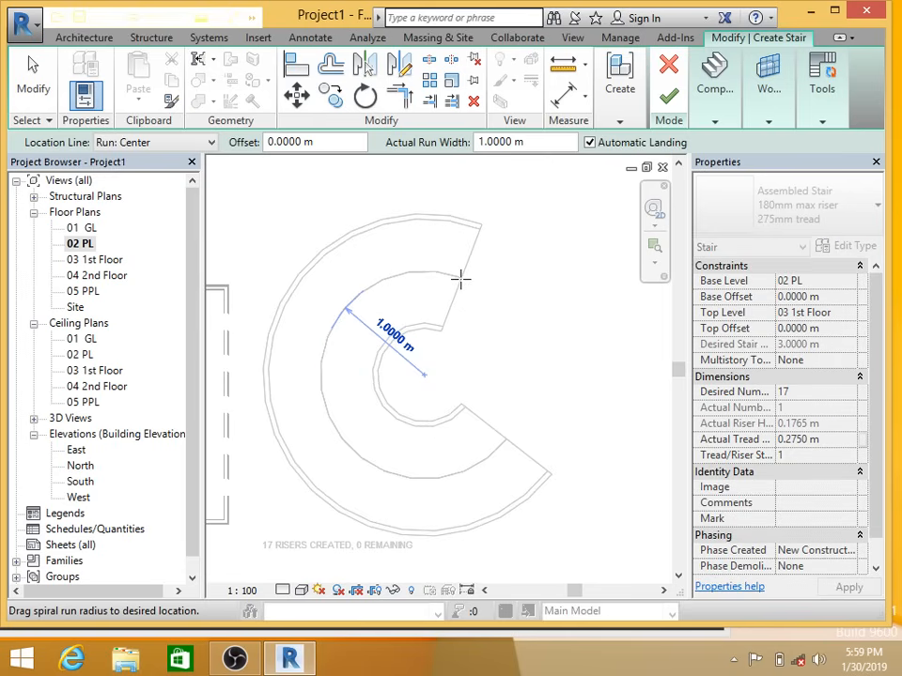
click(442, 316)
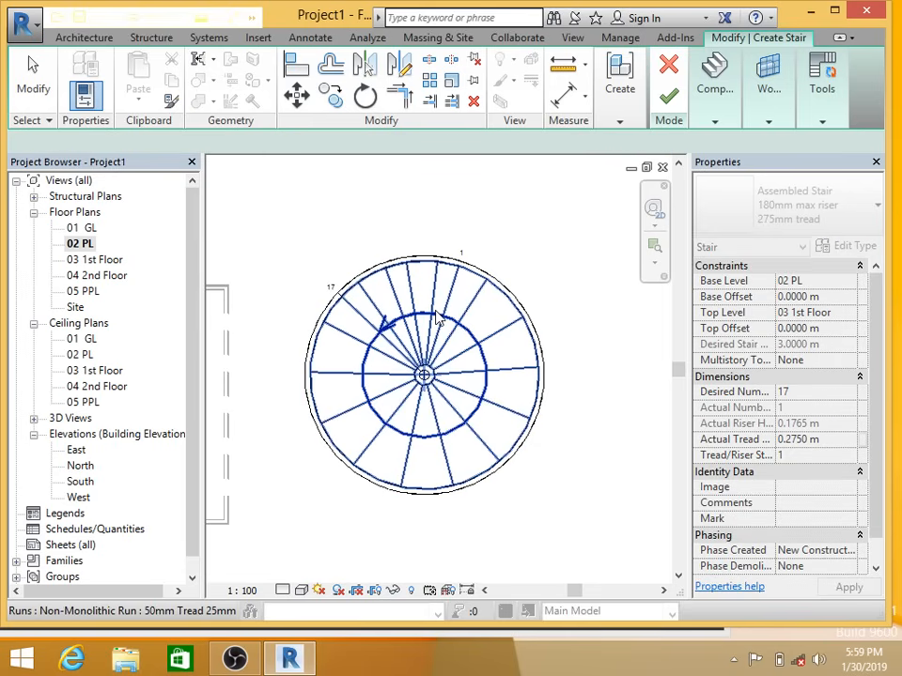
click(668, 104)
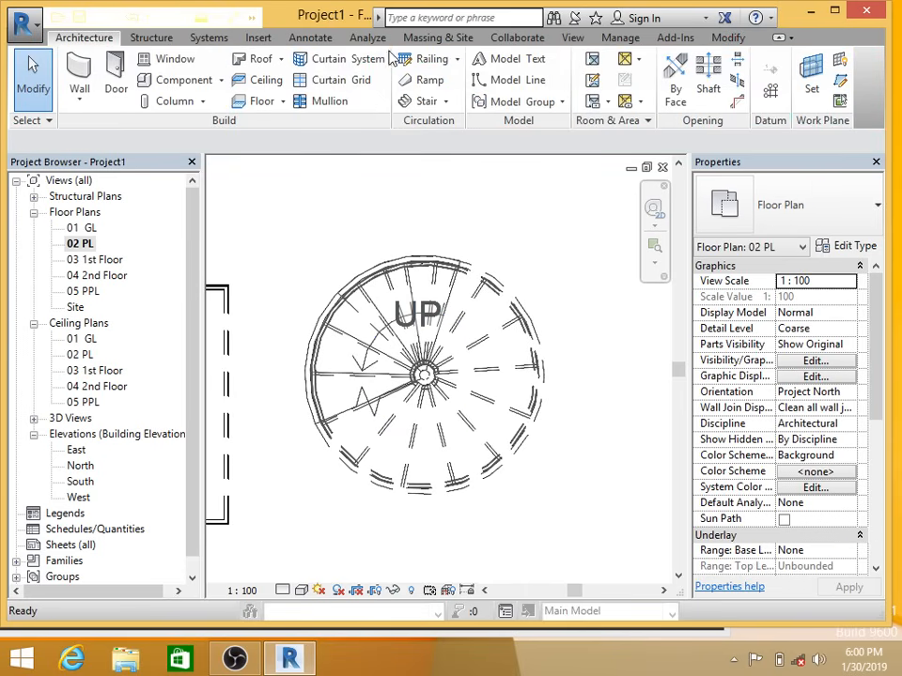
Step: Examine the new spiral stair beside the two-run stair in the default 3D view
click(571, 38)
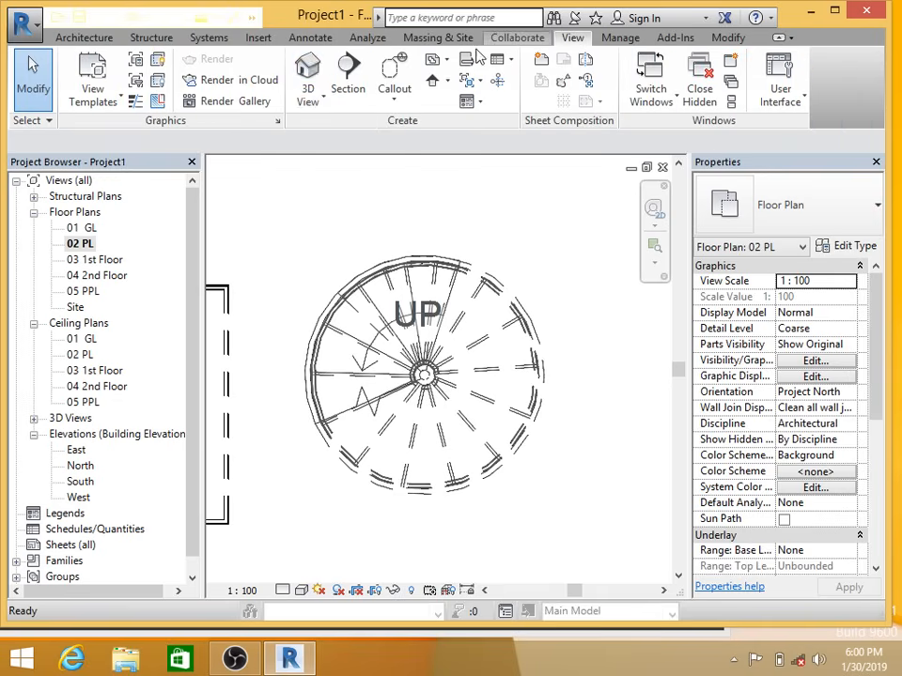
click(307, 80)
shift+middle_drag(449, 378, 401, 336)
scroll(542, 366, up, 2)
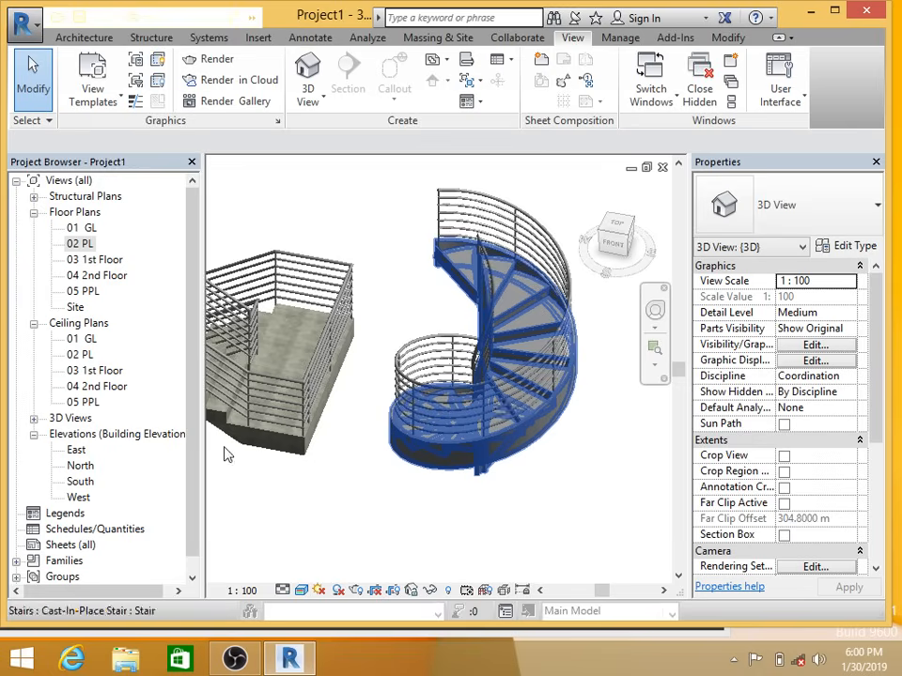
Step: In the North elevation, change the spiral stair's type to Cast-In-Place Stair: Monolithic Stair
double_click(79, 468)
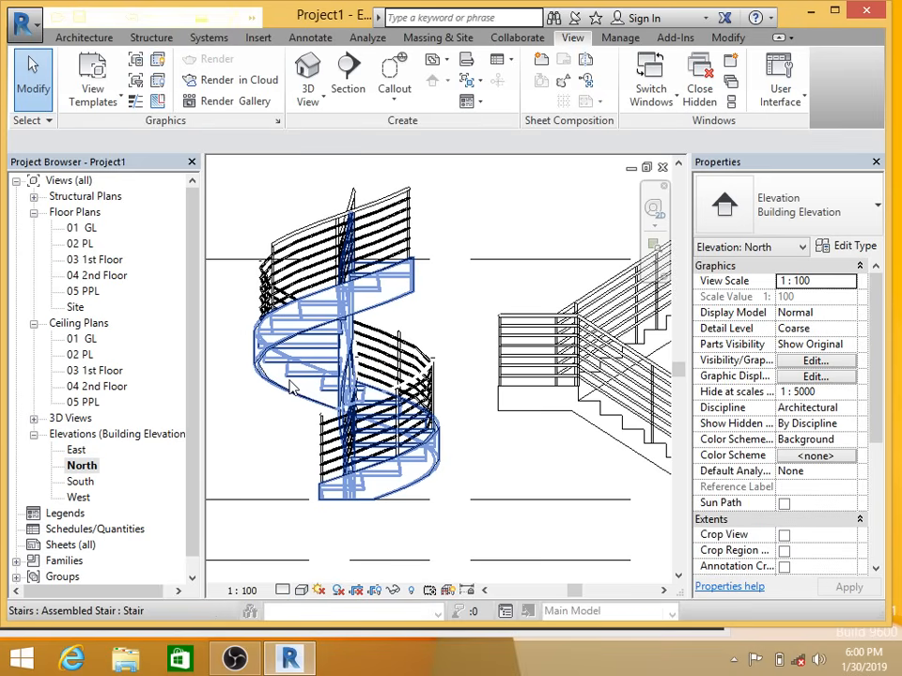
click(291, 388)
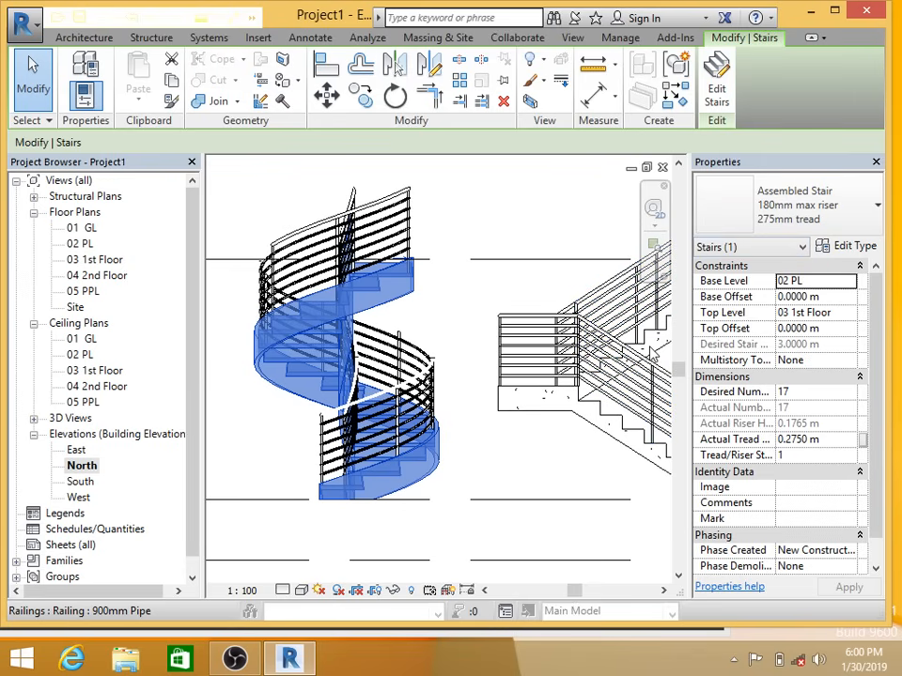
click(377, 297)
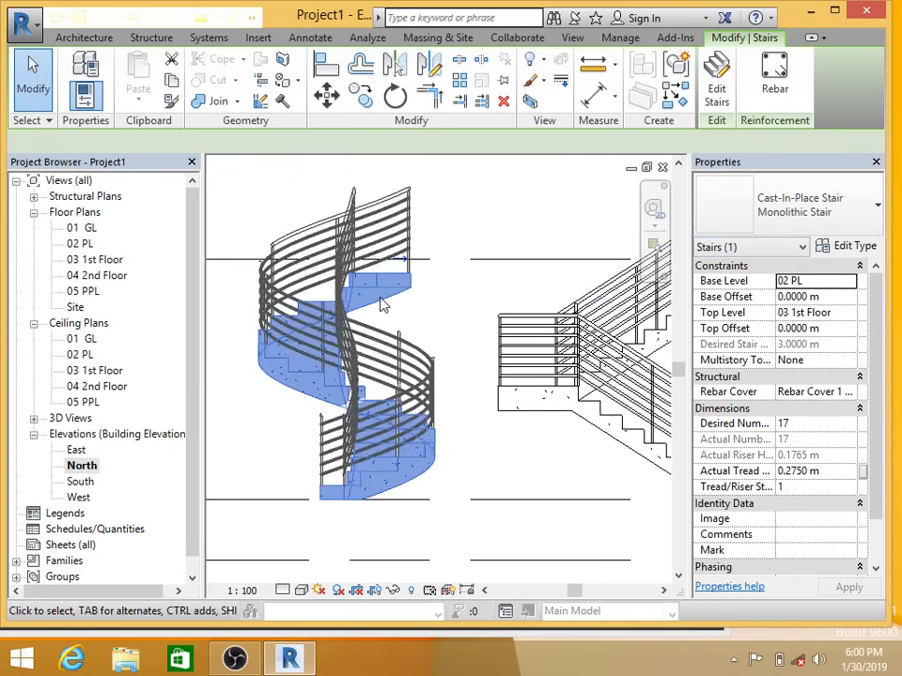
click(503, 324)
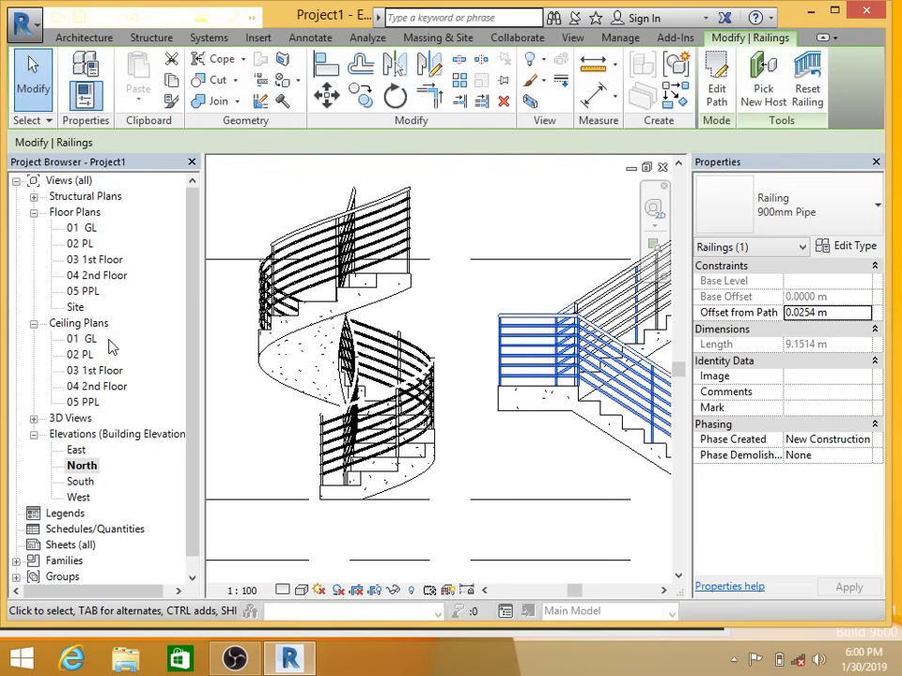
Step: Reopen the {3D} view, collapse the ceiling plans list, and inspect the monolithic spiral stair
click(33, 418)
double_click(75, 434)
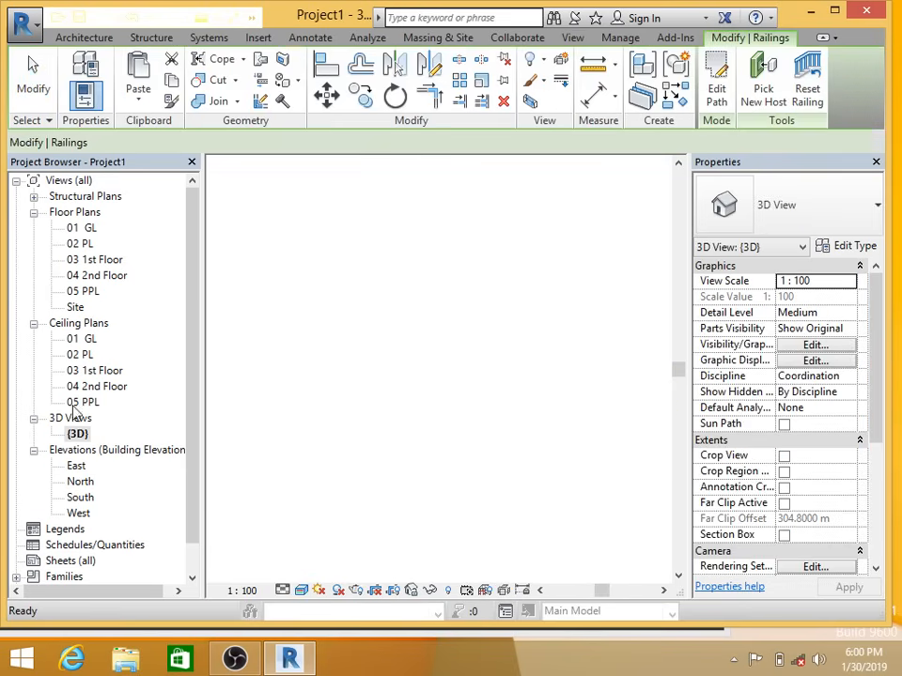
click(33, 324)
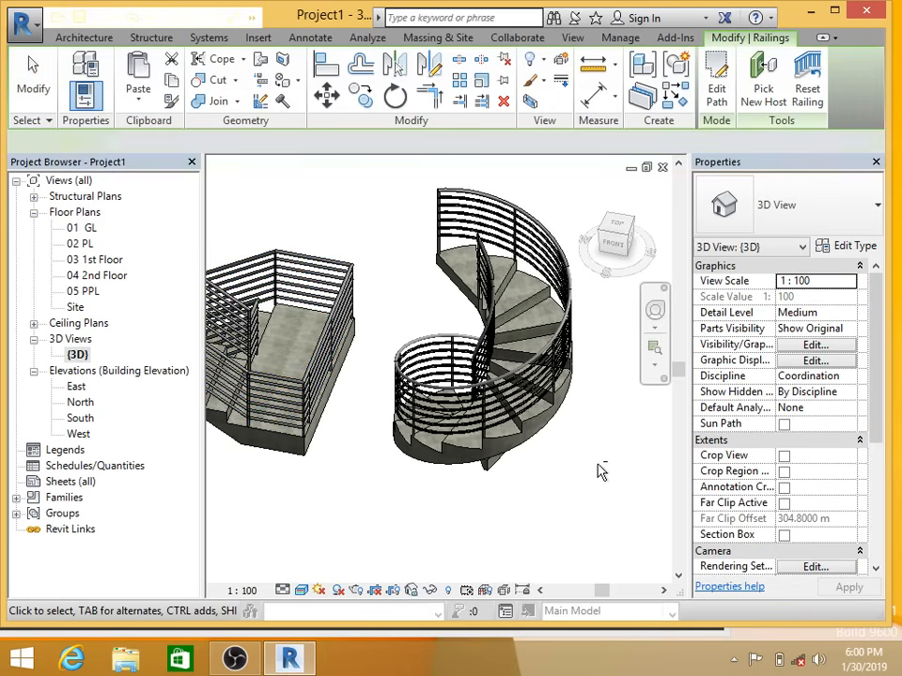
scroll(526, 455, up, 3)
scroll(522, 446, down, 4)
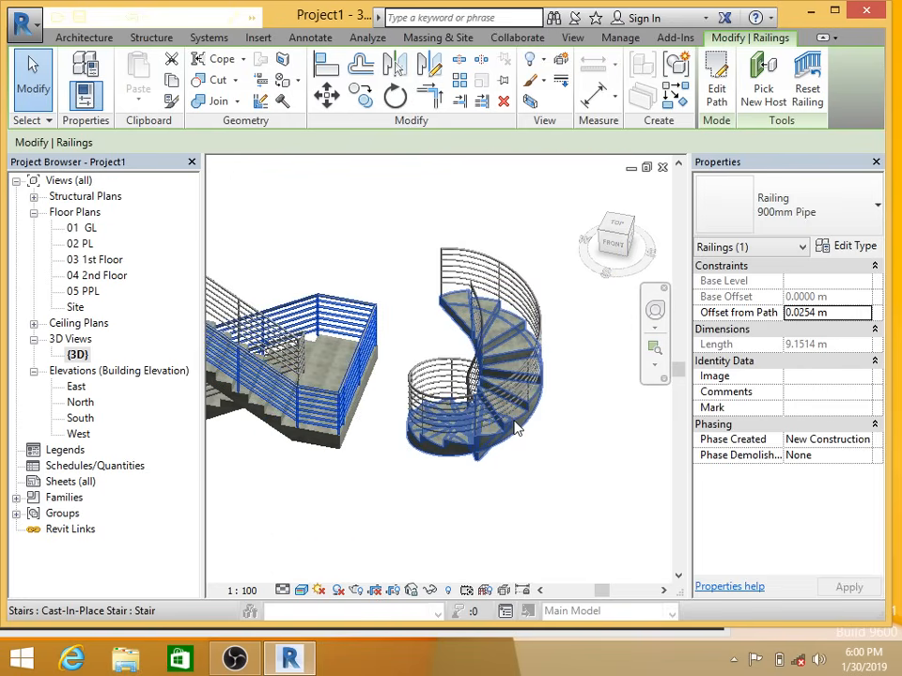
Step: Set the monolithic spiral stair's desired number of risers to 20 and accept the change
click(515, 428)
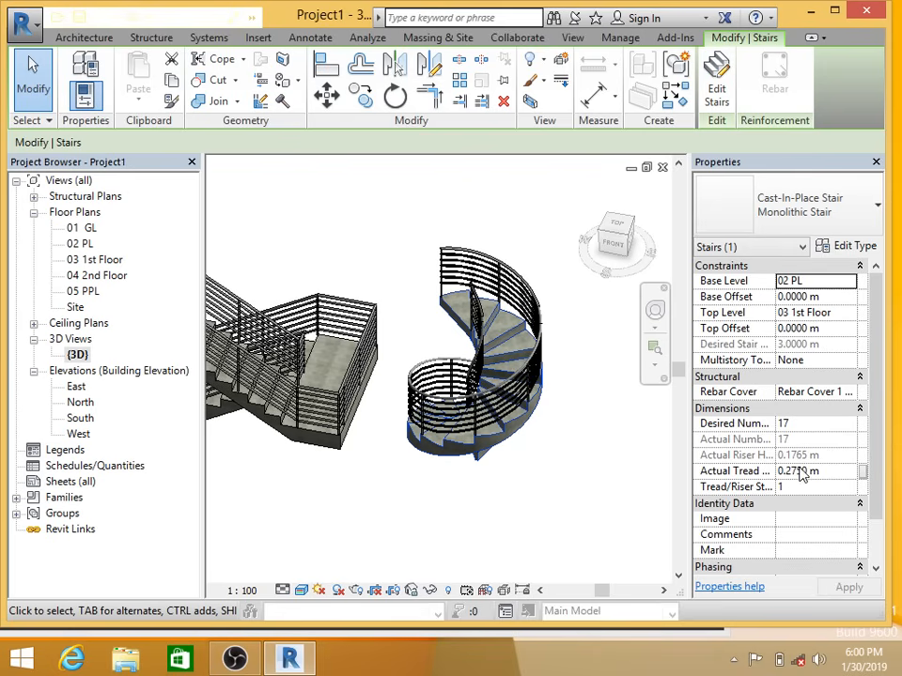
click(809, 423)
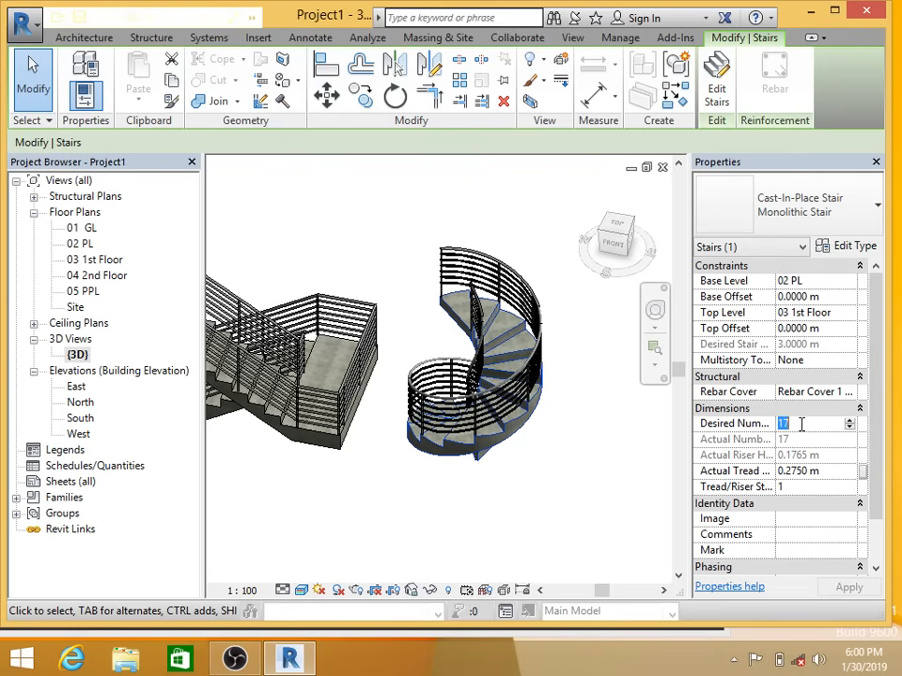
key(BackSpace)
key(BackSpace)
text(20)
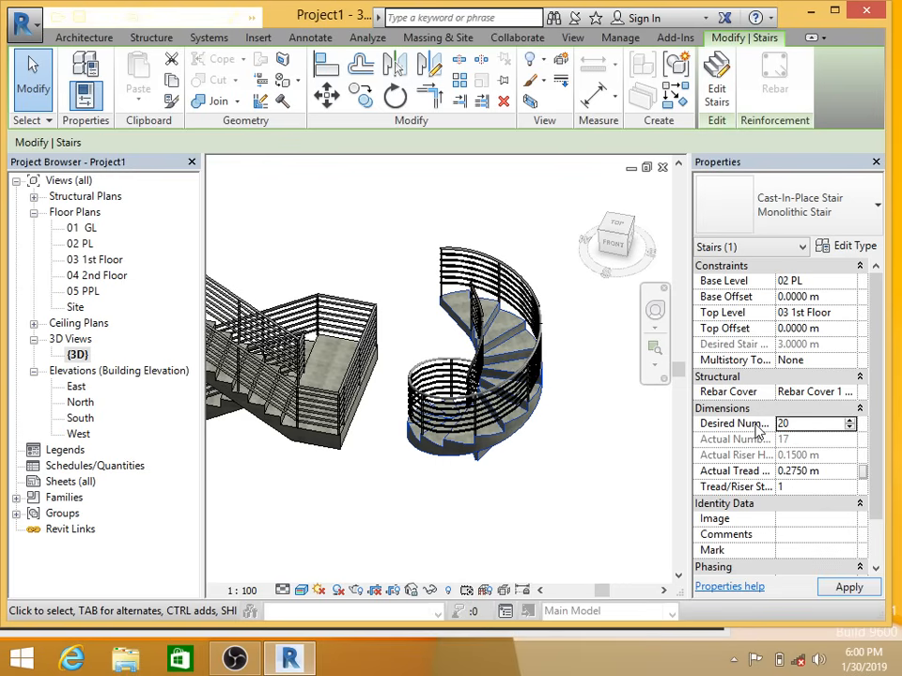
click(848, 588)
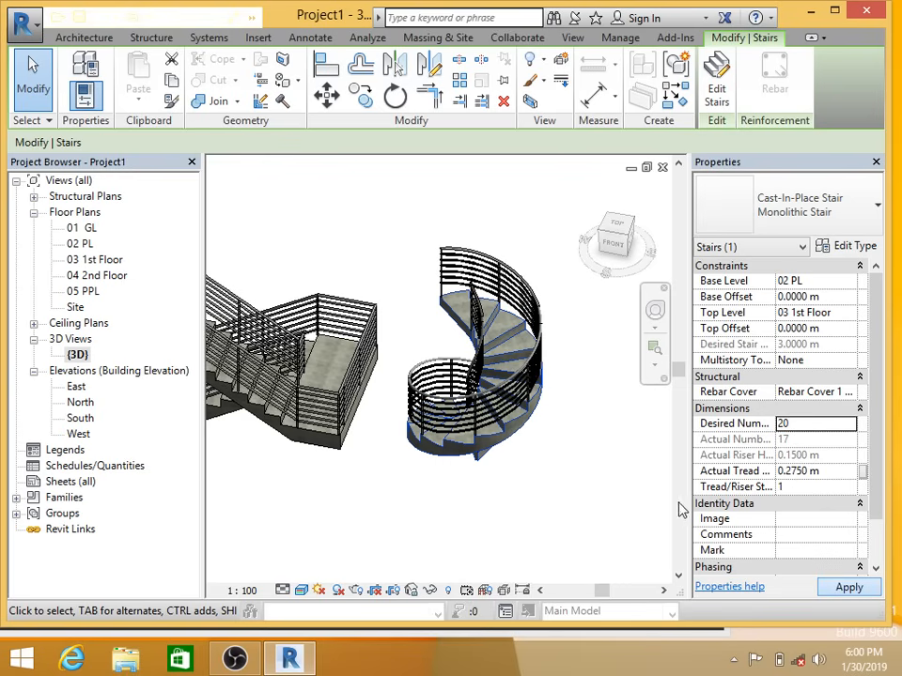
click(847, 588)
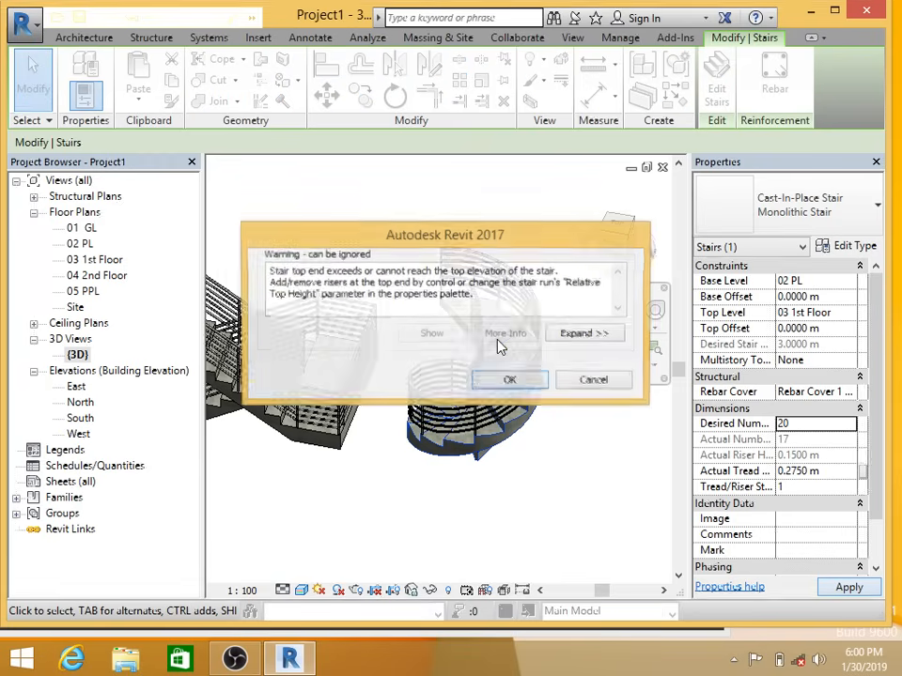
click(510, 379)
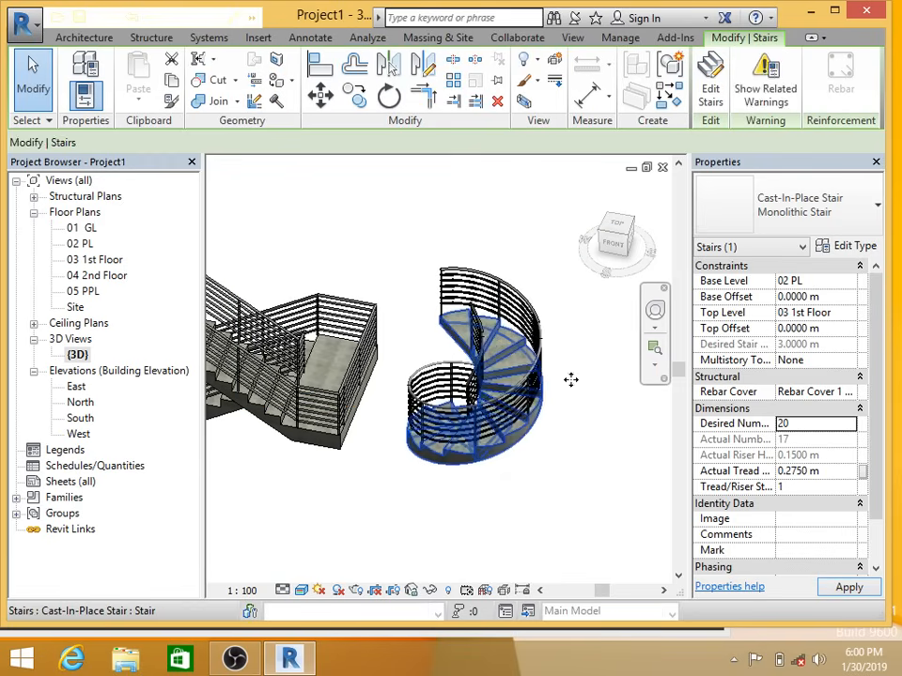
click(588, 410)
Step: In the South elevation, set the spiral stair's desired number of risers to 17 and apply it
double_click(81, 419)
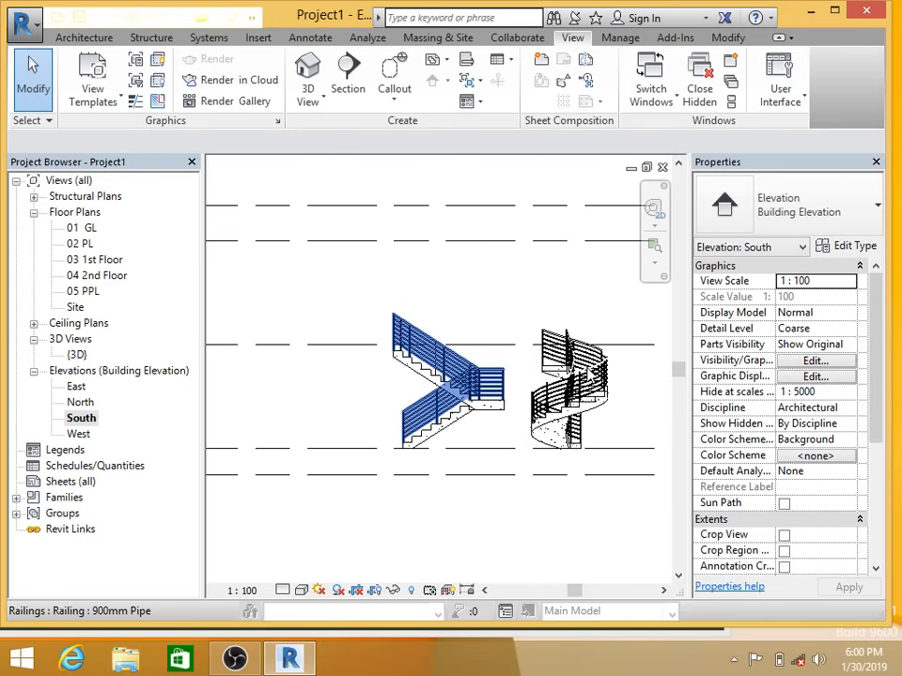
scroll(587, 370, up, 3)
click(508, 377)
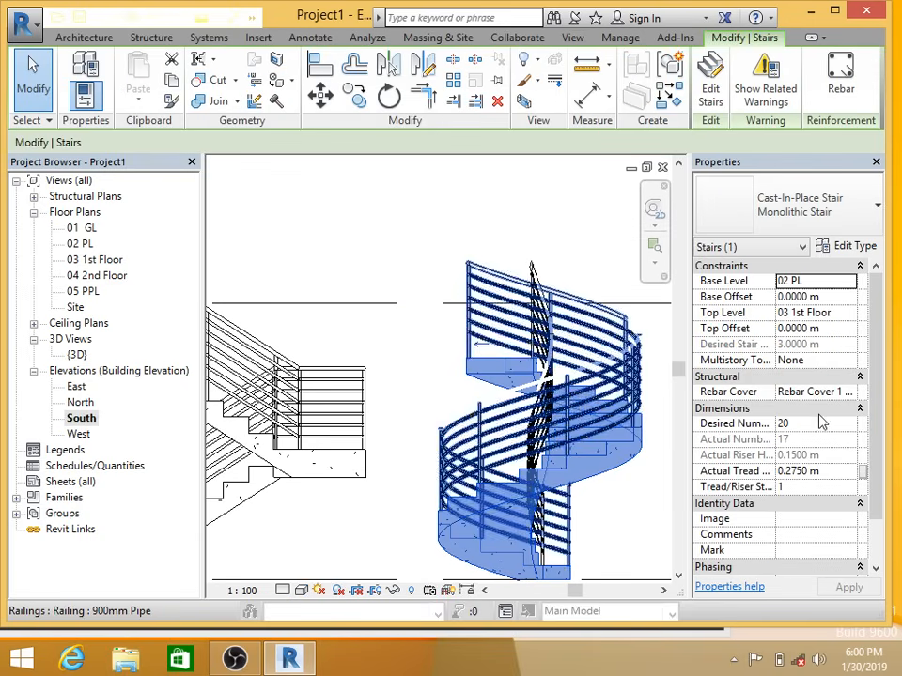
click(804, 422)
text(17)
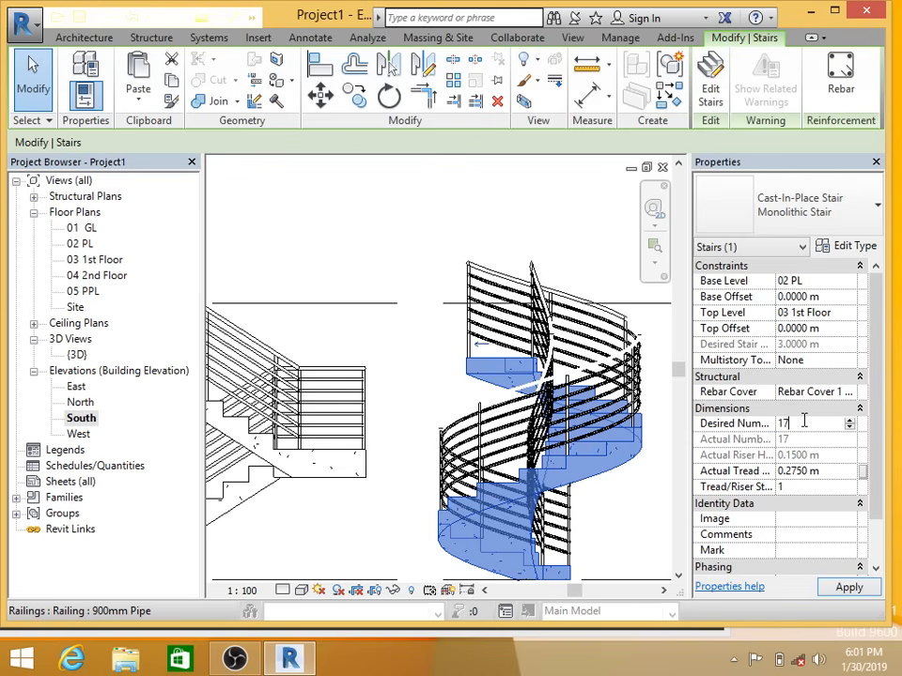
click(849, 587)
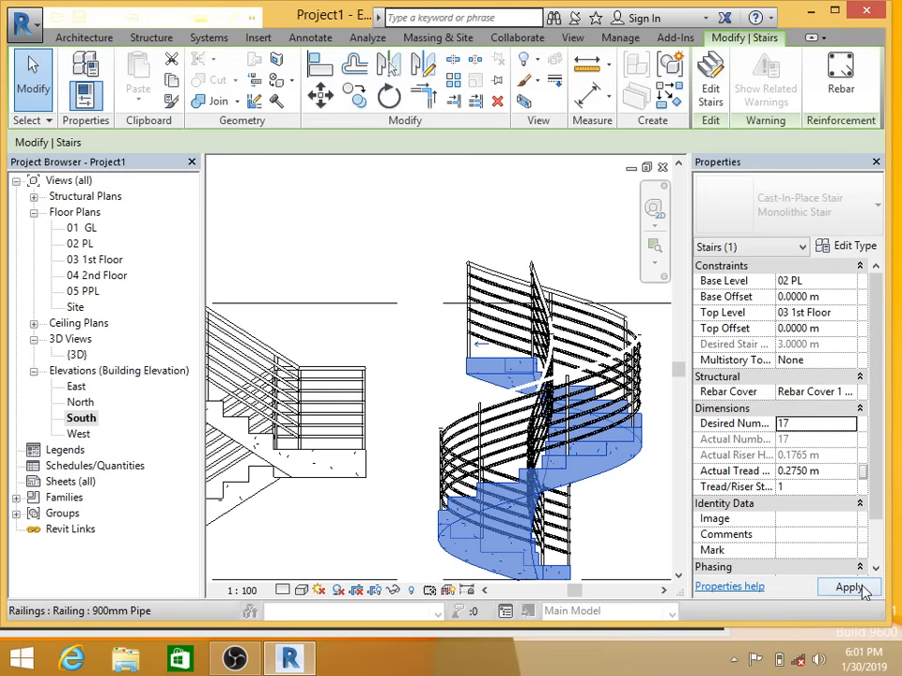
click(785, 426)
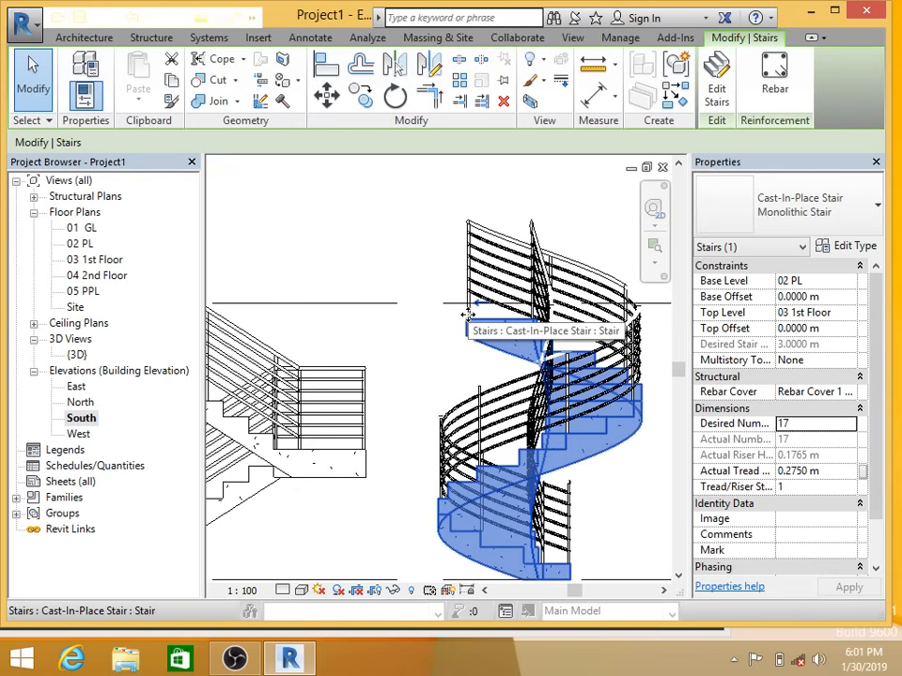
click(425, 263)
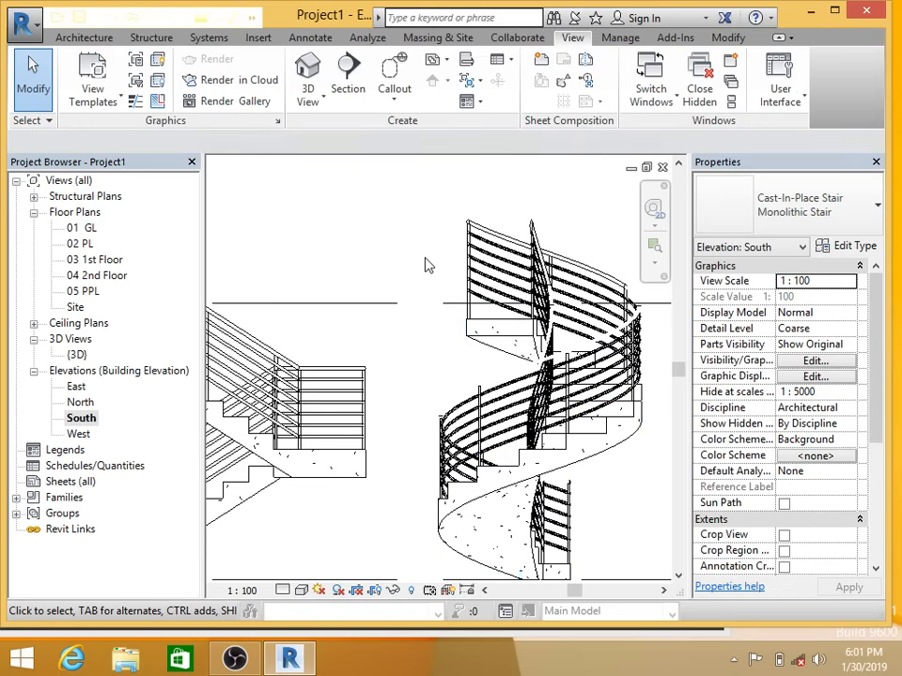
Step: In the 02 PL floor plan, start a component stair with a short Center-Ends Spiral run of 1.7 m radius beyond the spiral stair
double_click(89, 244)
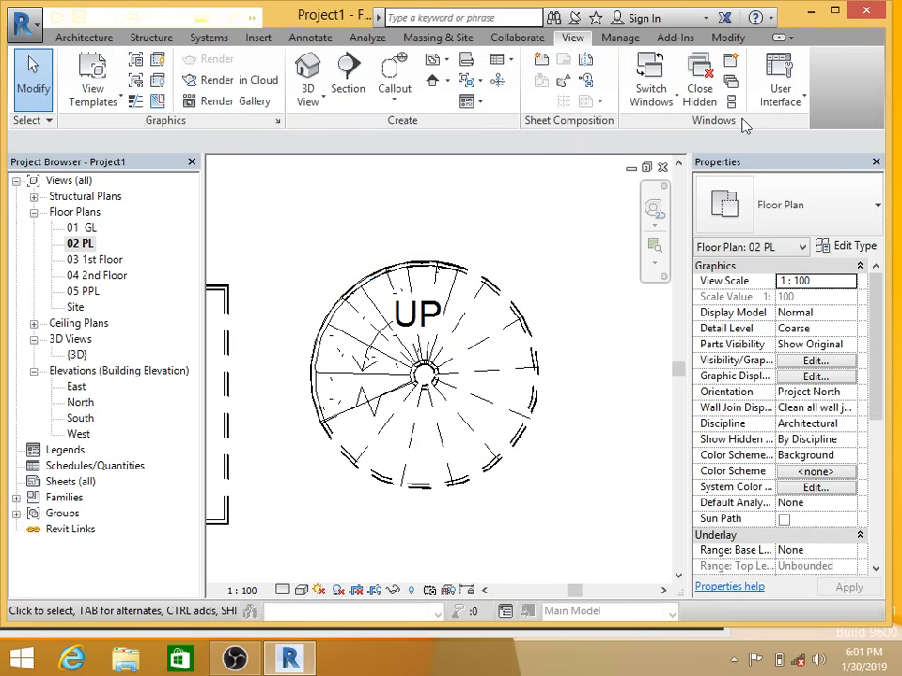
click(82, 37)
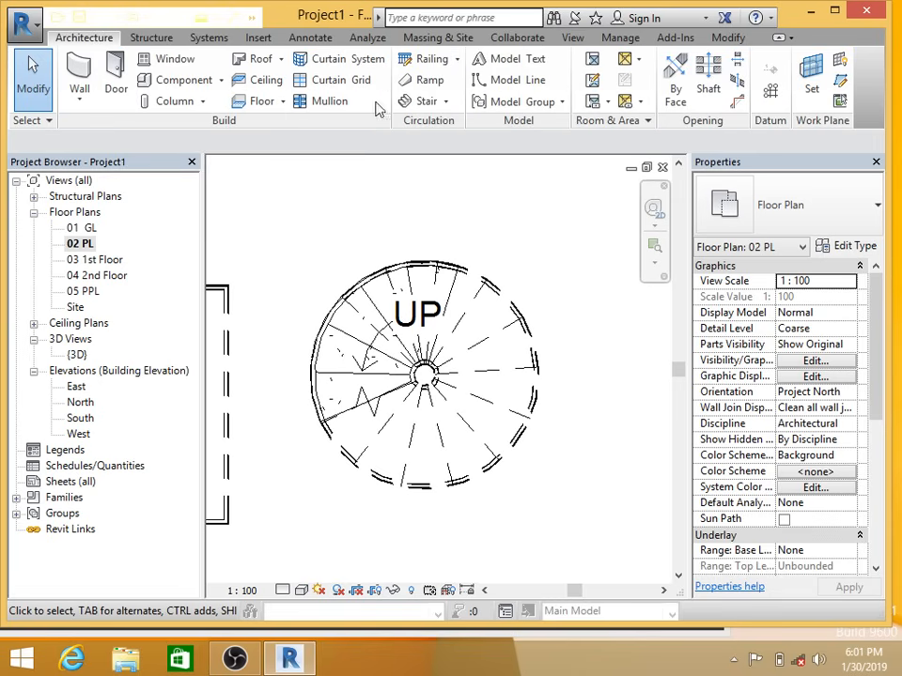
click(446, 100)
click(443, 166)
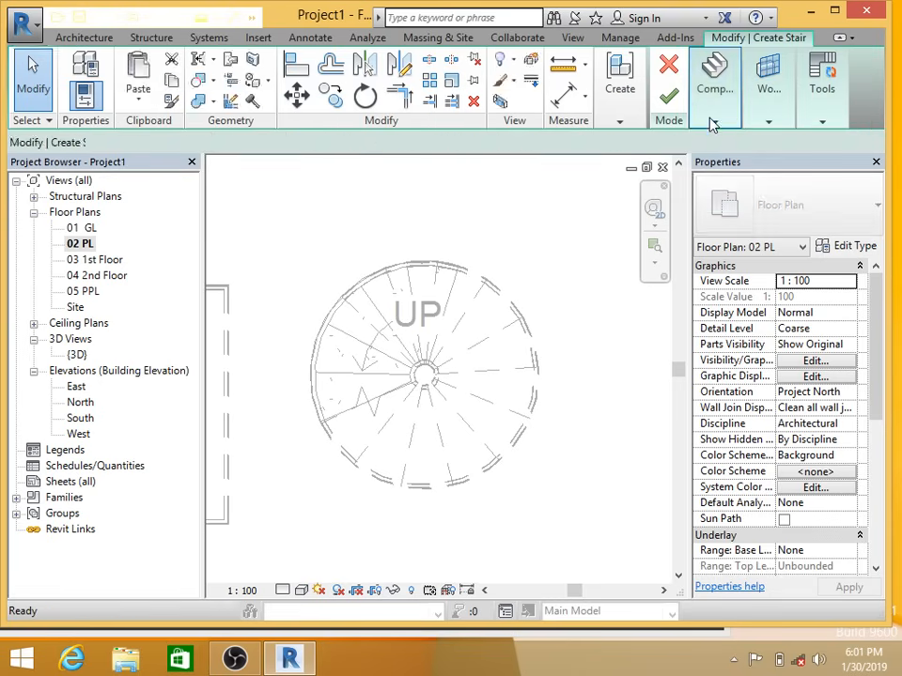
click(712, 123)
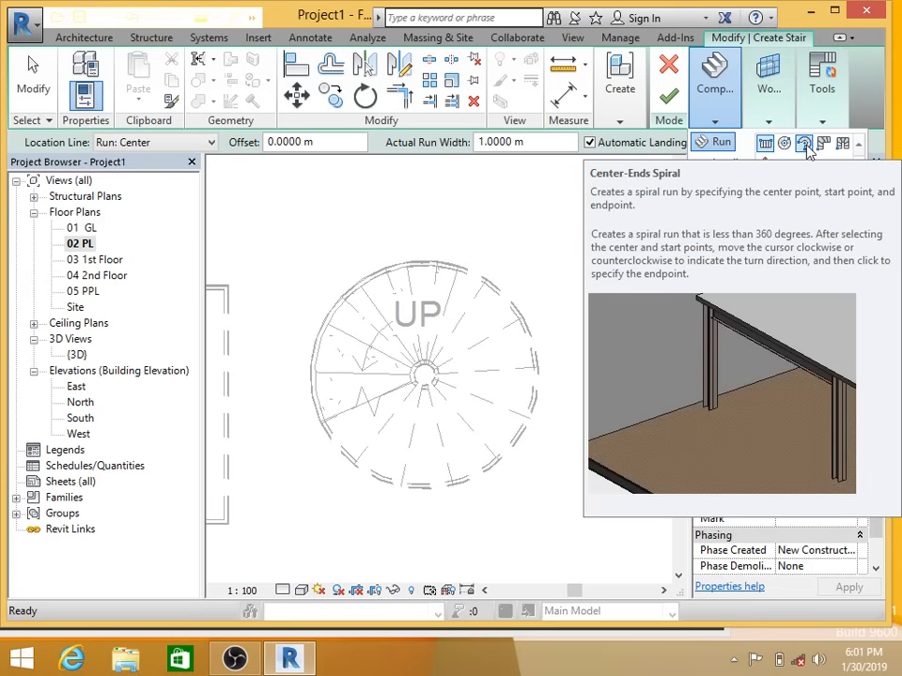
click(804, 144)
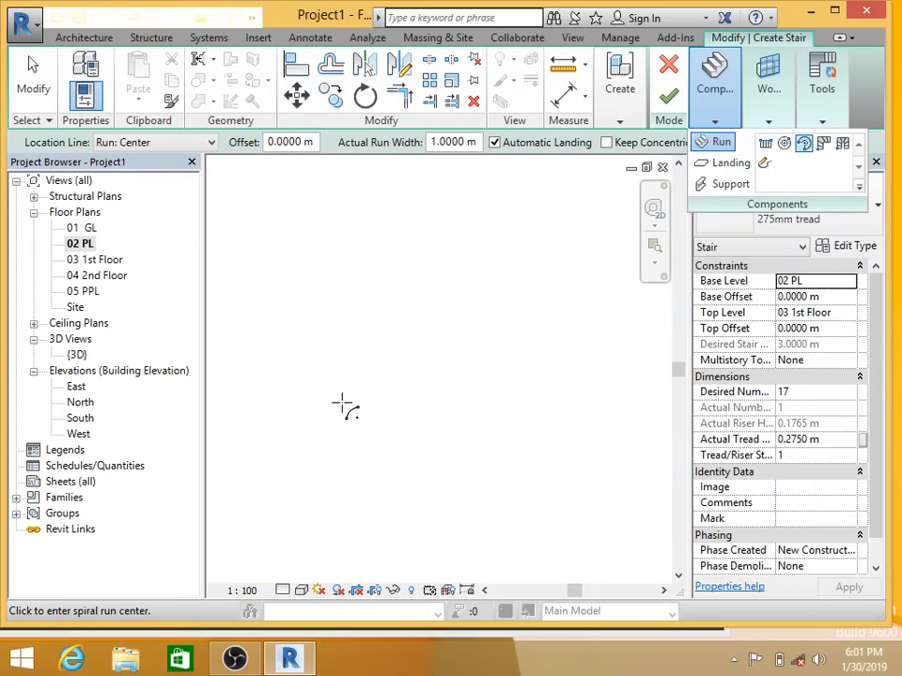
click(340, 402)
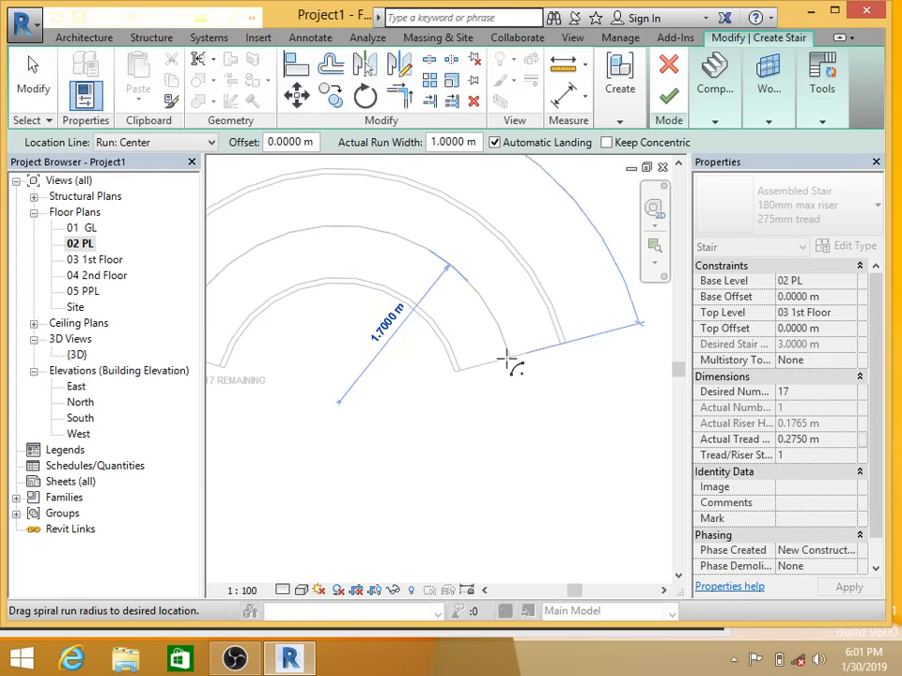
click(509, 361)
scroll(498, 280, down, 2)
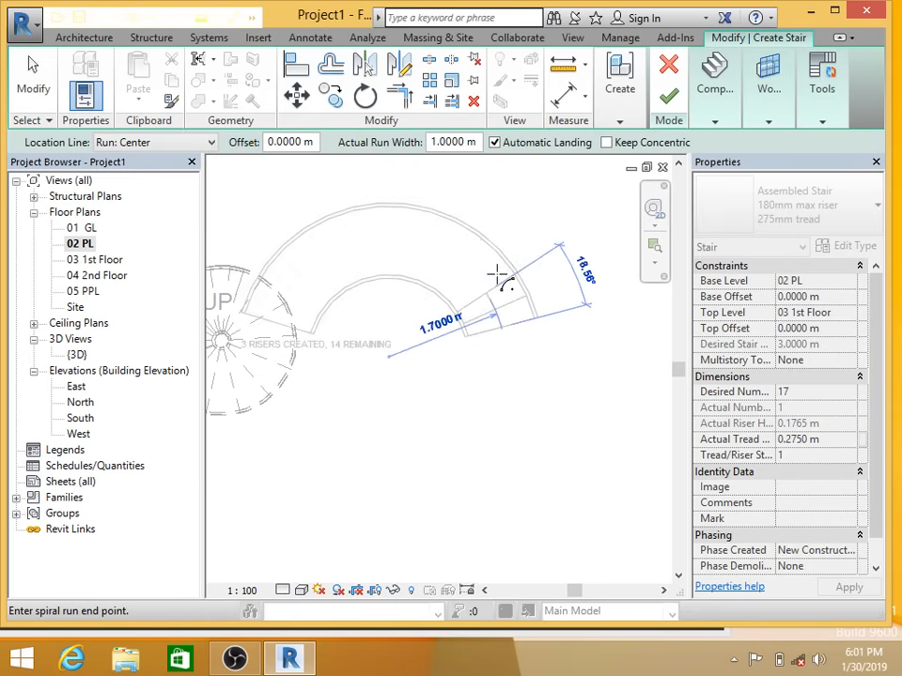
click(454, 269)
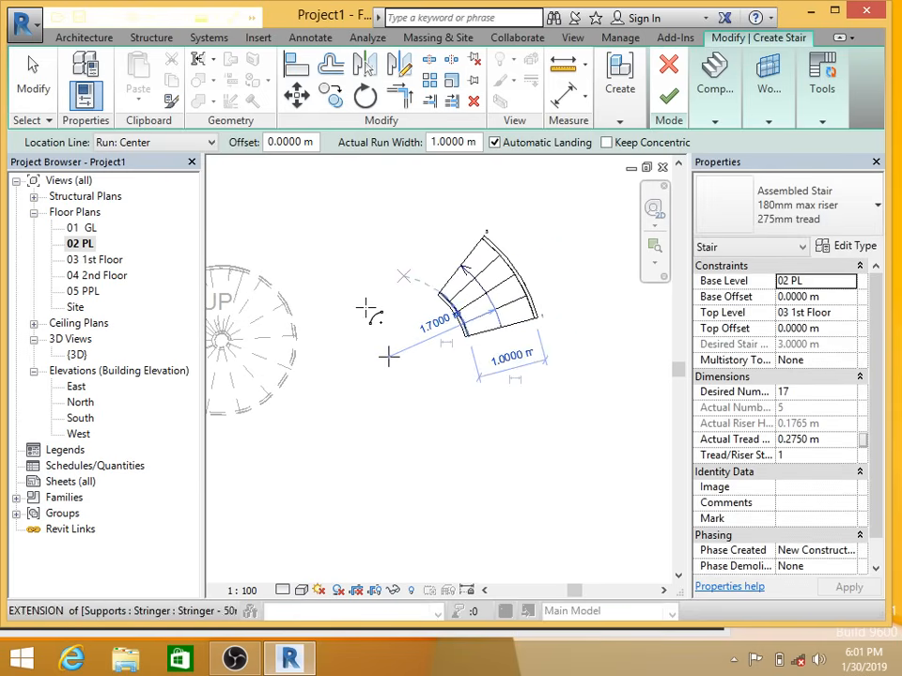
Step: Add a second Center-Ends Spiral run of about 0.86 m radius with the remaining risers, and finish the stair
click(344, 449)
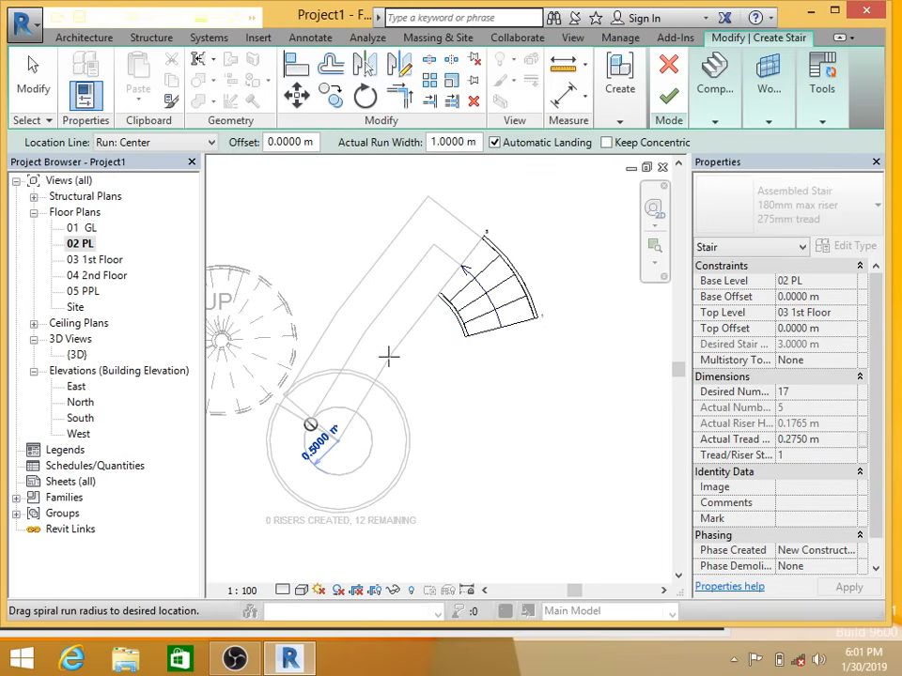
click(316, 381)
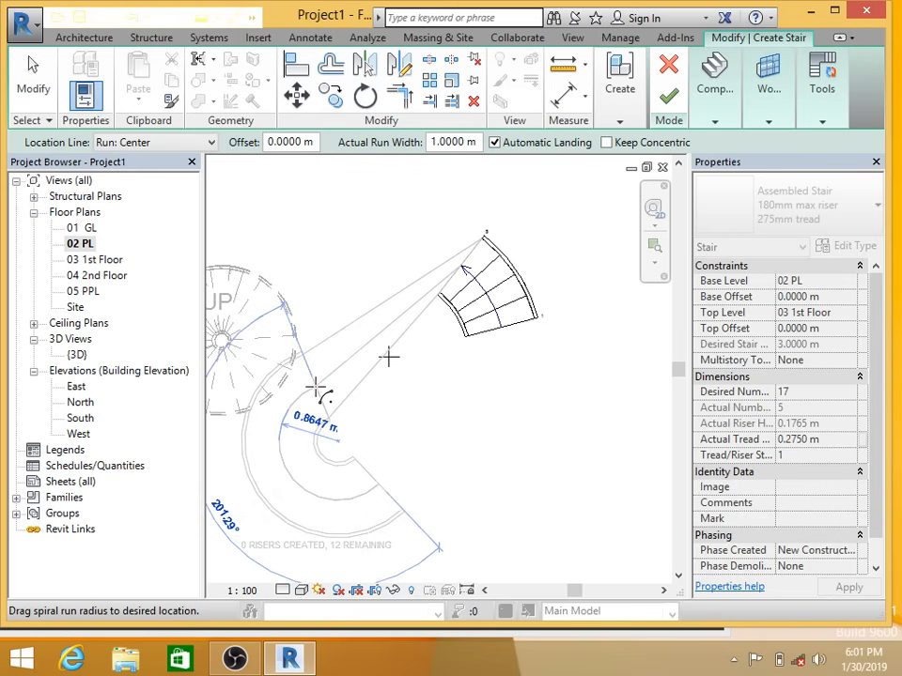
click(385, 492)
key(Escape)
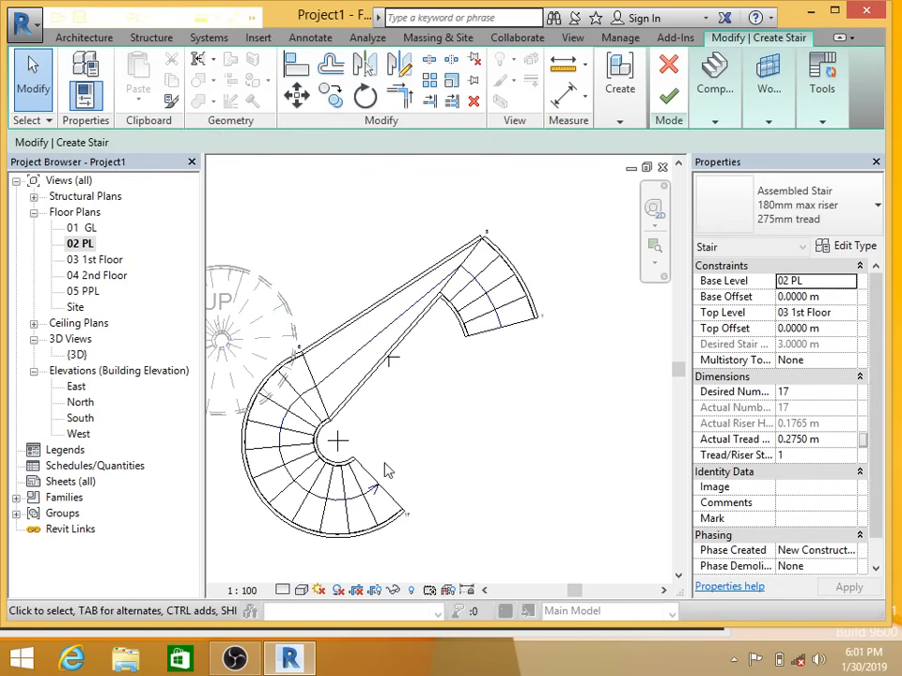
click(714, 89)
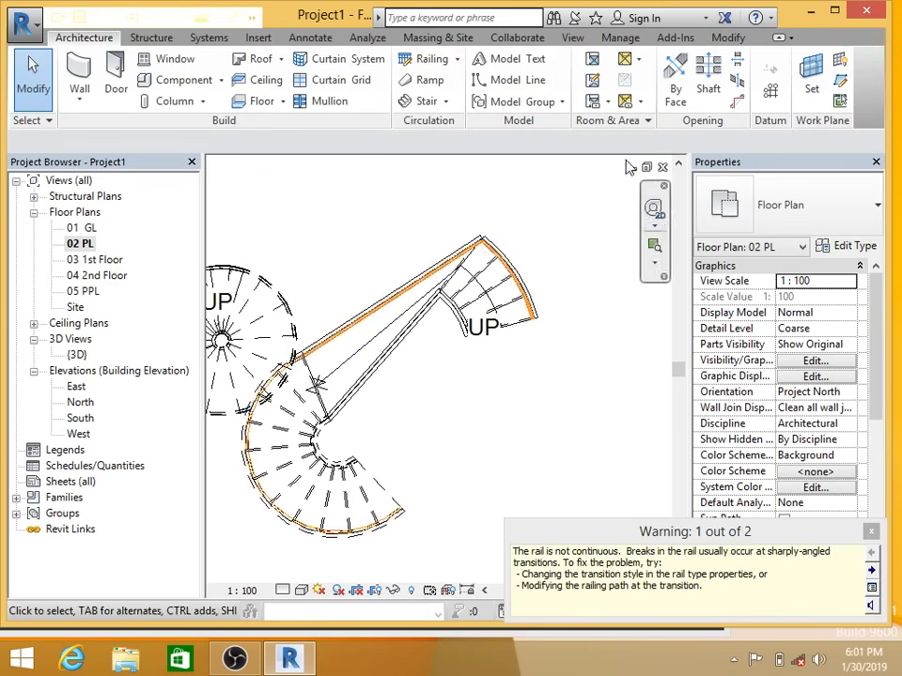
Step: Delete the new two-run curved stair from the 02 PL floor plan
click(448, 264)
click(449, 268)
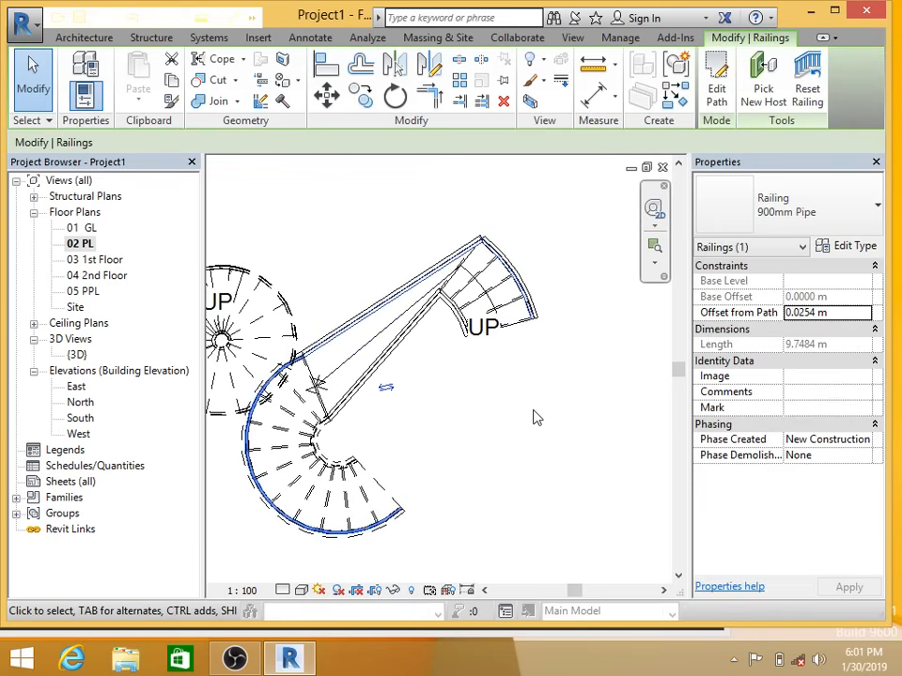
drag(534, 408, 443, 296)
click(425, 271)
click(428, 279)
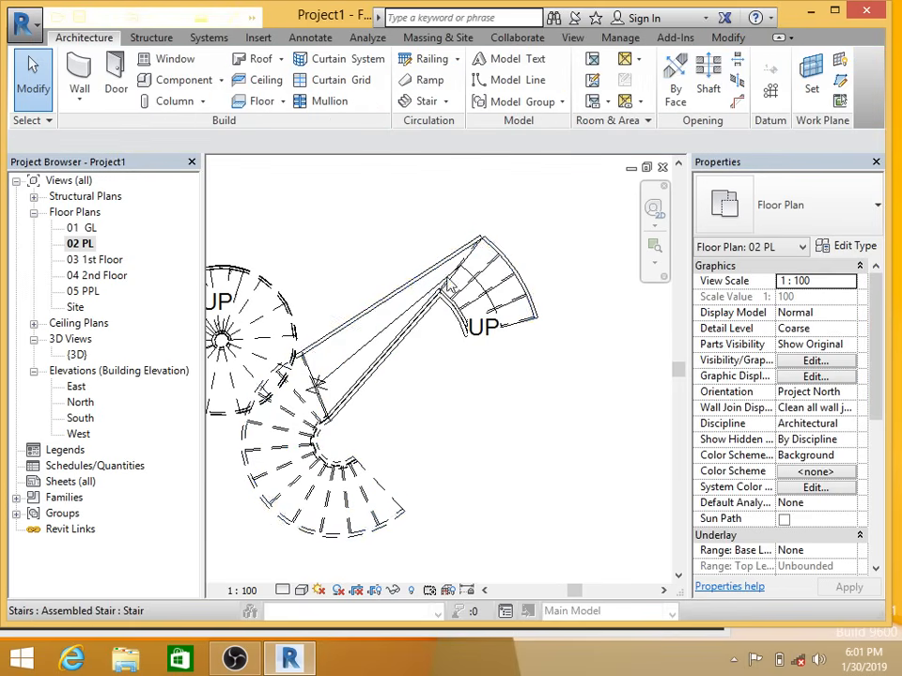
click(474, 265)
key(Delete)
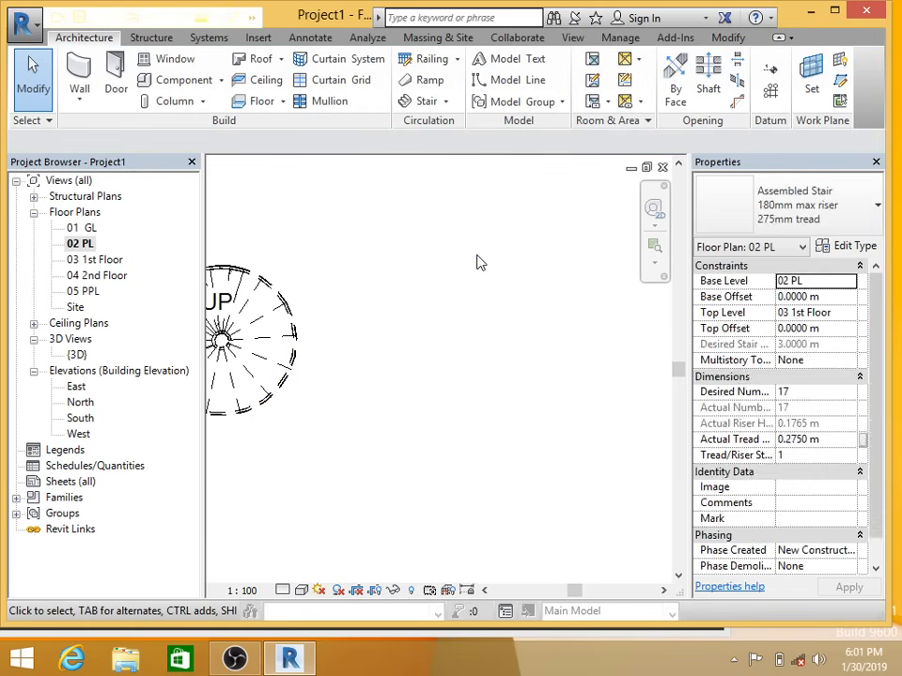
Step: Create a component stair with one 17-riser Center-Ends Spiral run of 1.2 m radius beyond the spiral stair, and finish it
click(428, 102)
mouse_move(722, 117)
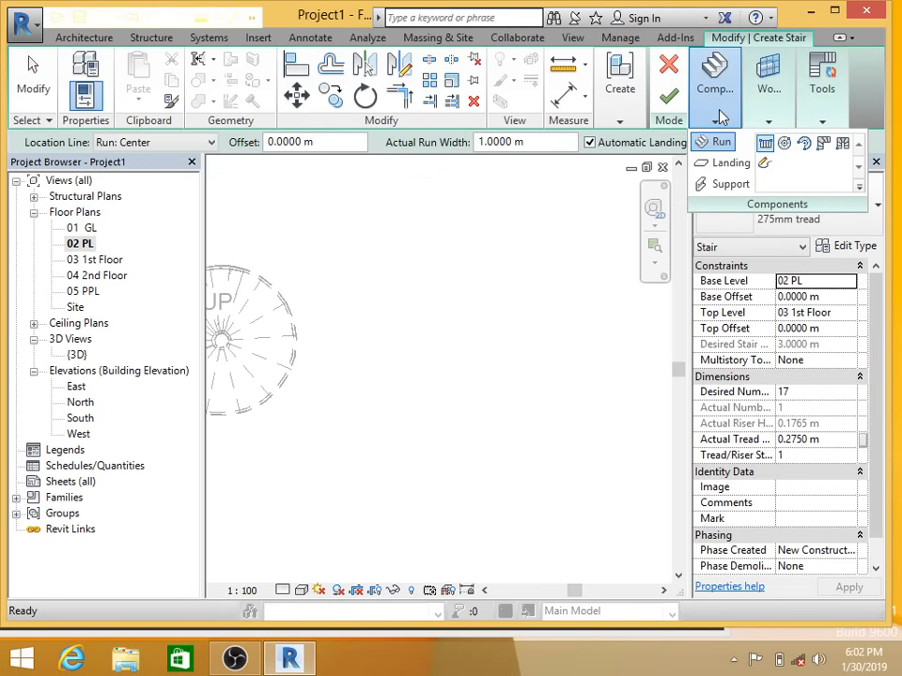
click(805, 145)
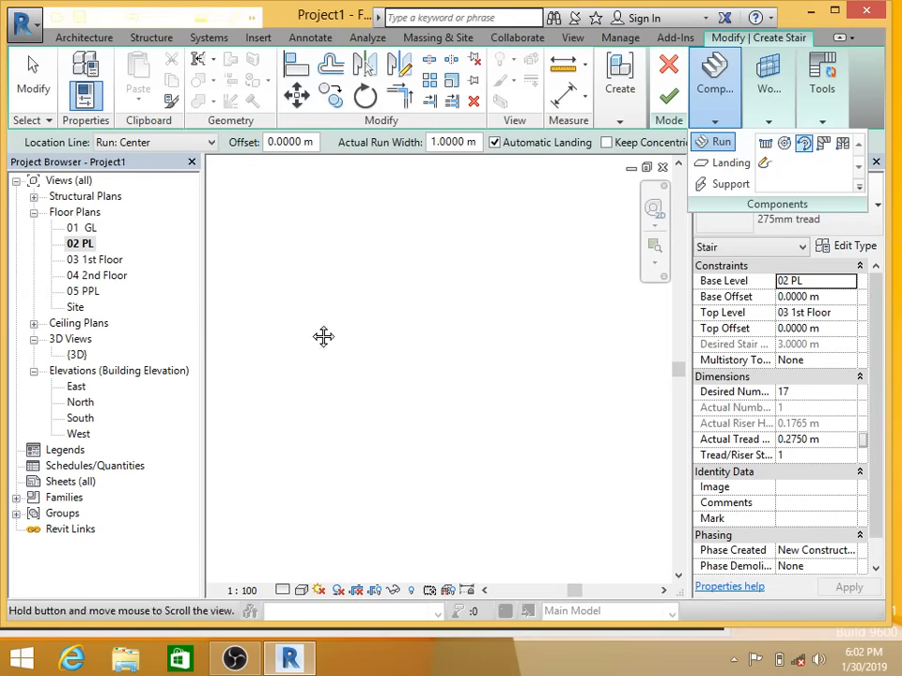
click(368, 354)
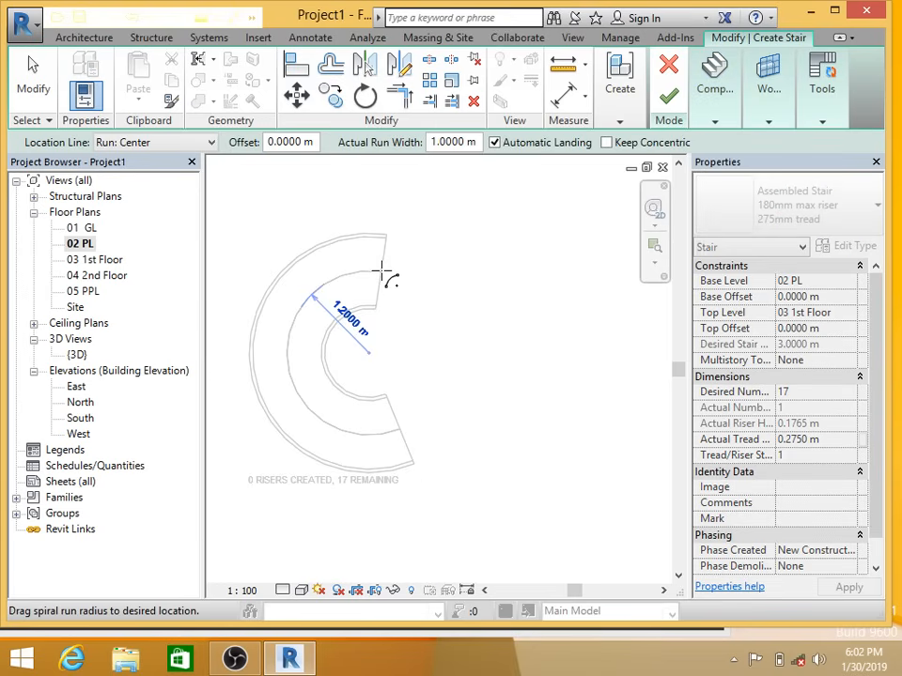
click(361, 274)
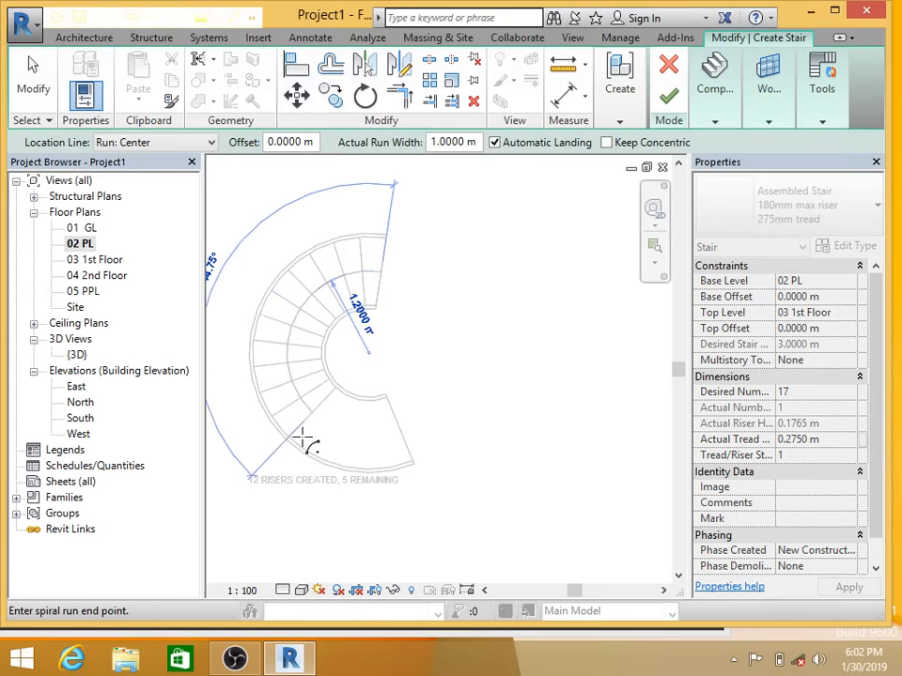
click(410, 464)
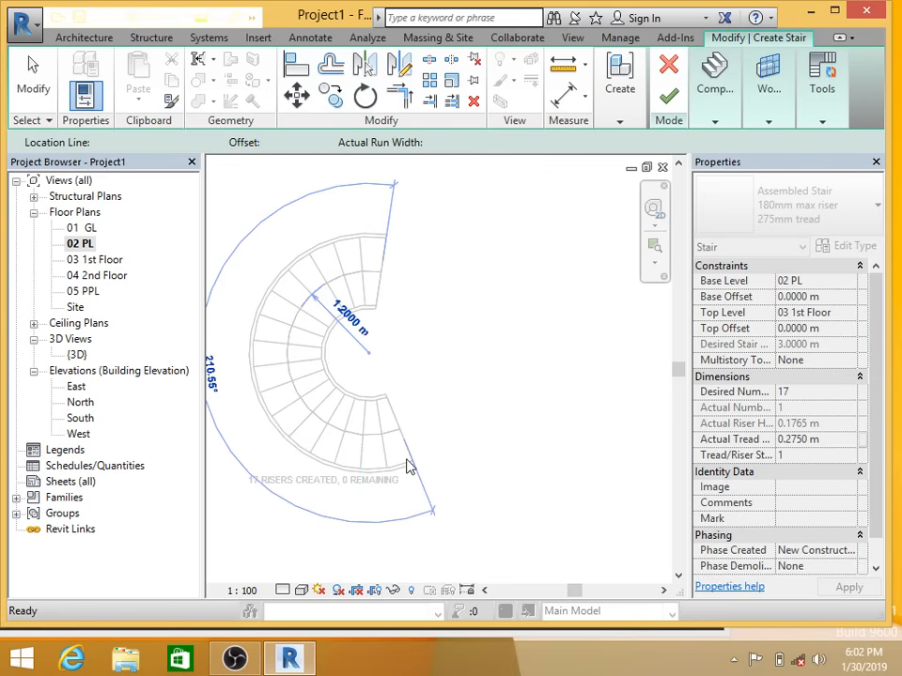
click(671, 98)
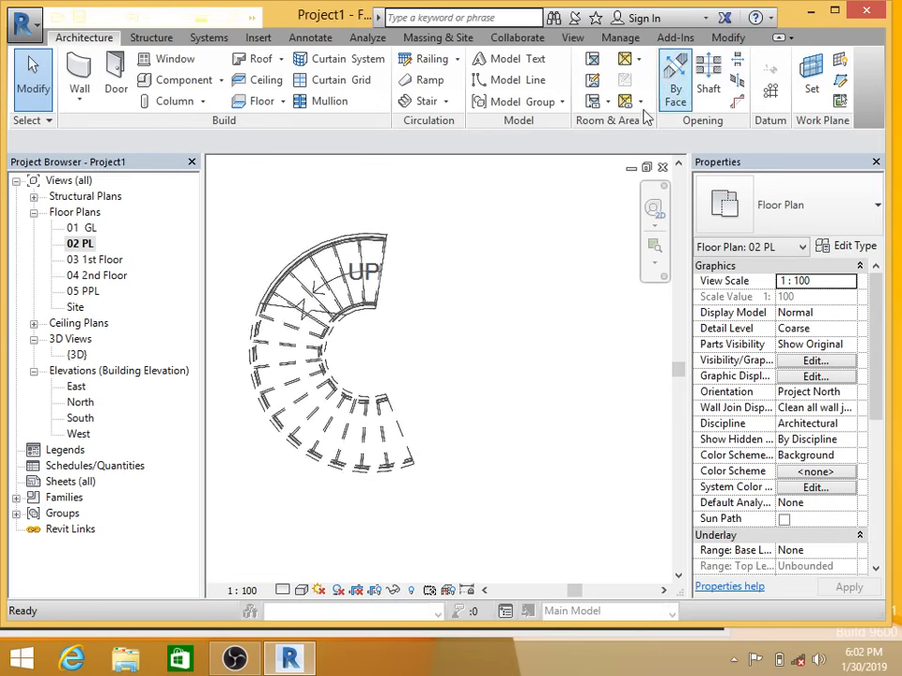
Step: Examine the new curved stair beside the spiral stair in the {3D} view
double_click(77, 355)
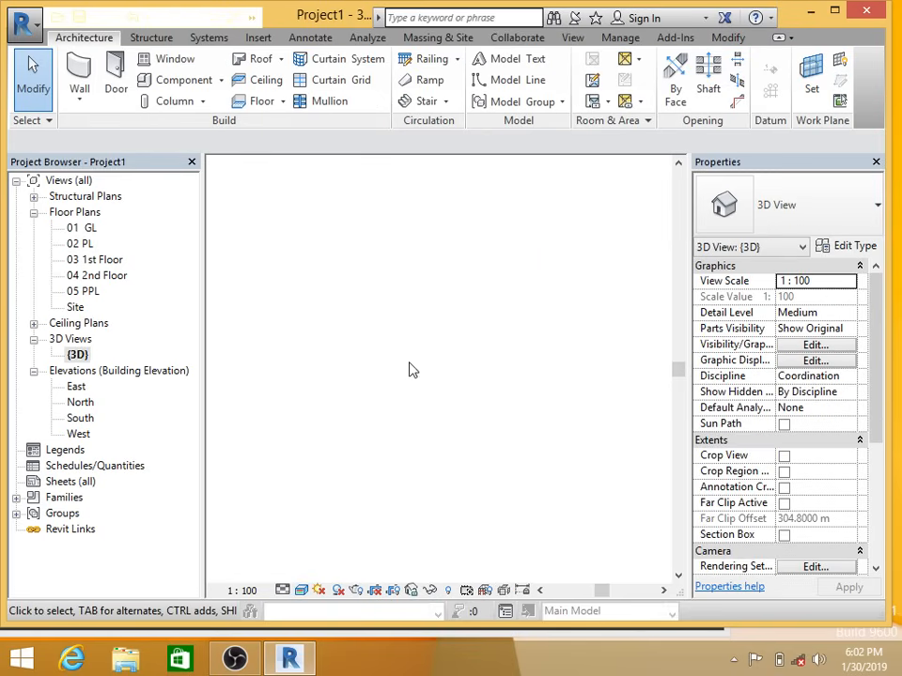
middle_drag(532, 388, 293, 414)
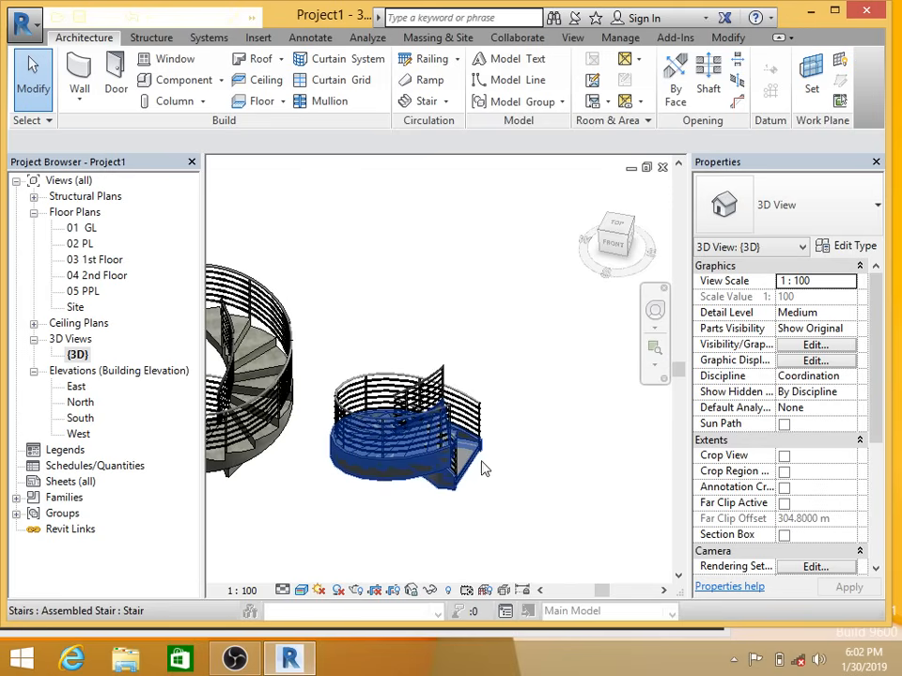
Step: Change the curved stair's type to Cast-In-Place Stair: Monolithic Stair
middle_drag(479, 468, 491, 468)
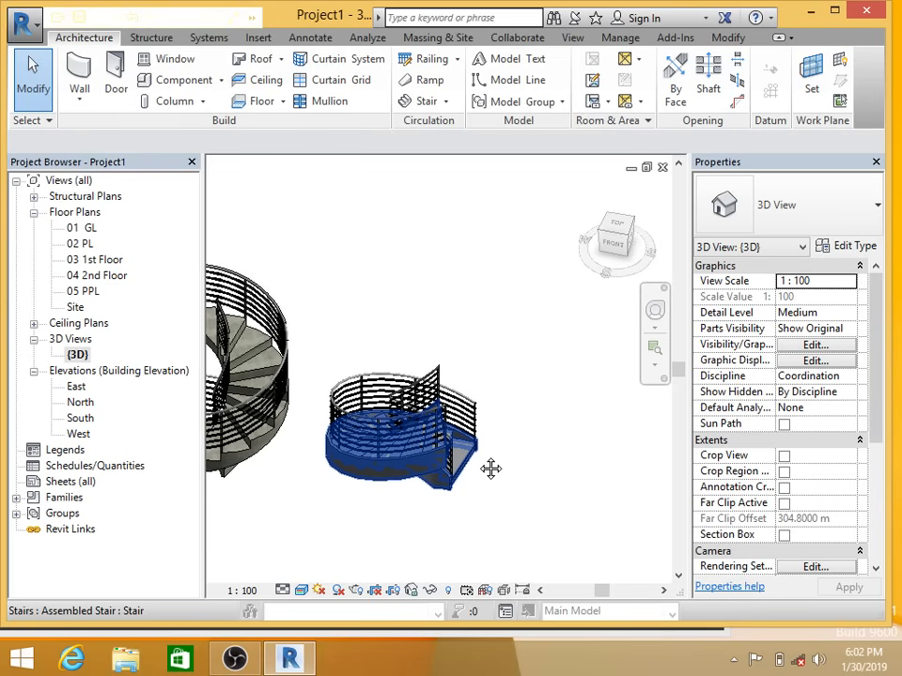
shift+middle_drag(490, 468, 350, 403)
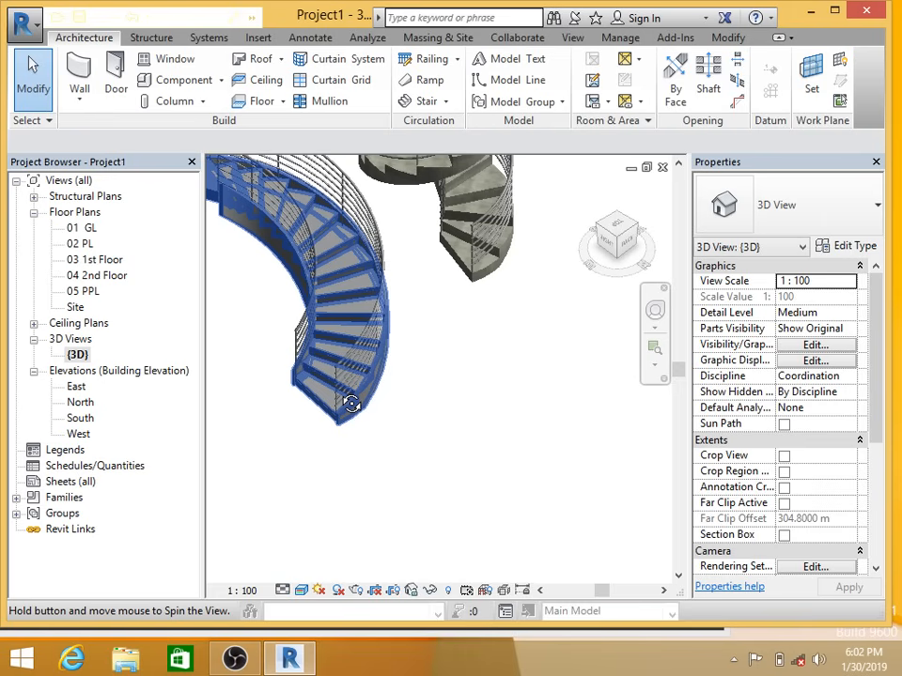
shift+middle_drag(351, 403, 376, 415)
click(832, 224)
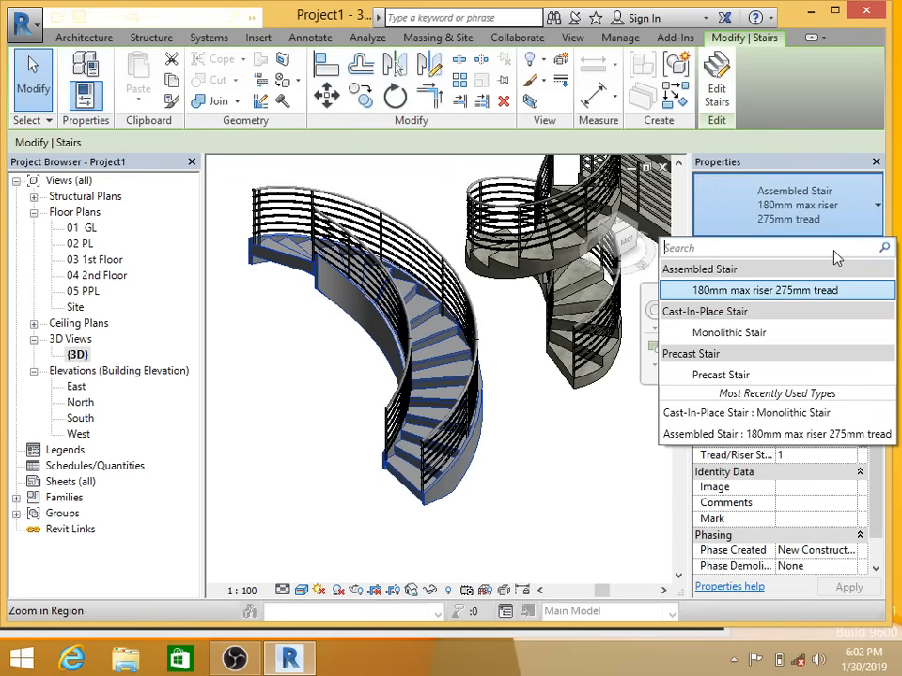
click(757, 340)
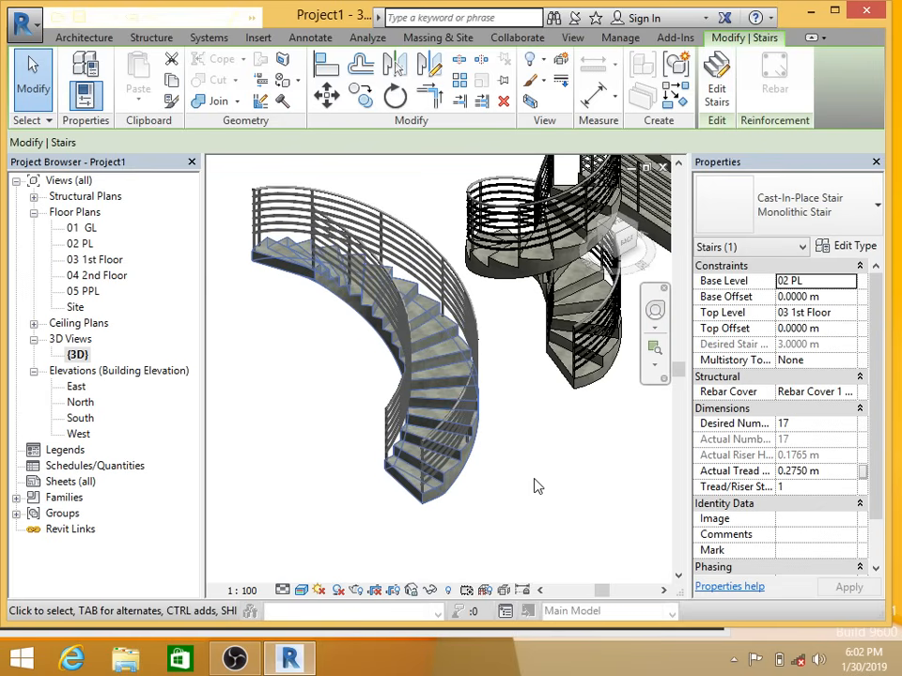
click(537, 486)
Step: Try deleting the curved stair's outer and inner railings, and undo both deletions
shift+middle_drag(537, 486, 408, 357)
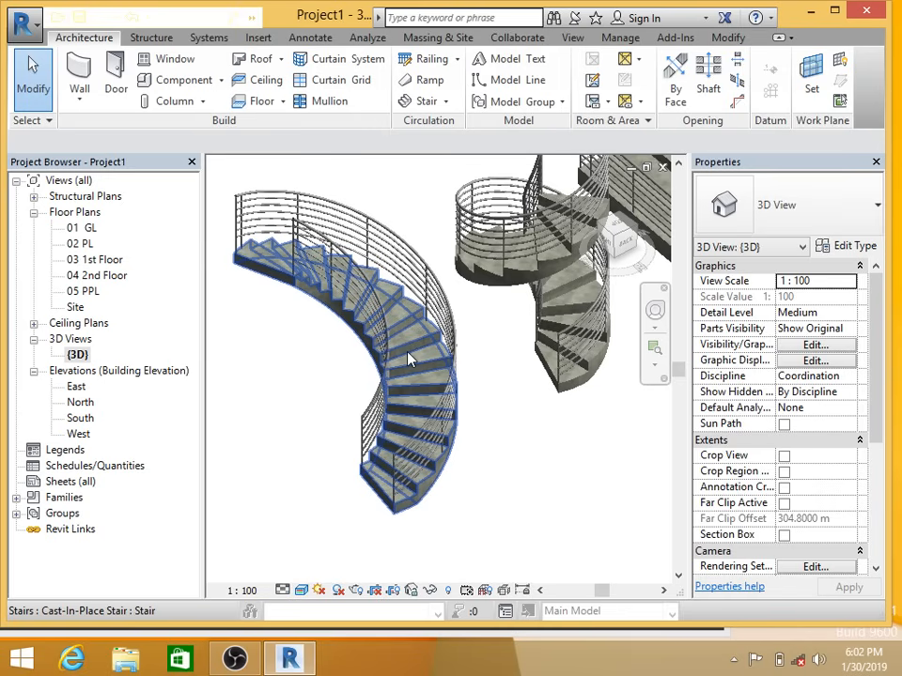
click(373, 244)
key(Delete)
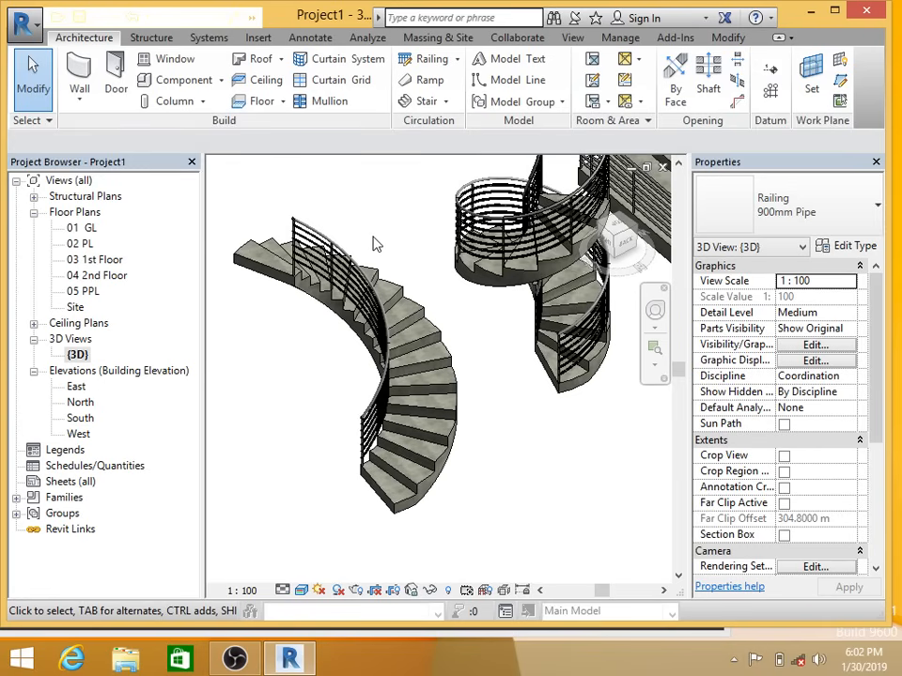
click(314, 240)
key(Delete)
key(ctrl+z)
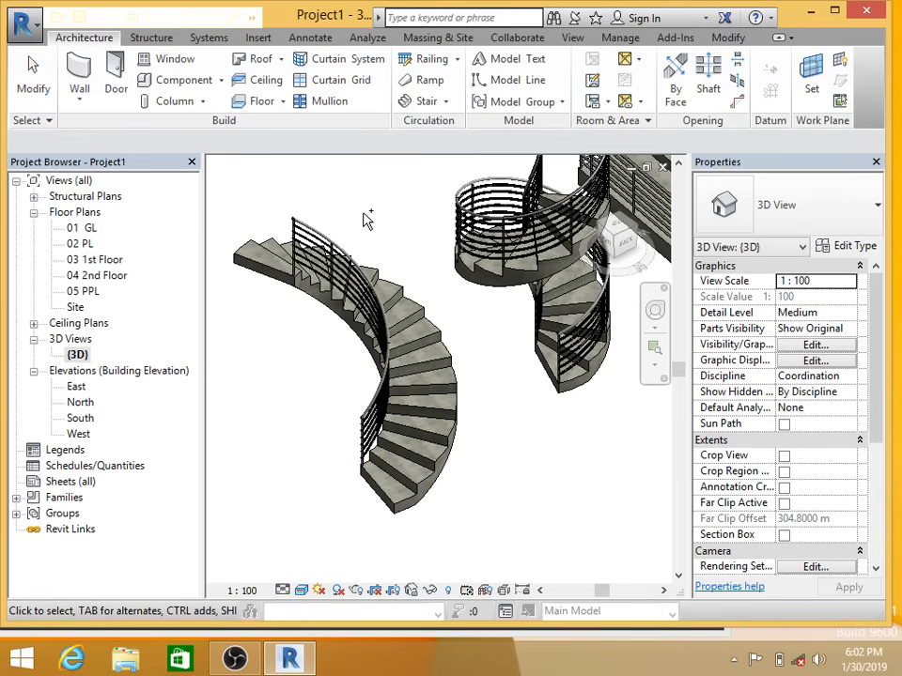
key(ctrl+z)
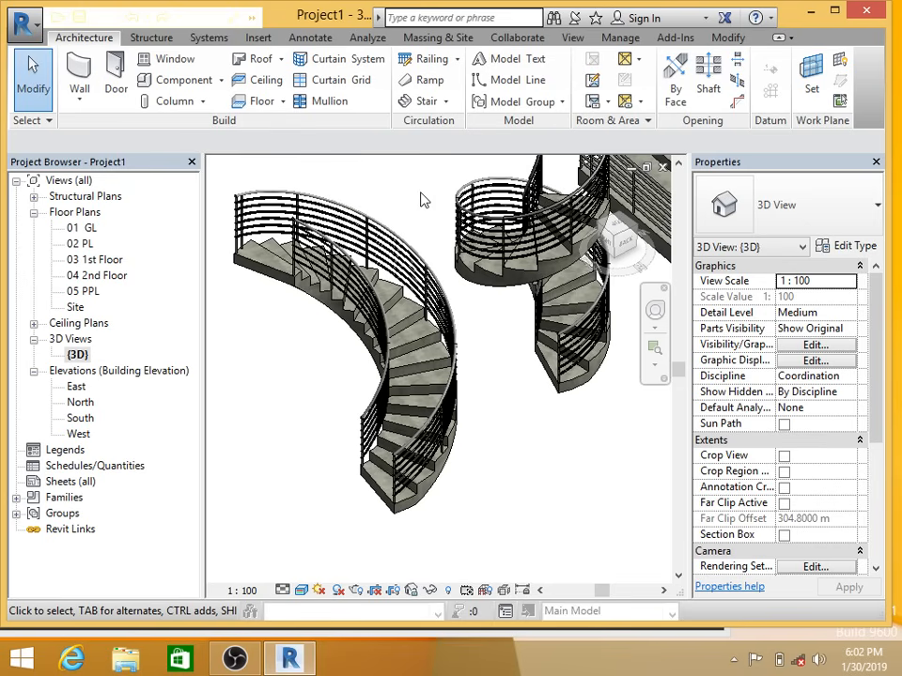
Step: Create a 17-riser L-Shape Winder component stair, 1 m wide, beyond the curved stair on the 02 PL floor plan, and finish it
click(80, 244)
double_click(80, 245)
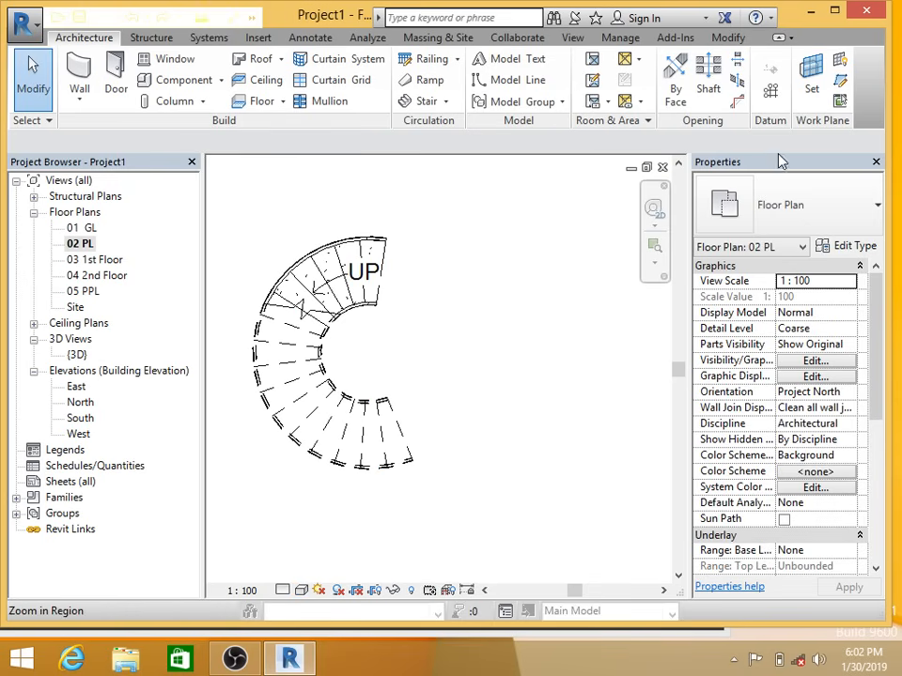
click(423, 103)
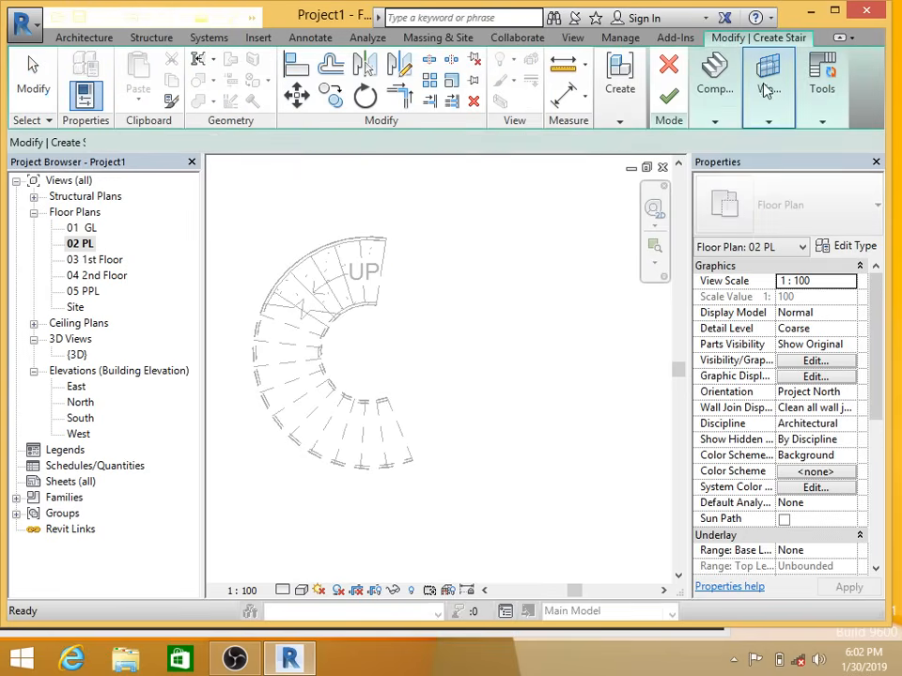
mouse_move(719, 94)
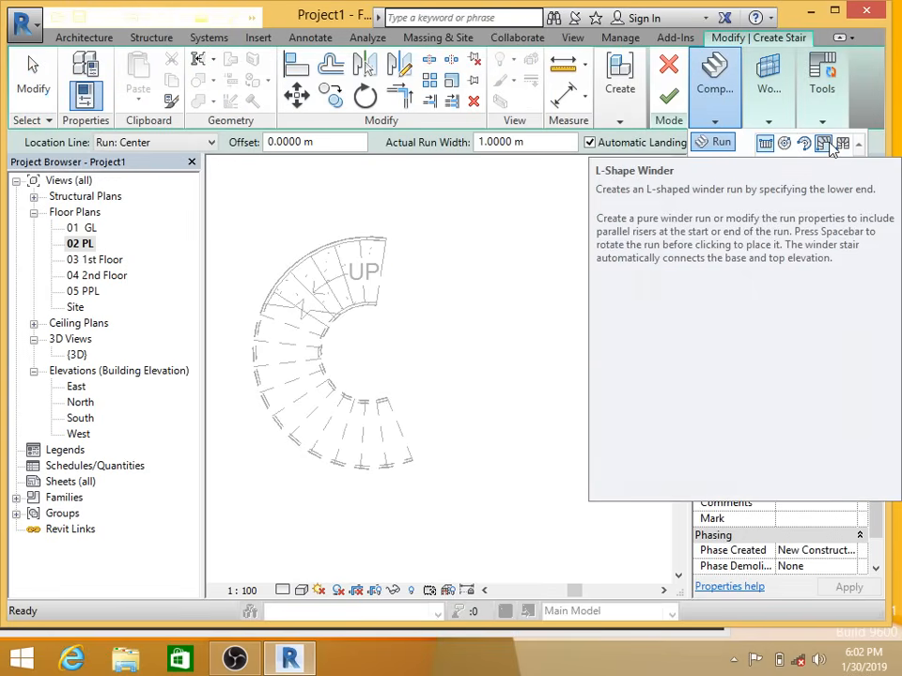
click(824, 144)
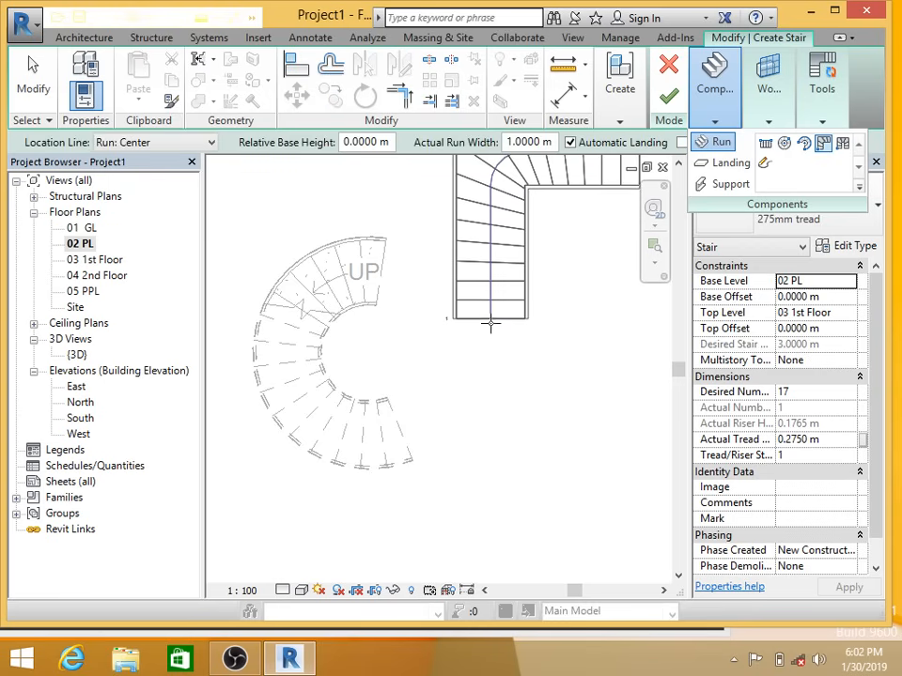
middle_drag(404, 384, 316, 409)
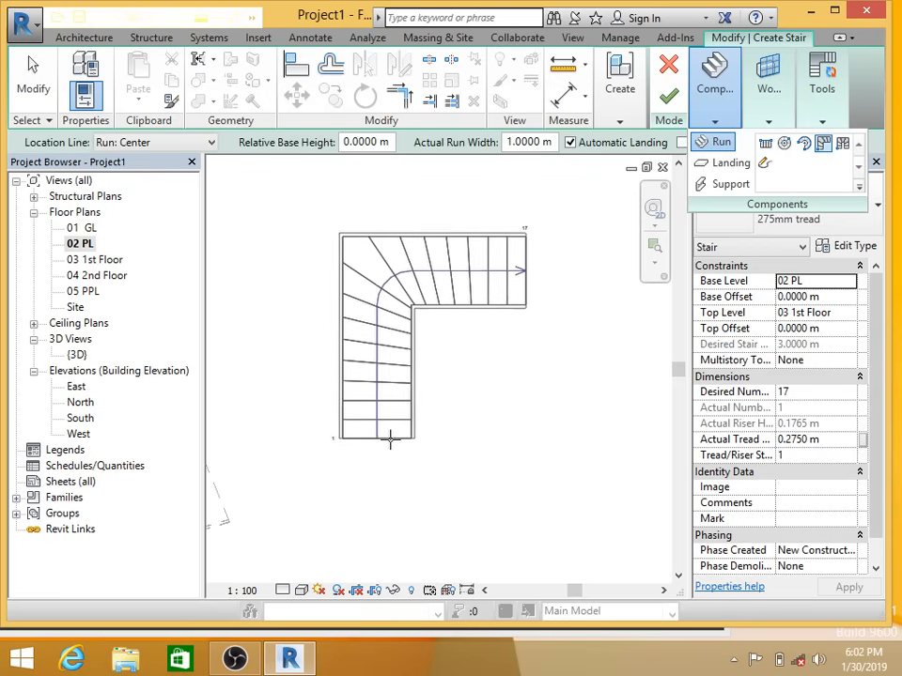
click(356, 447)
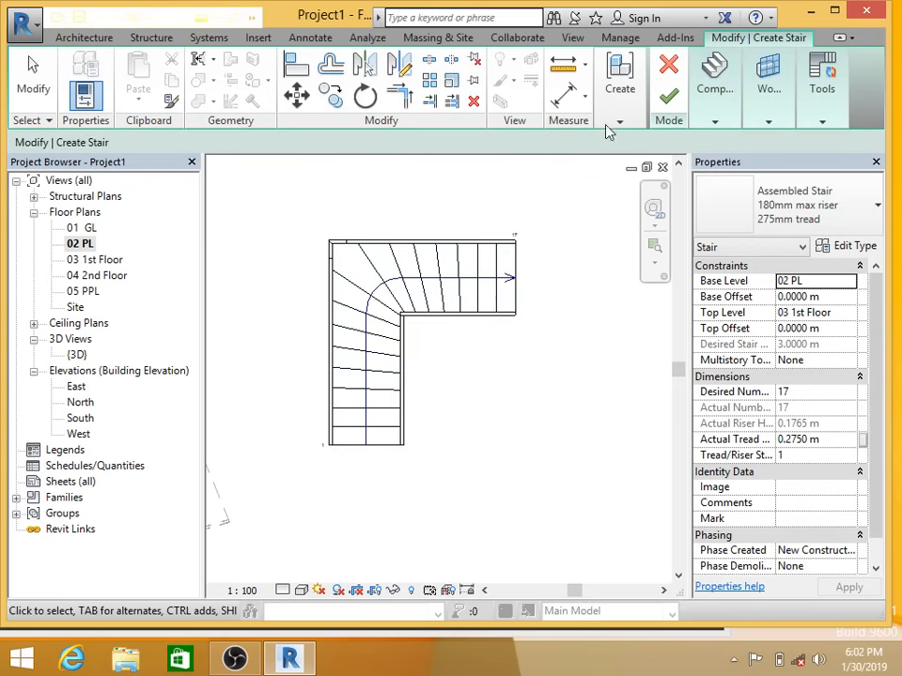
click(671, 102)
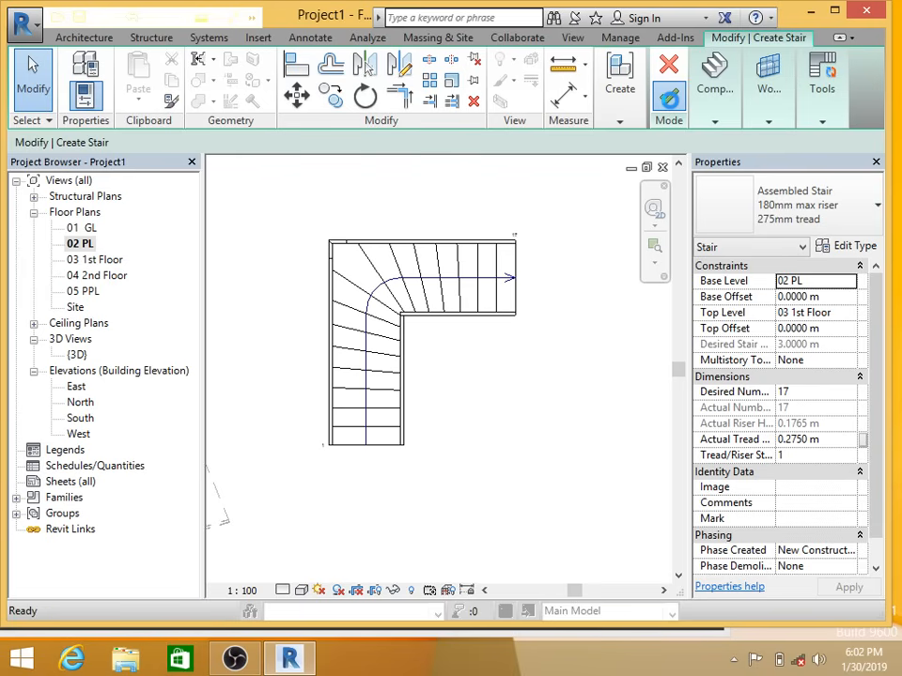
Step: Check the winder stair in the {3D} view, and delete the other three stairs from the 02 PL floor plan
click(77, 355)
double_click(77, 355)
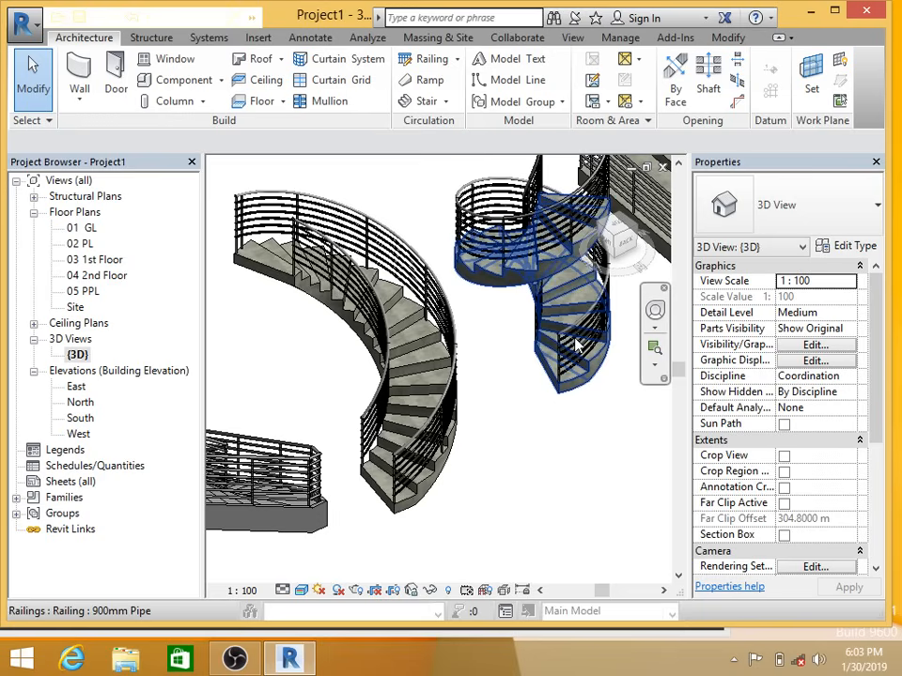
scroll(411, 399, down, 5)
scroll(419, 393, up, 2)
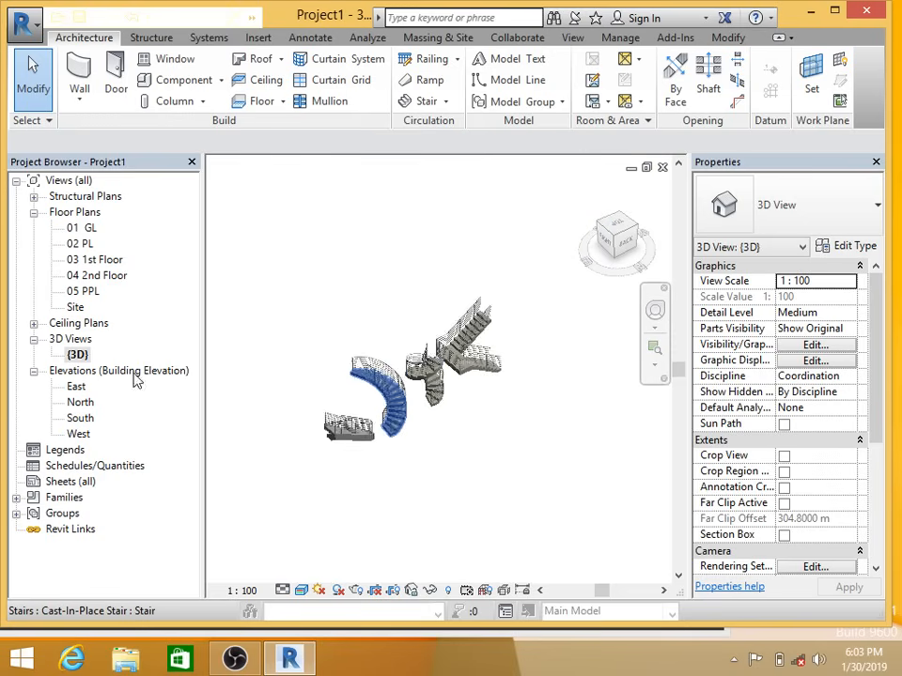
double_click(87, 245)
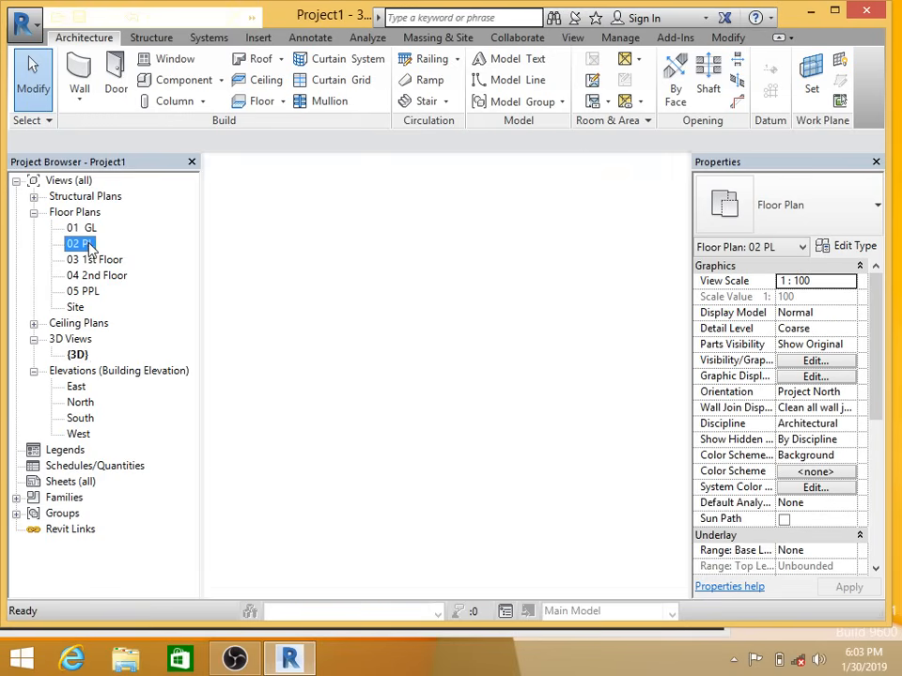
scroll(507, 362, down, 5)
scroll(520, 356, down, 2)
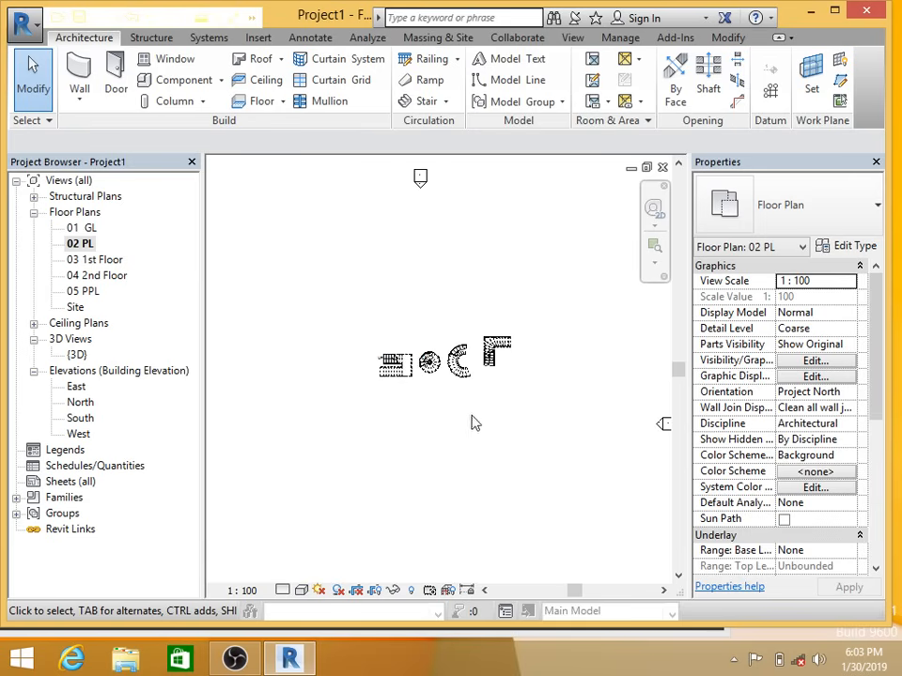
drag(474, 413, 344, 335)
key(Delete)
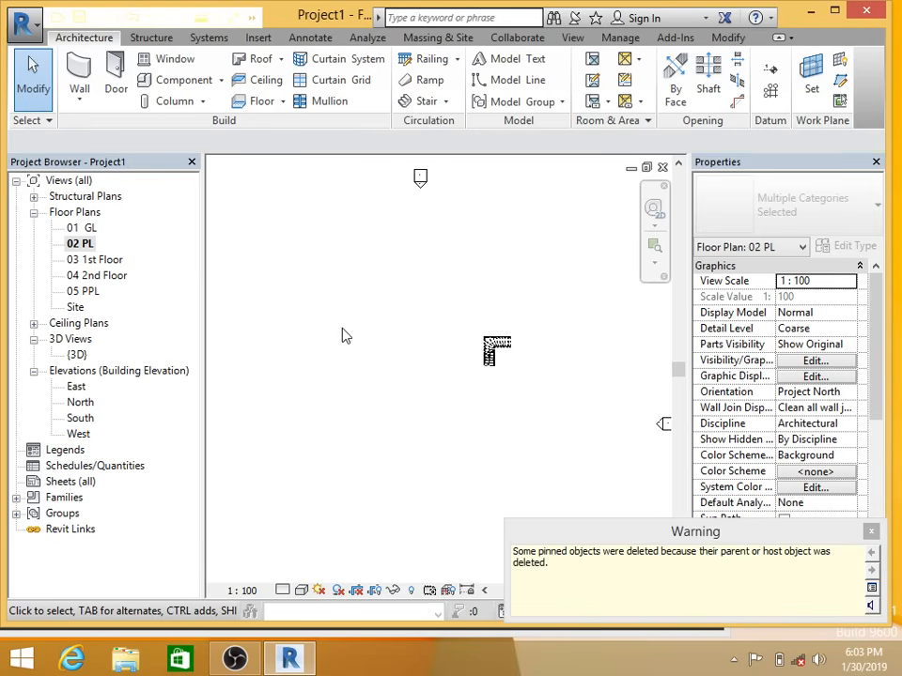
Step: Open the L-shaped winder stair for editing and widen its run to about 1.67 m
scroll(544, 365, up, 4)
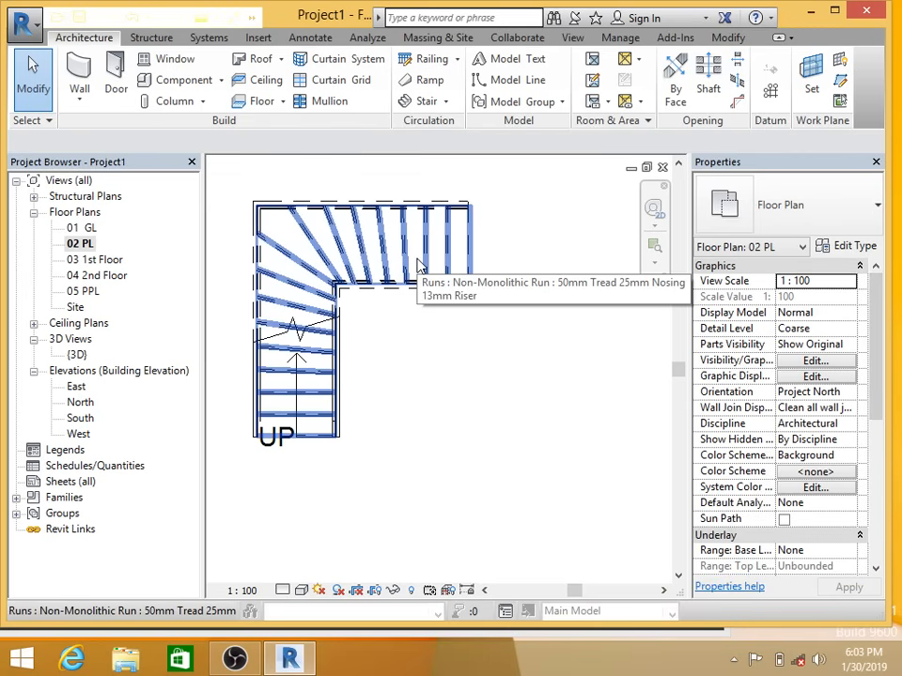
click(298, 302)
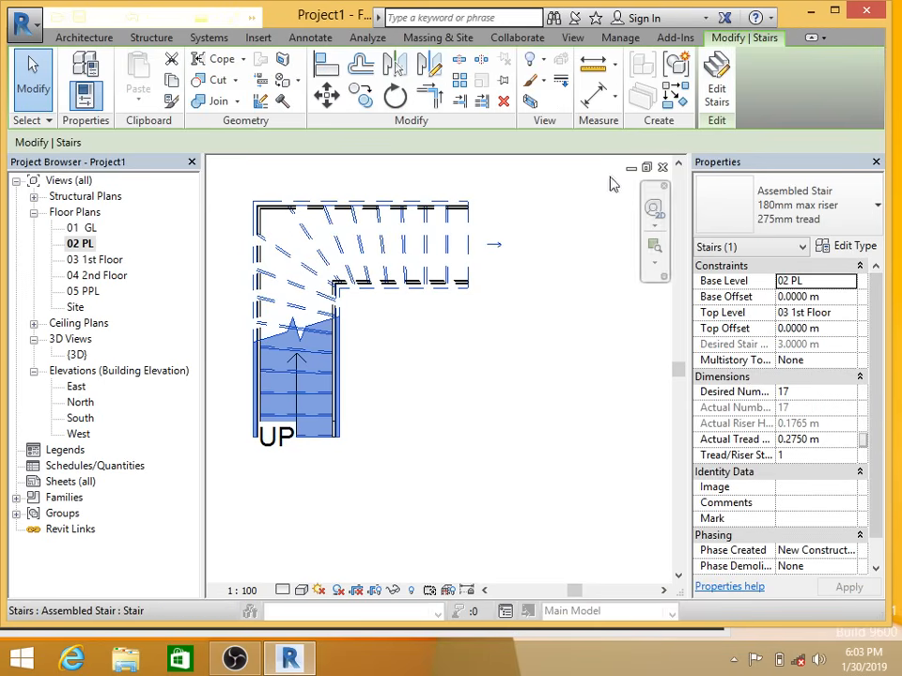
click(714, 98)
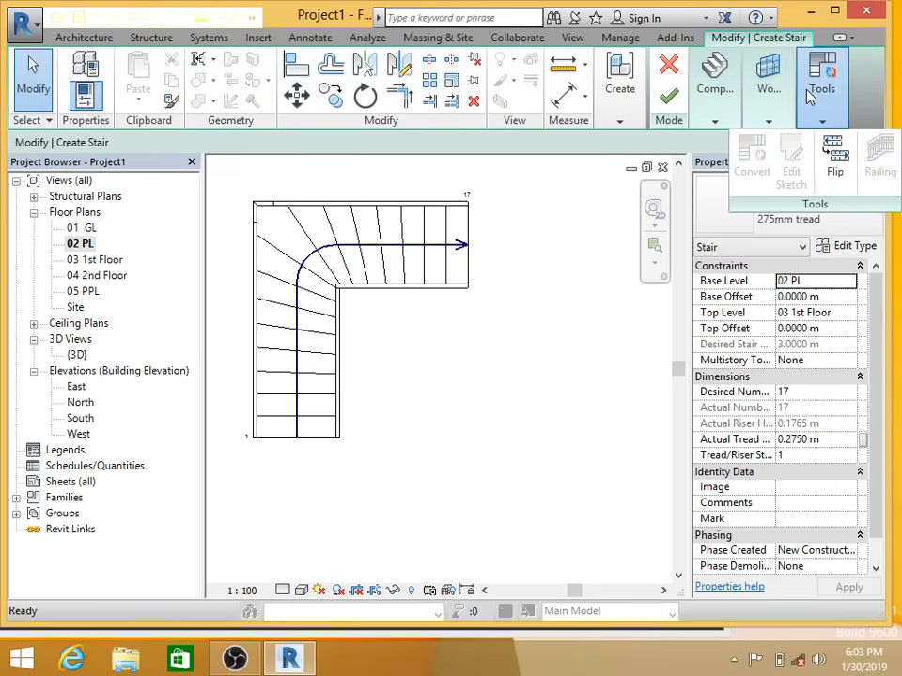
click(391, 246)
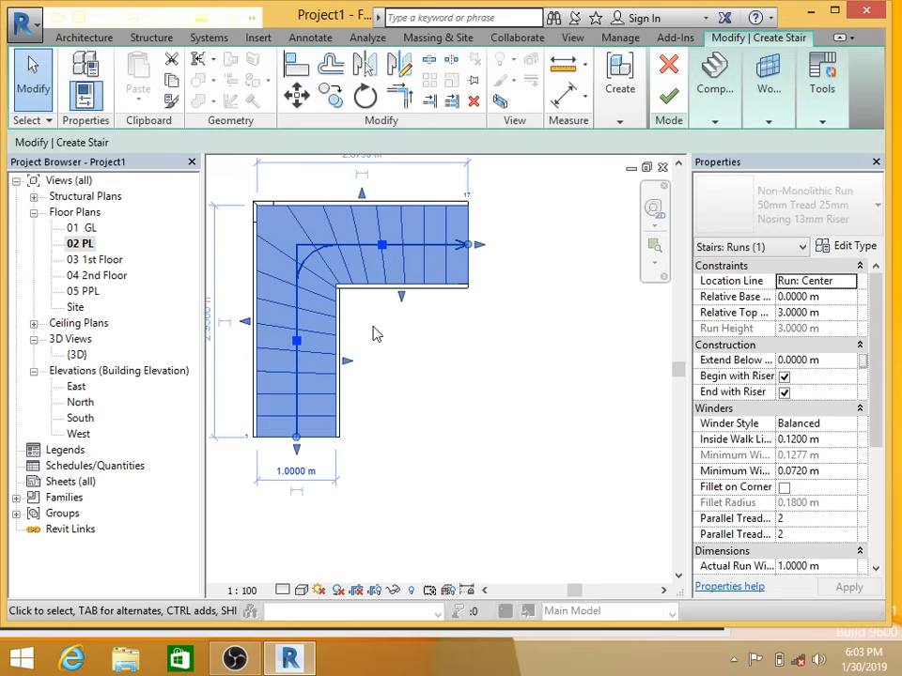
scroll(373, 377, up, 2)
drag(328, 364, 476, 377)
scroll(476, 378, down, 2)
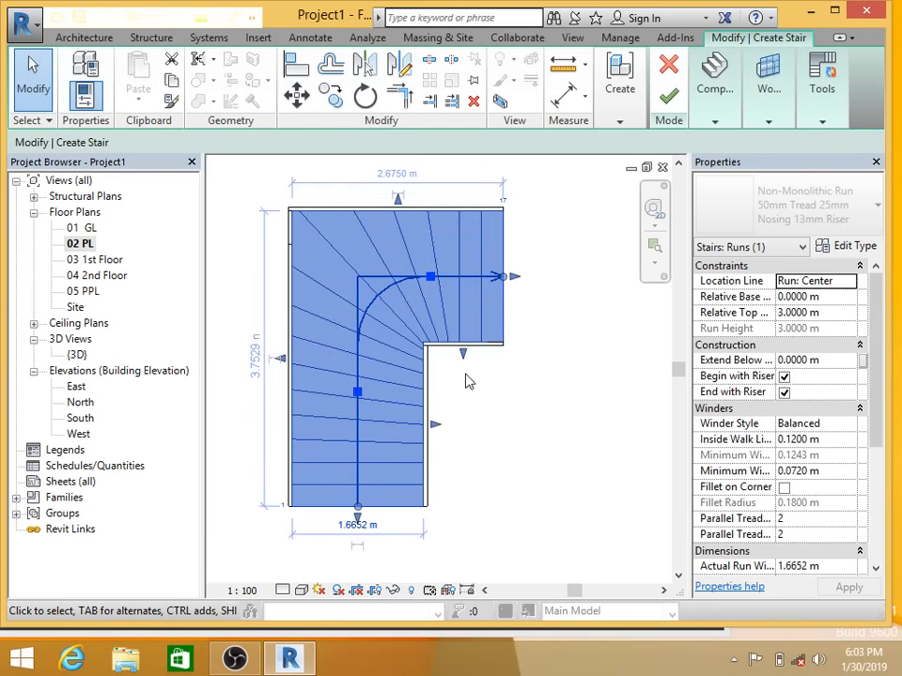
Step: Narrow the winder run to about 0.82 m and readjust its width to about 1.07 m
drag(435, 423, 362, 424)
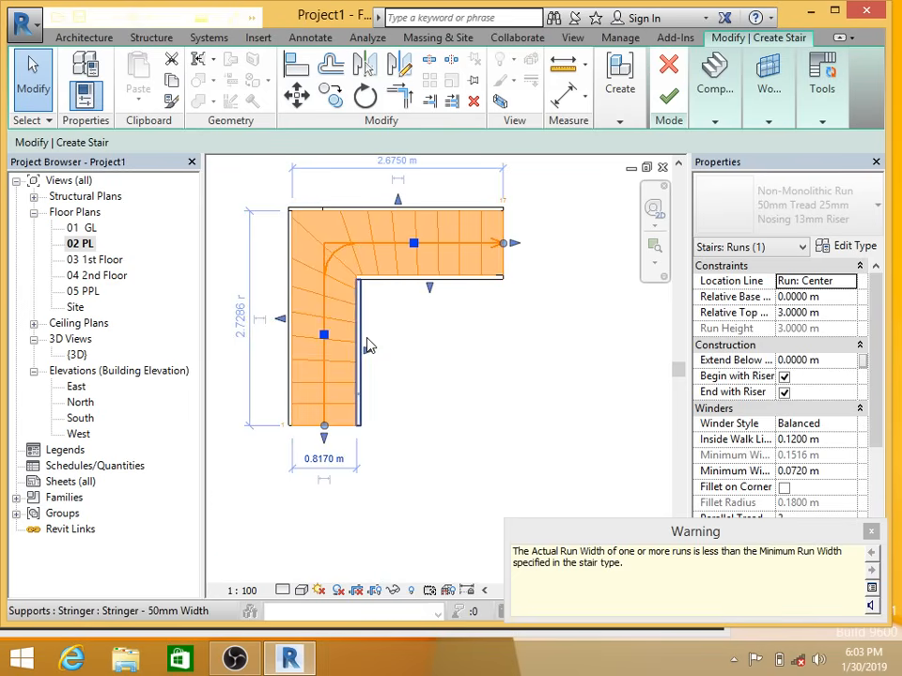
scroll(369, 345, up, 2)
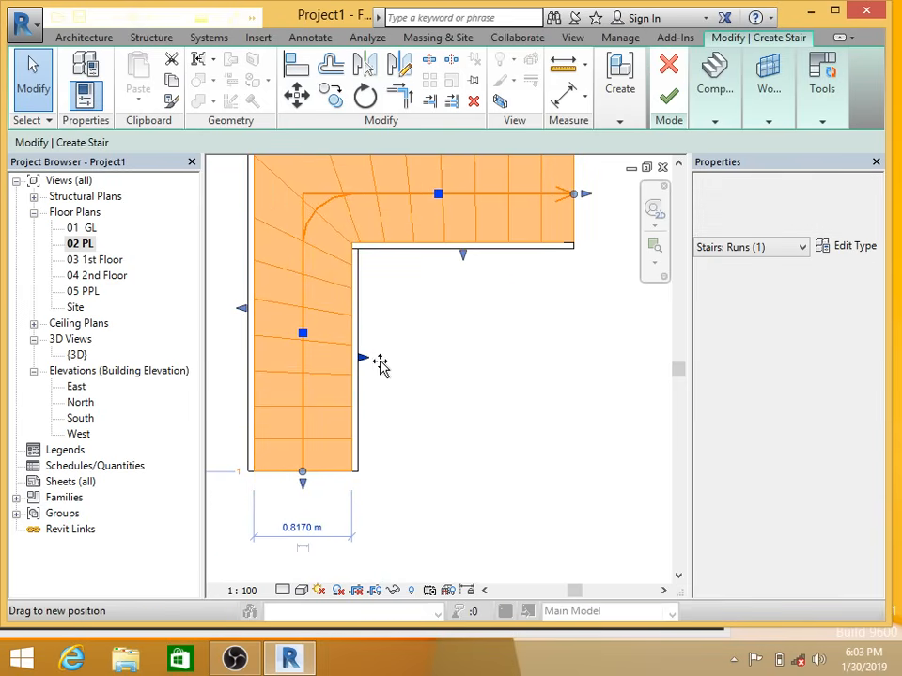
key(ctrl+z)
scroll(424, 403, down, 3)
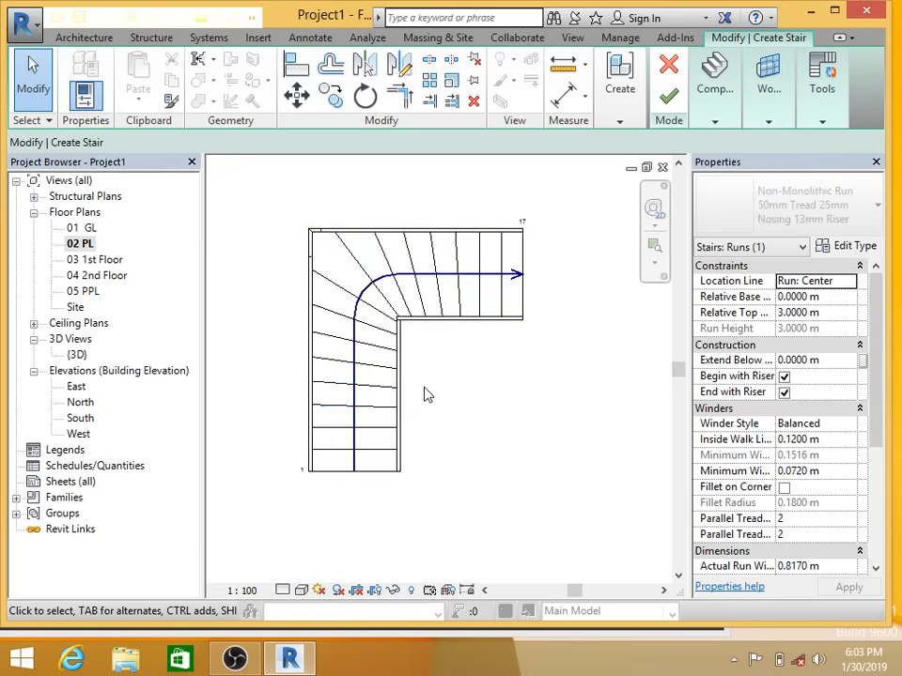
Step: Widen the winder run to about 1.40 m and finish editing the stair
click(405, 392)
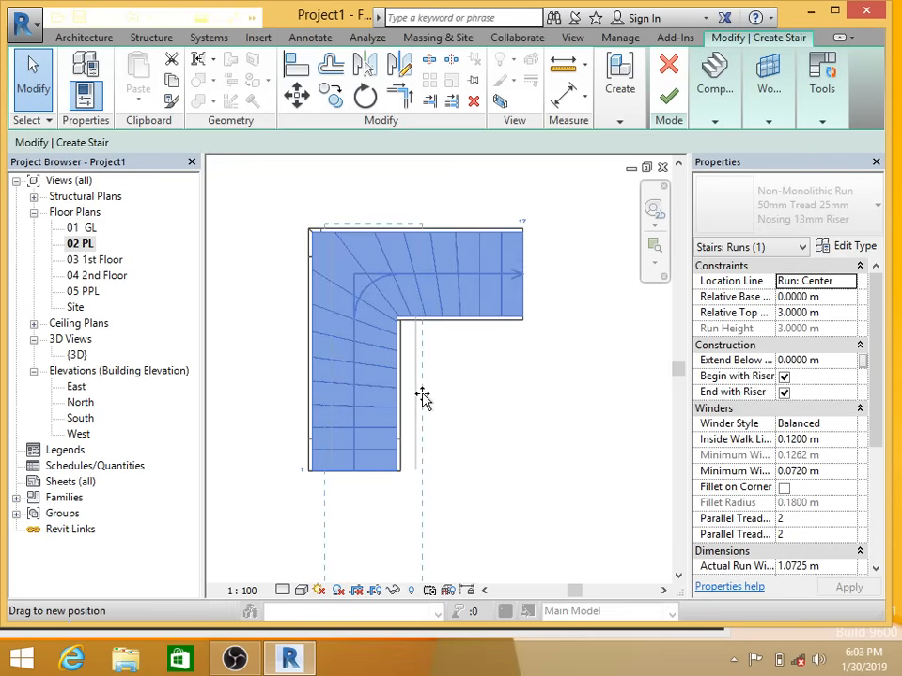
drag(422, 399, 425, 397)
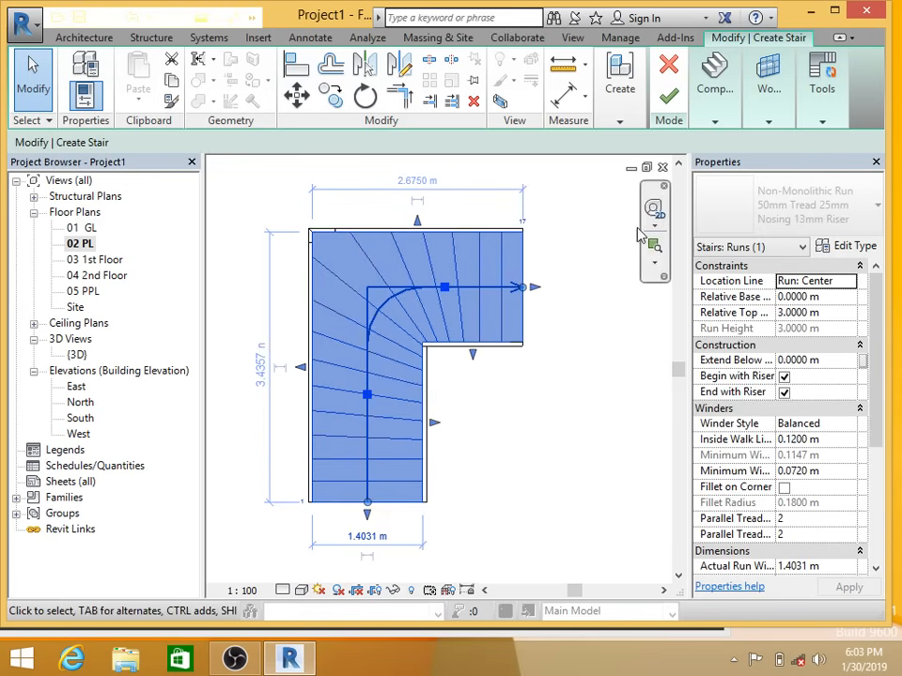
click(672, 106)
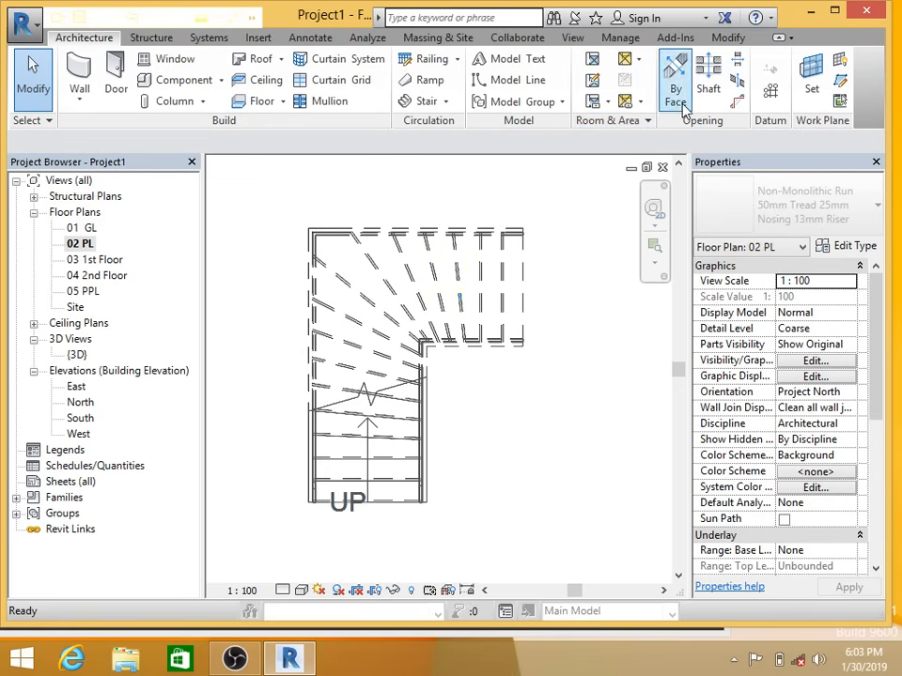
Step: Inspect the widened L-shaped winder stair from different angles in the {3D} view
double_click(77, 354)
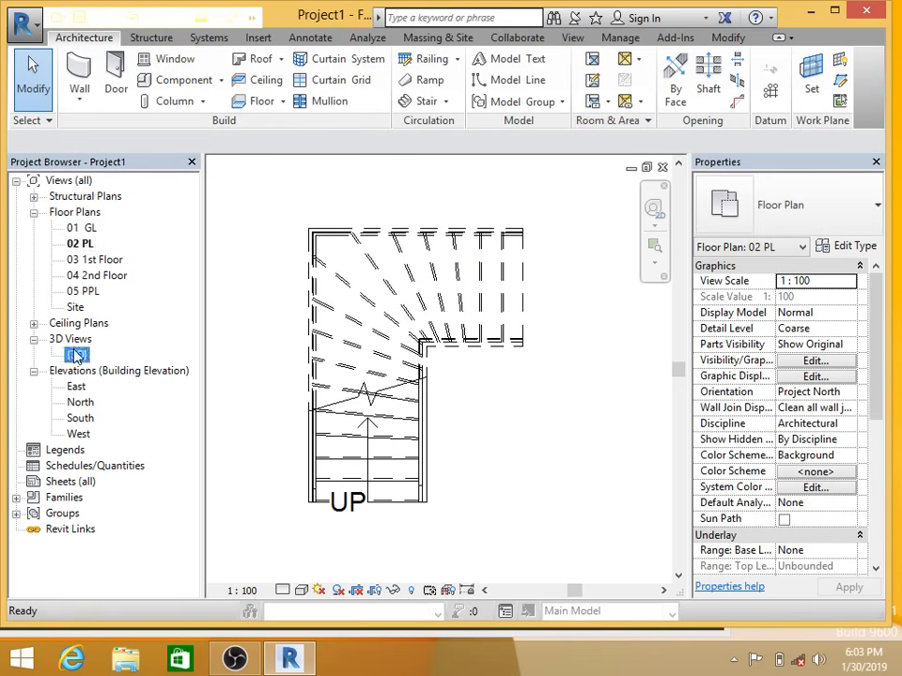
scroll(333, 468, up, 5)
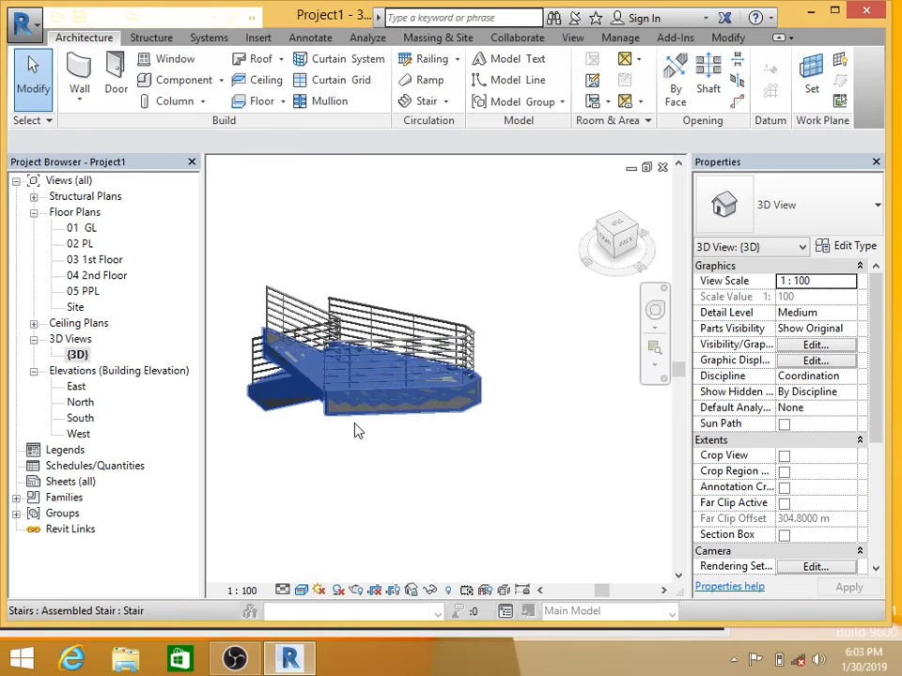
scroll(338, 404, down, 3)
shift+middle_drag(330, 391, 387, 479)
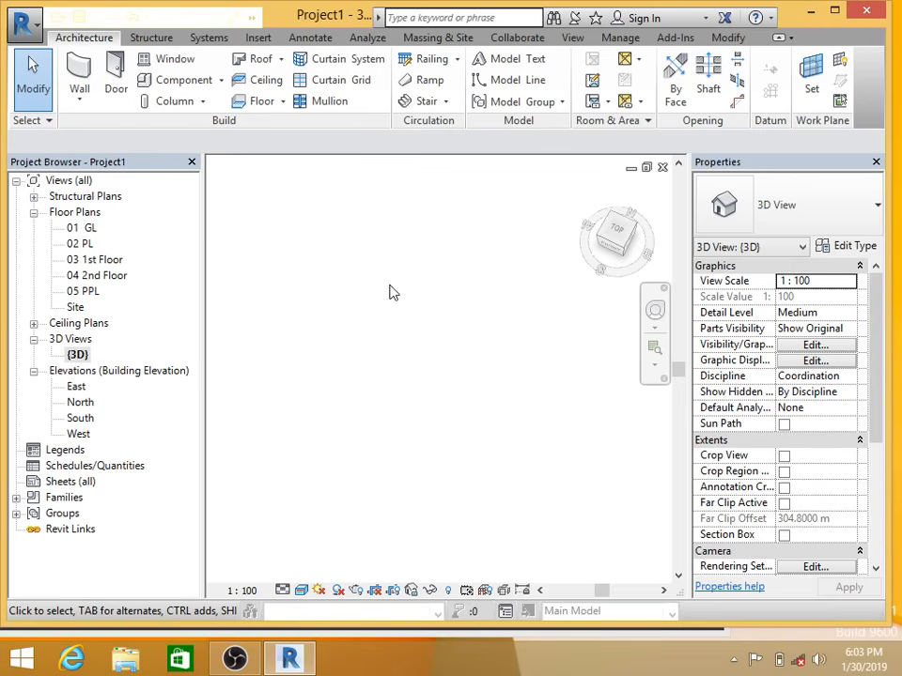
middle_drag(391, 293, 438, 567)
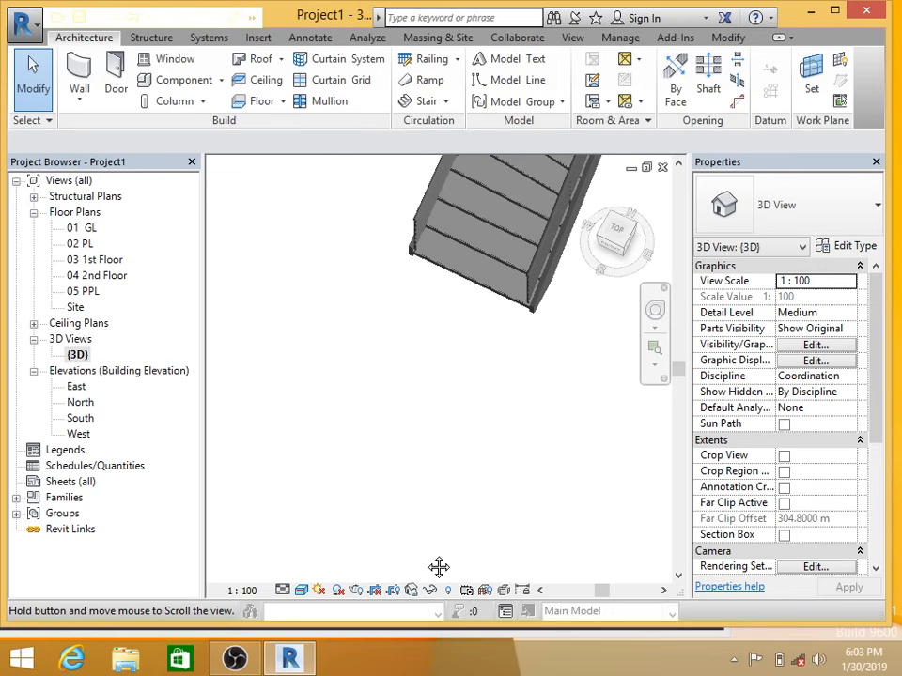
click(546, 328)
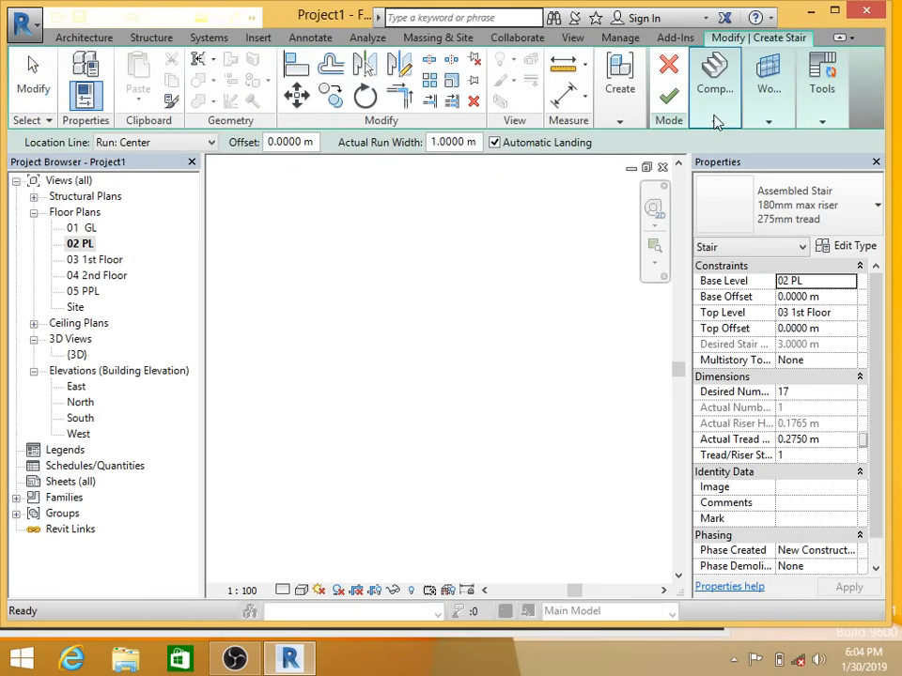
Step: Place a U-shape winder run with a 1.0000 m run width in the 02 PL floor plan
click(717, 122)
click(842, 145)
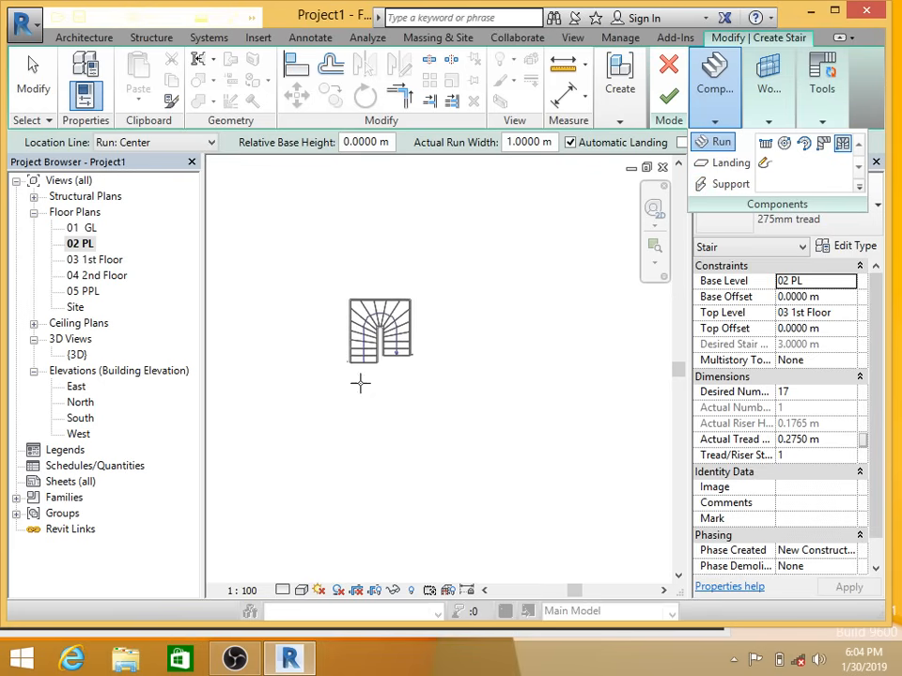
click(423, 375)
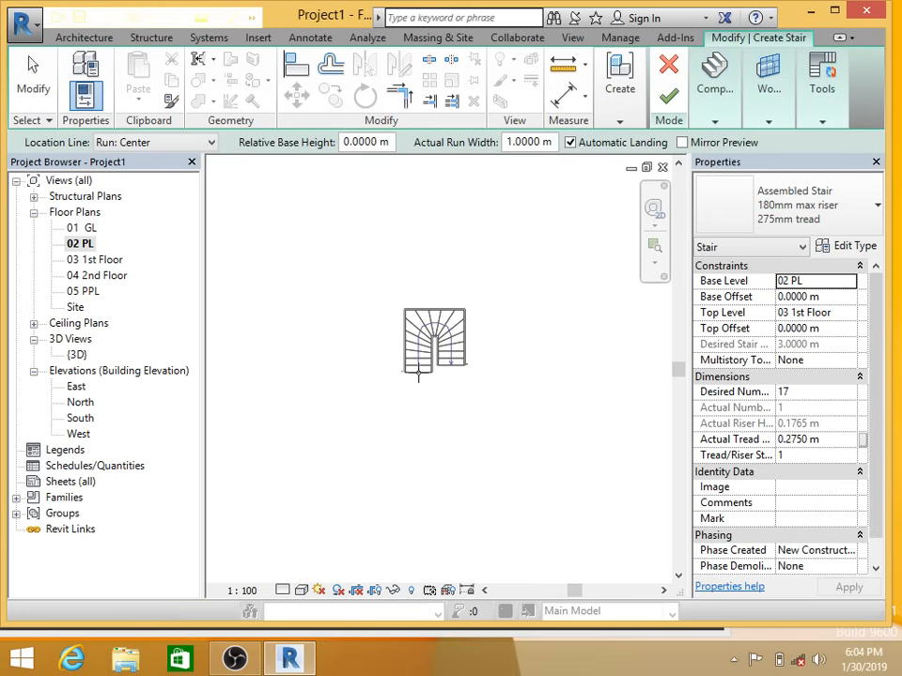
key(Escape)
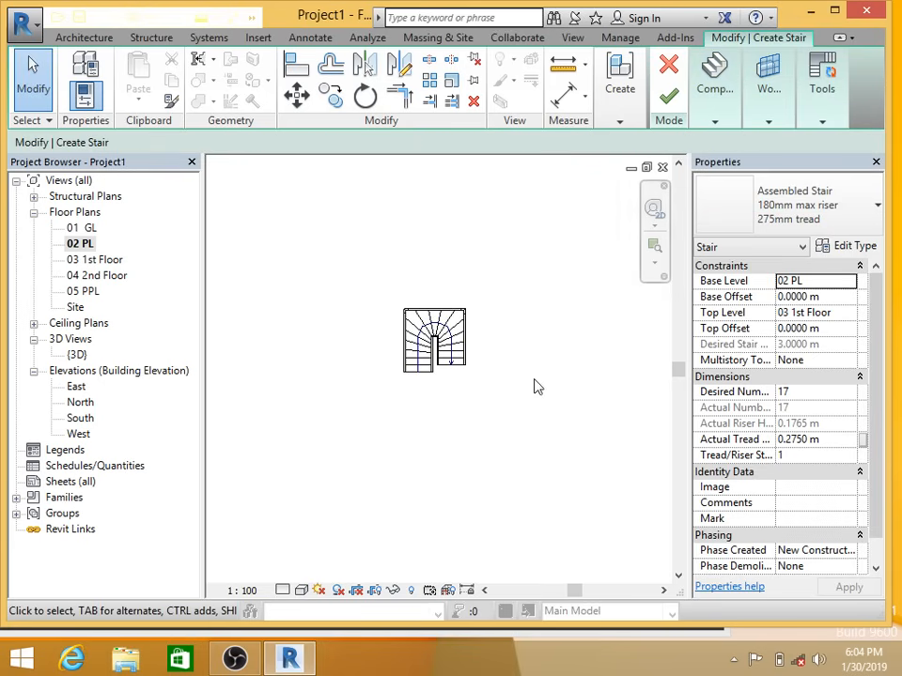
Step: Keep the stair's base level at 02 PL and top level at 03 1st Floor, and finish the U-shaped winder stair
click(822, 281)
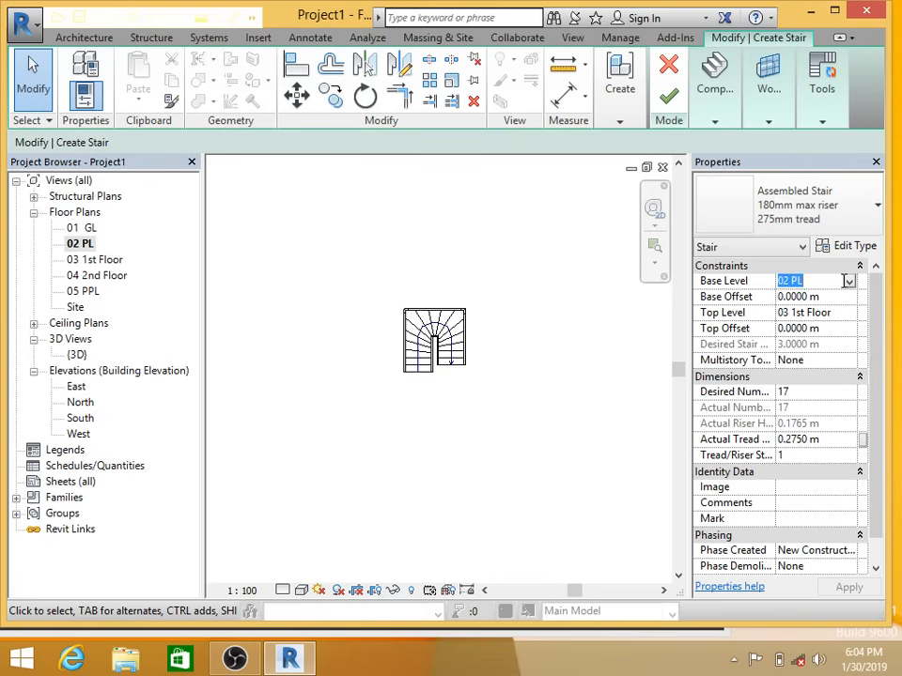
click(849, 281)
click(849, 282)
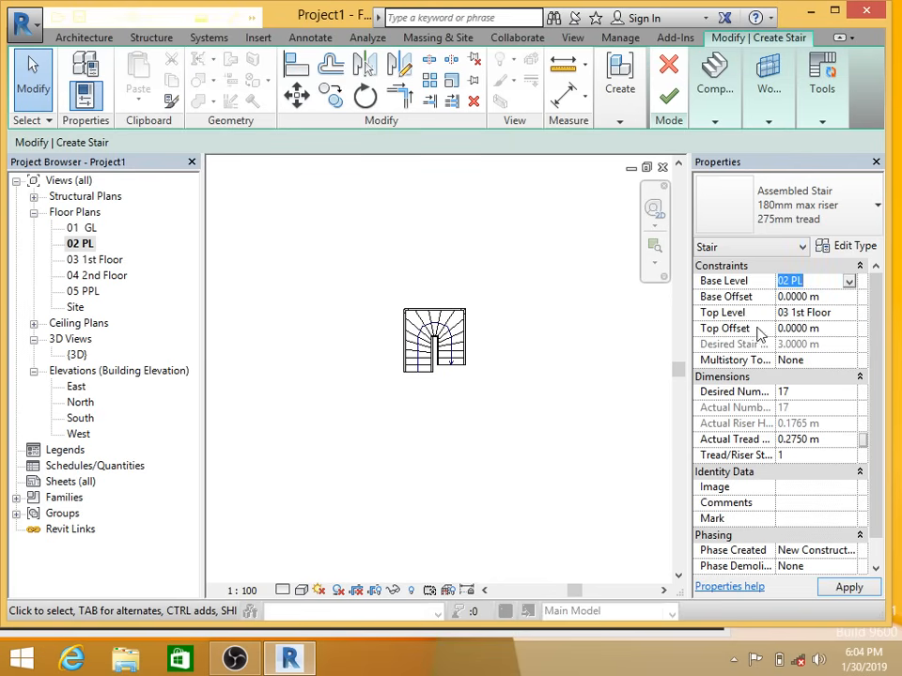
click(836, 313)
click(849, 313)
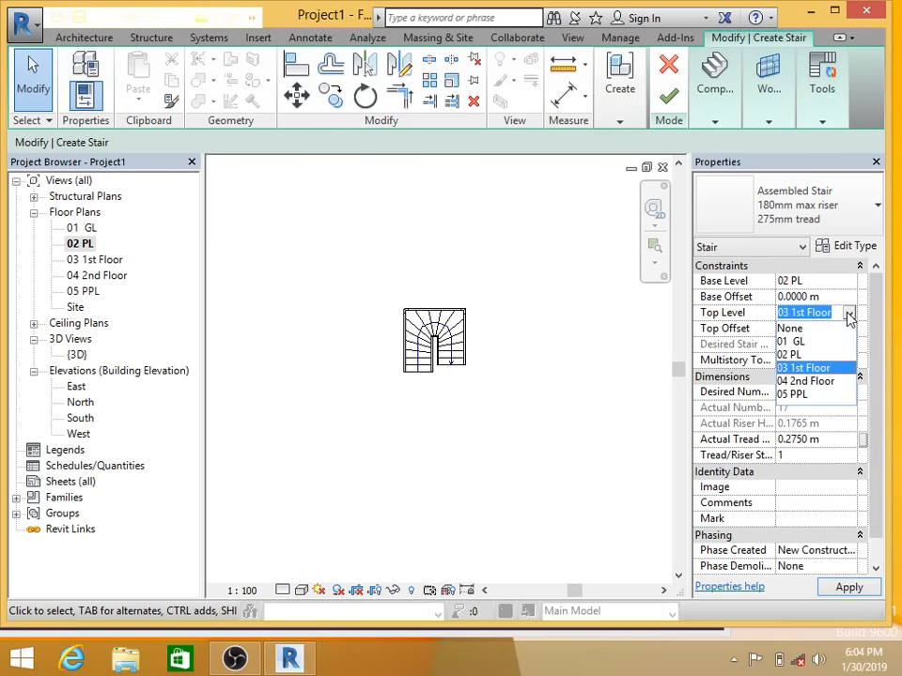
click(849, 318)
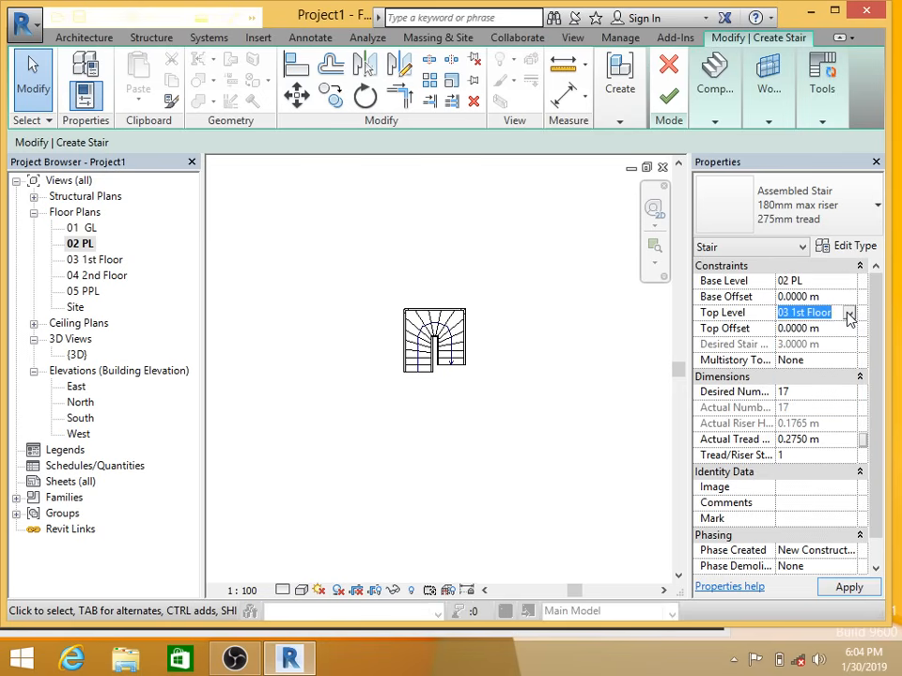
click(673, 107)
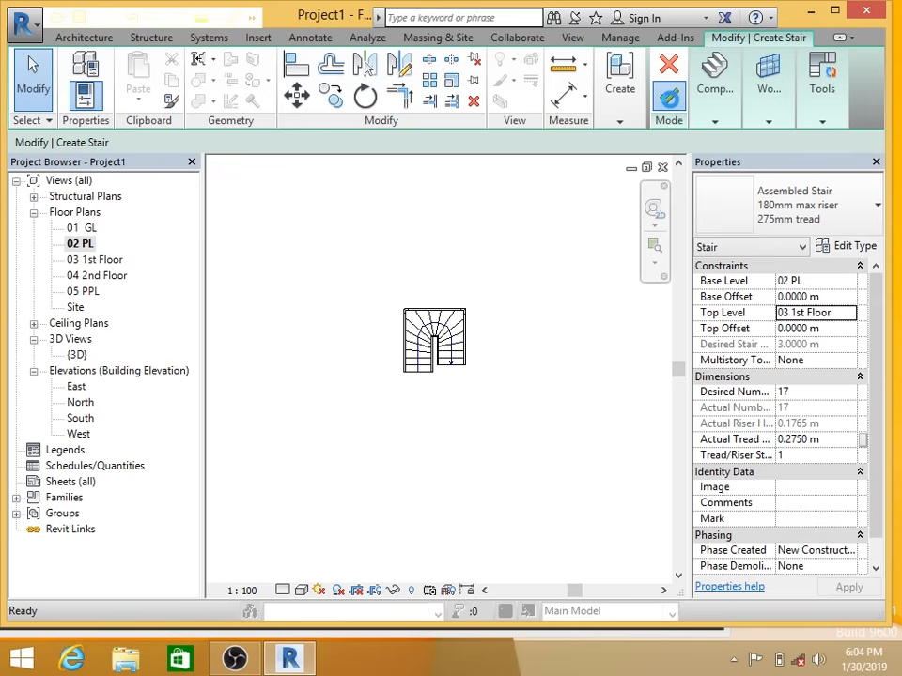
Step: Examine the U-shaped winder stair and its railings in the {3D} view
click(77, 355)
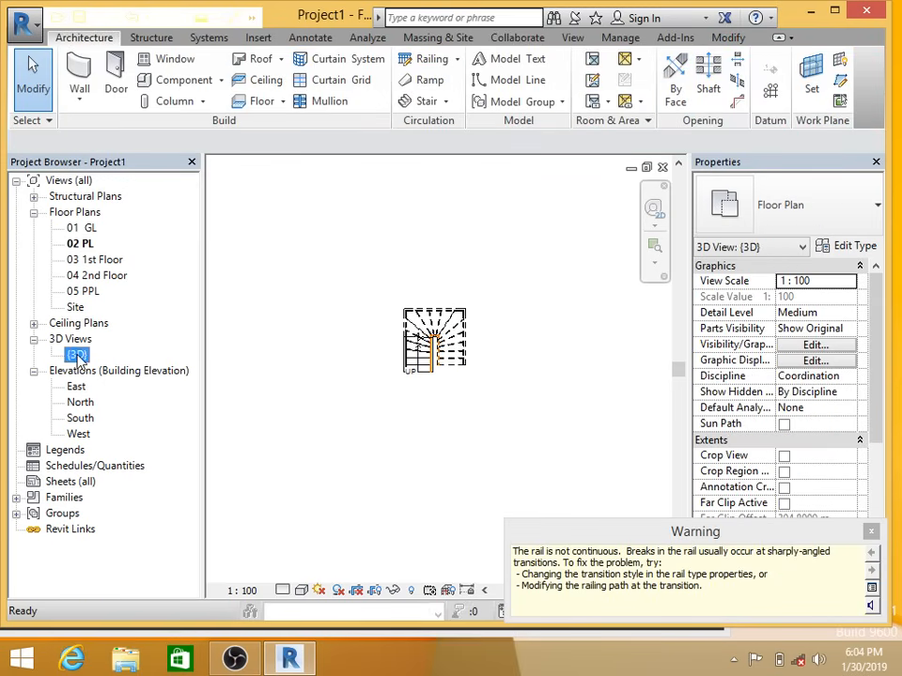
double_click(77, 356)
scroll(433, 365, down, 2)
scroll(525, 381, up, 3)
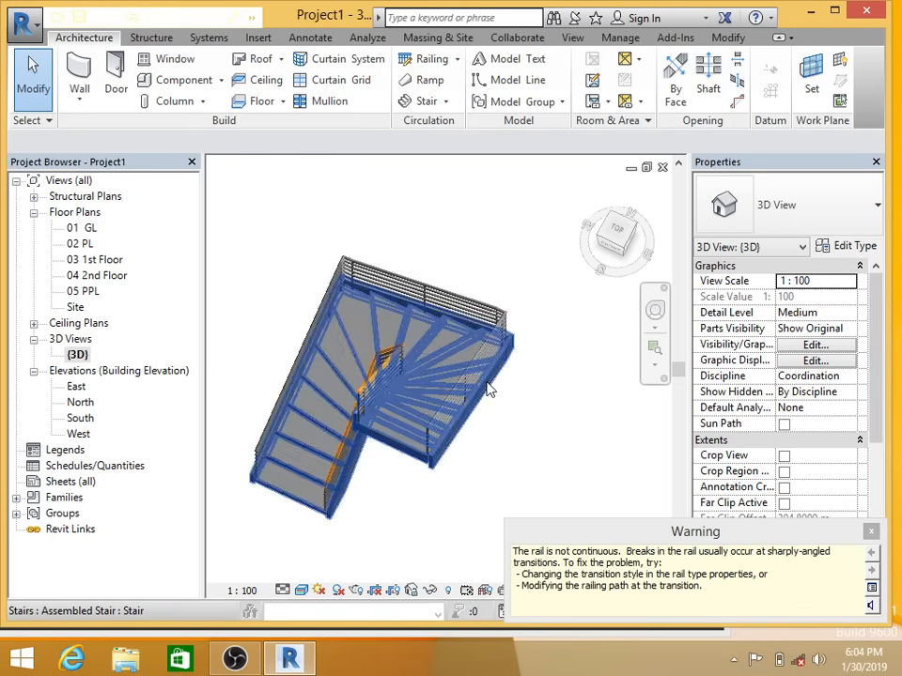
mouse_move(394, 389)
shift+middle_down()
mouse_move(513, 349)
mouse_move(395, 404)
shift+middle_up()
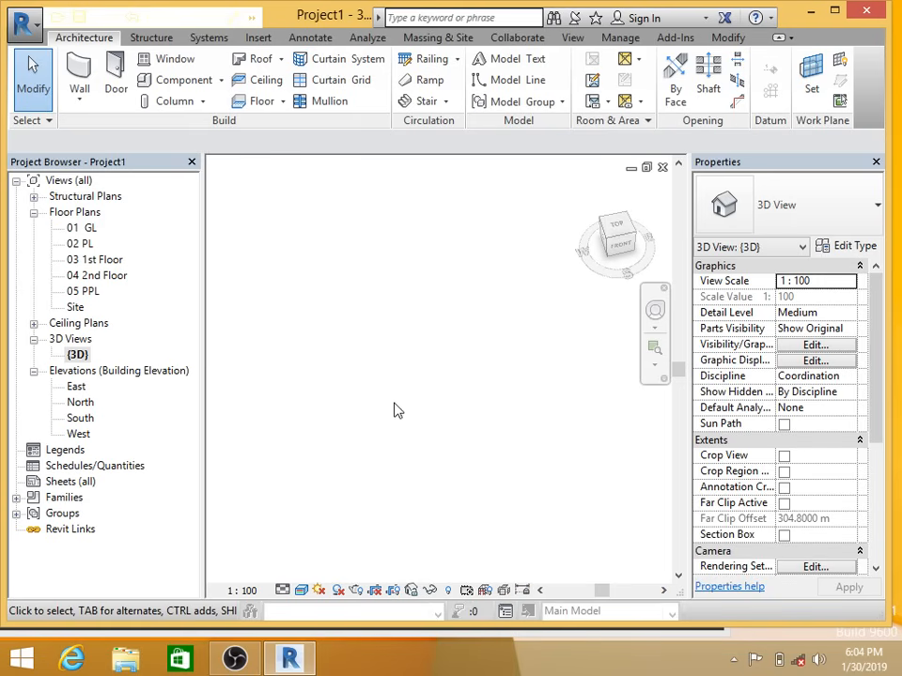
scroll(395, 405, down, 4)
scroll(396, 357, up, 5)
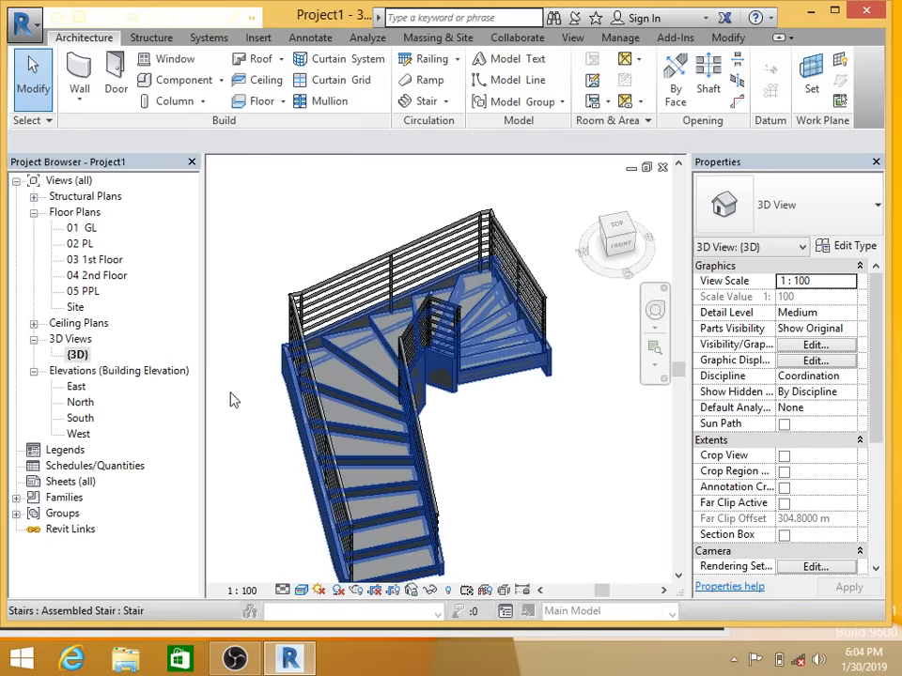
Step: Change the U-shaped winder stair to the Cast-In-Place Stair type from the South elevation
double_click(80, 418)
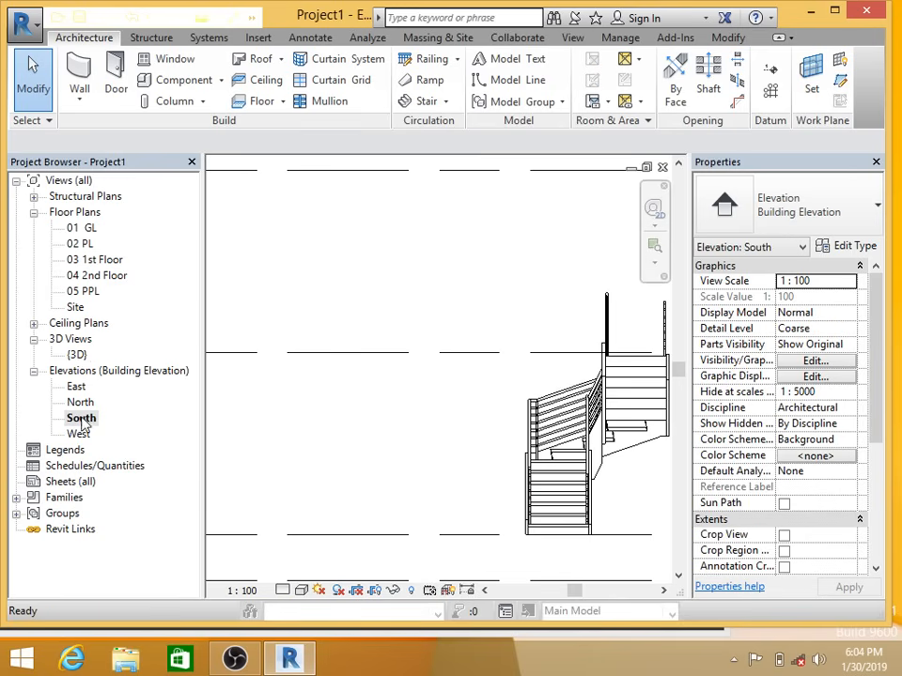
scroll(231, 399, down, 3)
scroll(449, 381, up, 5)
middle_drag(446, 423, 445, 308)
click(400, 371)
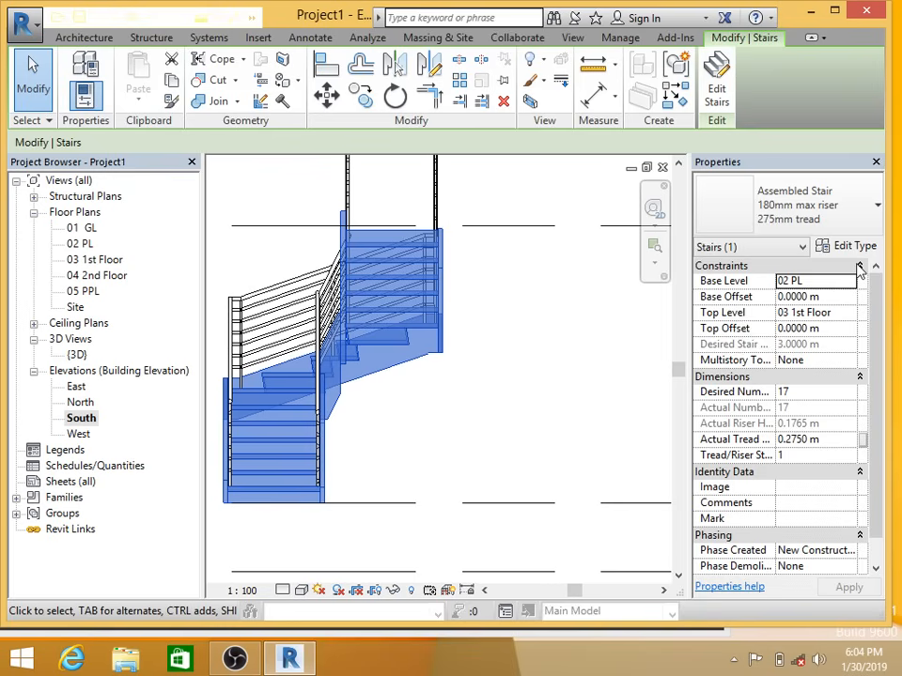
click(795, 223)
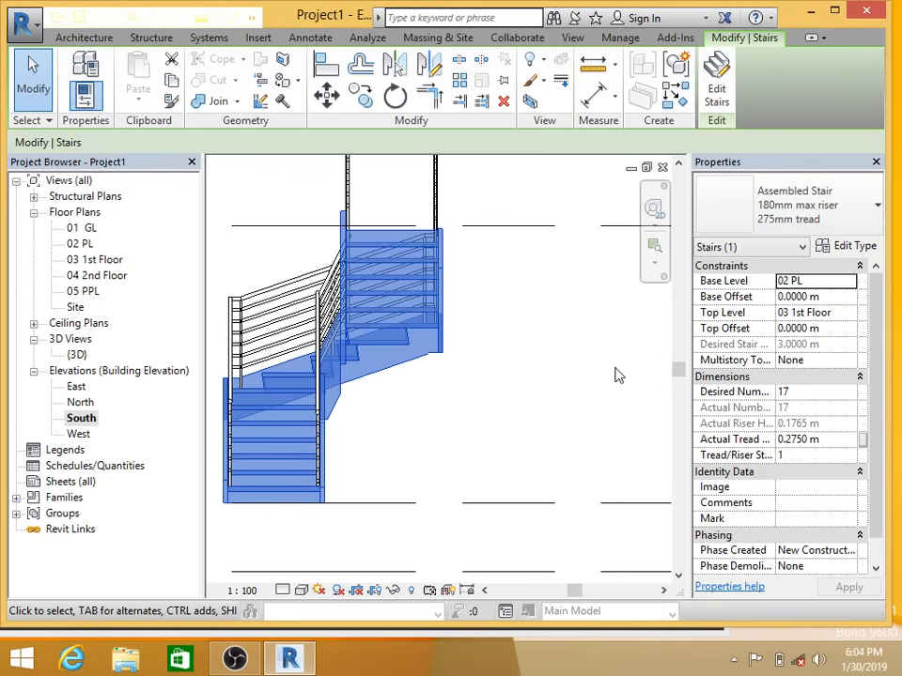
click(559, 406)
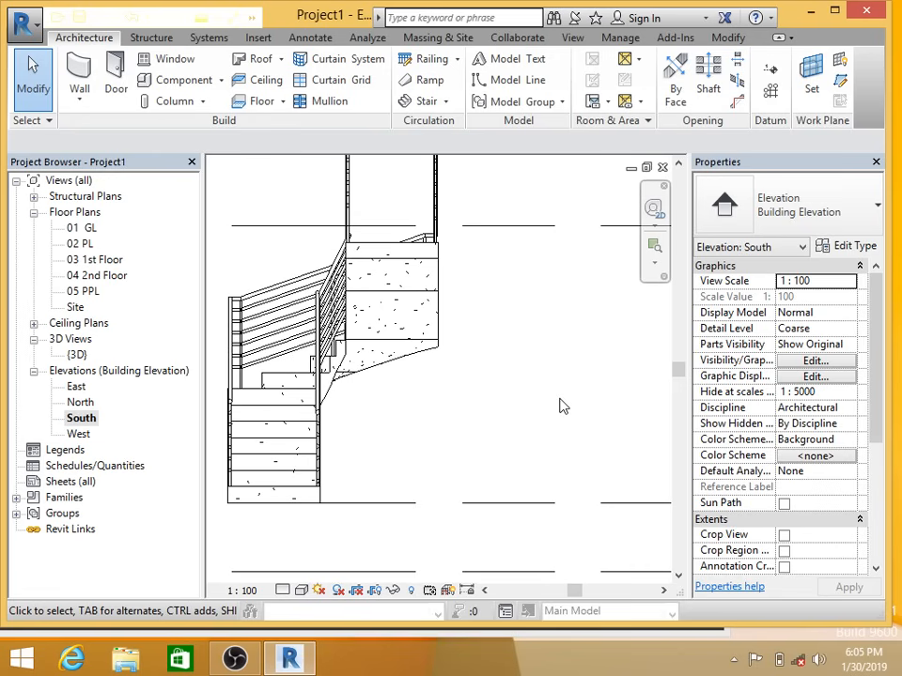
Step: Set the South elevation's visual style to Shaded, and check the cast-in-place stair in the {3D} view
click(300, 590)
click(318, 520)
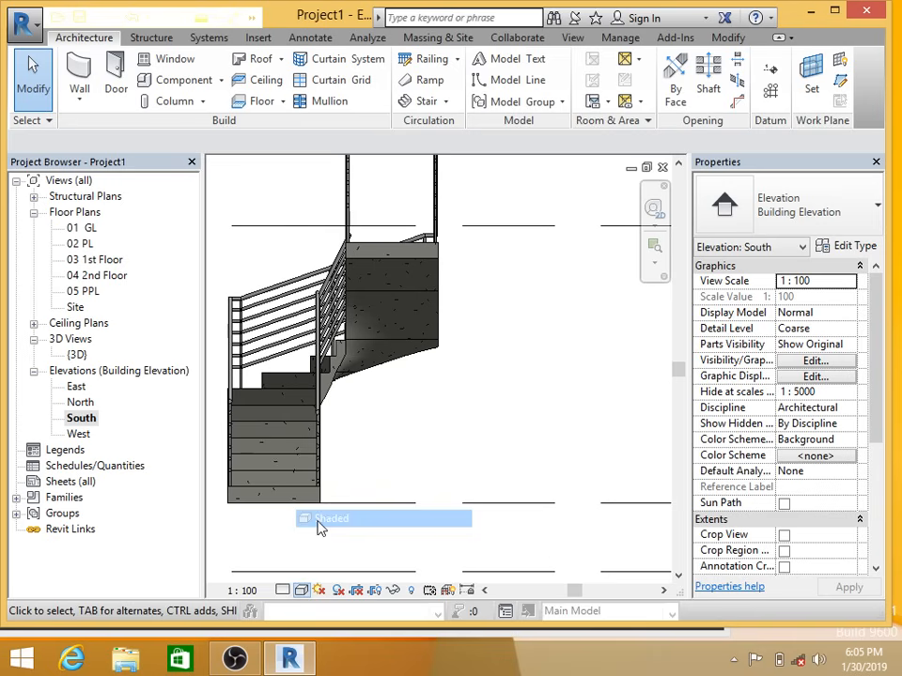
double_click(77, 355)
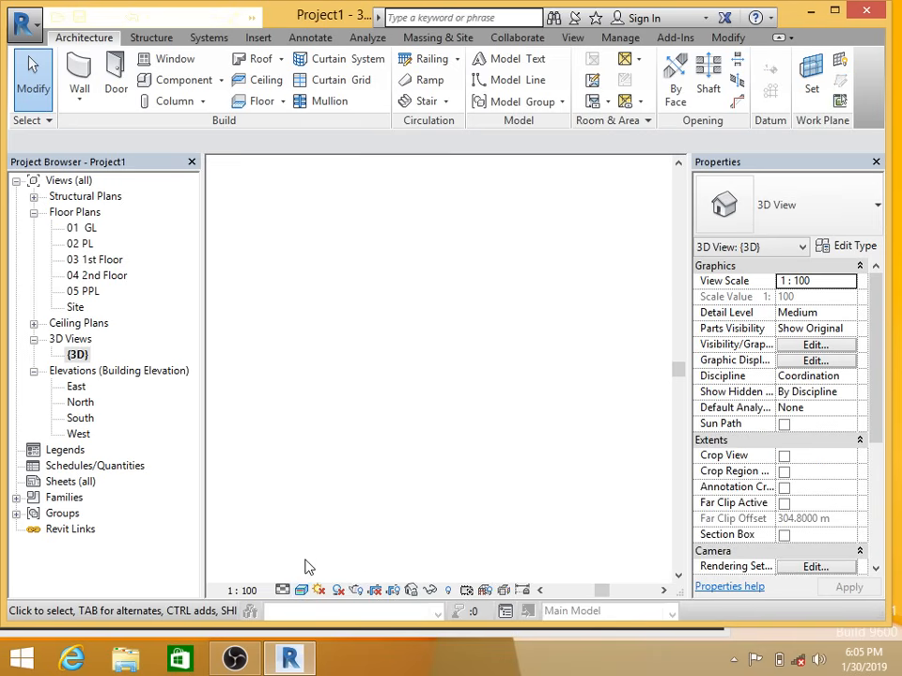
scroll(464, 455, up, 2)
scroll(463, 455, down, 3)
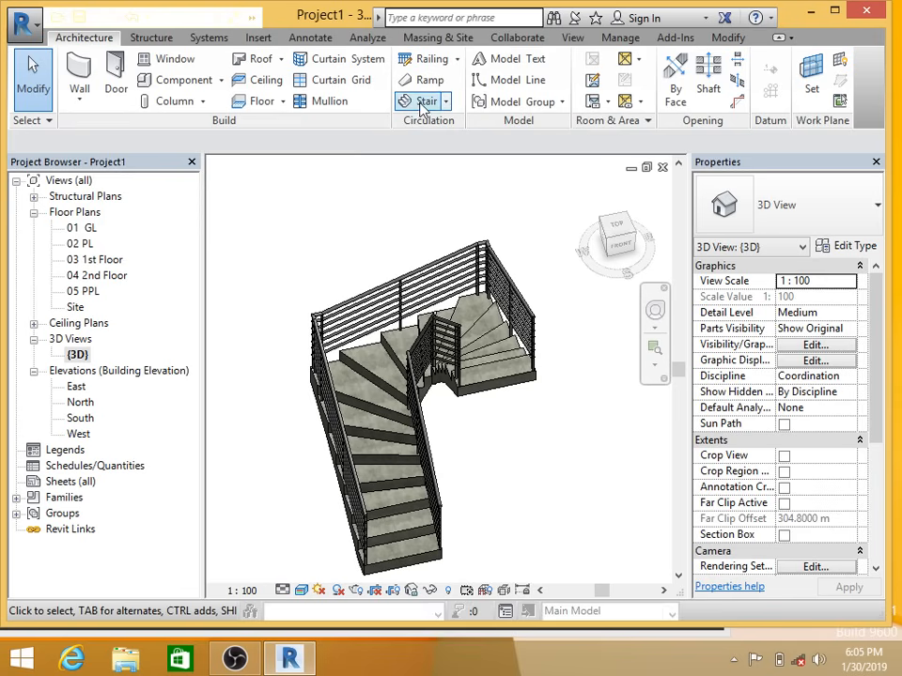
Step: Start a component stair to examine the Create Sketch run option, and leave stair creation without adding a run
click(449, 107)
click(428, 131)
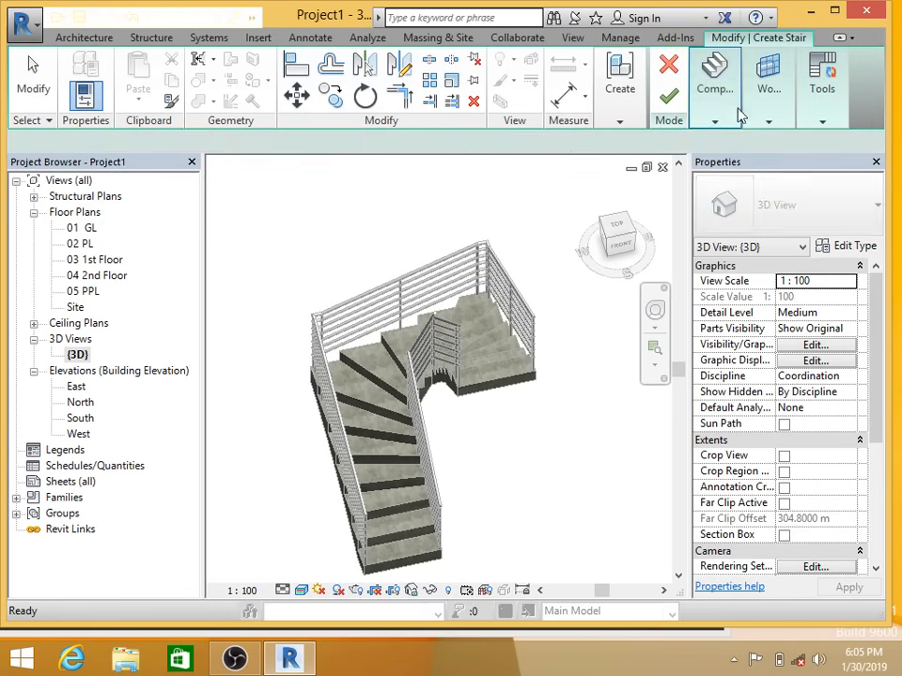
mouse_move(733, 117)
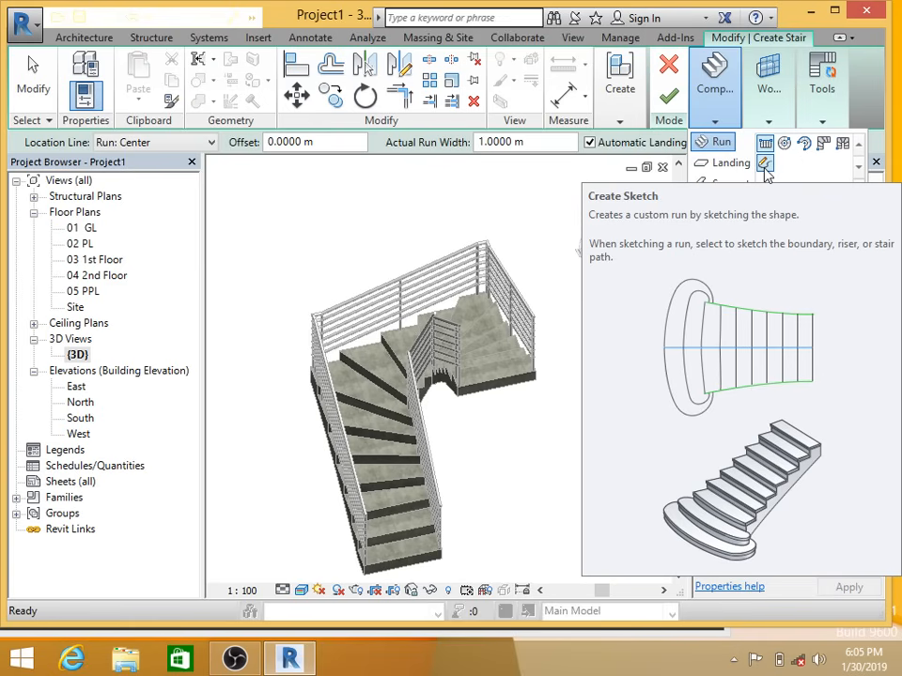
click(665, 111)
click(488, 342)
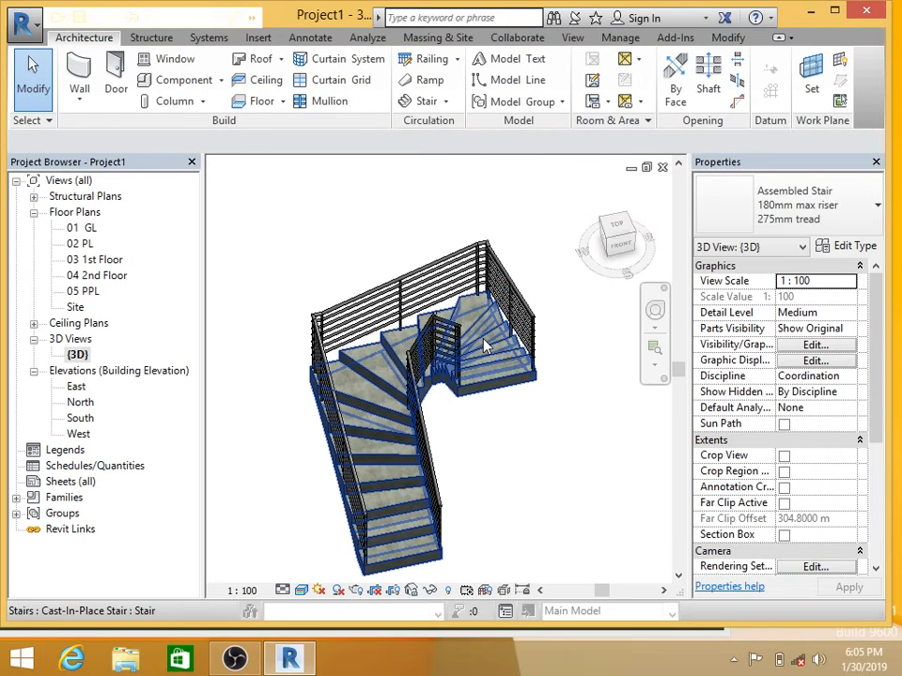
key(Escape)
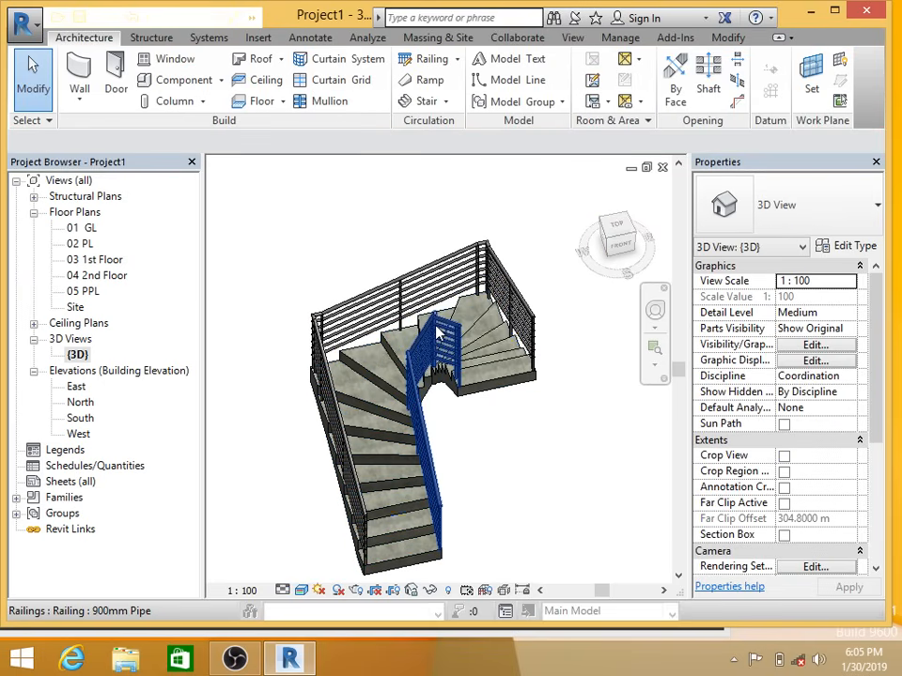
Step: Delete the U-shaped winder stair from the 02 PL floor plan and dismiss the warning
double_click(85, 244)
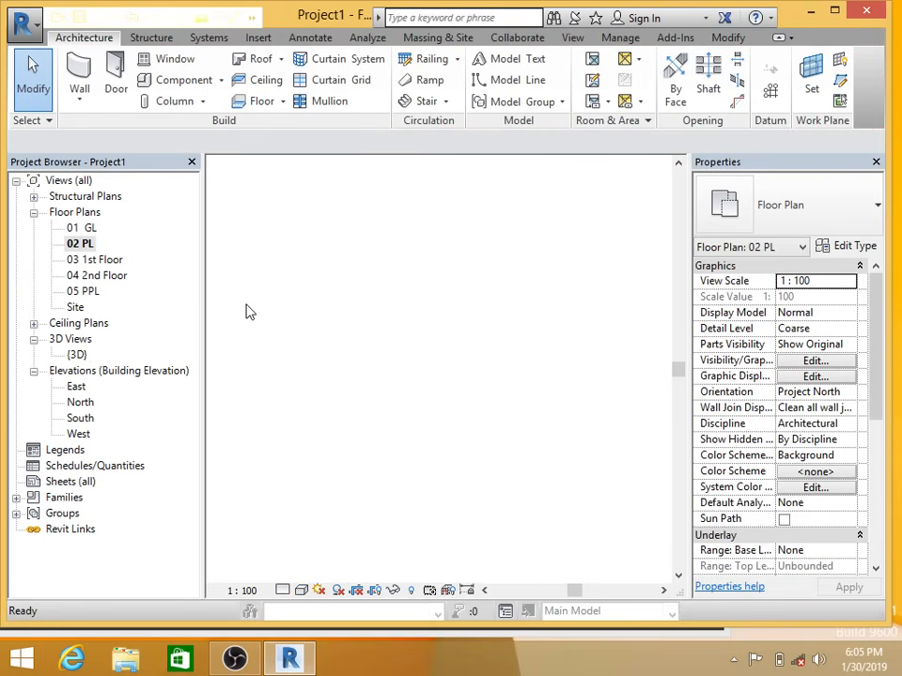
drag(352, 268, 463, 433)
key(Delete)
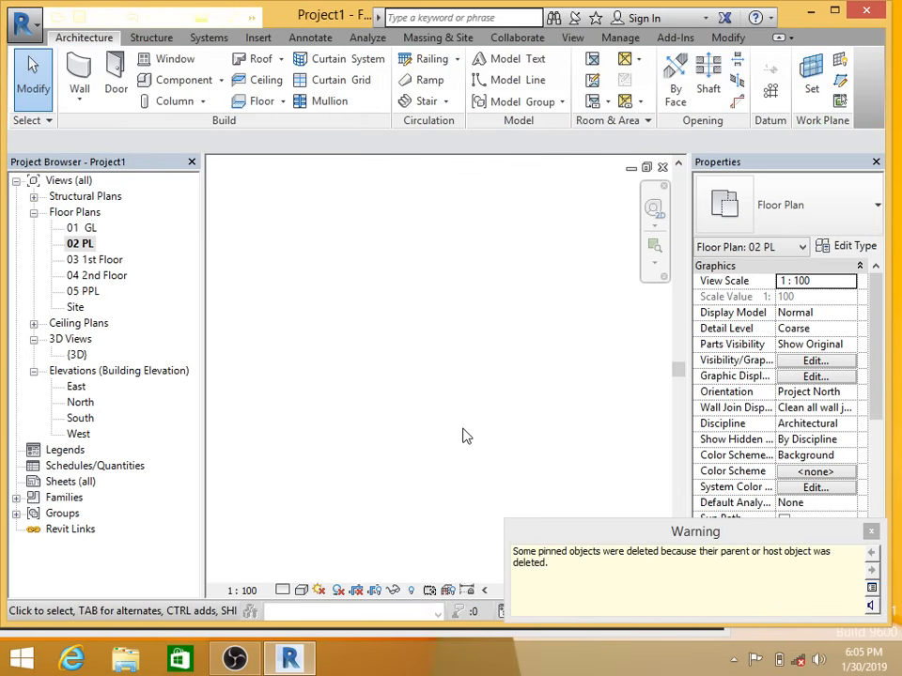
click(872, 534)
middle_drag(310, 315, 404, 363)
scroll(409, 365, down, 5)
scroll(346, 369, up, 1)
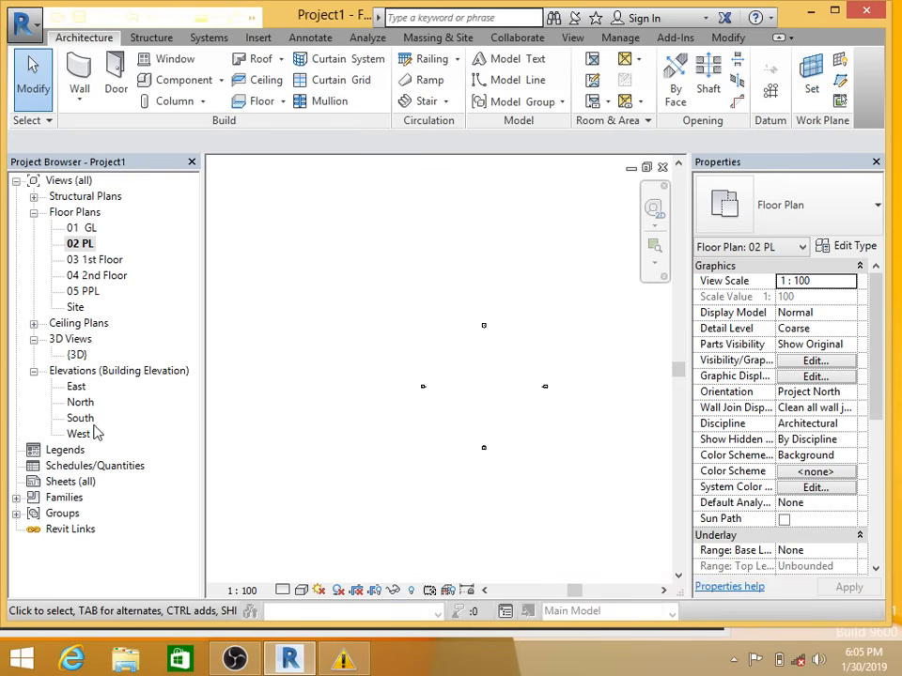
Step: Examine the level lines in the South elevation
double_click(81, 418)
middle_drag(455, 421, 476, 342)
scroll(470, 338, down, 2)
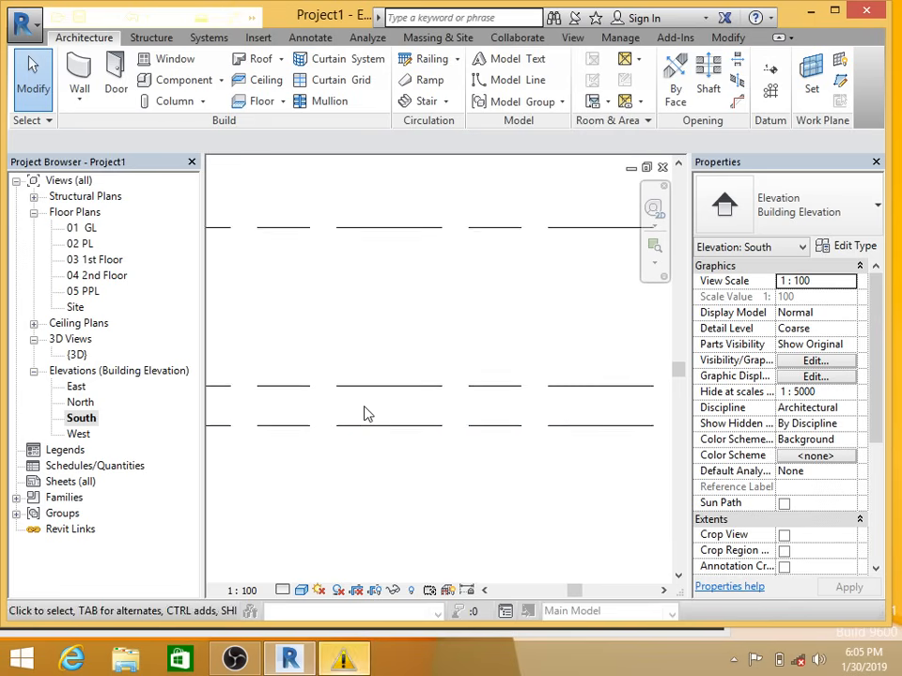
scroll(364, 409, down, 5)
middle_drag(333, 385, 499, 378)
scroll(309, 378, up, 1)
middle_drag(304, 387, 504, 406)
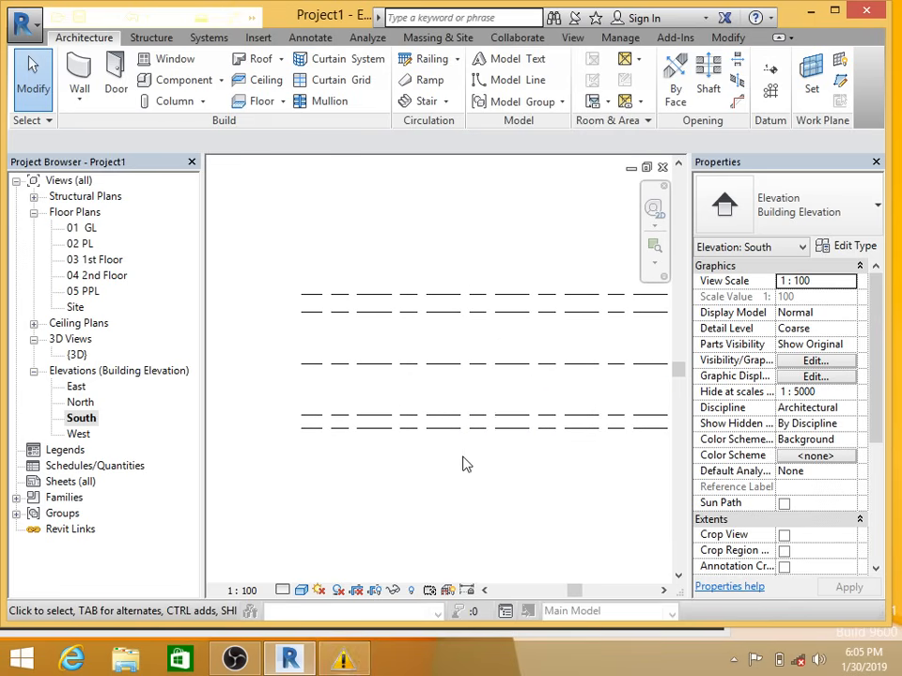
Step: Close the background Host Process for Windows Tasks window
right_click(344, 655)
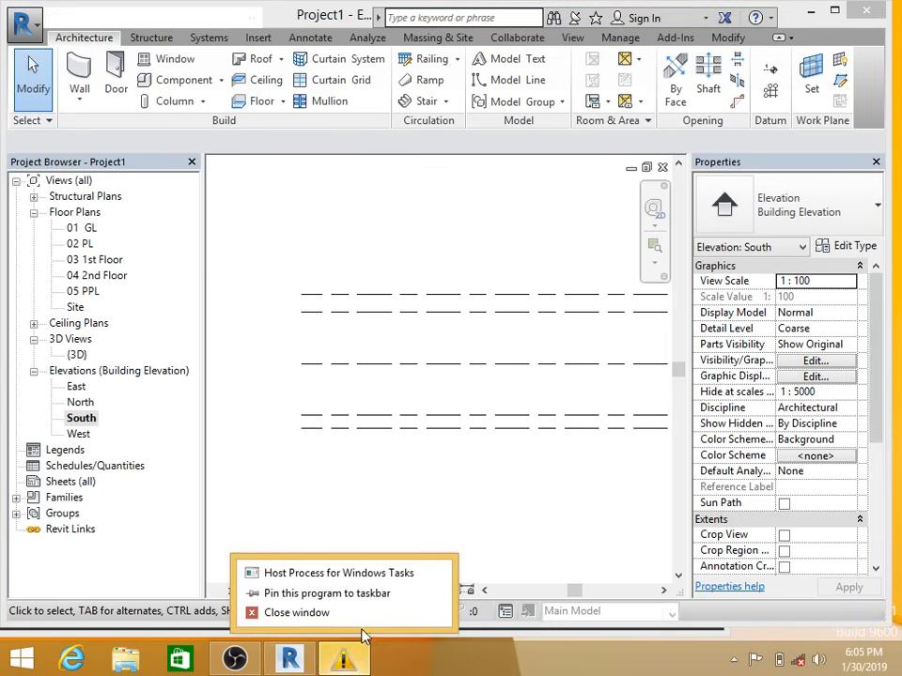
click(299, 615)
middle_drag(425, 431, 407, 428)
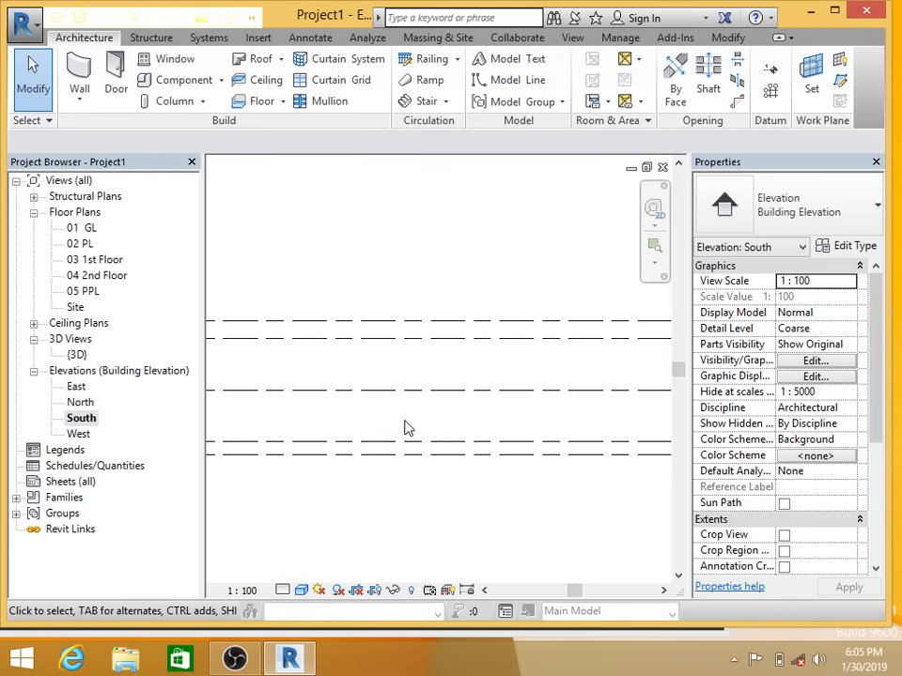
Step: Open the 02 PL floor plan and centre the empty drawing area between the elevation markers
double_click(82, 244)
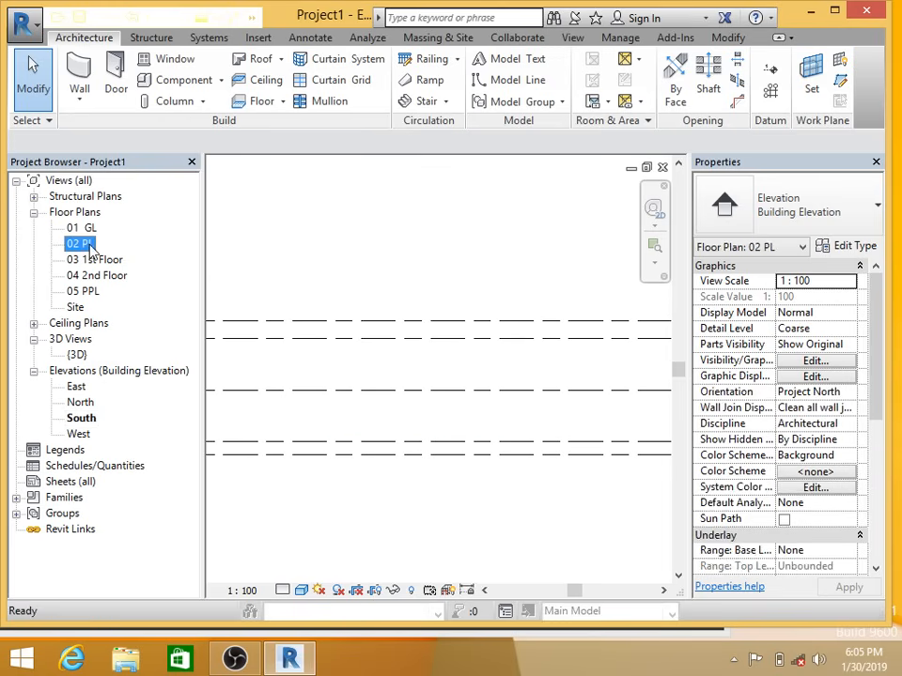
scroll(475, 378, up, 2)
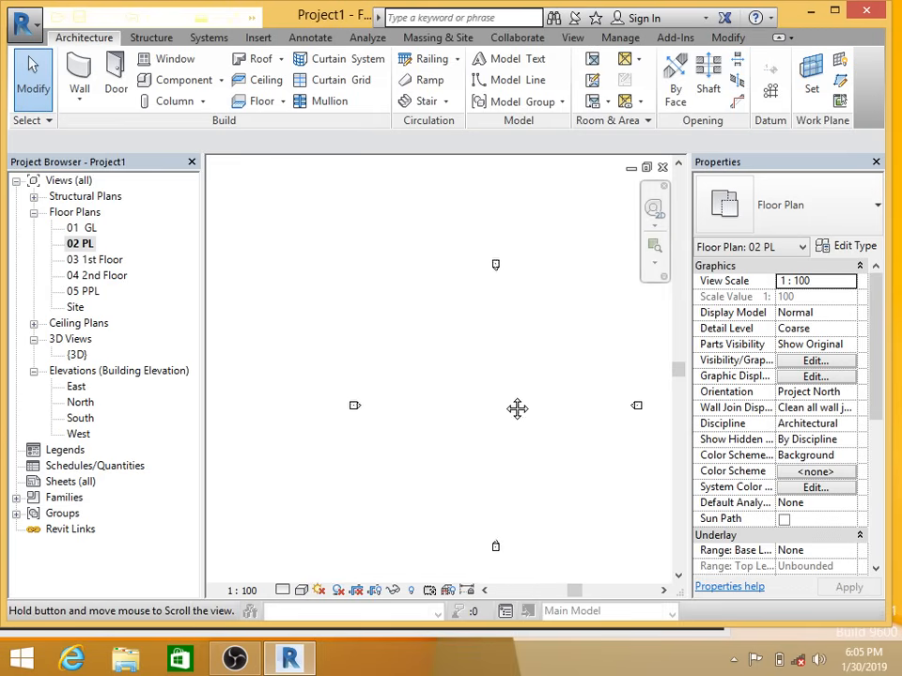
middle_drag(517, 409, 467, 404)
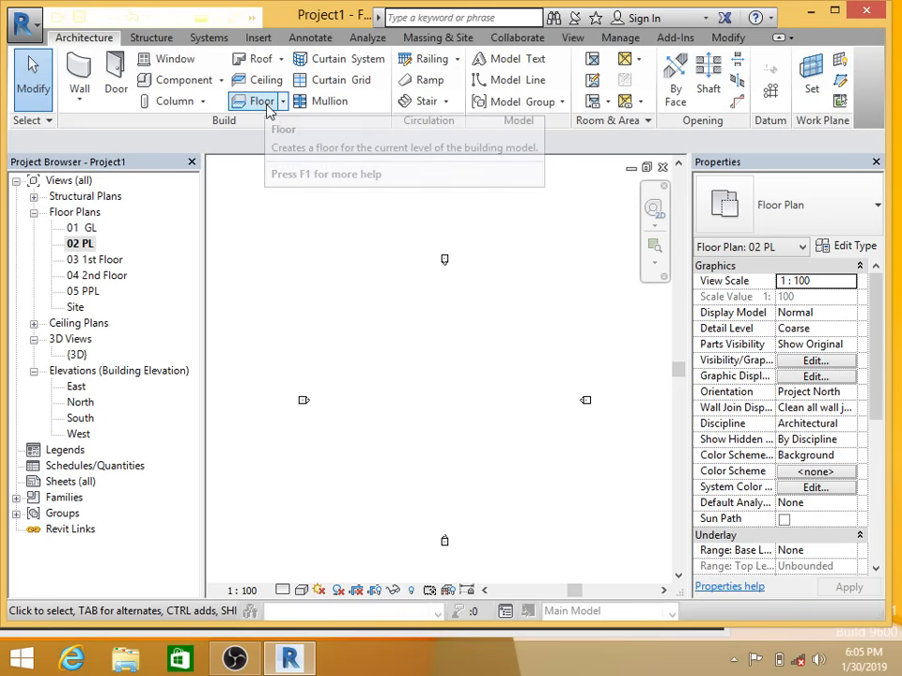
Step: Start a component stair with a sketched run, using straight lines for its boundary
click(446, 101)
click(423, 131)
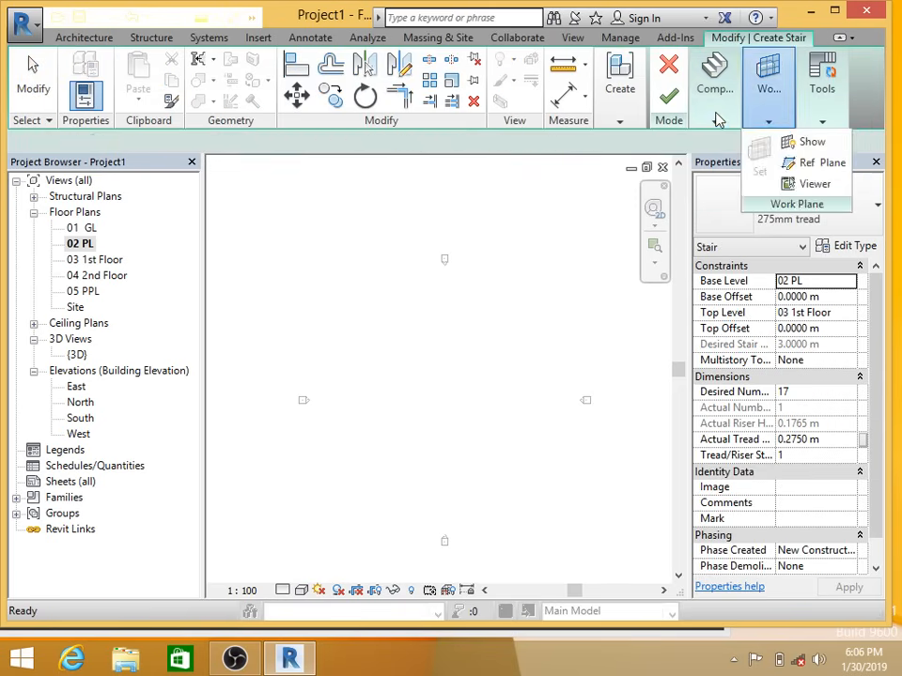
mouse_move(714, 113)
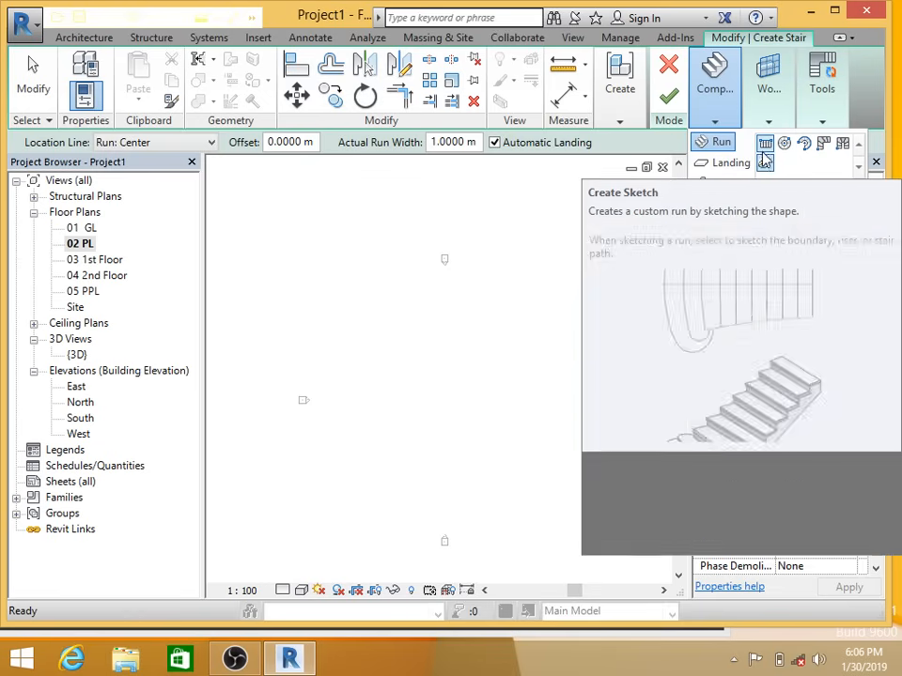
click(766, 164)
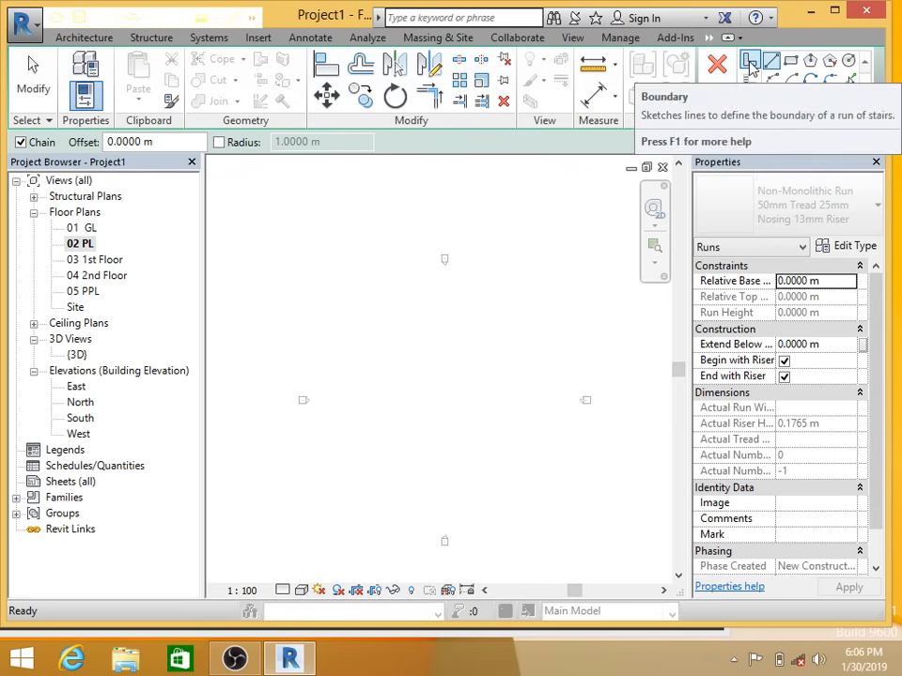
click(750, 66)
click(771, 65)
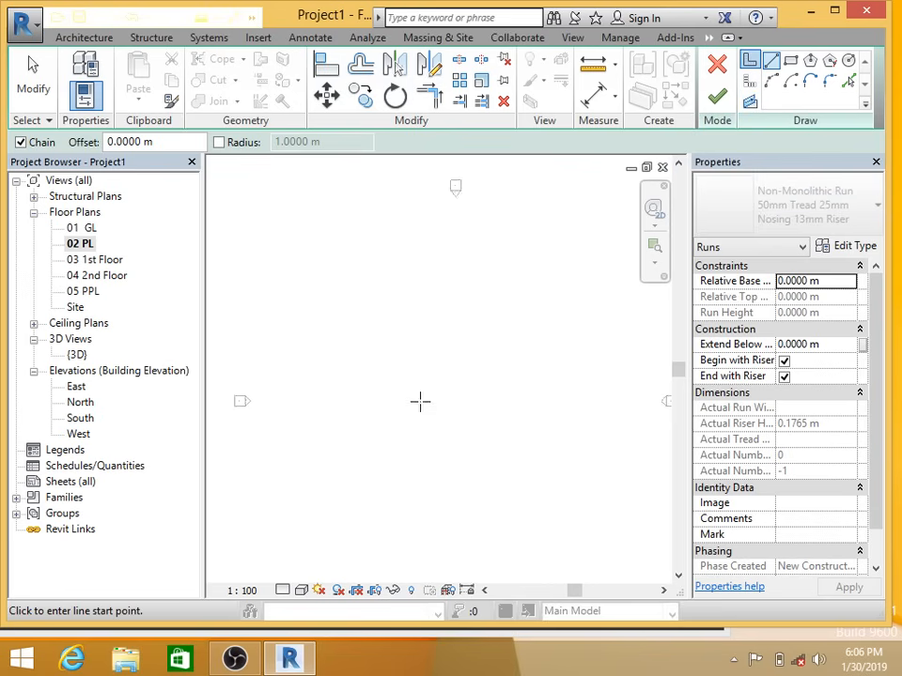
Step: Sketch an open three-sided run boundary with a 3 m vertical side, a 2 m top edge and a parallel 3 m side
click(344, 447)
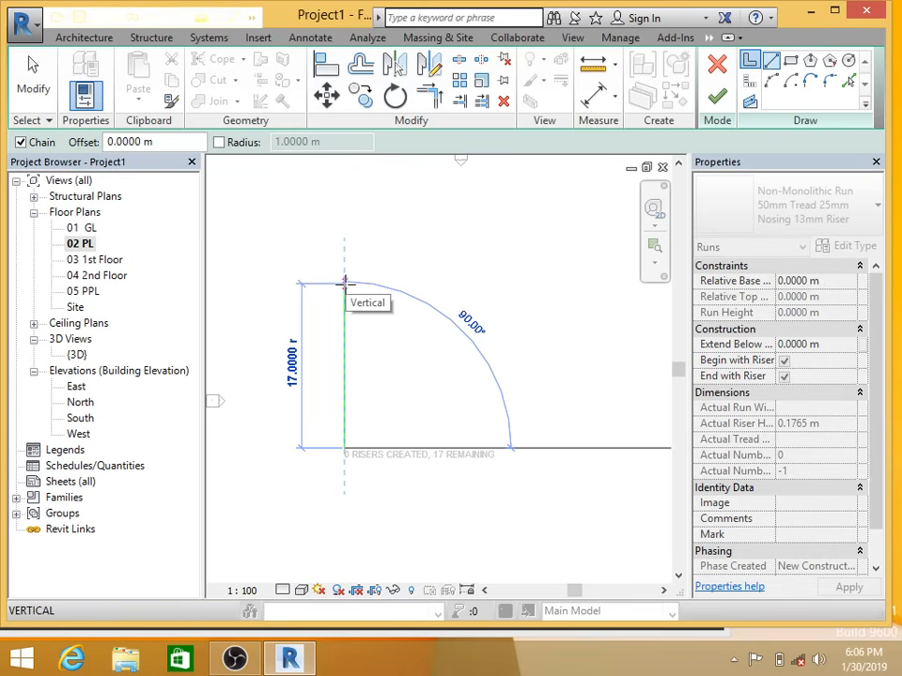
text(3)
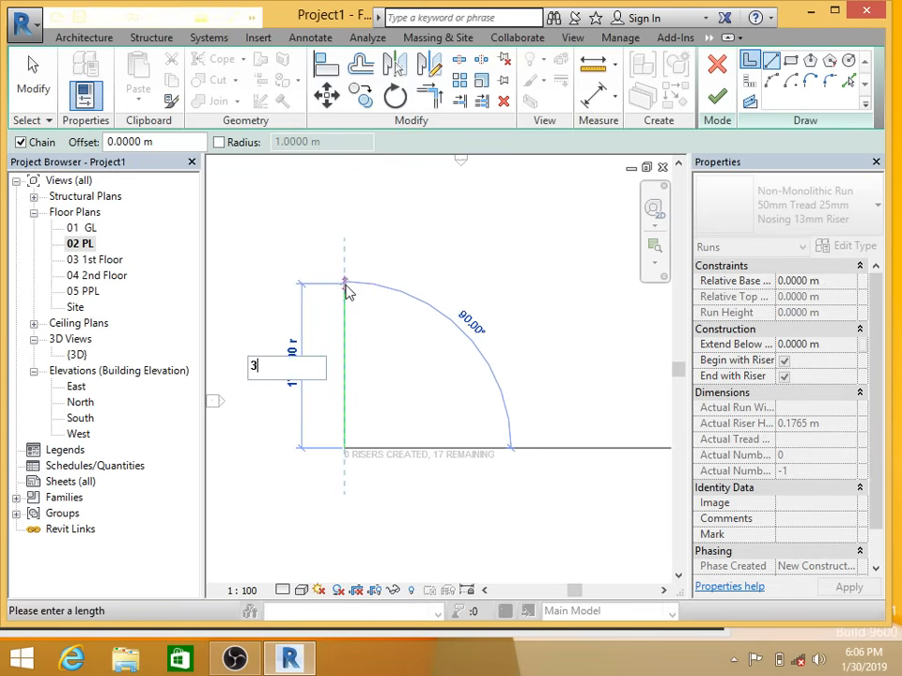
key(Return)
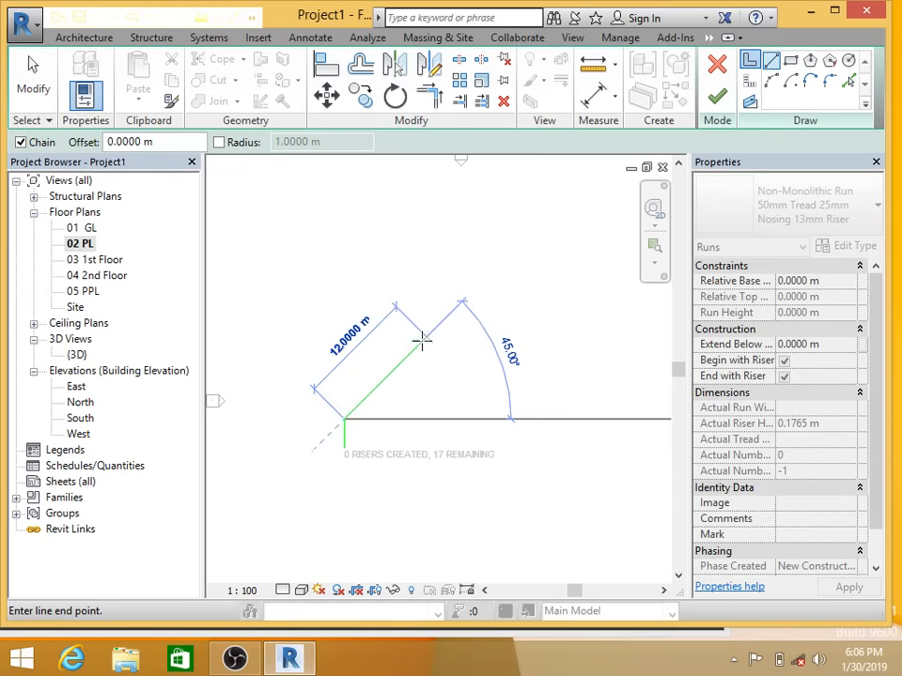
scroll(372, 423, up, 5)
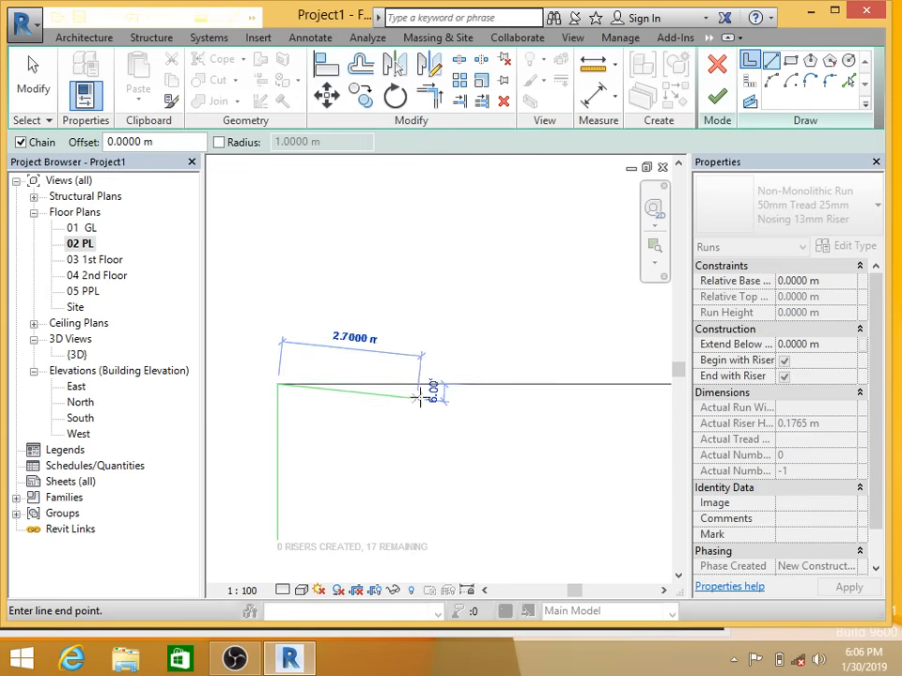
text(2)
key(Return)
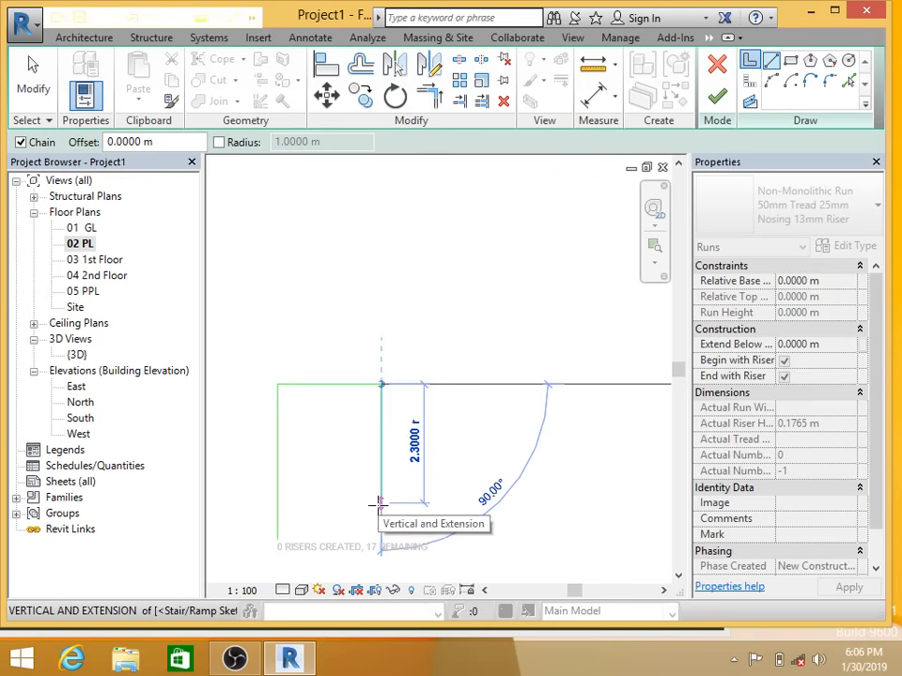
scroll(463, 354, down, 2)
scroll(460, 381, up, 3)
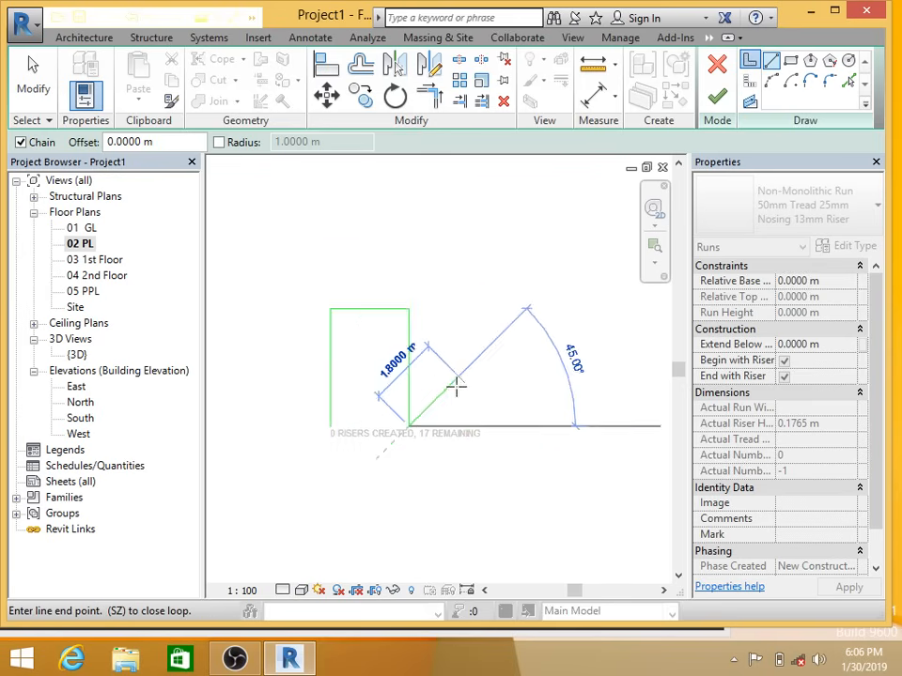
key(Escape)
scroll(315, 321, up, 1)
middle_drag(331, 335, 415, 377)
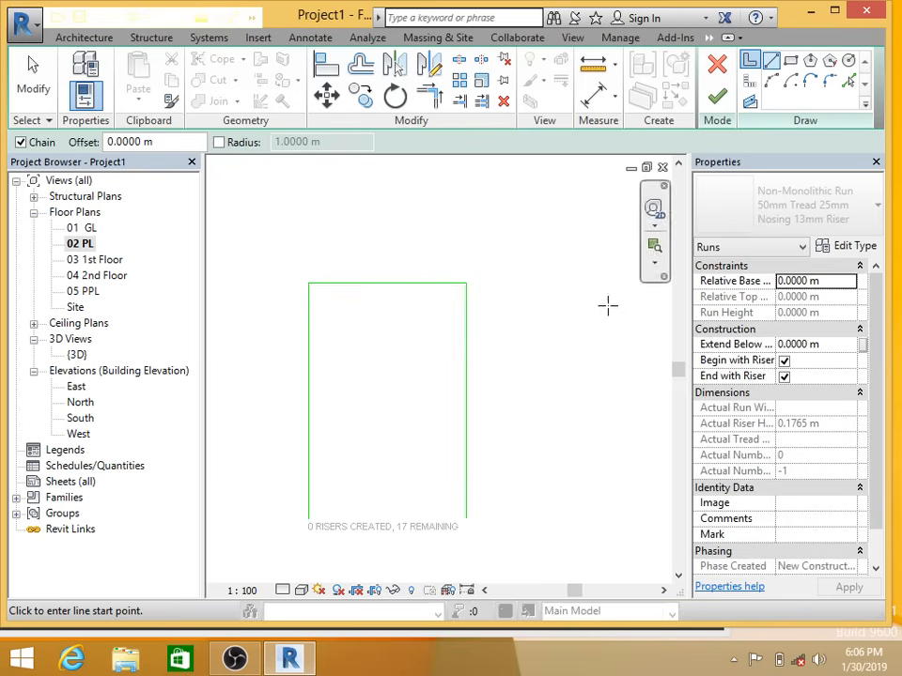
key(Escape)
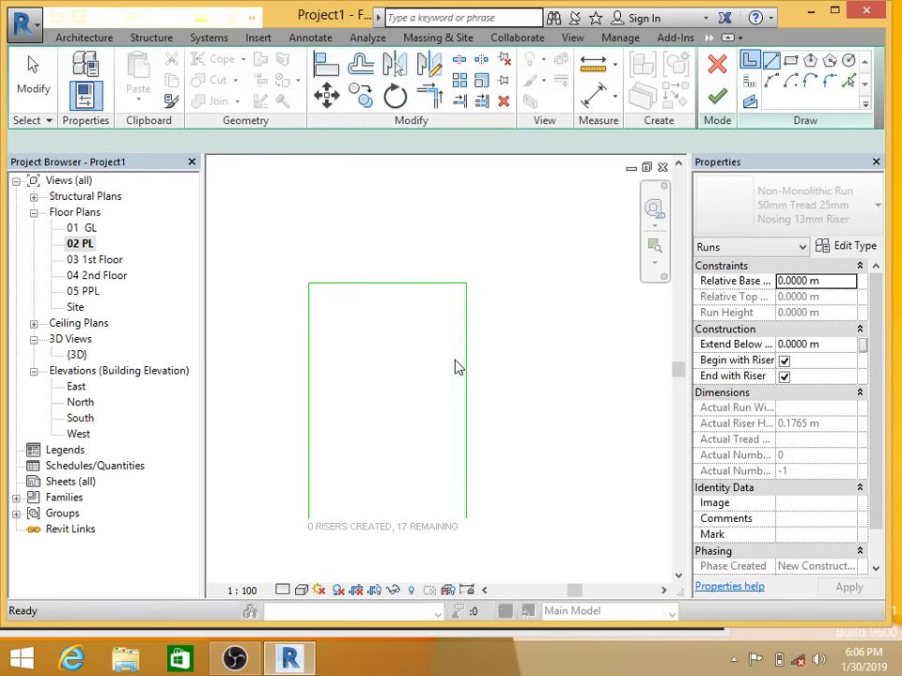
Step: Set the distance between the two vertical boundary lines of the run to 1.5 m
click(466, 362)
middle_drag(409, 480, 394, 287)
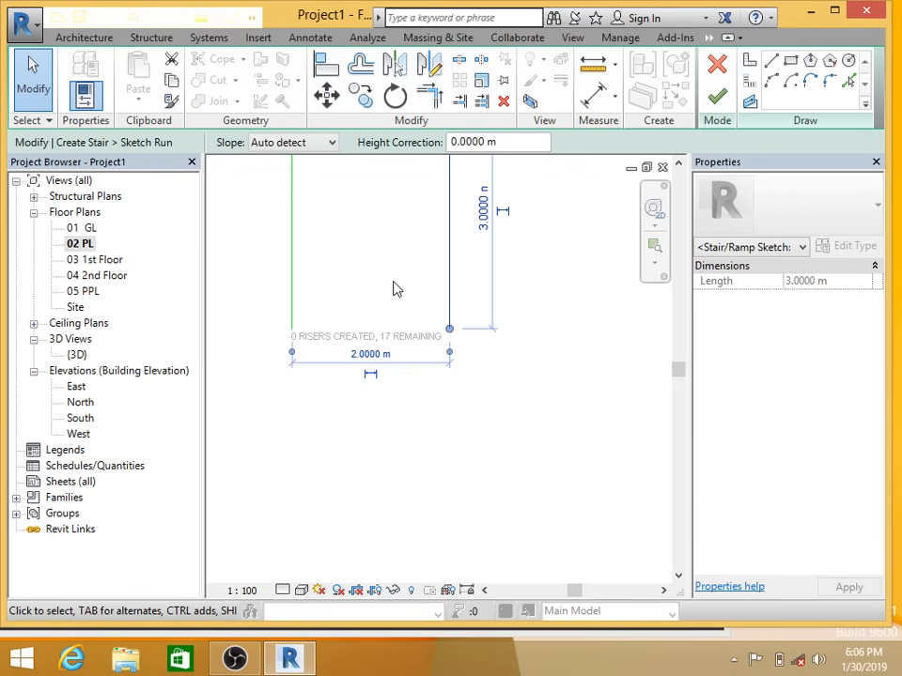
click(375, 350)
text(1.5)
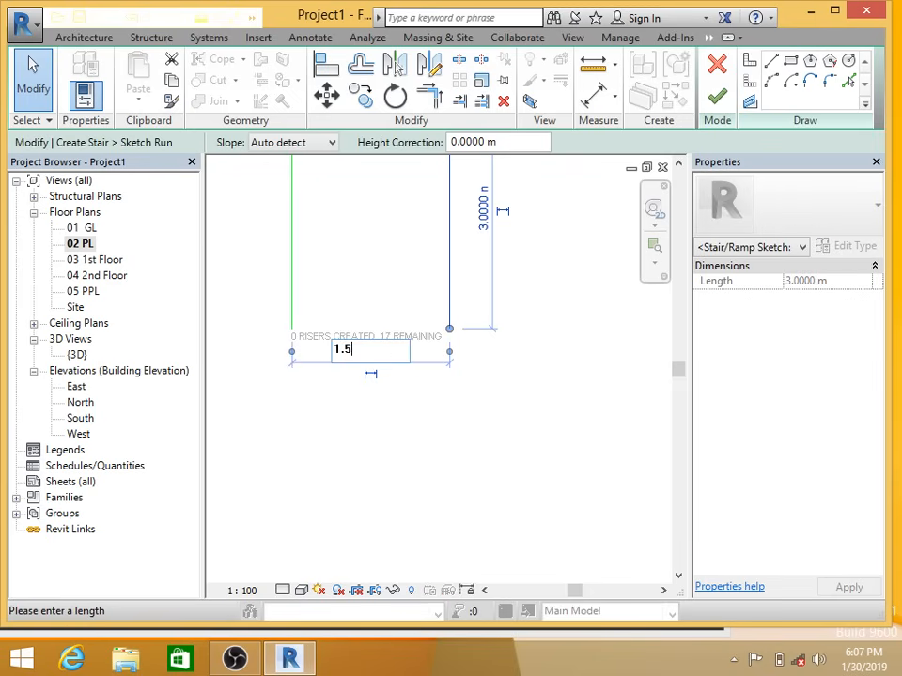
key(Return)
click(397, 283)
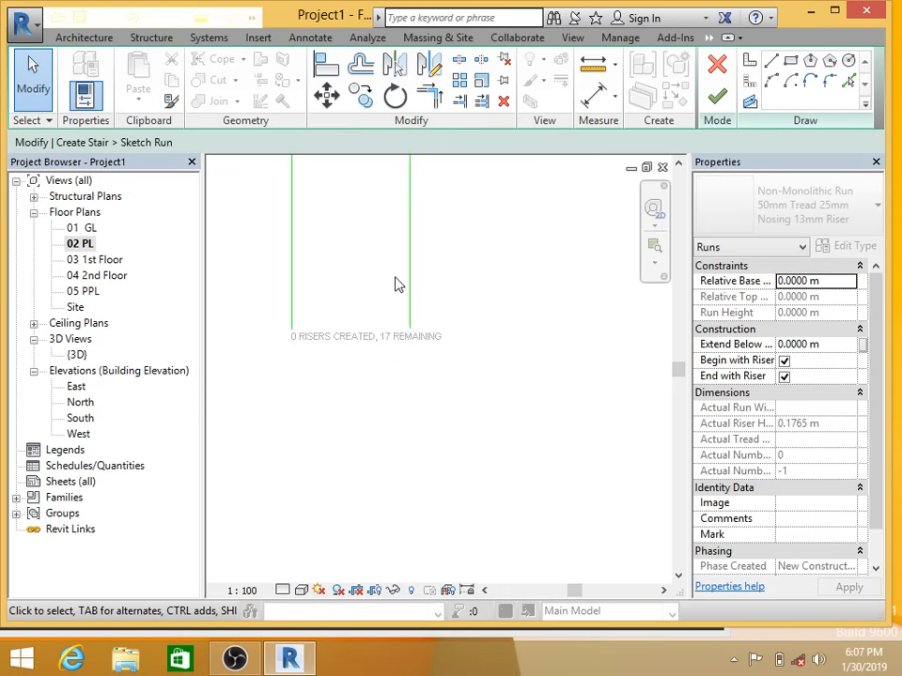
middle_drag(397, 283, 455, 427)
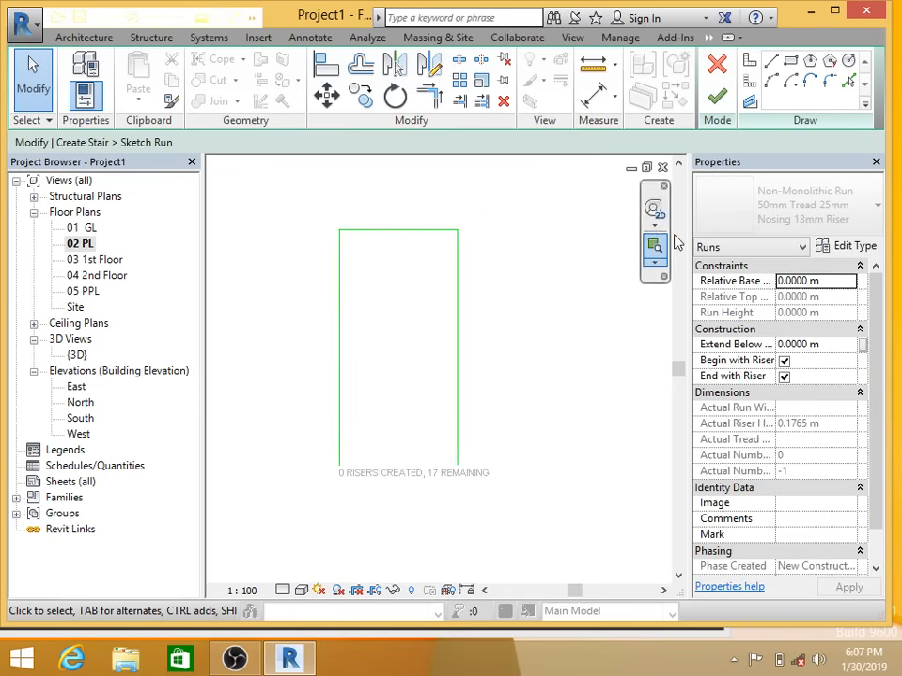
Step: Set up Pick Lines for further run boundary lines with an offset of 1 m
click(750, 62)
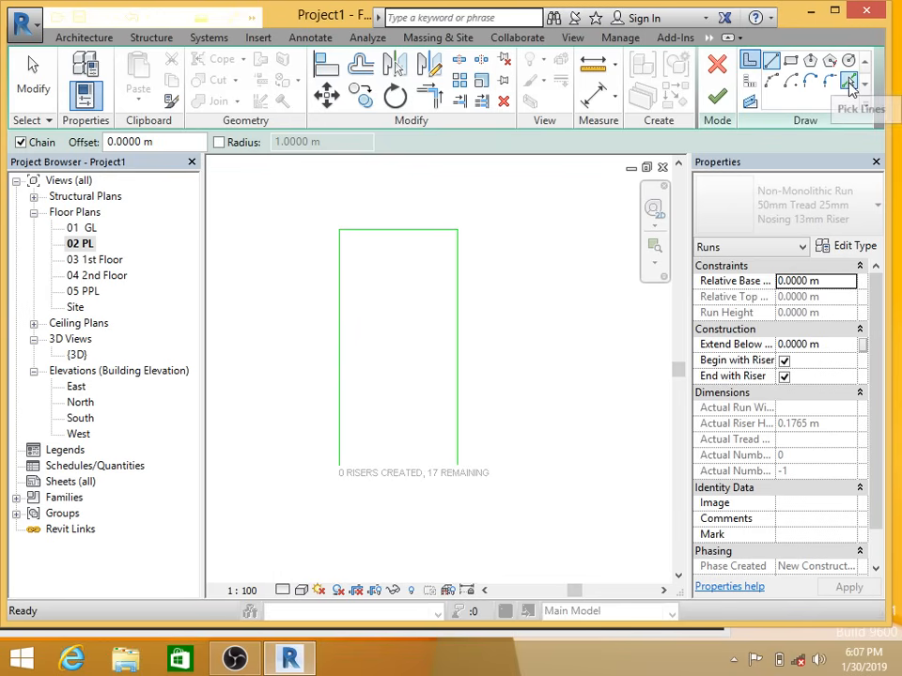
click(848, 82)
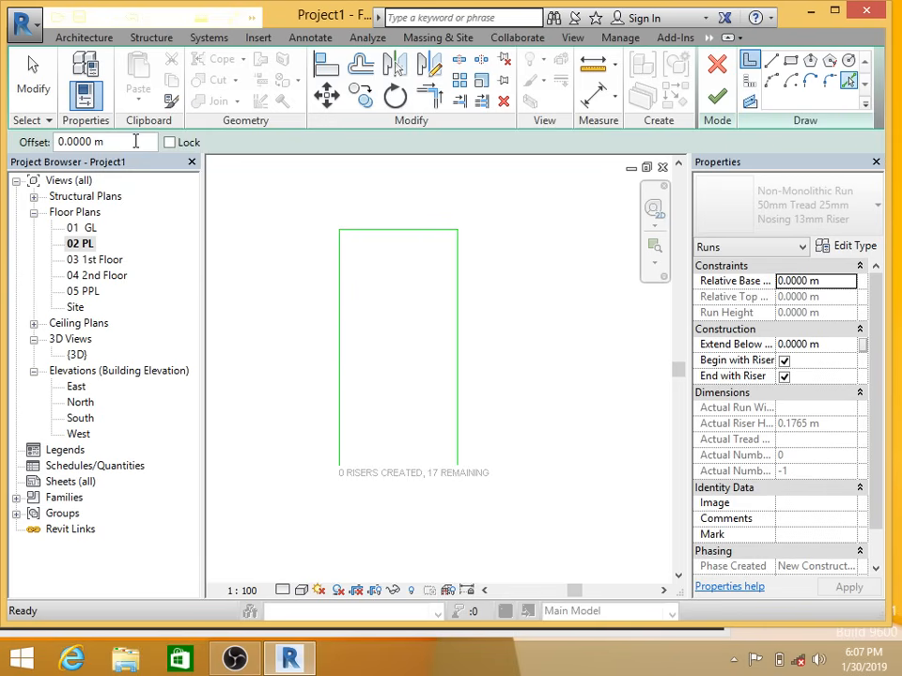
drag(122, 142, 26, 143)
text(1)
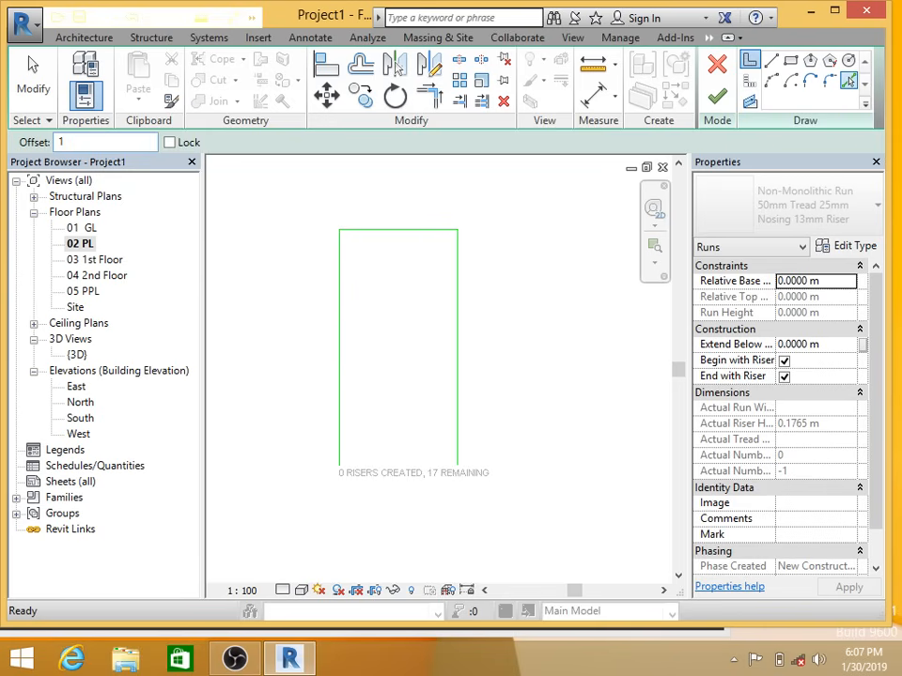
key(Return)
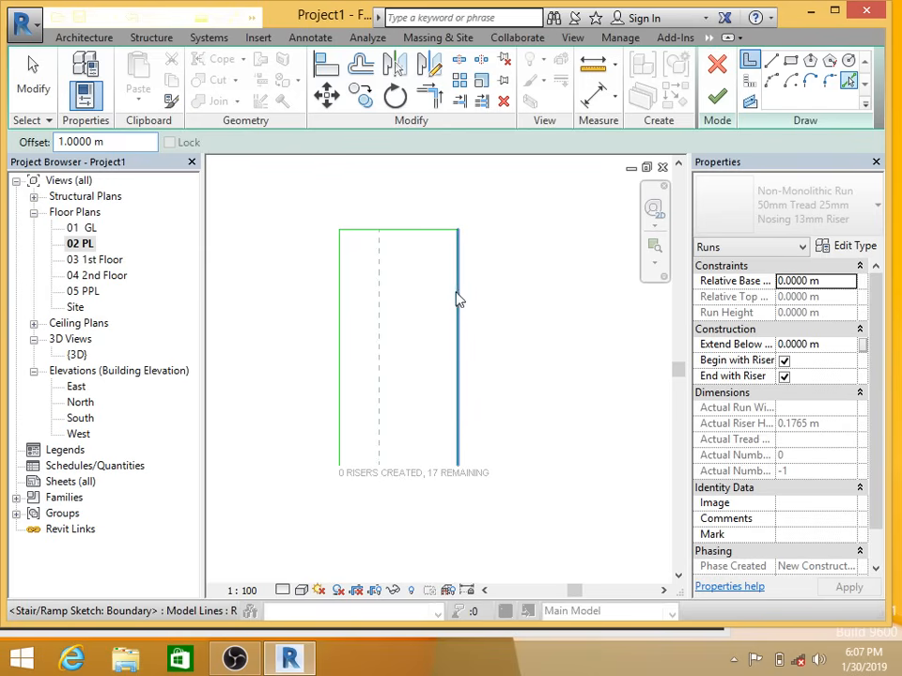
Step: Discard the sketched run and quit stair creation, deleting the empty stair
click(717, 63)
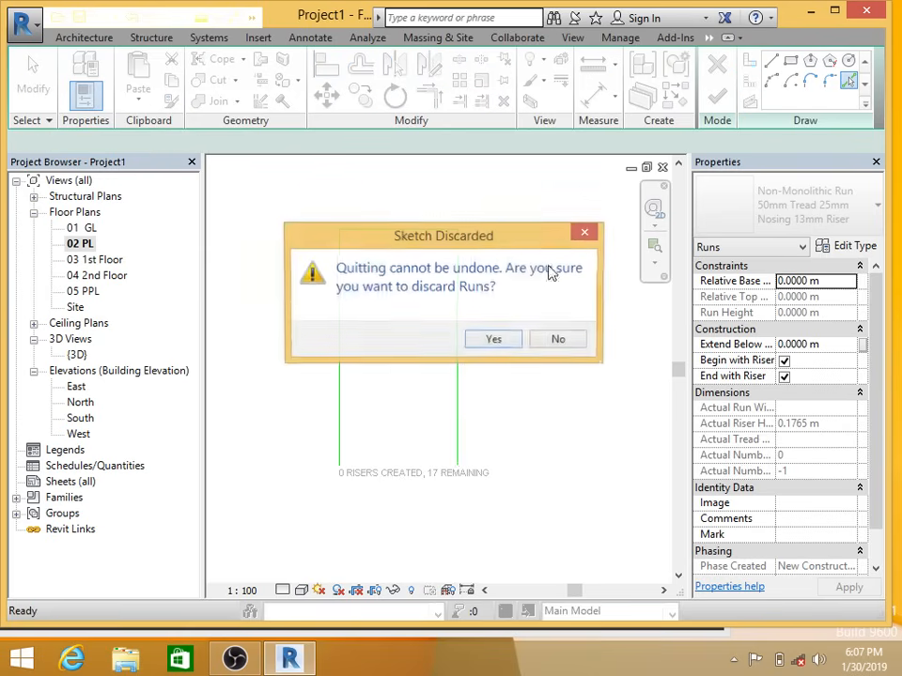
click(492, 344)
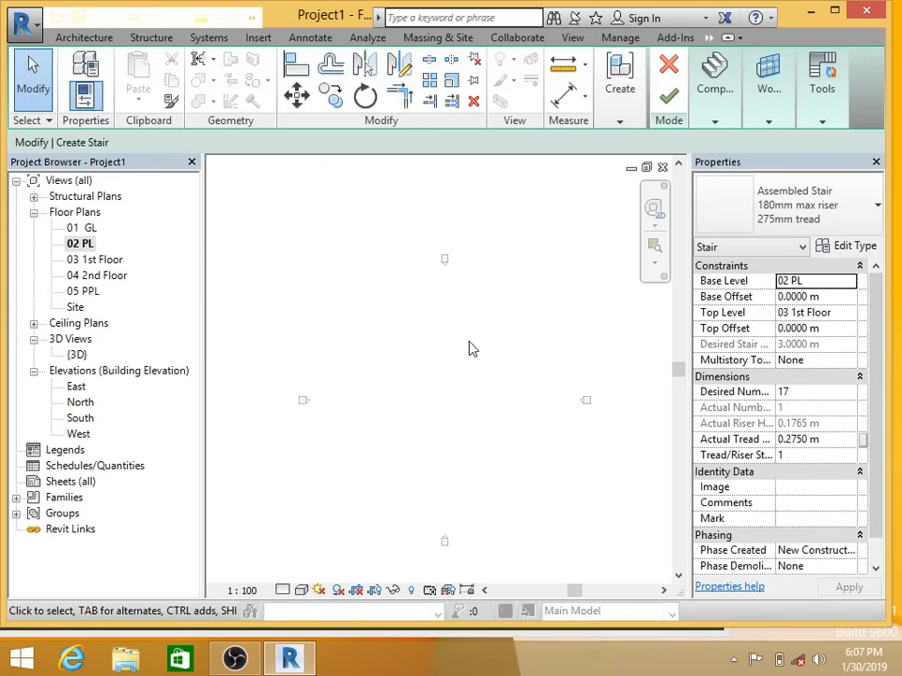
click(658, 100)
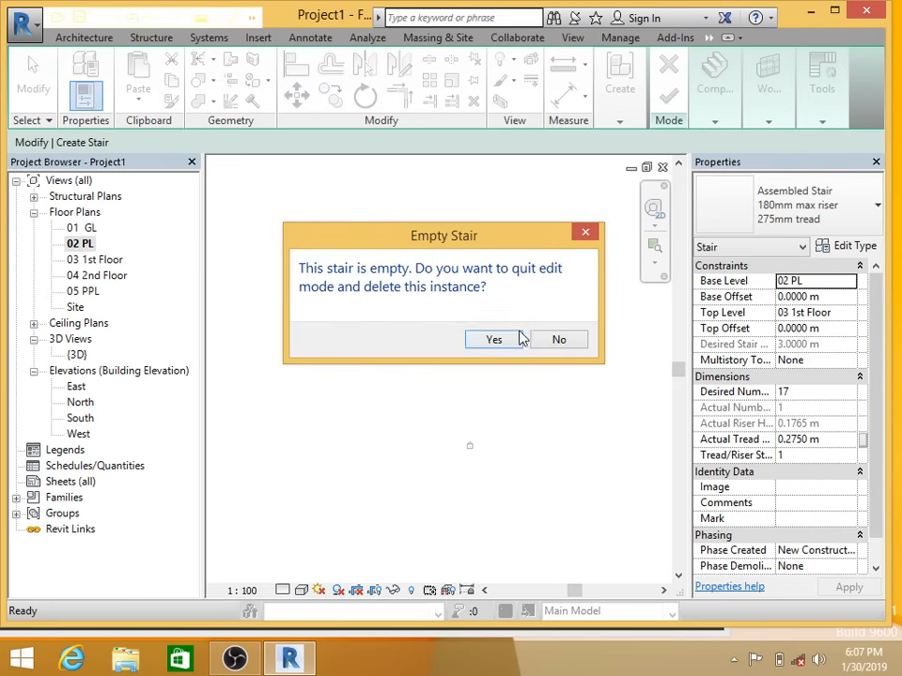
click(513, 340)
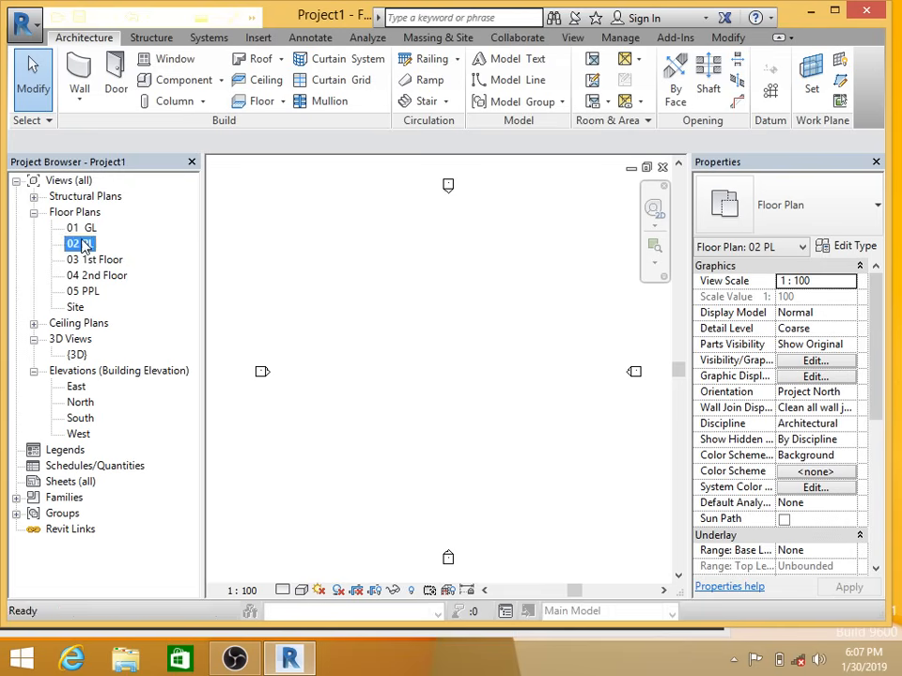
Step: Start a sketched stair run and draw an open three-sided boundary with a 3 m vertical side, a 2.5 m top edge and a parallel 3 m side
click(422, 101)
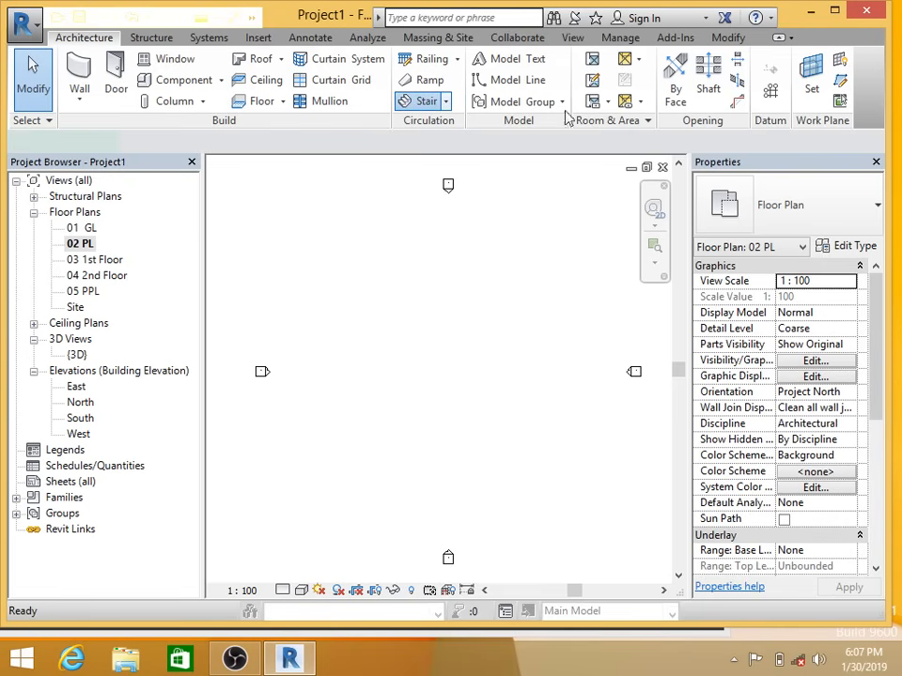
mouse_move(716, 111)
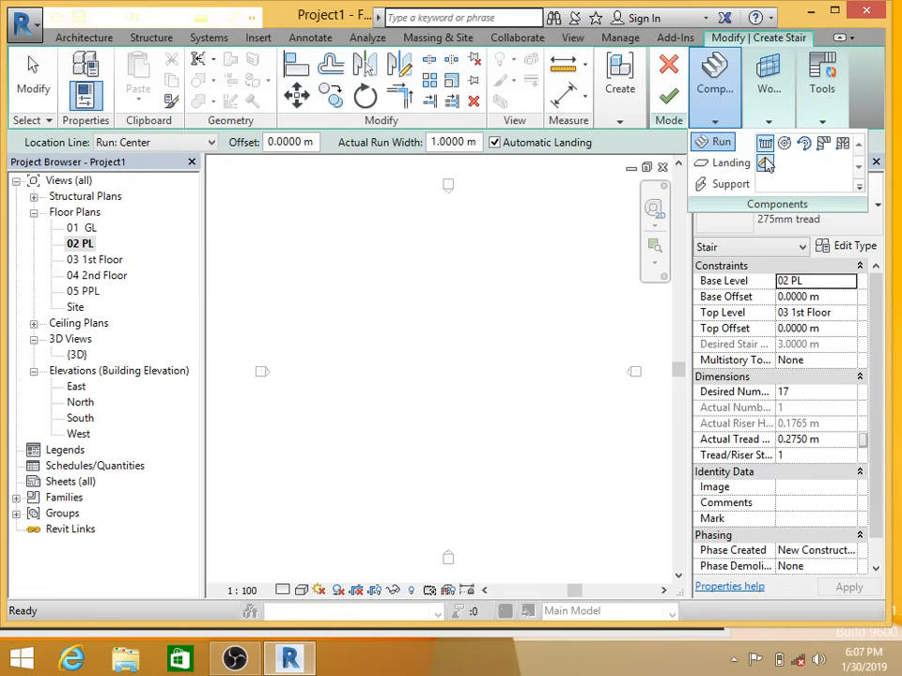
click(768, 171)
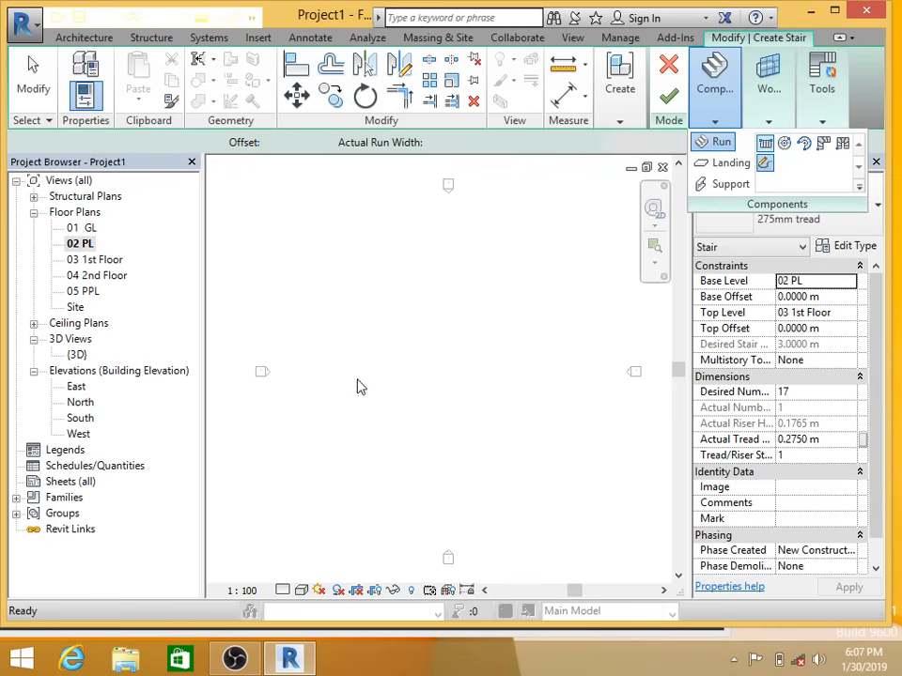
click(389, 437)
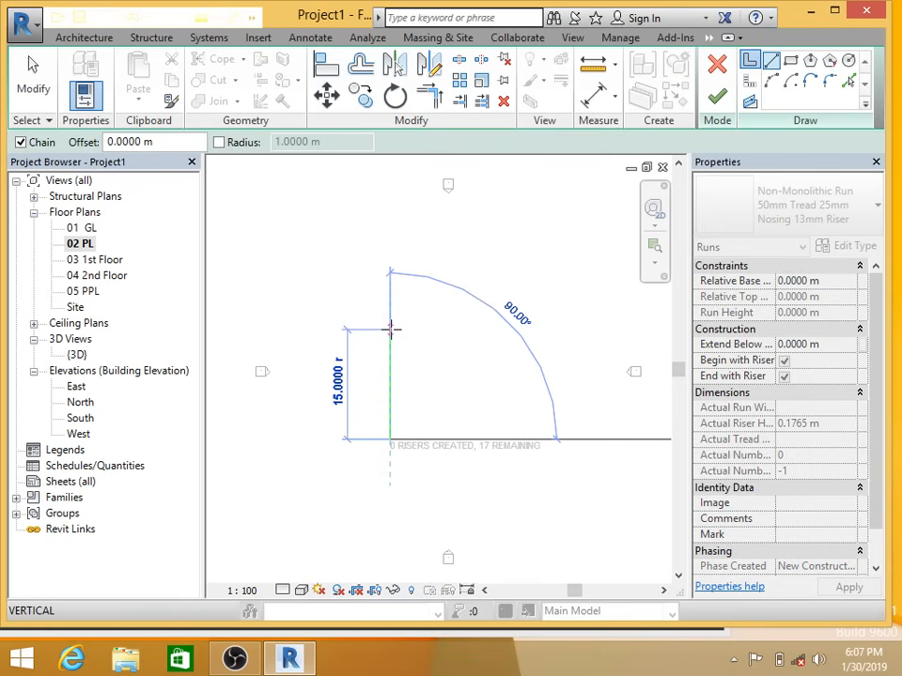
text(3)
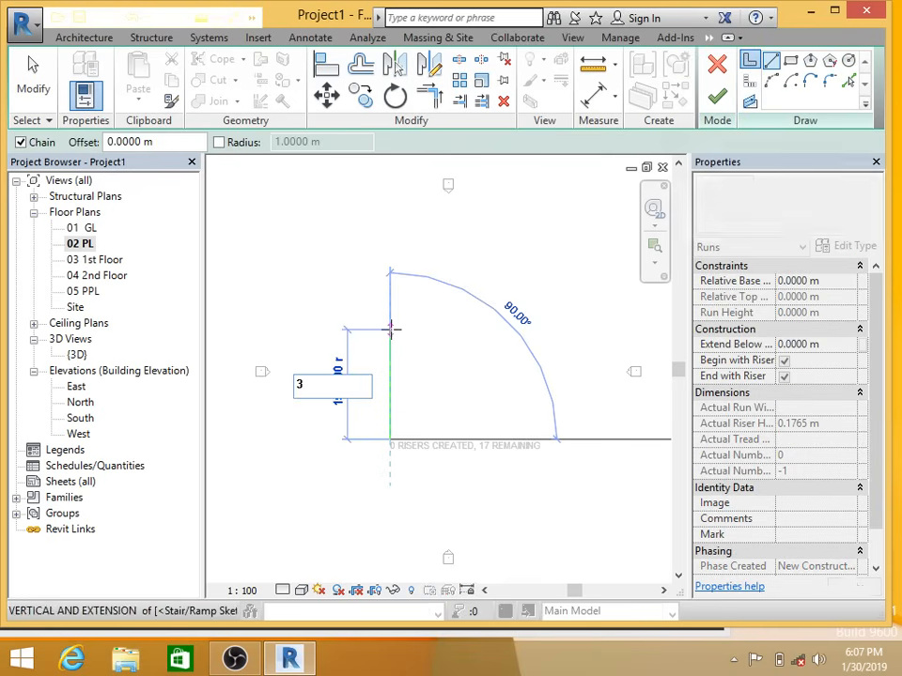
key(Return)
scroll(409, 432, up, 5)
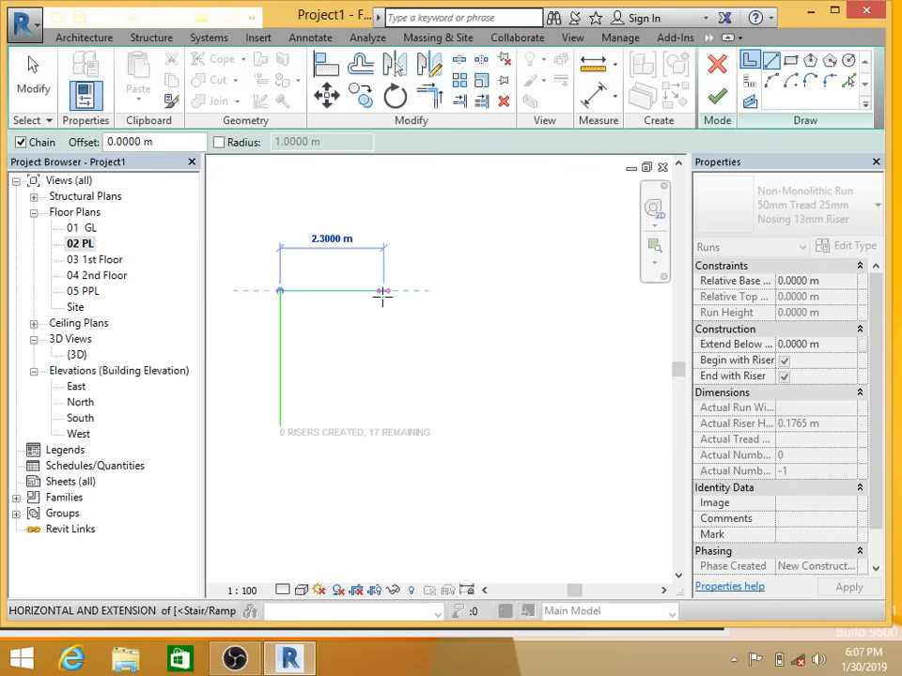
text(2.5)
key(Return)
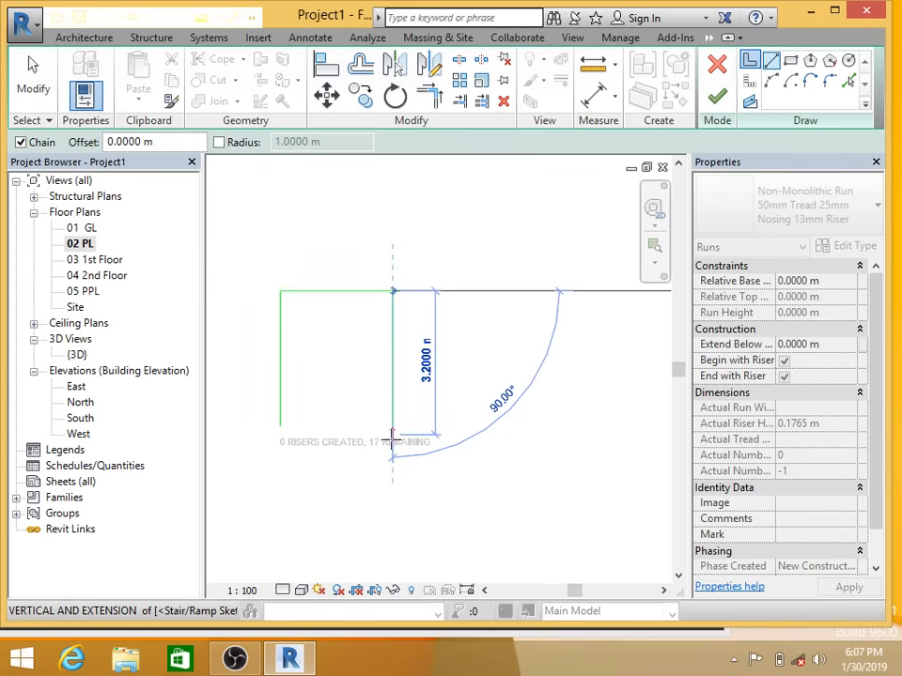
text(3)
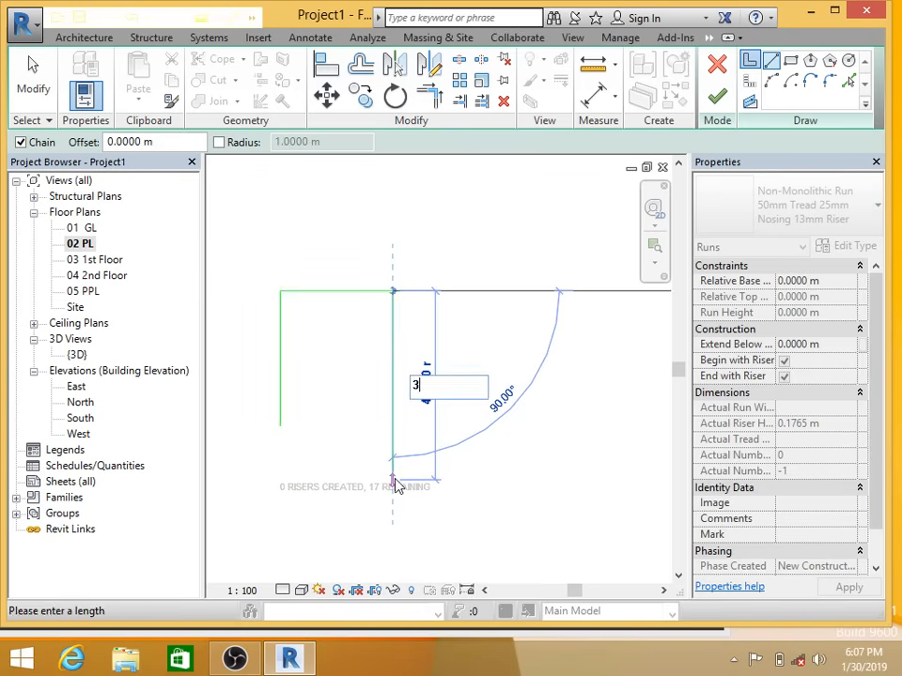
key(Return)
scroll(375, 428, up, 2)
key(Escape)
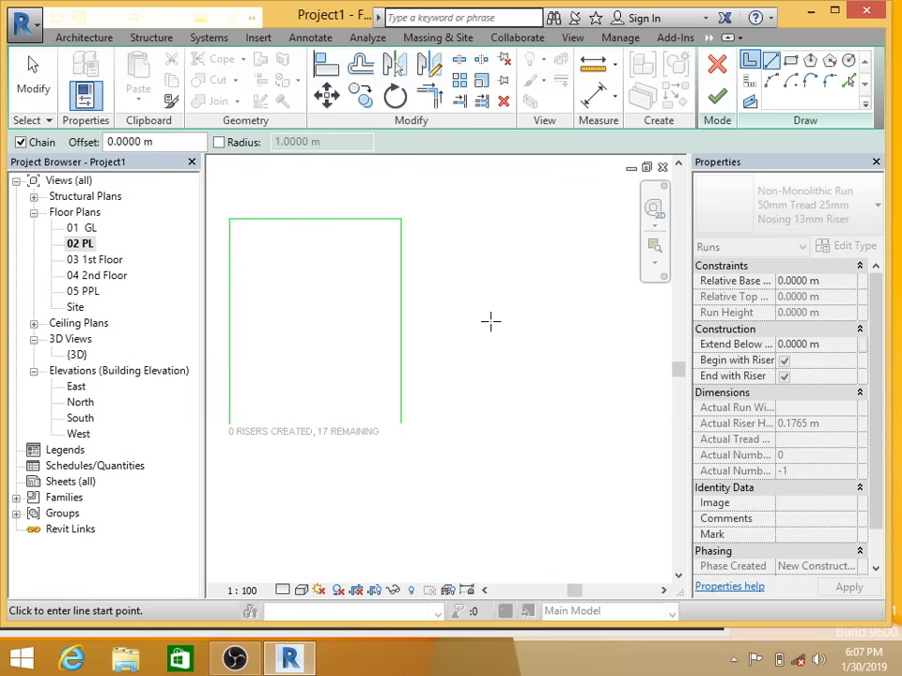
Step: Offset the three boundary lines 1 m inward with Pick Lines to form the inner boundary of the run
click(844, 81)
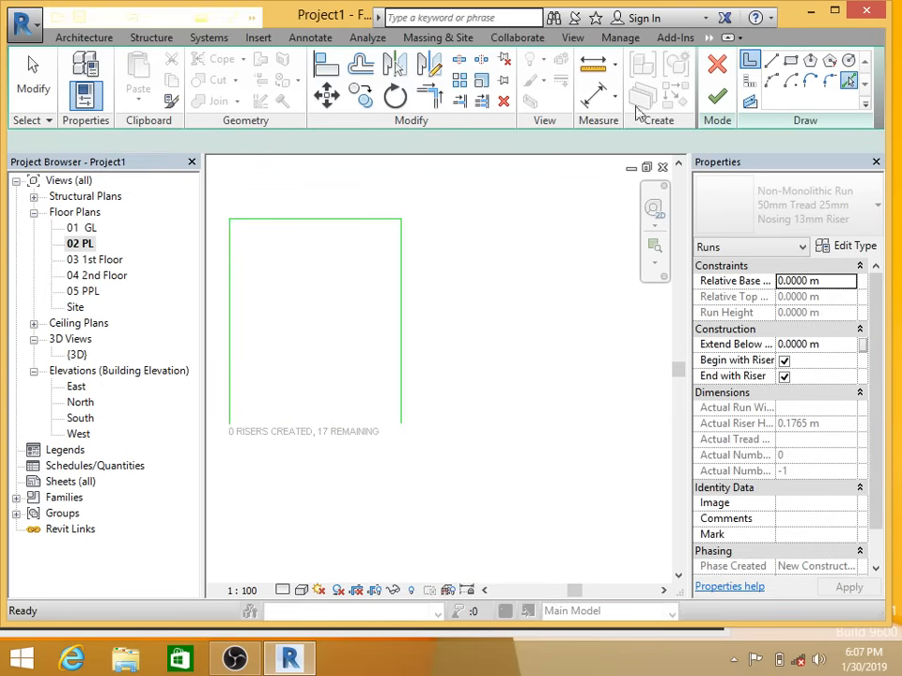
double_click(141, 145)
text(3)
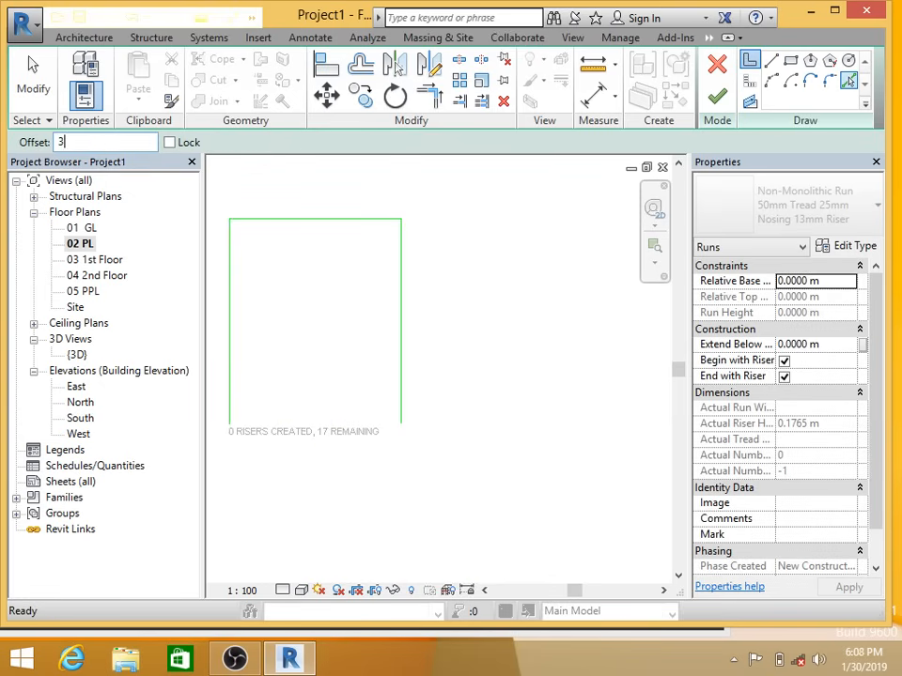
key(Return)
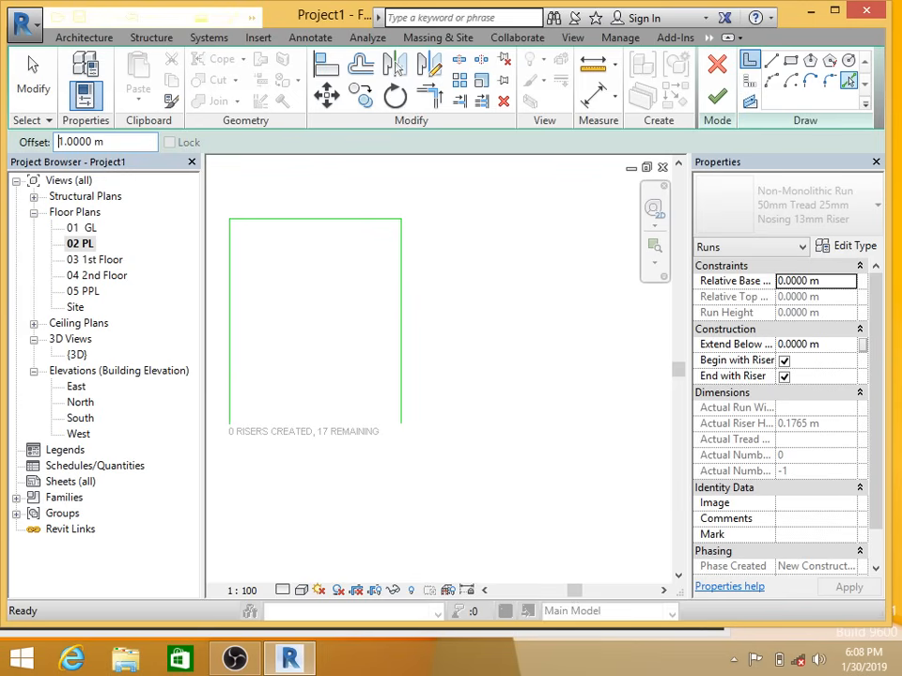
click(236, 299)
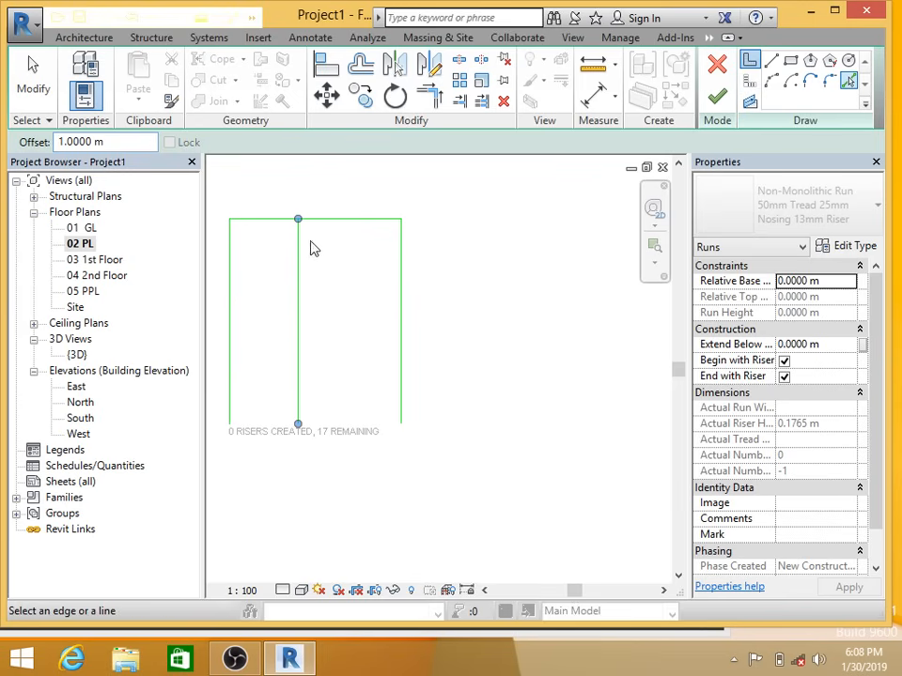
click(324, 222)
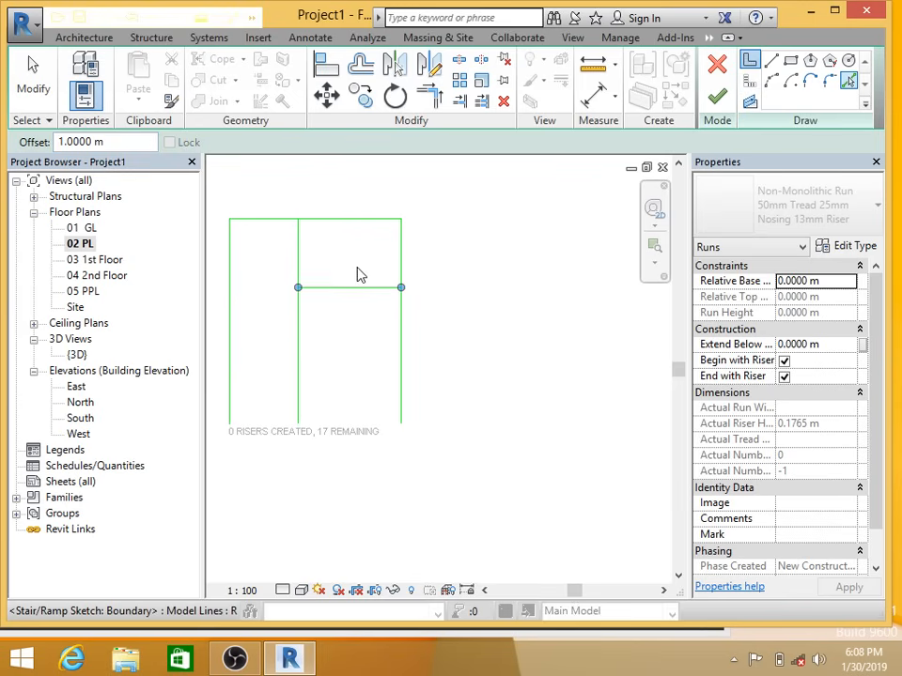
click(401, 340)
middle_drag(447, 370, 531, 370)
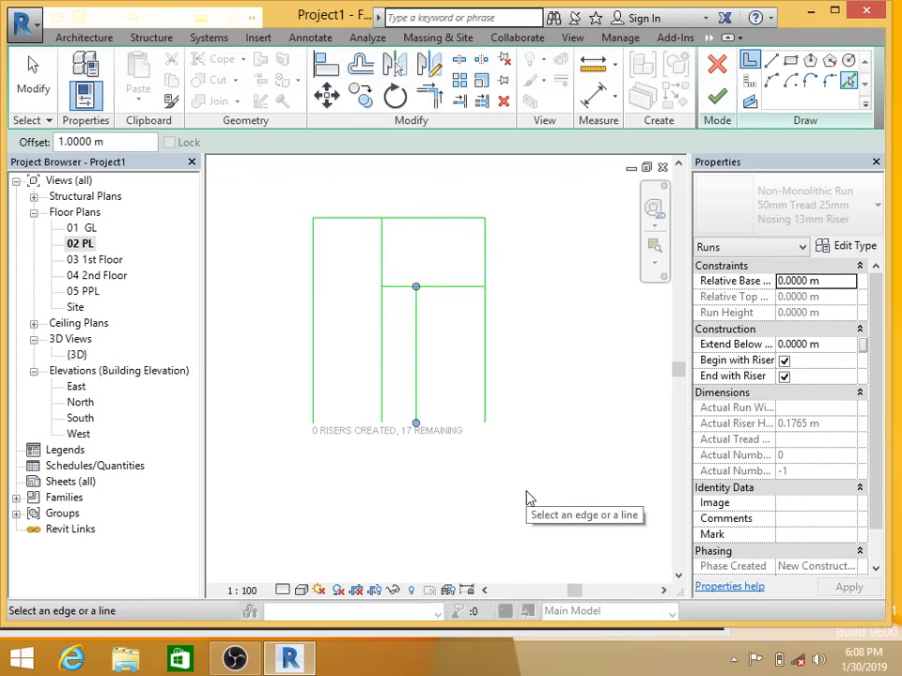
middle_drag(481, 452, 505, 453)
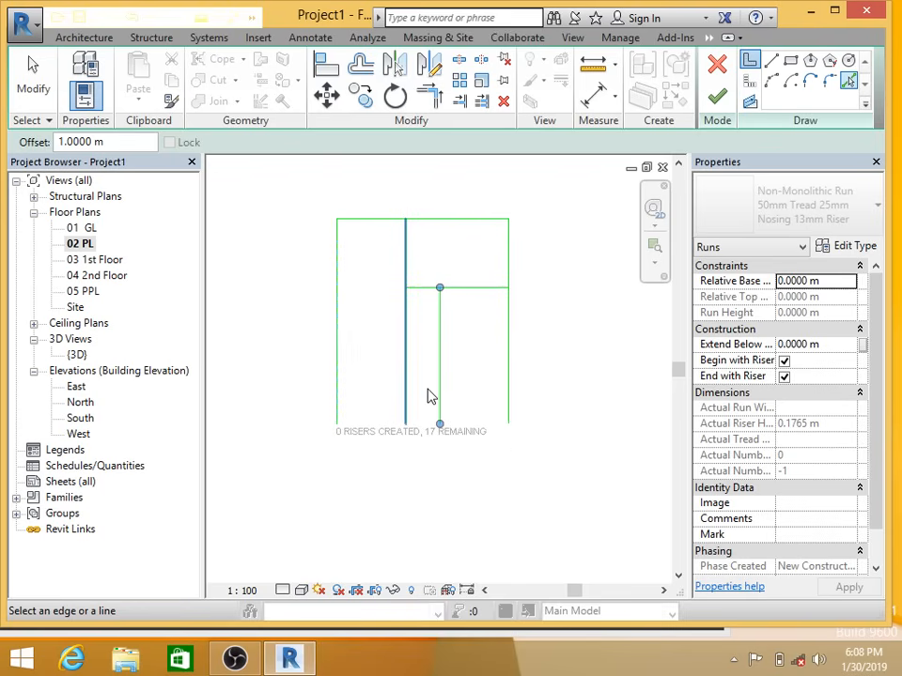
middle_drag(497, 355, 477, 385)
scroll(431, 328, up, 4)
key(Escape)
key(Escape)
Step: Trim the inner boundary lines to corners so they form an open U inside the outer boundary
scroll(438, 327, down, 2)
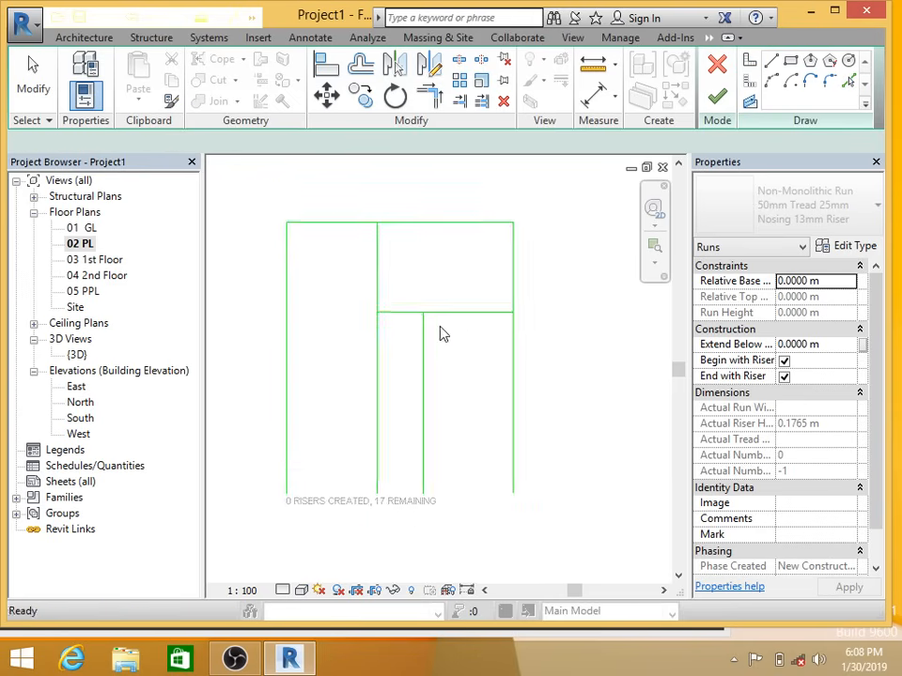
scroll(442, 326, up, 1)
scroll(460, 319, down, 2)
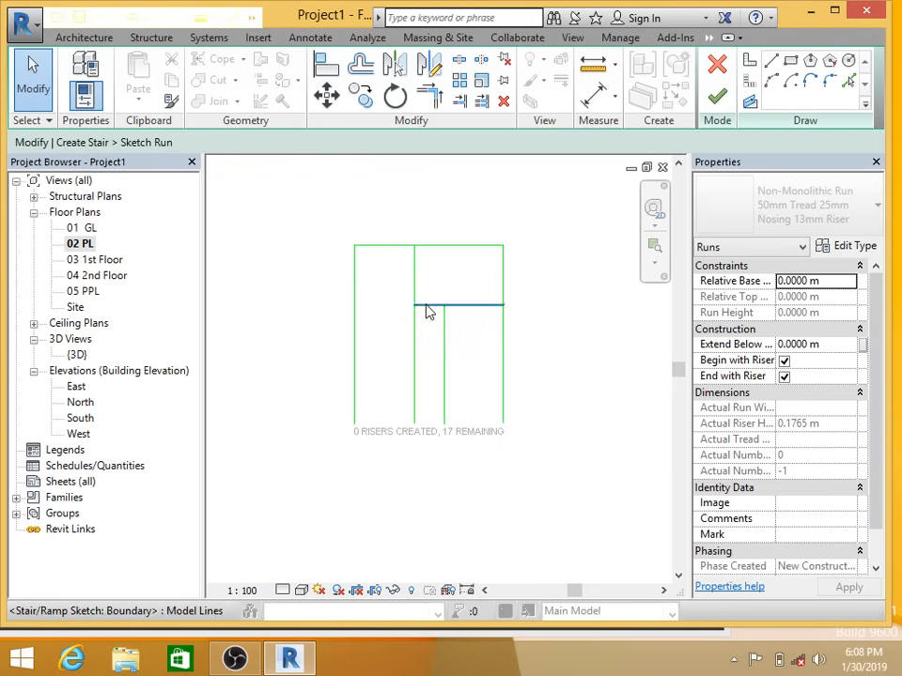
click(429, 94)
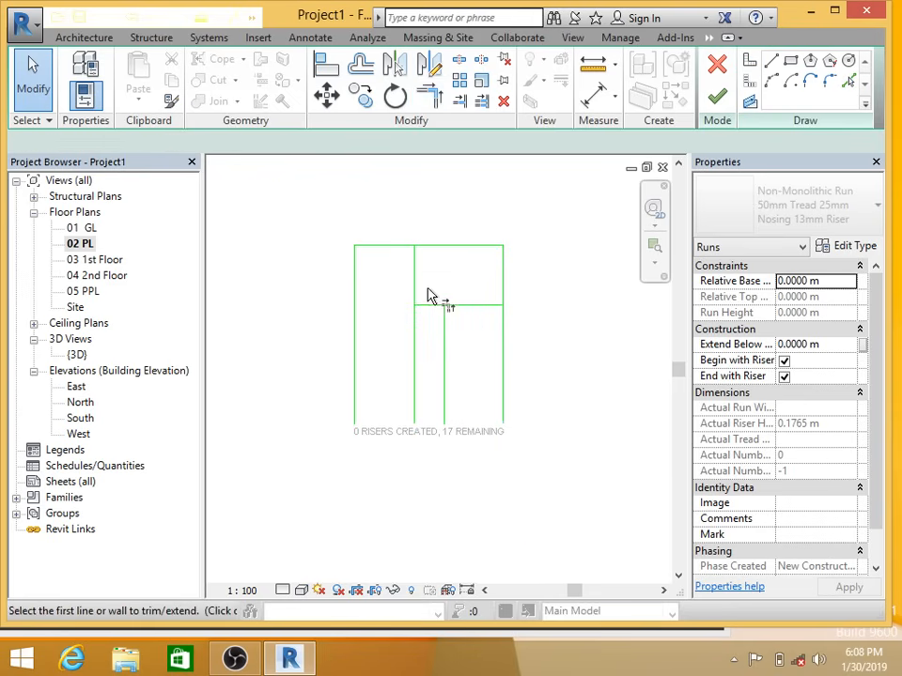
click(425, 306)
click(415, 310)
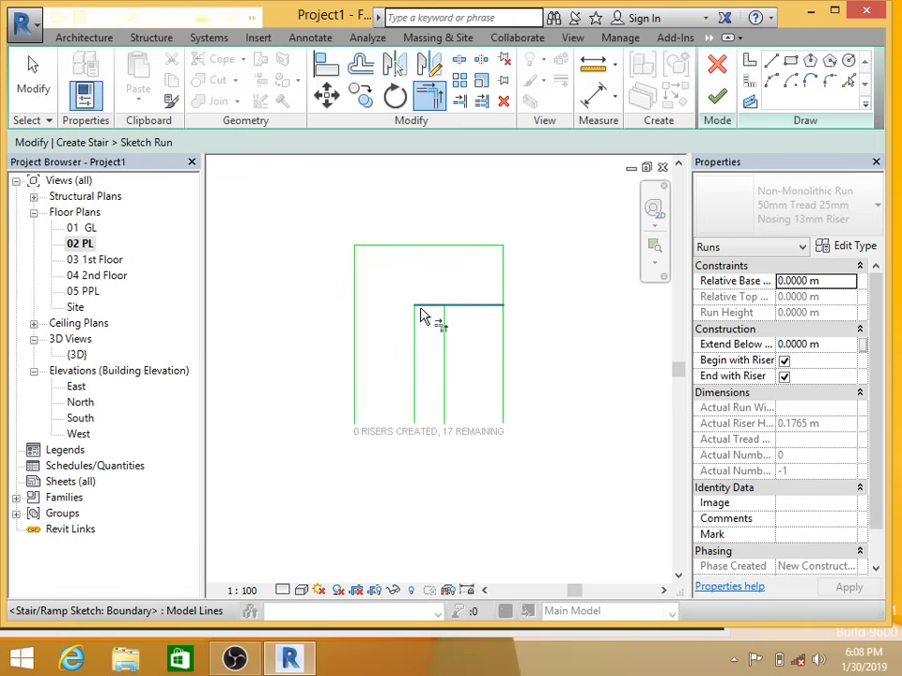
click(443, 343)
scroll(434, 383, down, 1)
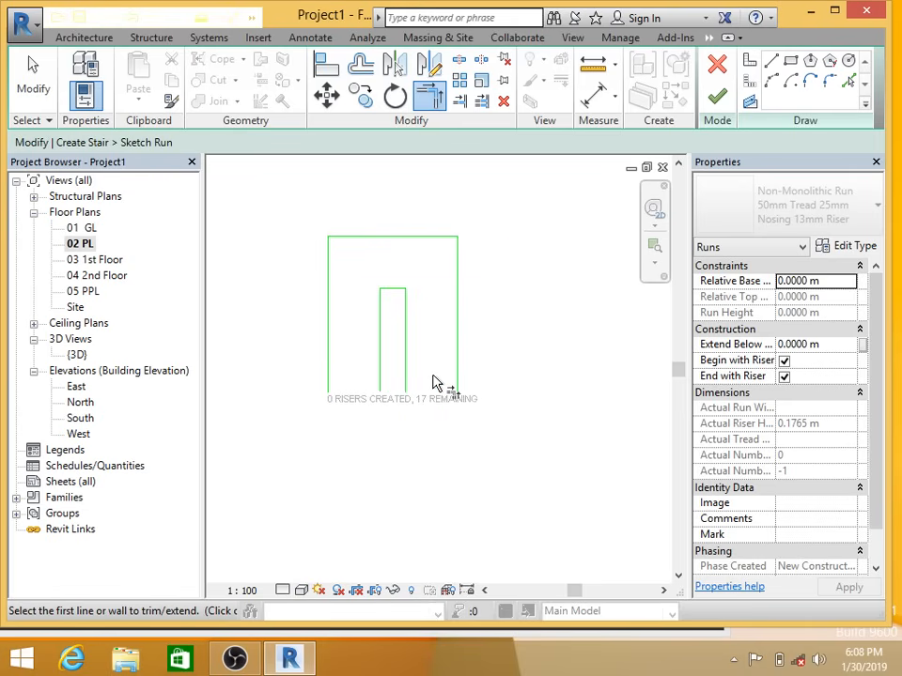
Step: Draw a 1 m riser line across the lower end of the left flight, between the inner and outer boundaries
scroll(417, 367, up, 3)
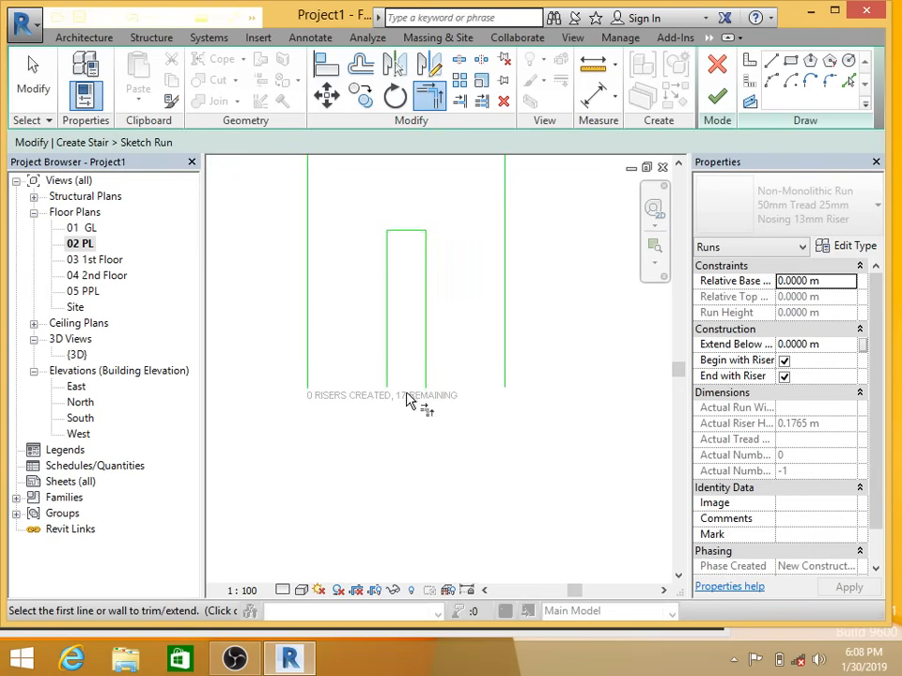
click(752, 84)
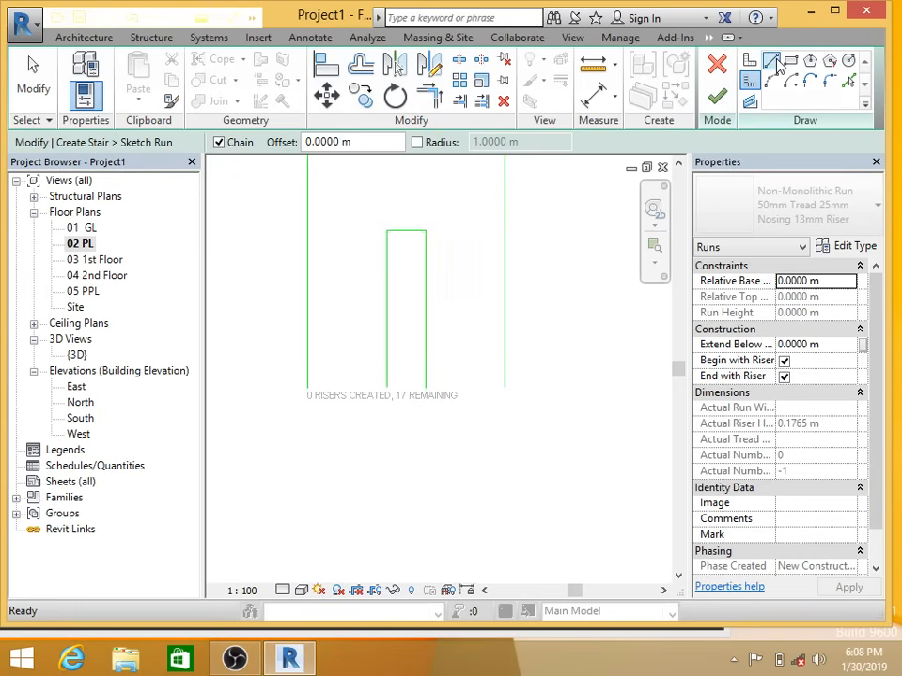
click(771, 61)
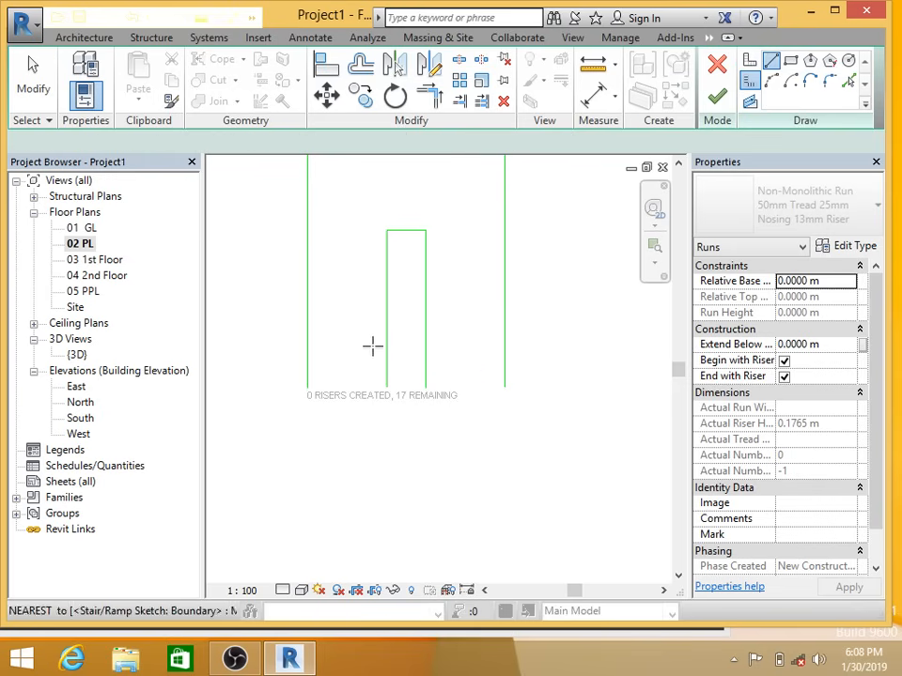
click(386, 385)
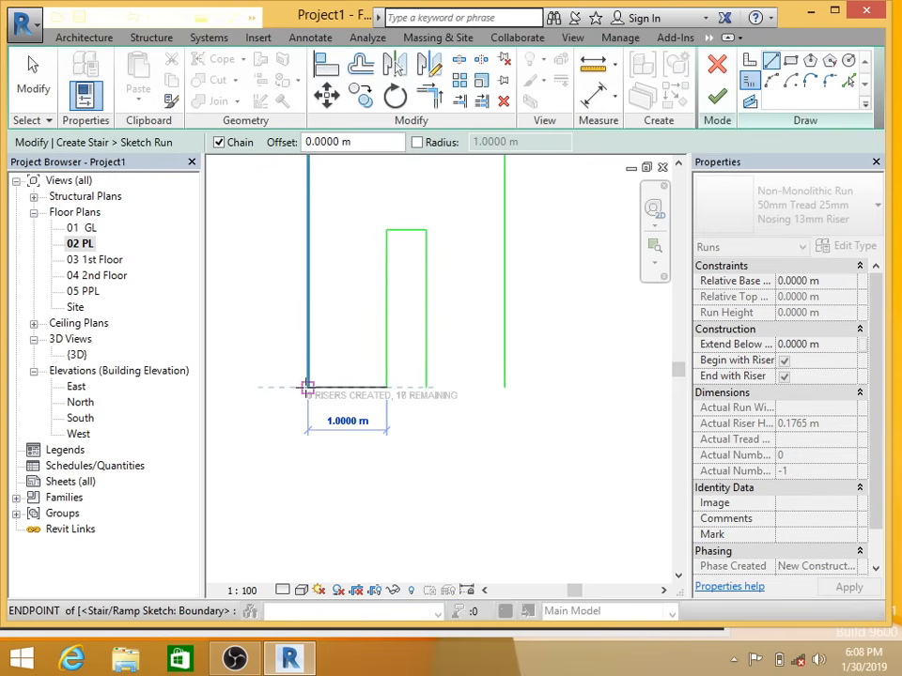
click(307, 386)
scroll(364, 420, up, 2)
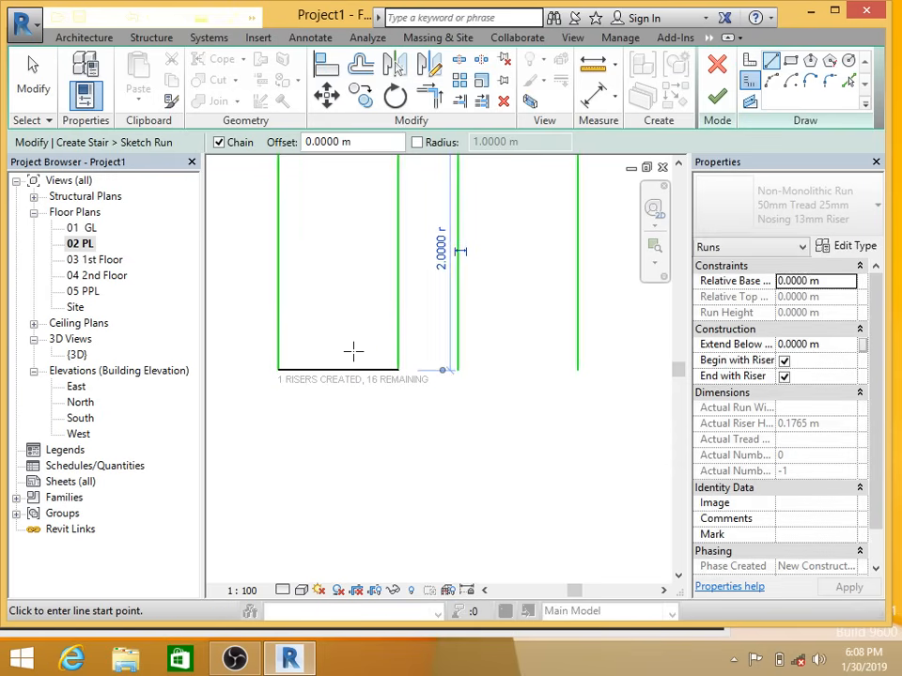
Step: Add nine more riser lines up the left flight with Pick Lines, each offset 0.25 m from the previous one
click(851, 84)
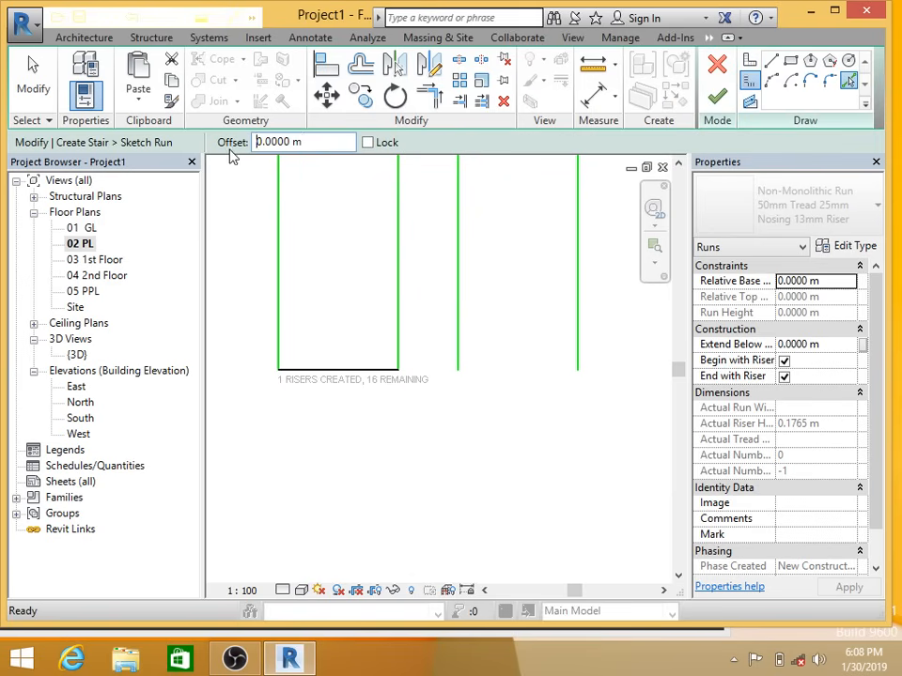
drag(318, 146, 200, 150)
text(.25)
key(Return)
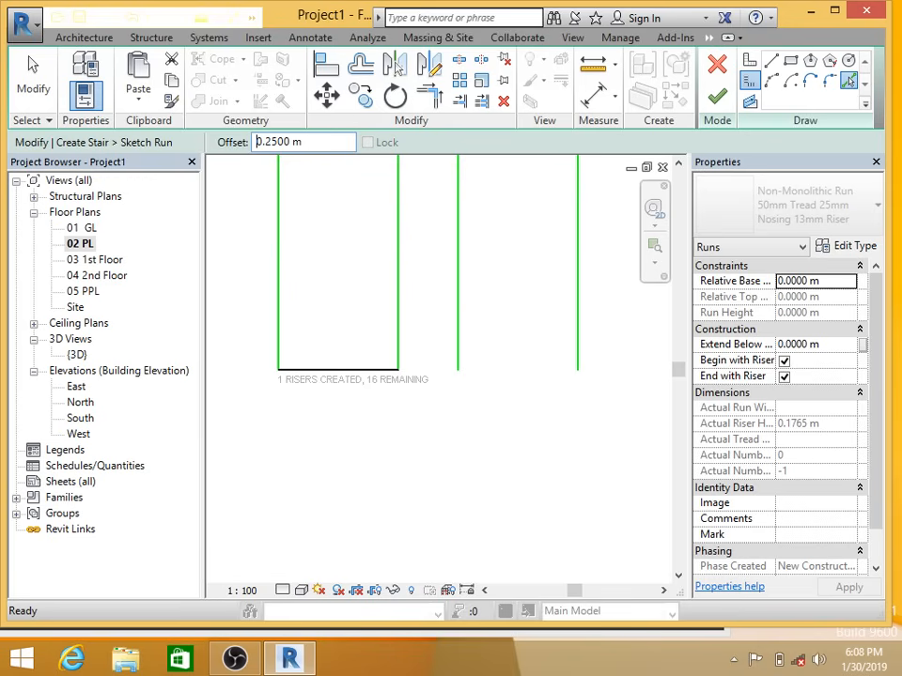
click(322, 369)
click(324, 340)
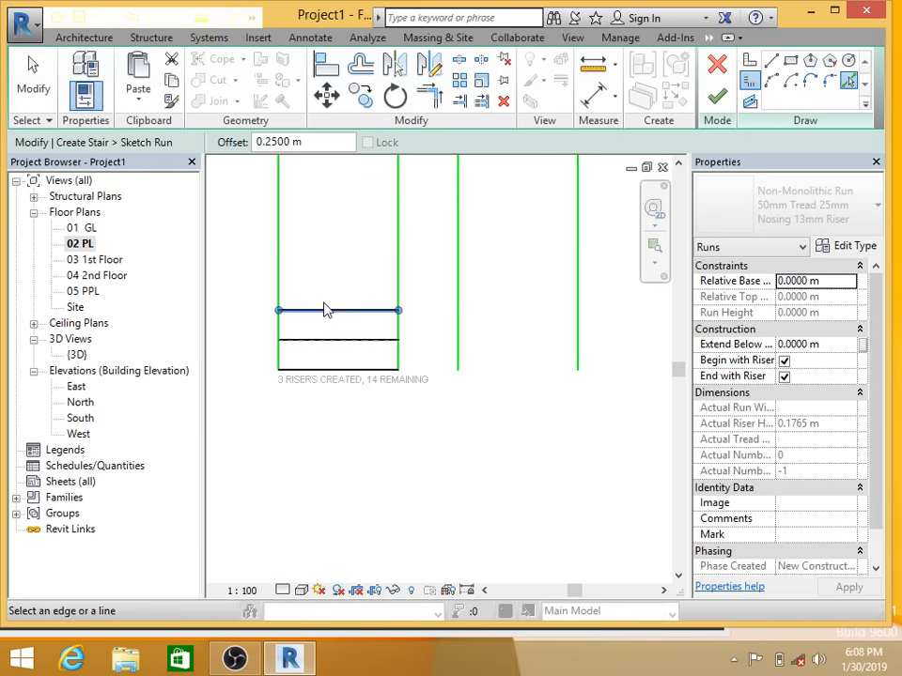
click(332, 309)
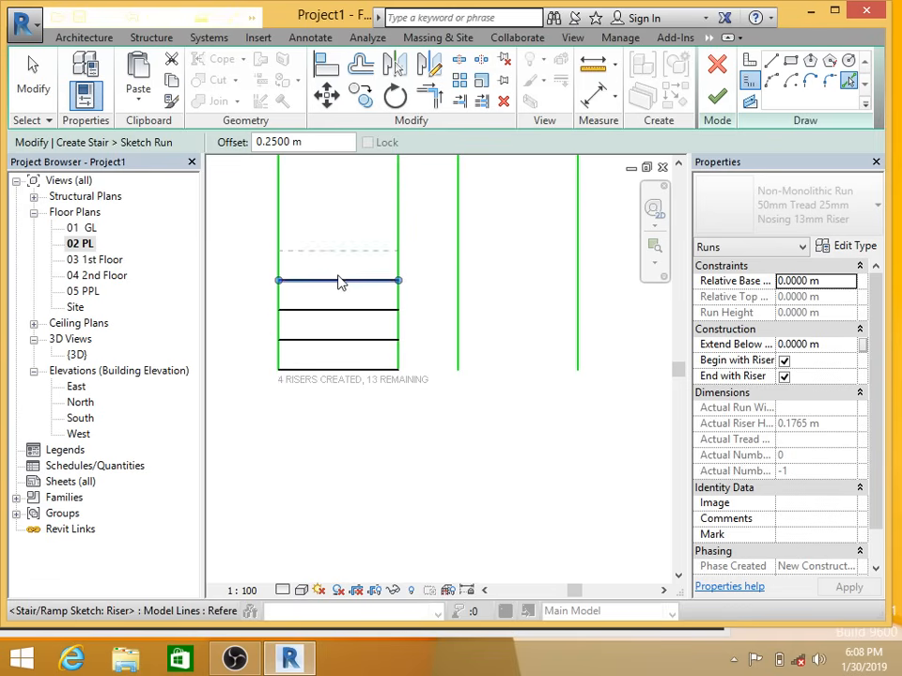
click(340, 280)
click(347, 252)
scroll(375, 187, up, 1)
middle_drag(375, 187, 365, 299)
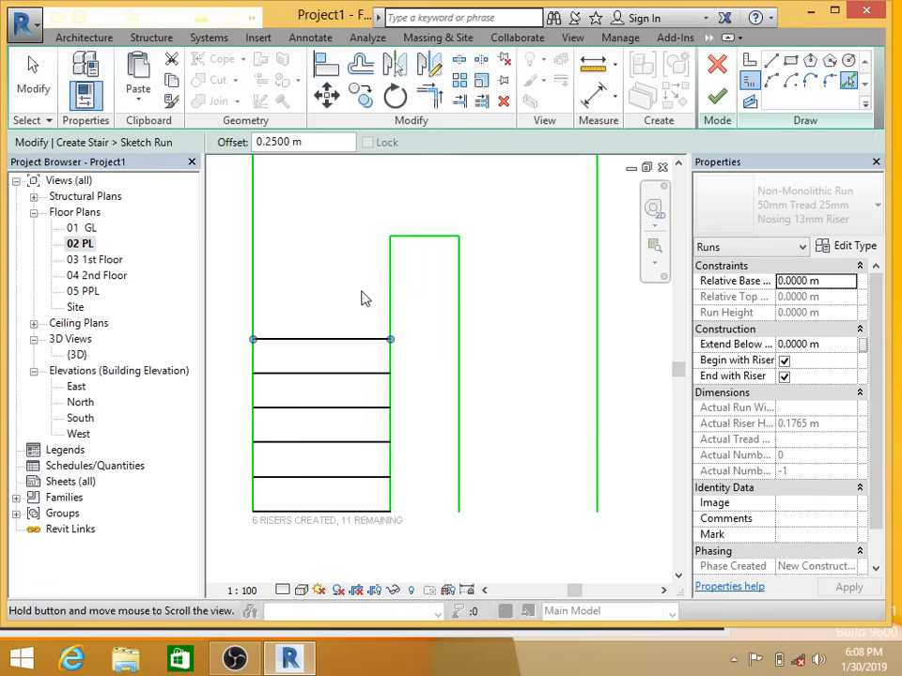
click(328, 339)
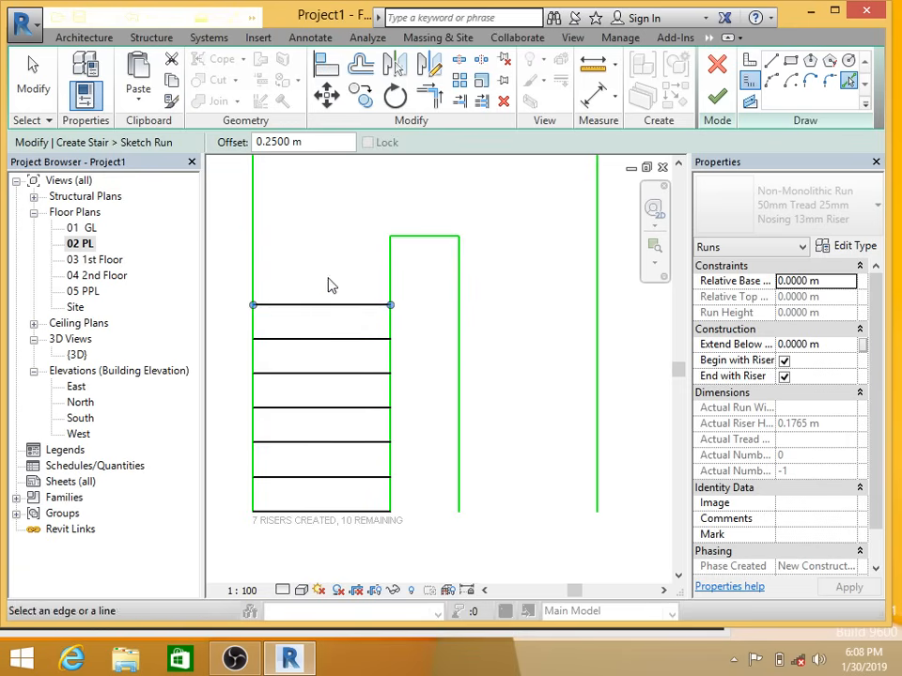
click(328, 304)
click(338, 270)
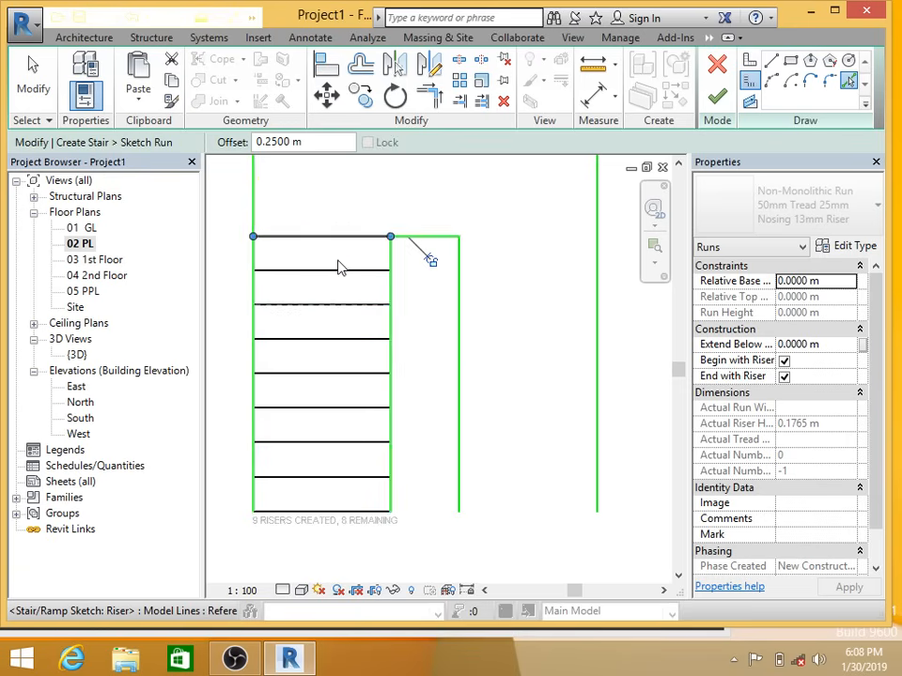
click(345, 240)
mouse_move(424, 219)
middle_down()
mouse_move(433, 277)
mouse_move(414, 232)
middle_up()
scroll(414, 232, down, 1)
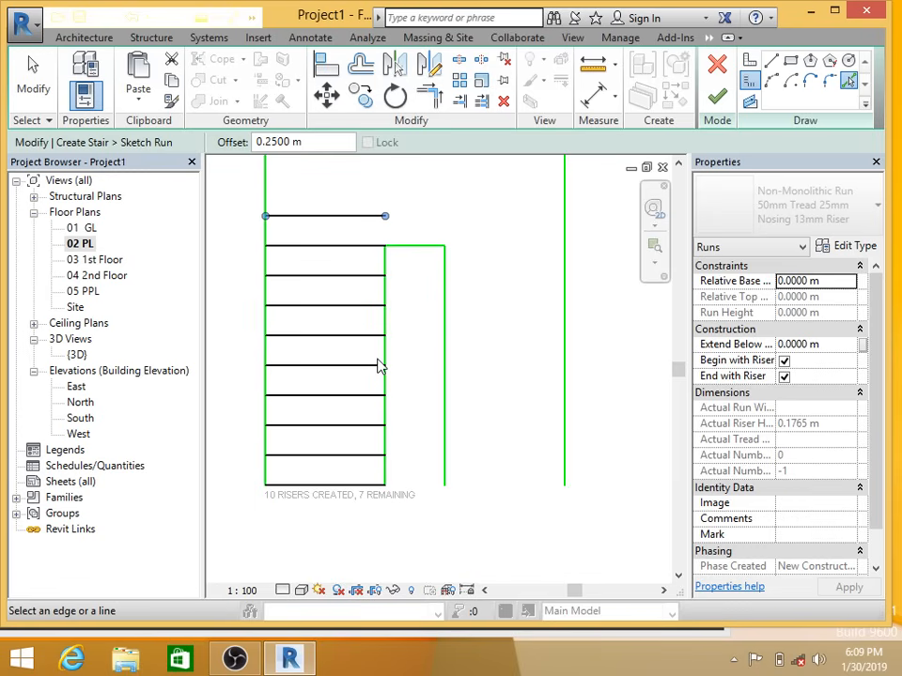
key(Escape)
drag(353, 198, 318, 498)
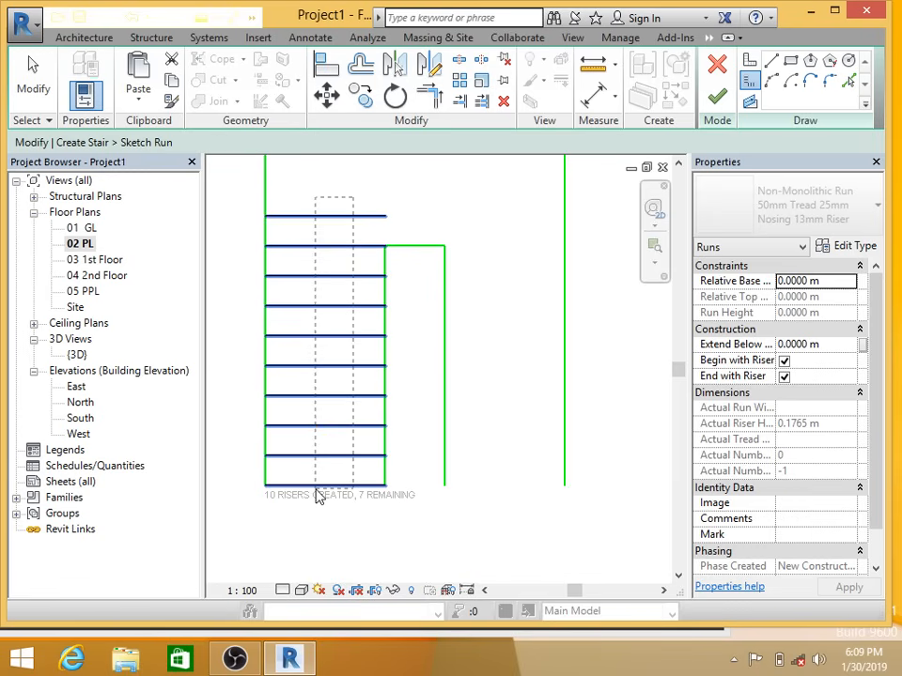
drag(317, 498, 317, 498)
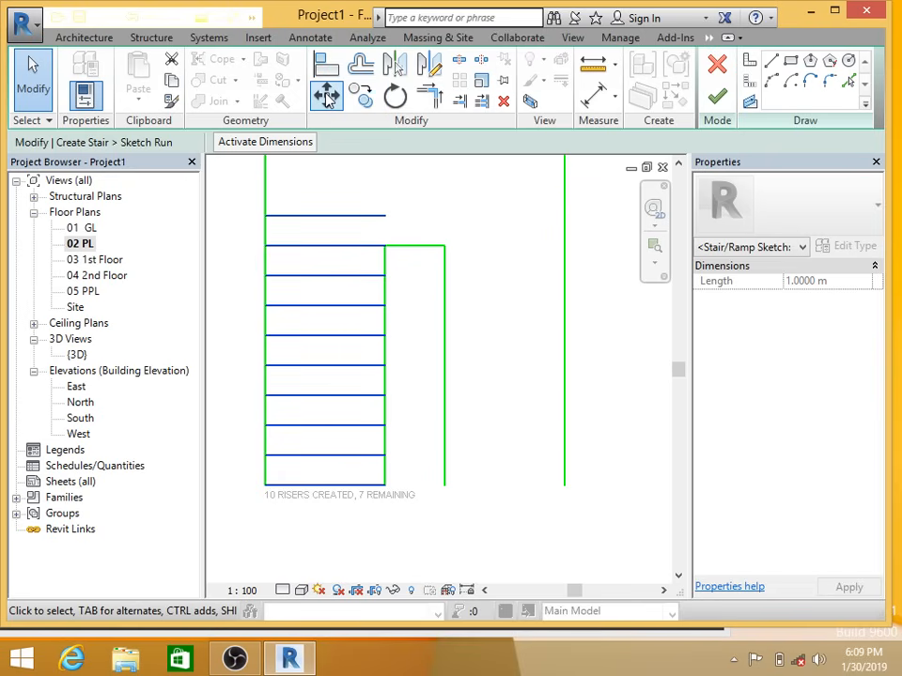
click(326, 97)
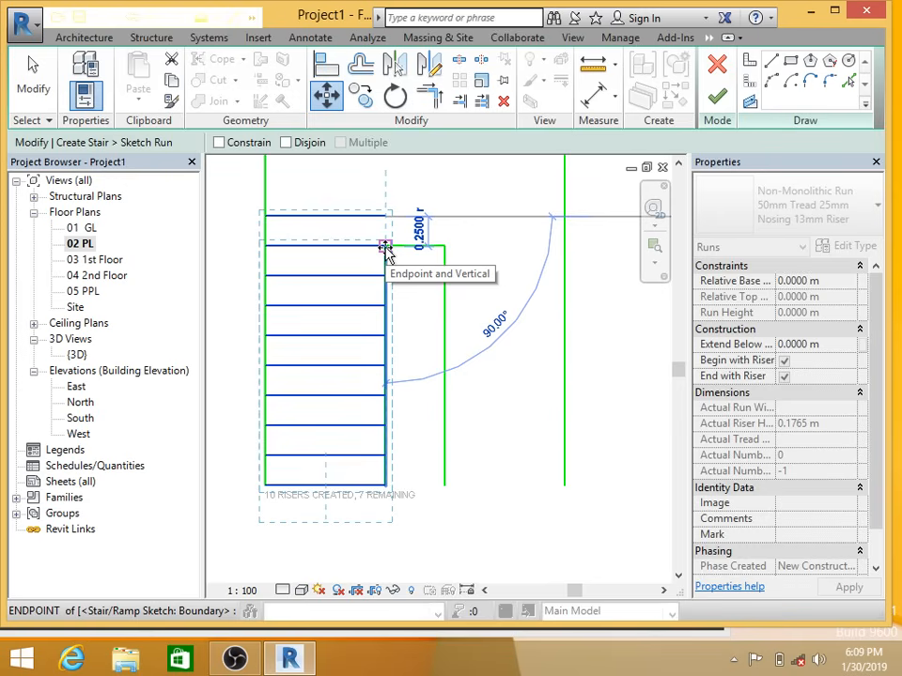
key(Escape)
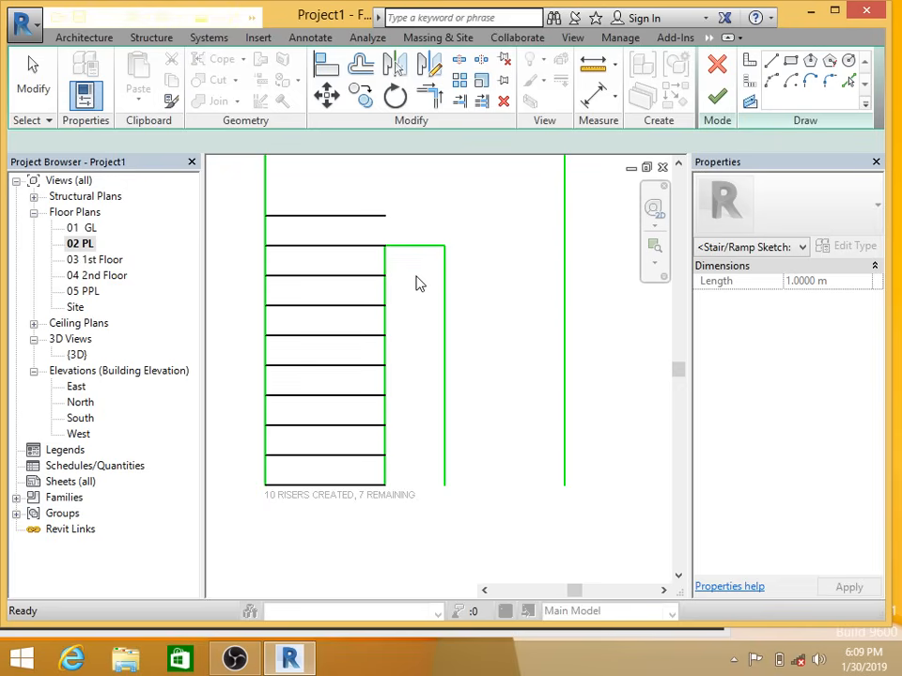
Step: Undo the riser line placed above the inner boundary's corner on the left flight
key(ctrl+z)
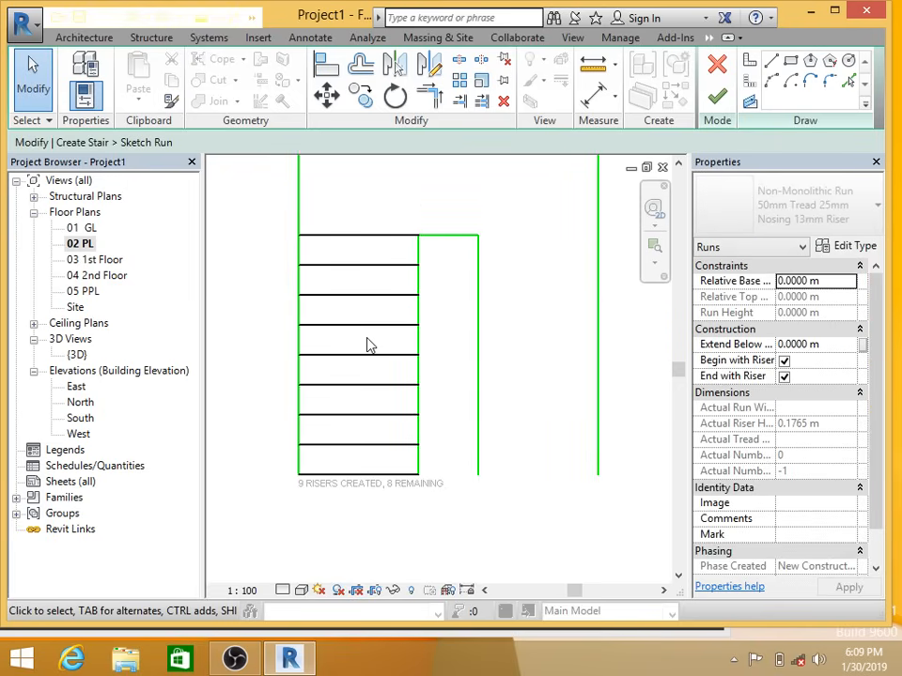
key(ctrl+z)
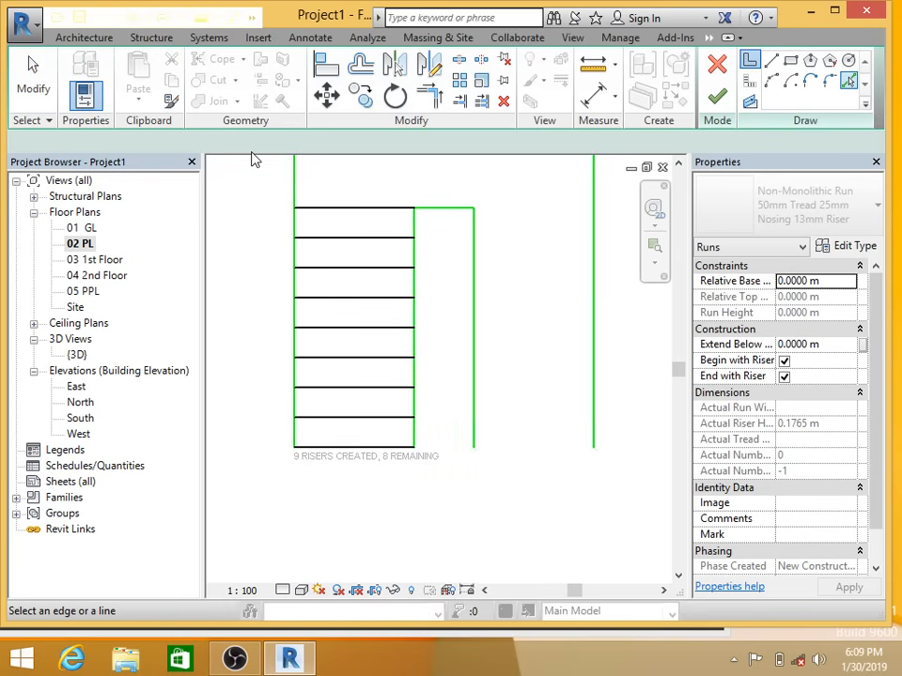
Step: Add a riser line 0.25 m below the left flight's lowest riser with Pick Lines
text(.2)
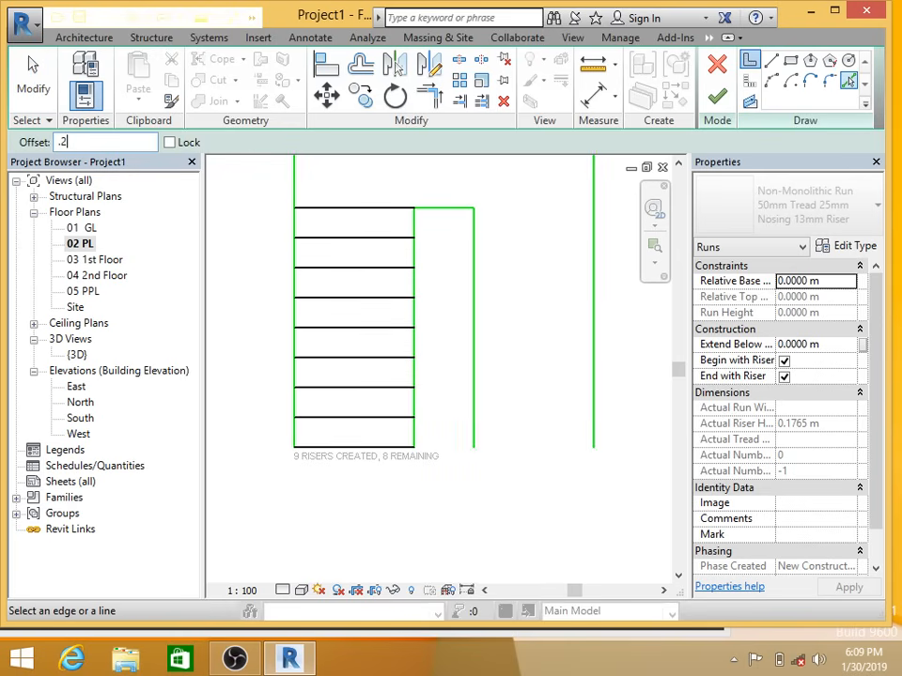
text(5)
key(Return)
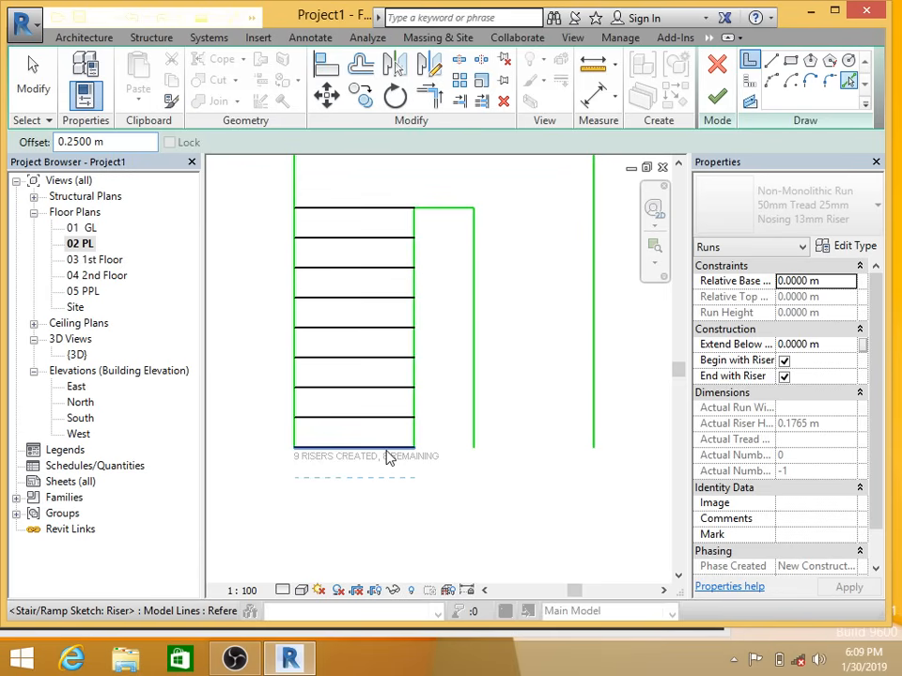
click(772, 82)
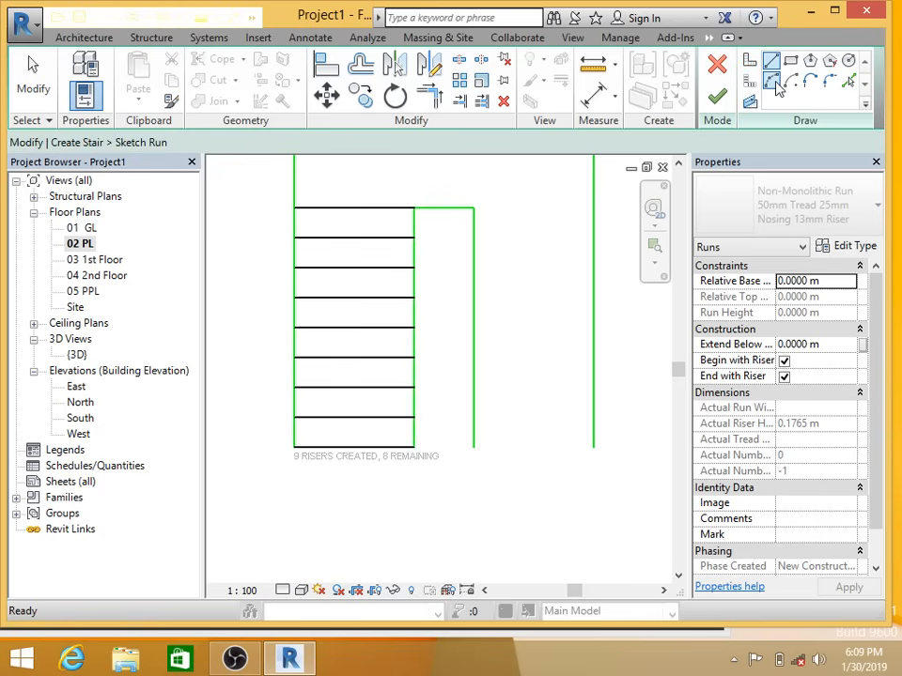
click(849, 83)
click(851, 85)
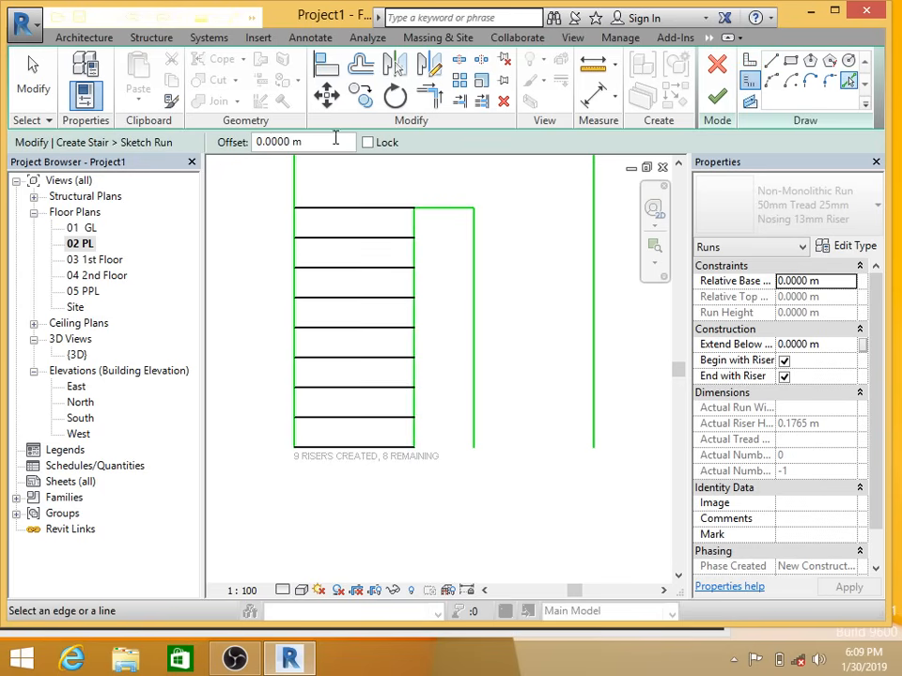
drag(336, 140, 170, 148)
text(.25)
key(Return)
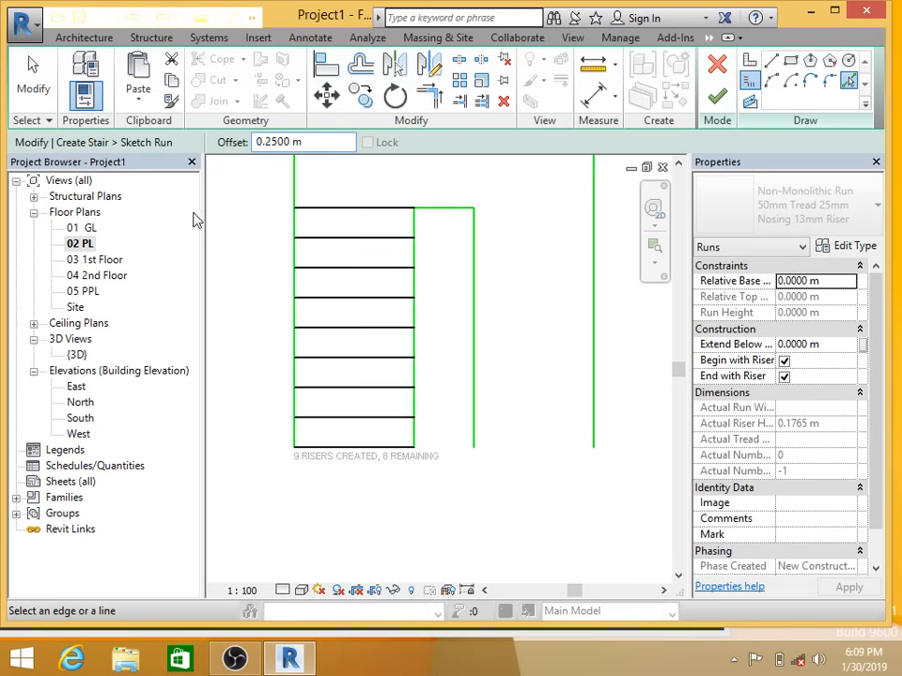
click(376, 451)
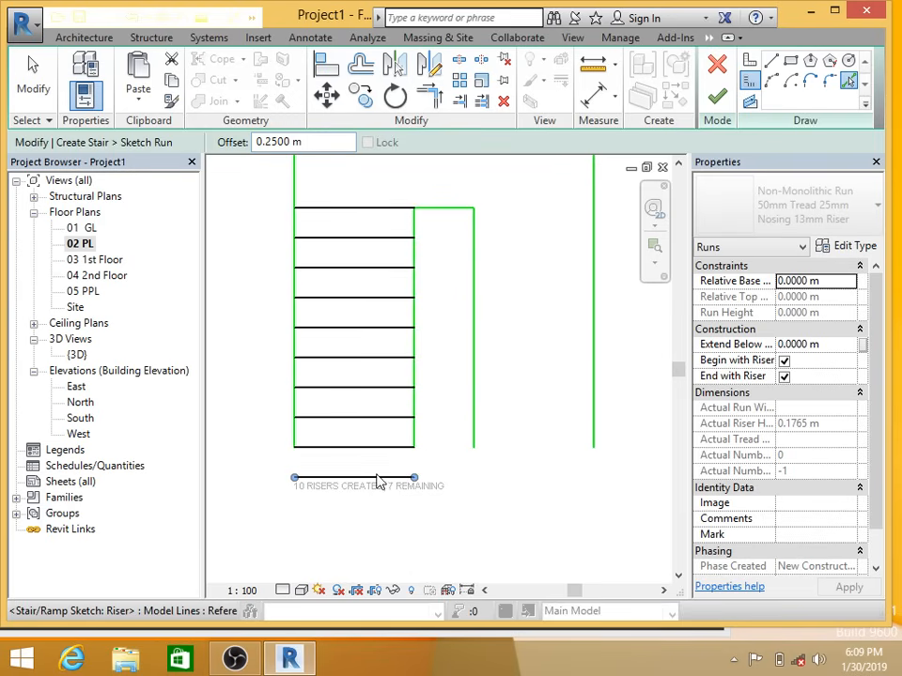
Step: Trim/Extend the inner and outer boundary lines of the left flight to corners with the new lowest riser
click(428, 96)
click(416, 409)
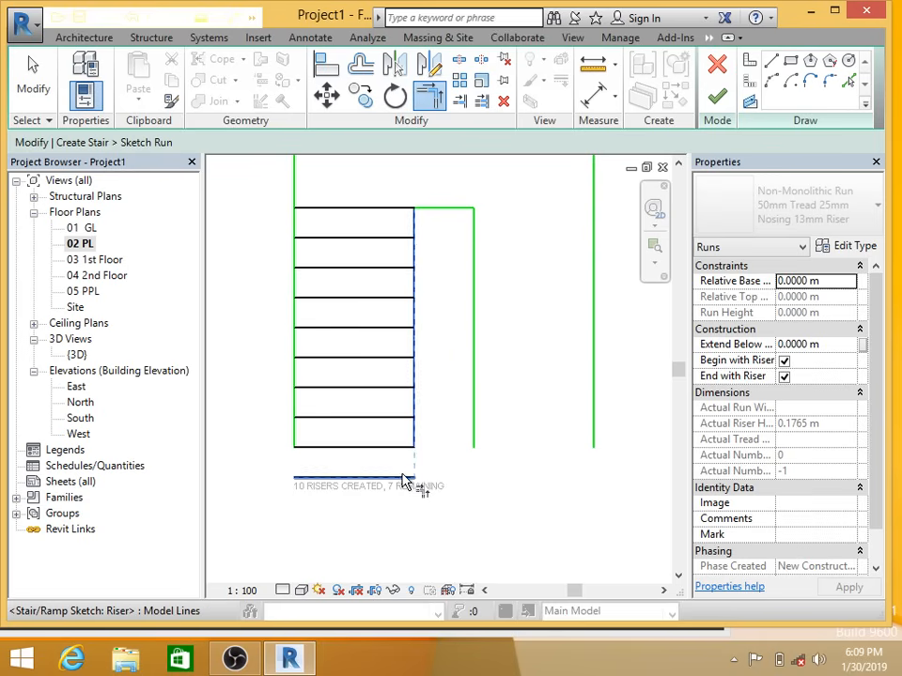
click(414, 478)
click(297, 439)
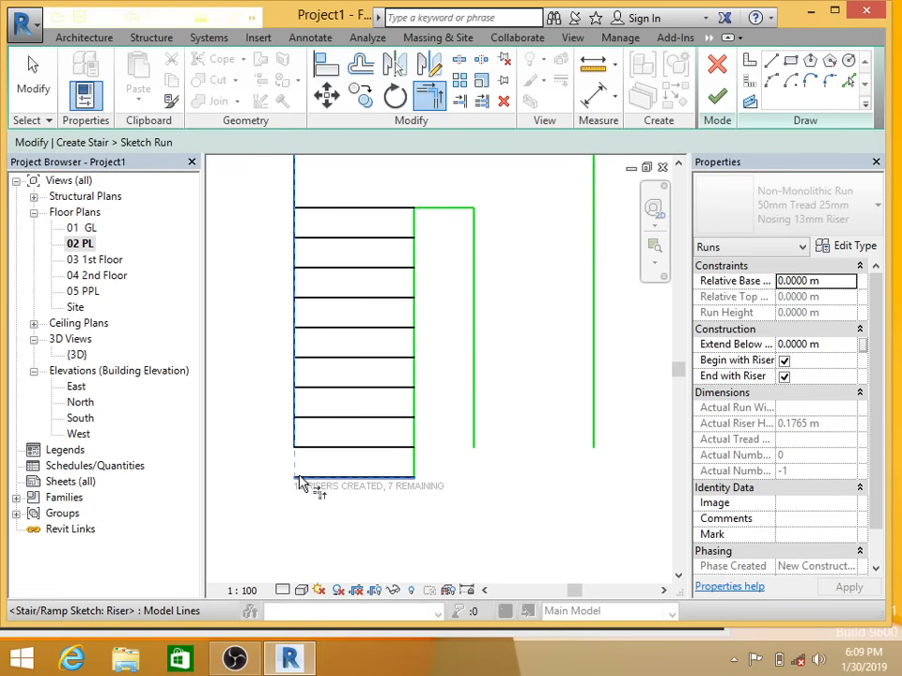
click(299, 479)
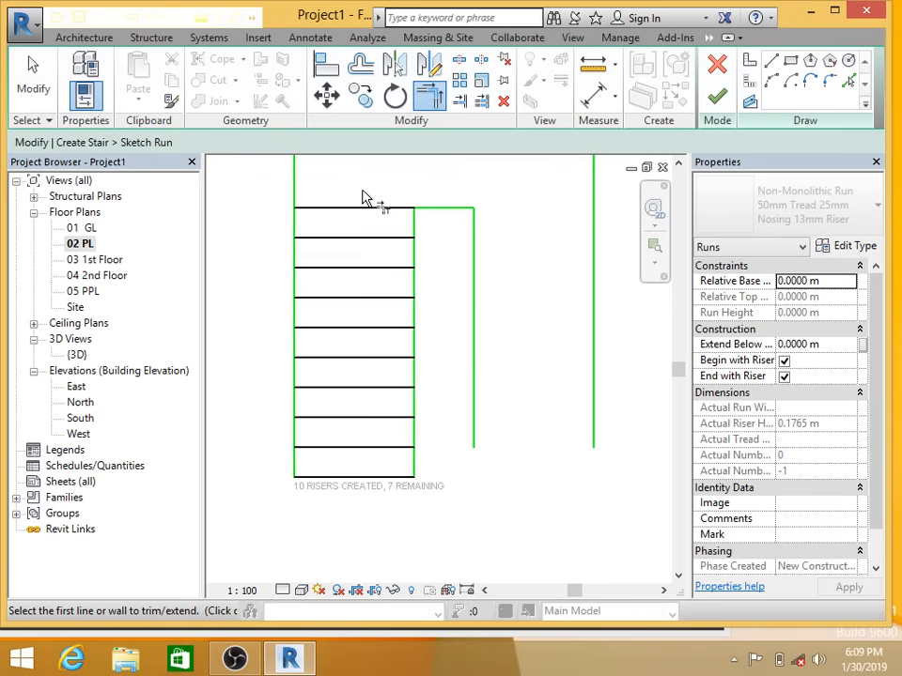
Step: Mirror a copy of the ten left-flight risers onto the right flight, about an axis drawn through the midpoints of the inner and outer top boundaries
middle_drag(362, 190, 359, 267)
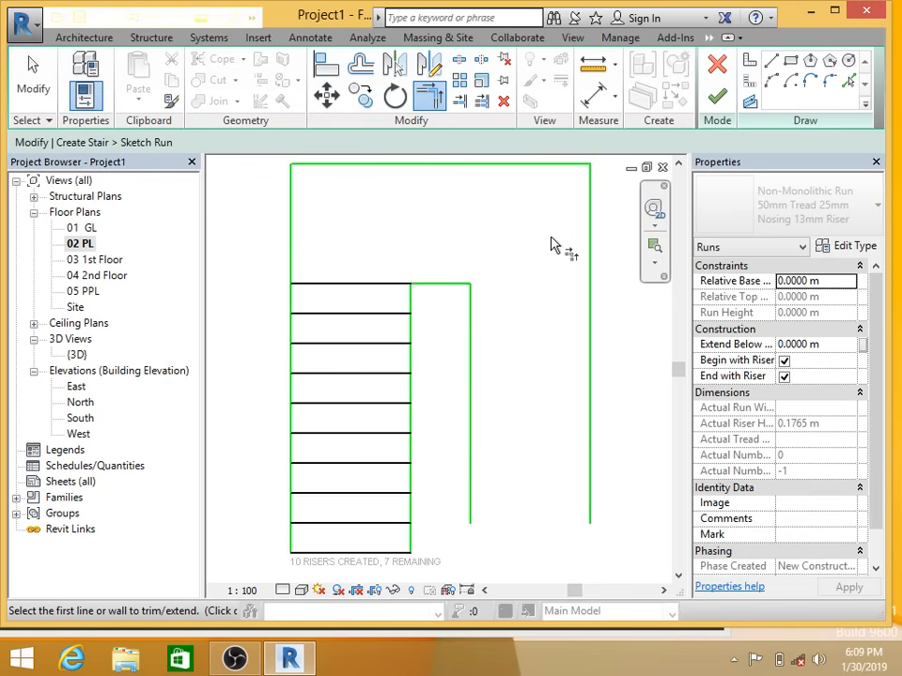
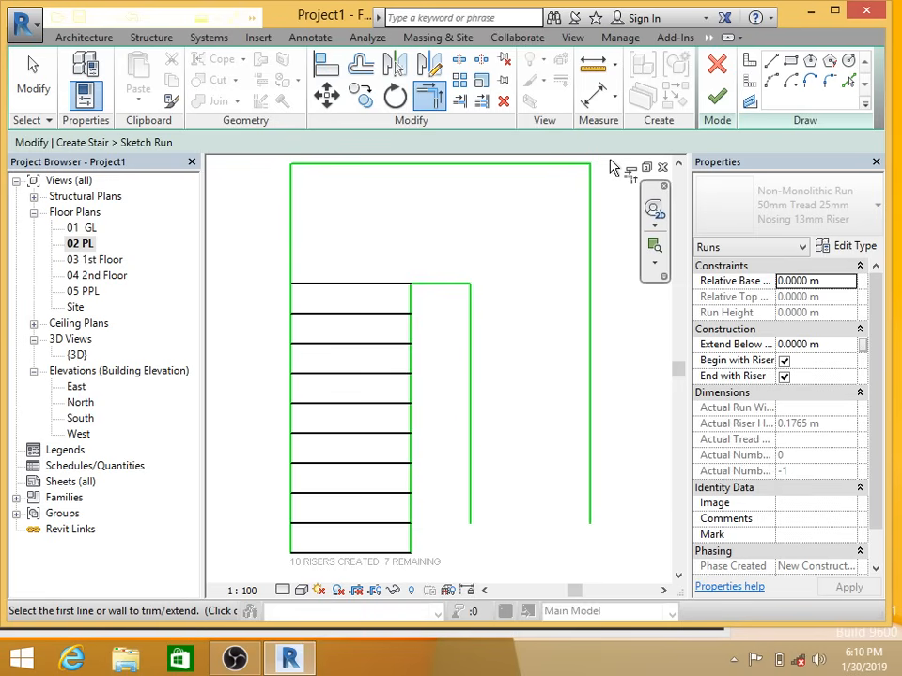
key(Escape)
drag(358, 244, 320, 568)
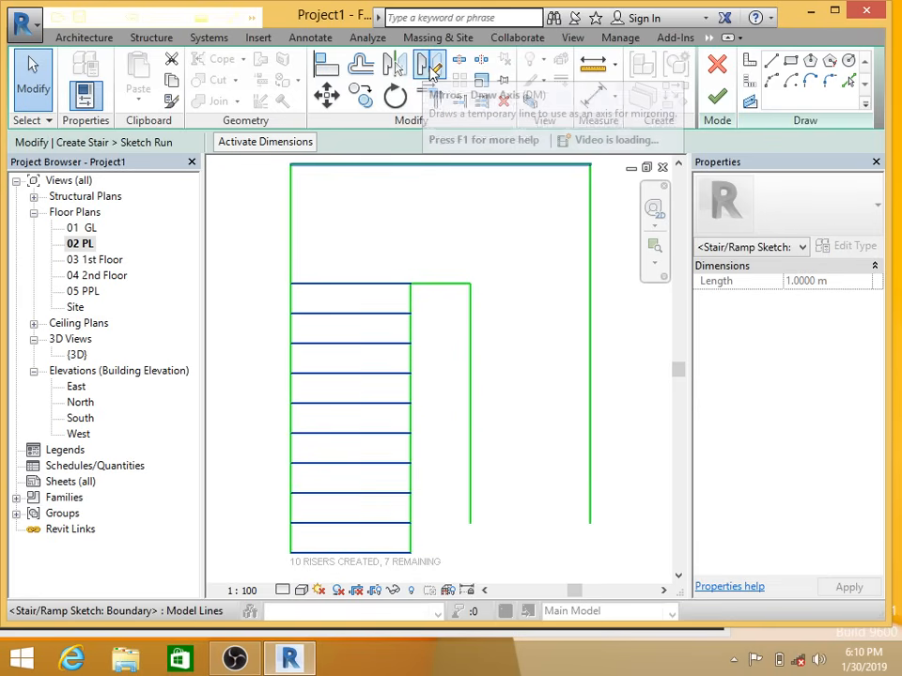
click(428, 66)
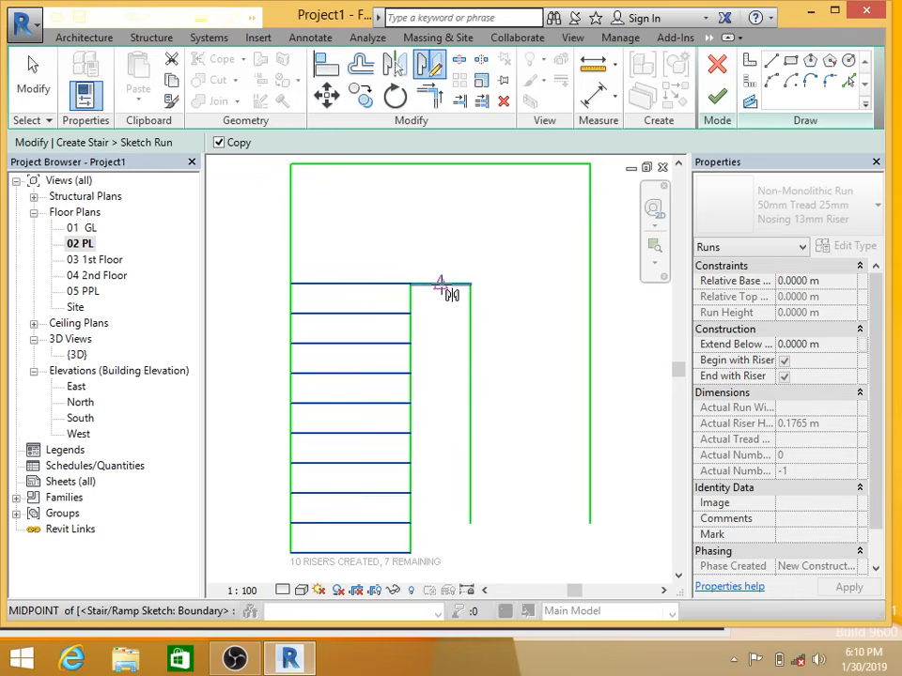
click(440, 285)
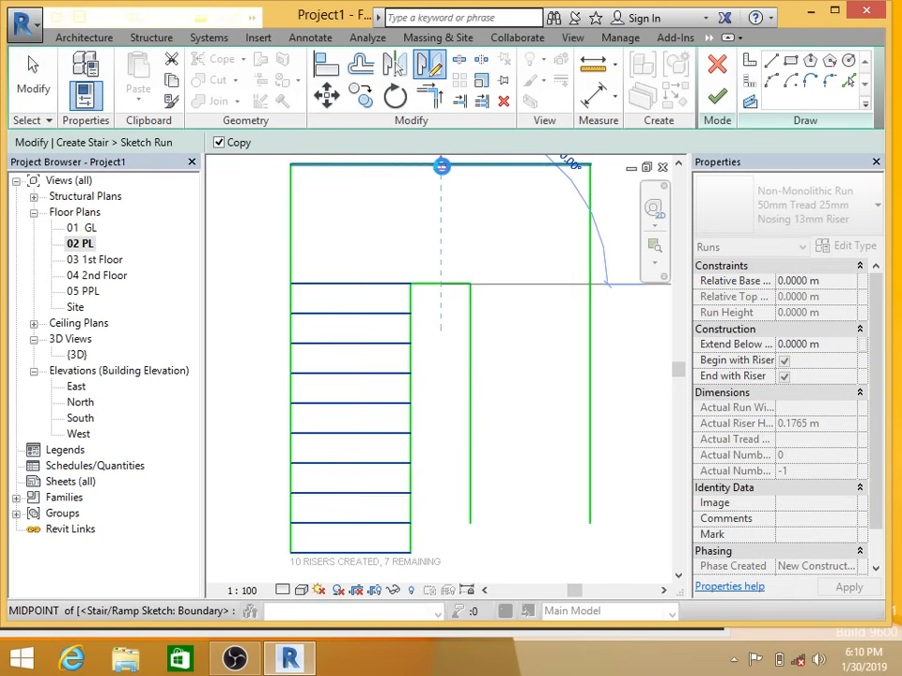
click(440, 166)
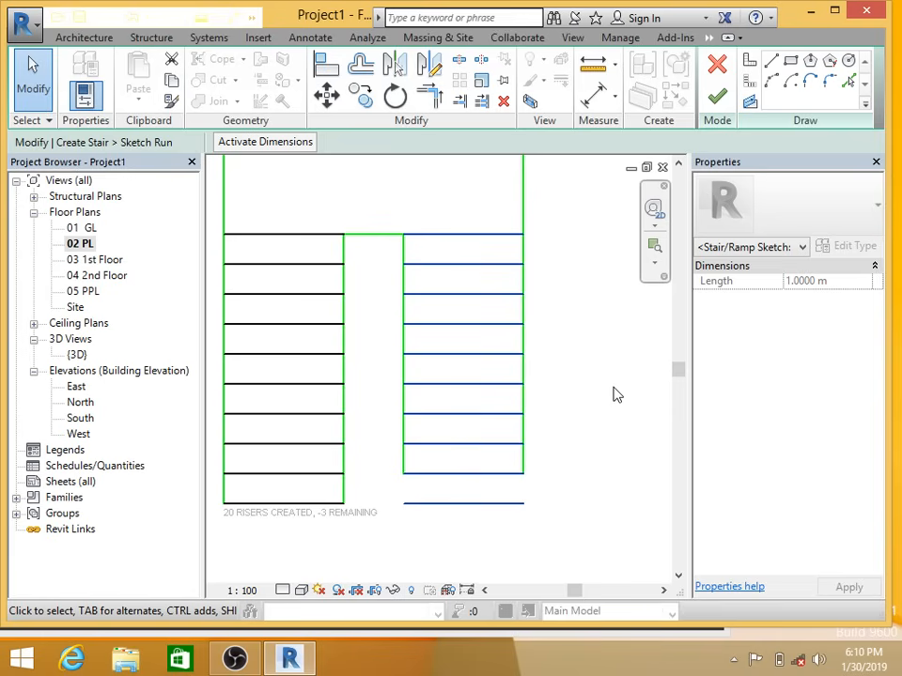
Step: Extend the right flight's inner and outer boundary lines to corners with its lowest riser
click(435, 103)
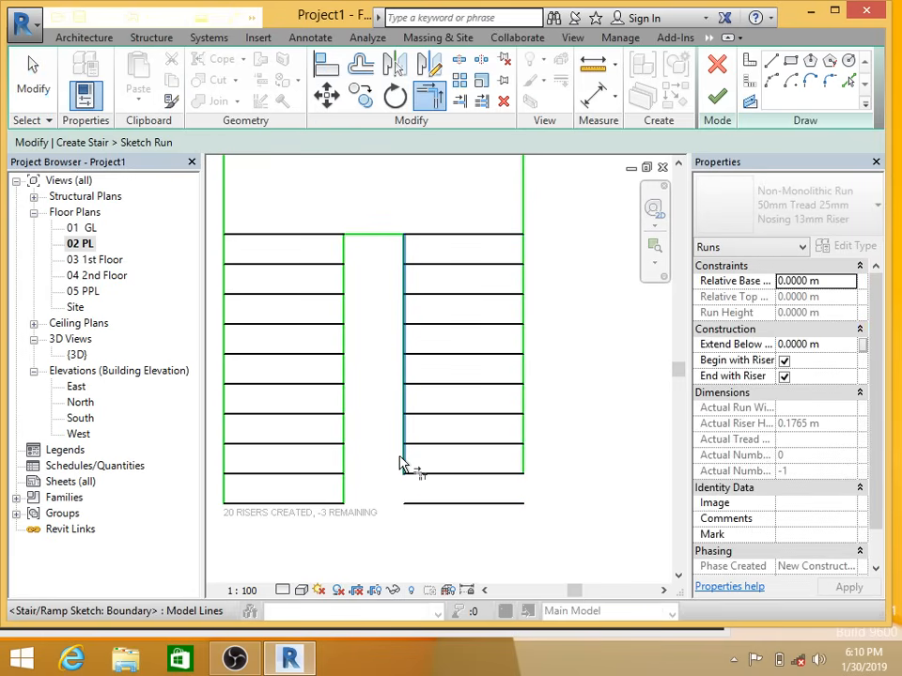
click(401, 463)
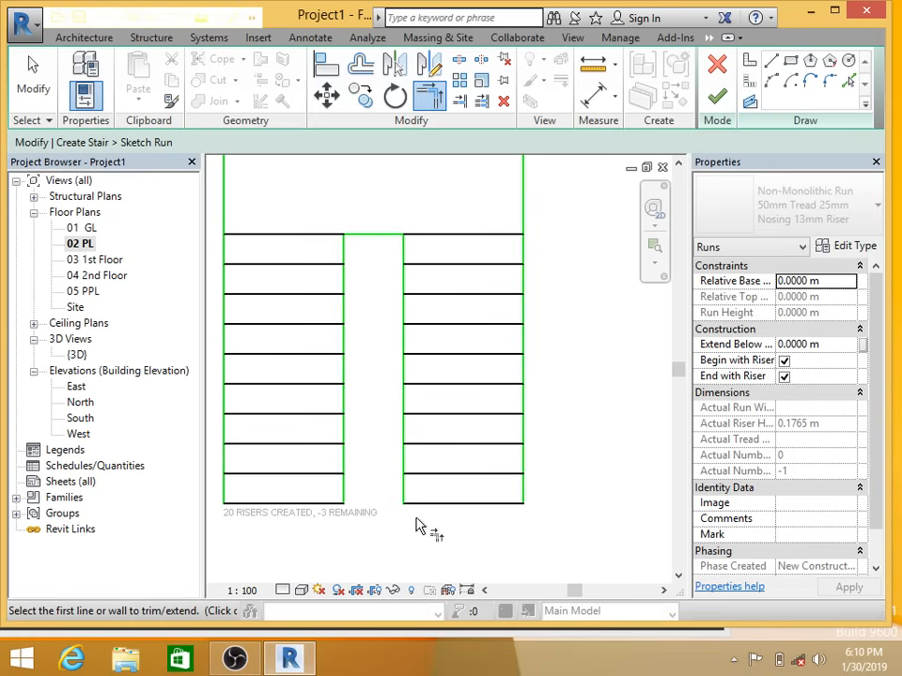
Step: Draw the stair path from the left flight's lowest riser midpoint 2.8 m up, 1.5 m across the landing, and down to the right flight's lowest riser midpoint
middle_drag(416, 519, 480, 565)
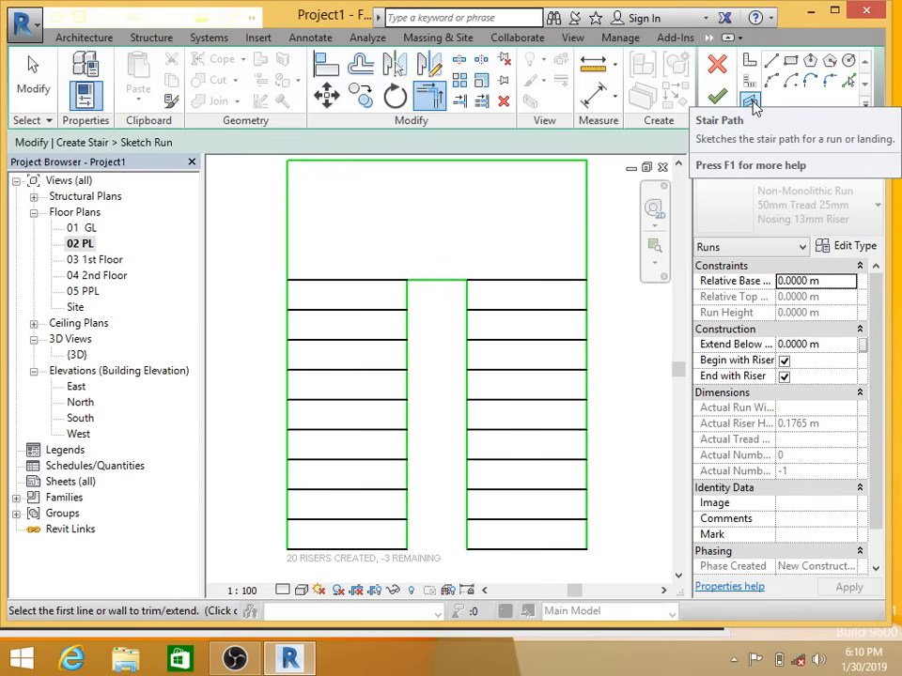
click(770, 61)
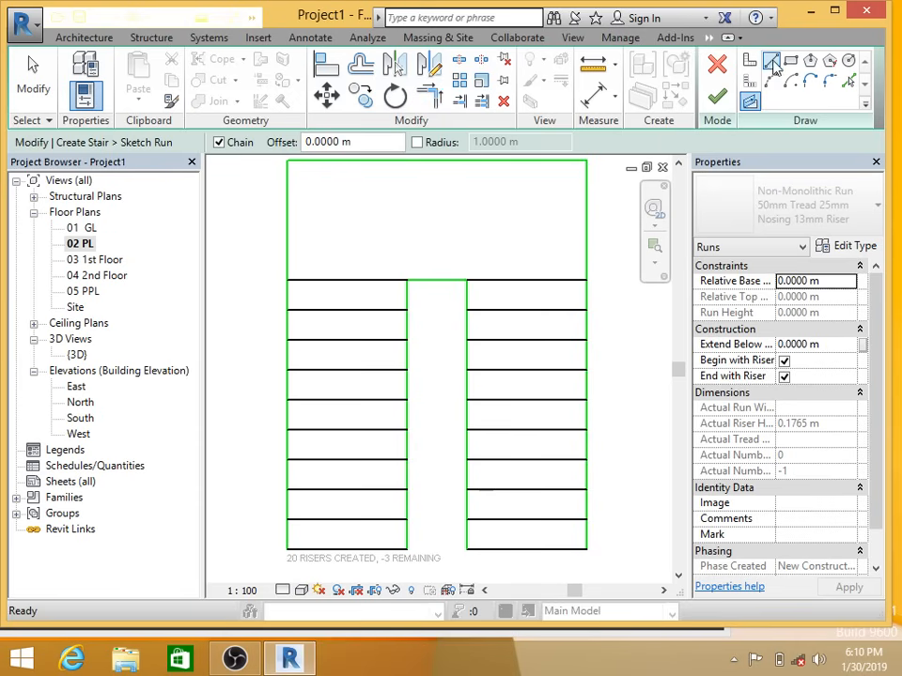
click(347, 551)
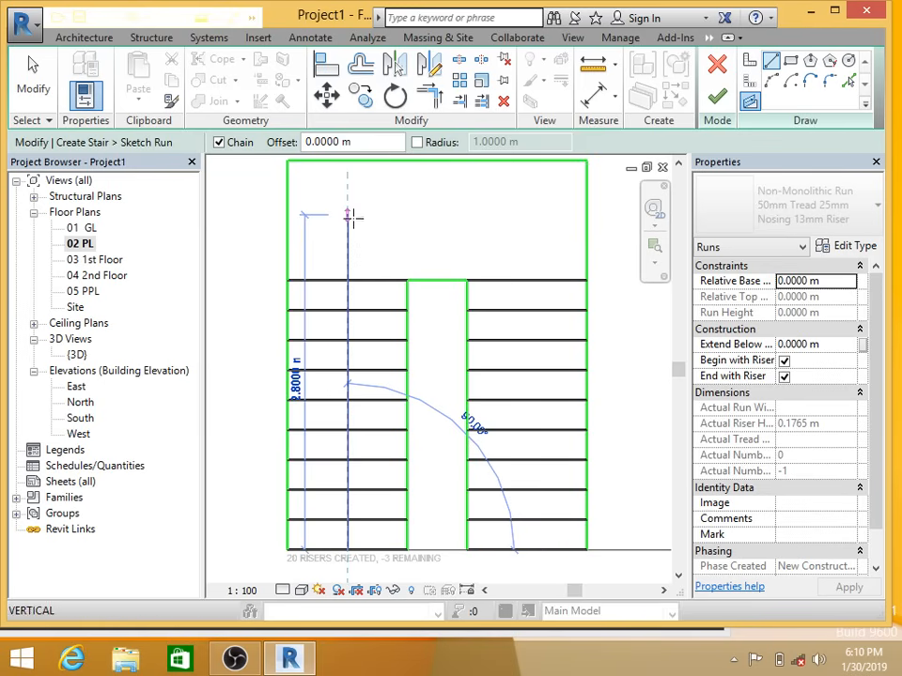
click(524, 207)
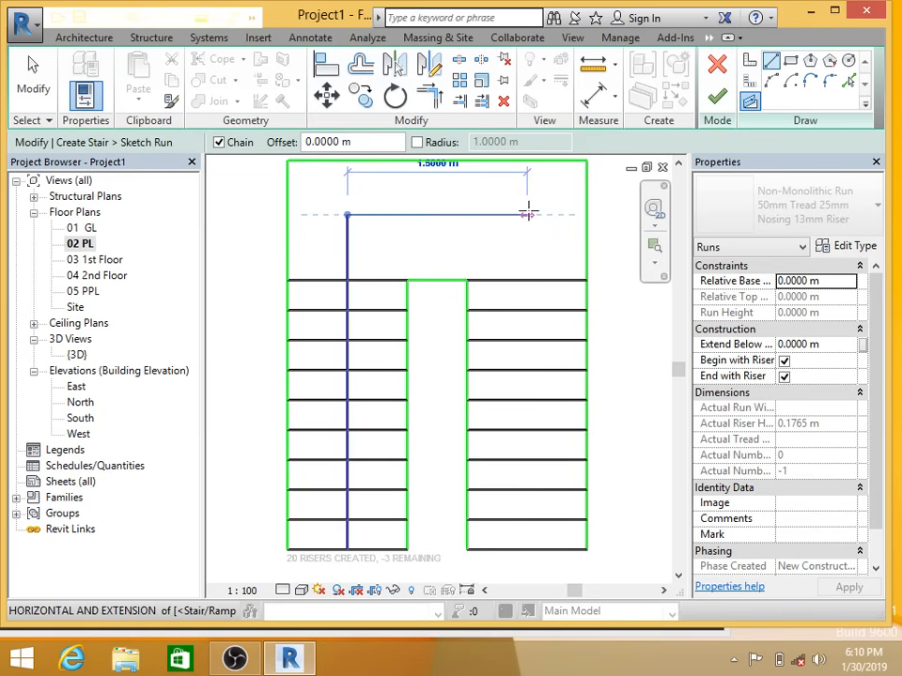
click(527, 208)
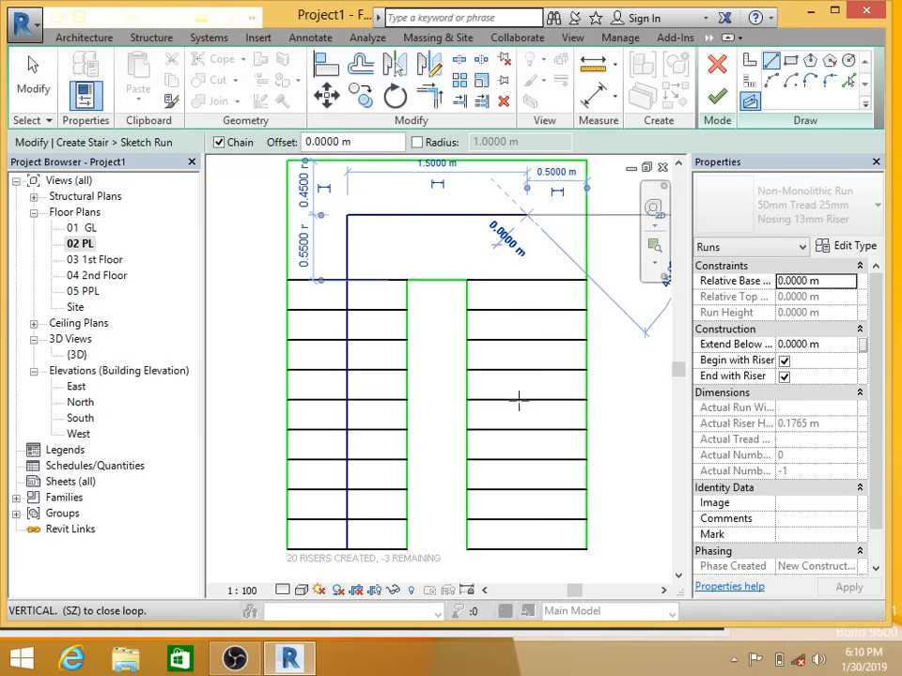
click(527, 548)
scroll(332, 388, down, 3)
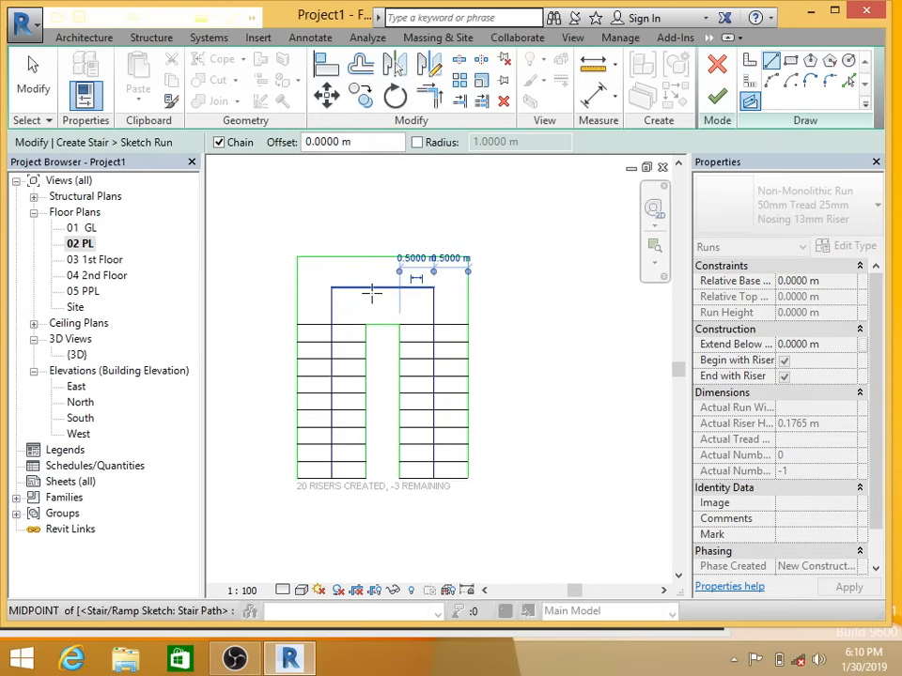
key(Escape)
Step: Finish the sketched run and complete the stair
click(716, 100)
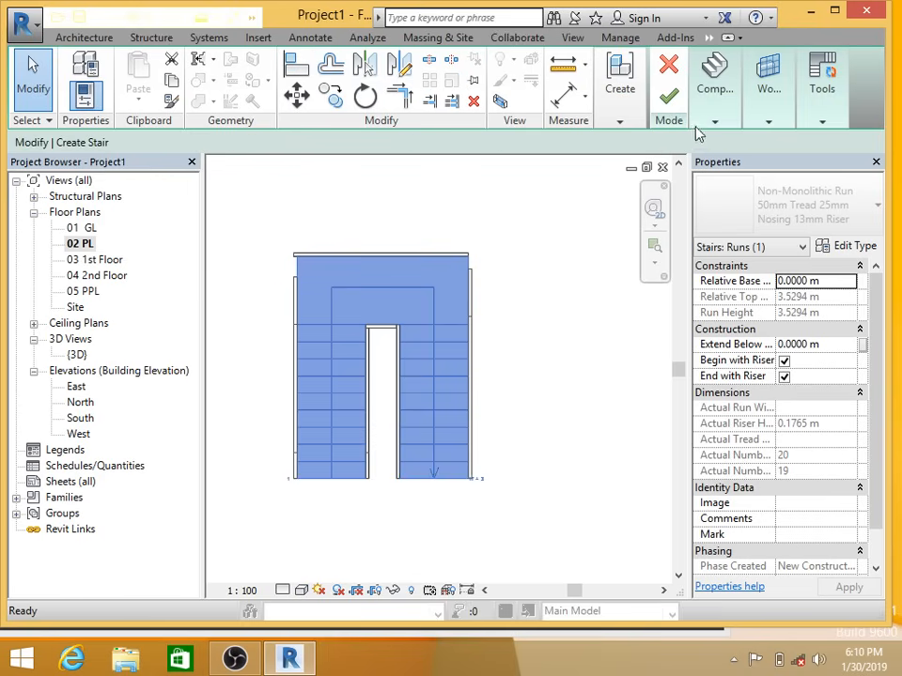
click(674, 97)
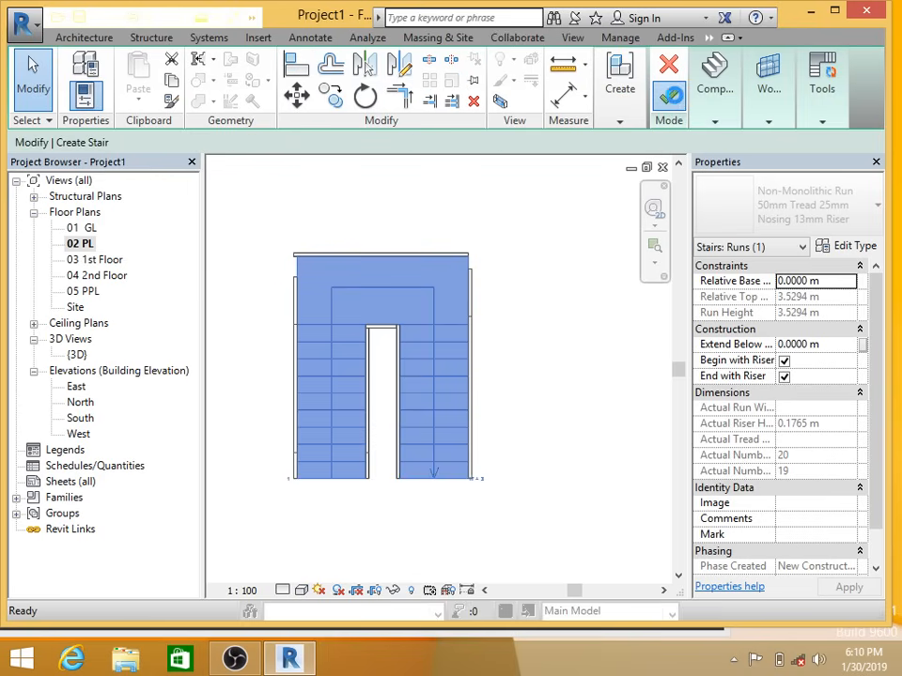
click(541, 289)
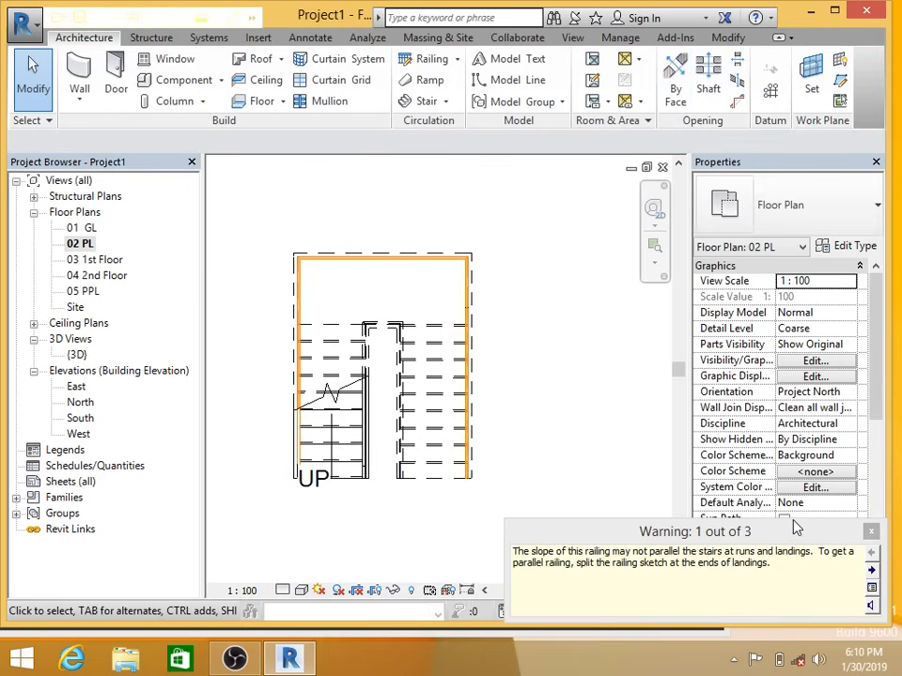
Step: Examine the completed U-shaped stair in the {3D} view and the East elevation, including its height relative to the levels
double_click(76, 354)
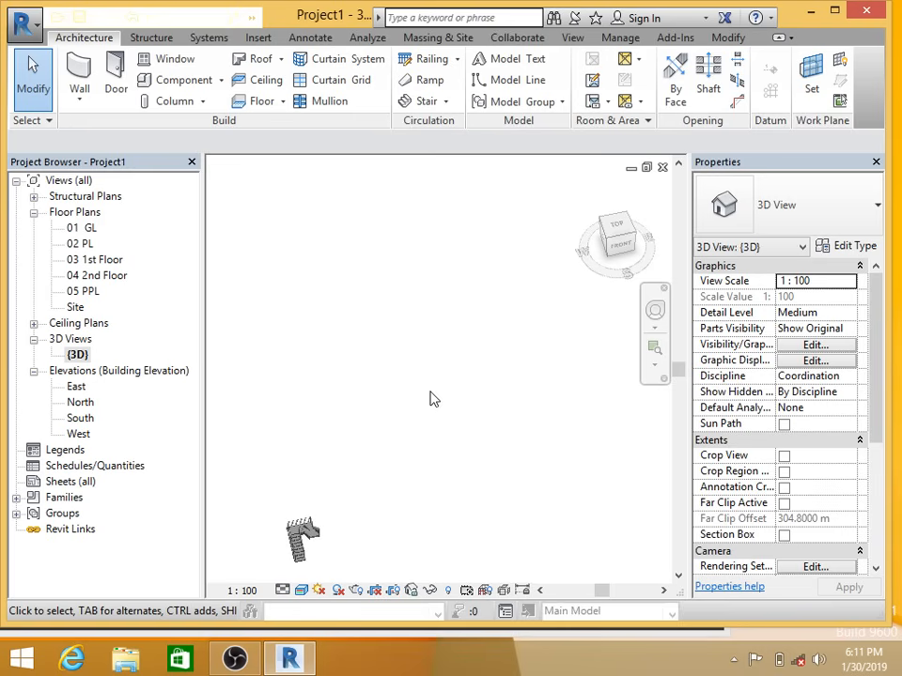
middle_click(423, 396)
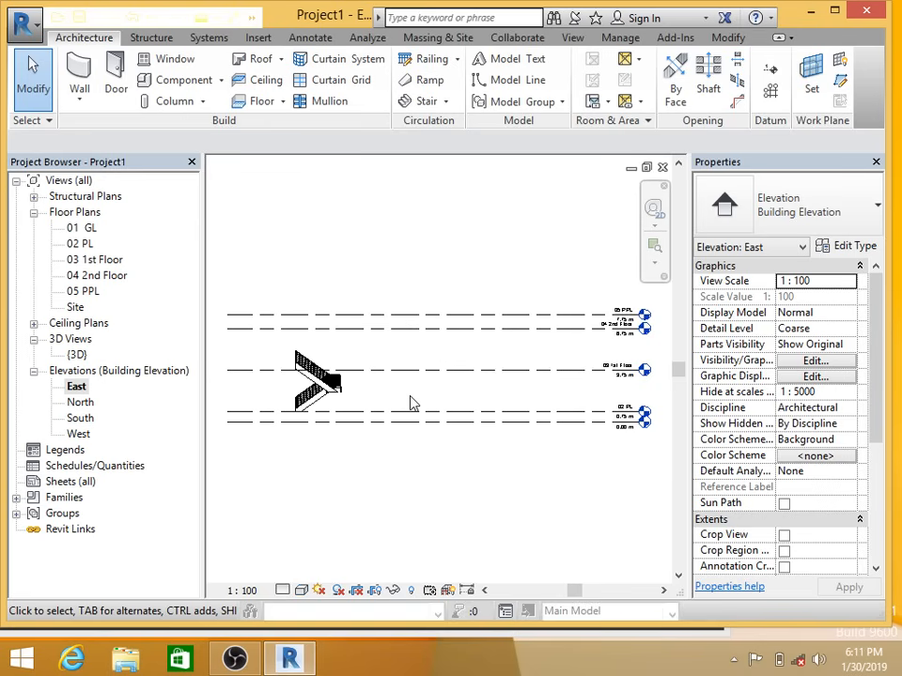
scroll(318, 395, up, 4)
middle_drag(319, 395, 420, 410)
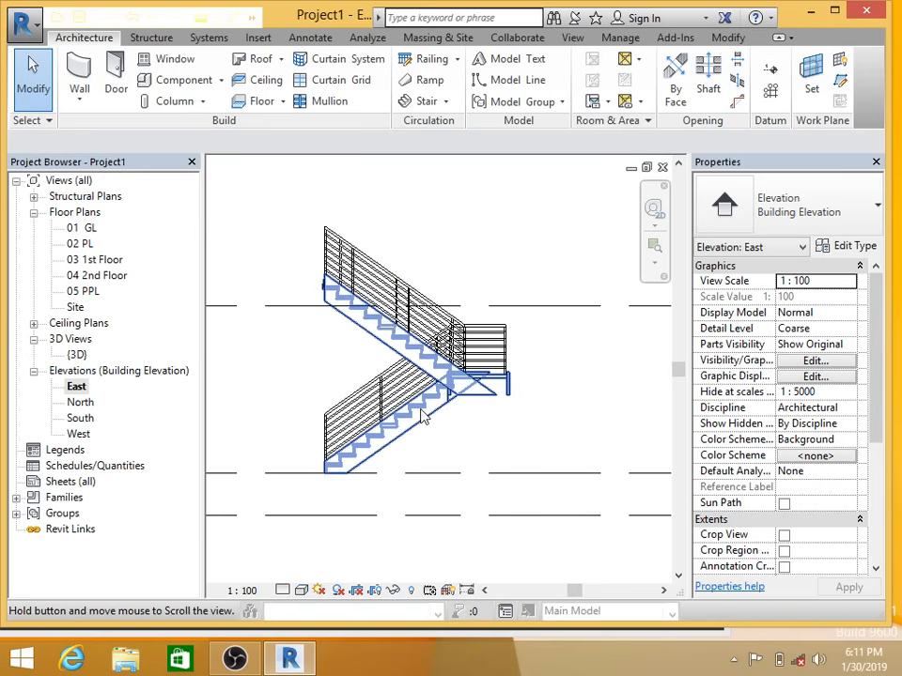
Step: Inspect the U-shaped stair in the East elevation and the {3D} view
click(423, 418)
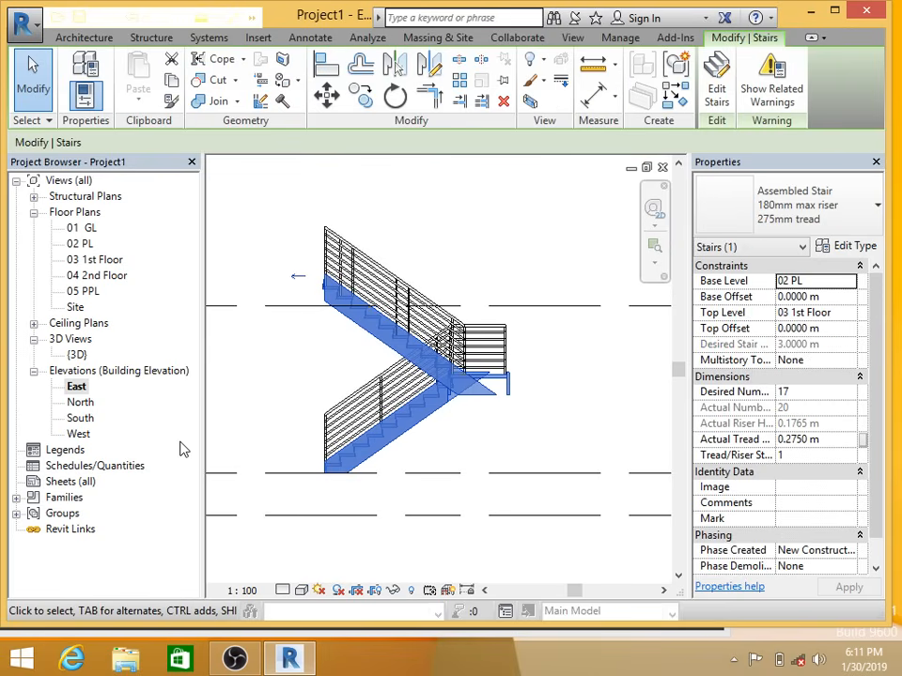
double_click(78, 355)
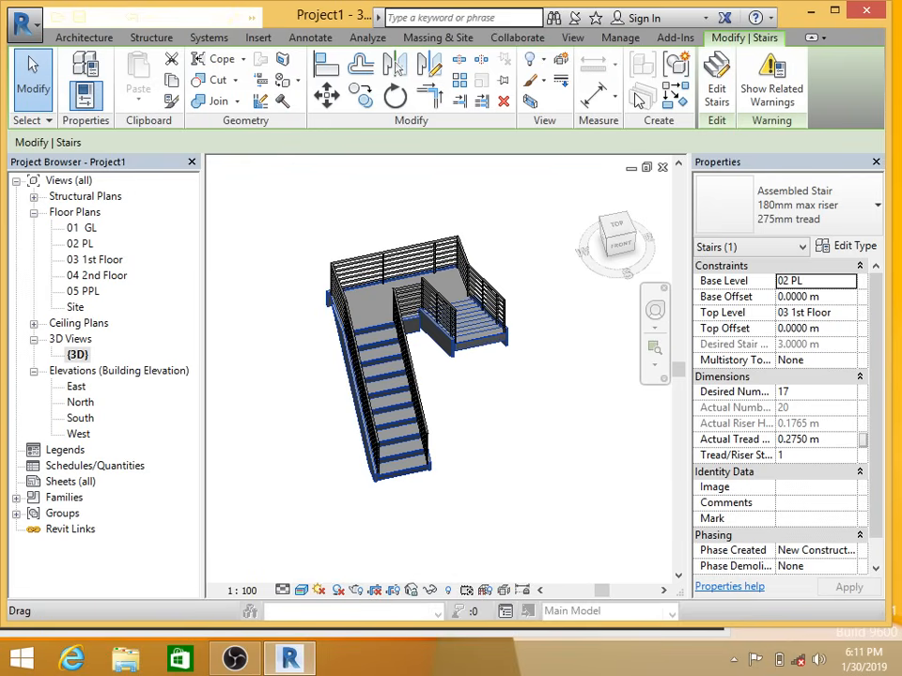
click(572, 38)
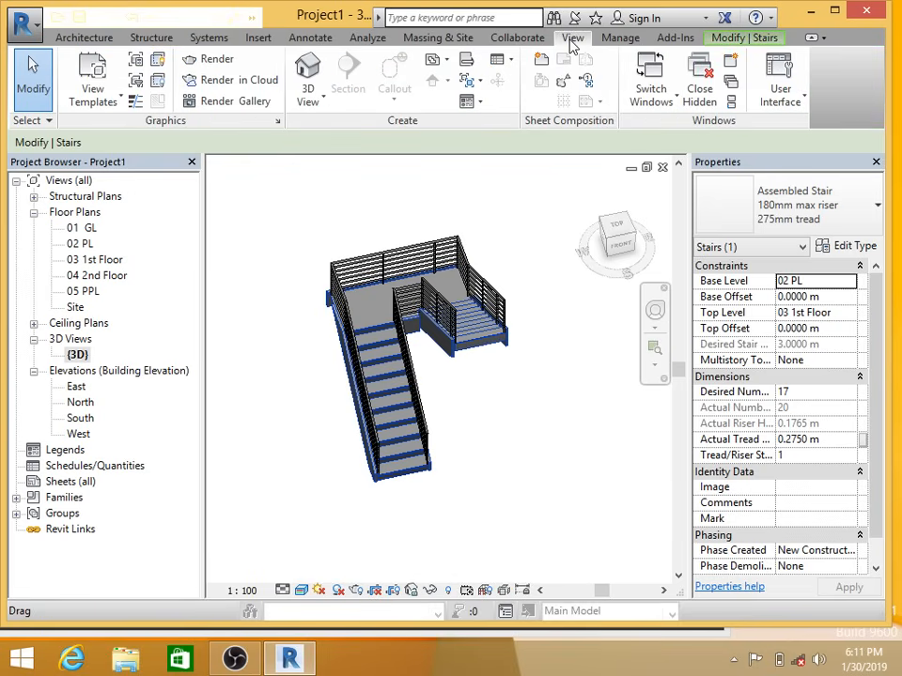
click(452, 437)
scroll(452, 437, up, 1)
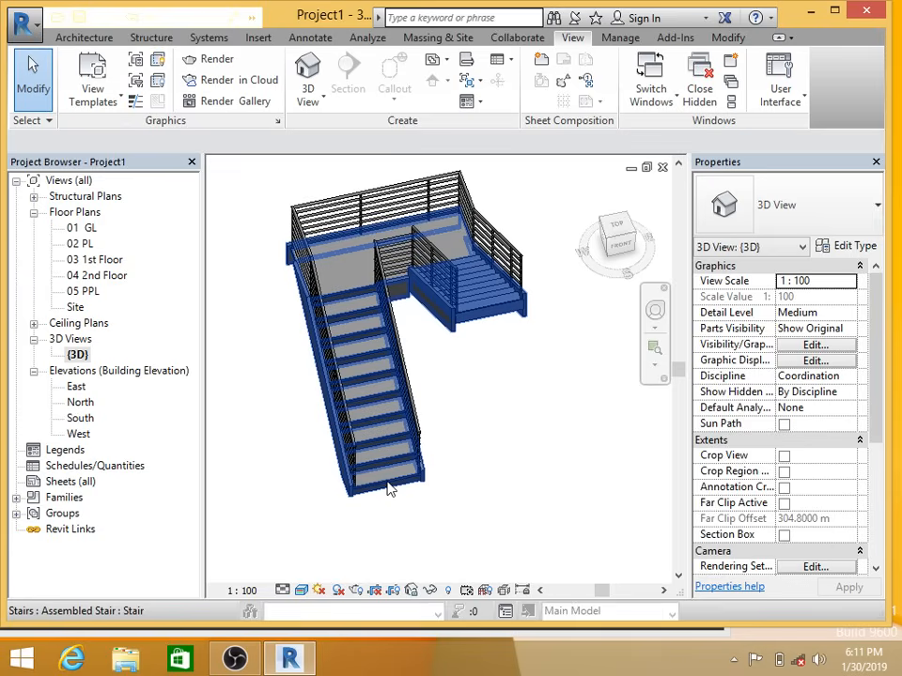
Step: Open the U-shaped stair run's sketch for editing in the 02 PL floor plan and delete the left flight's lowest riser
click(390, 490)
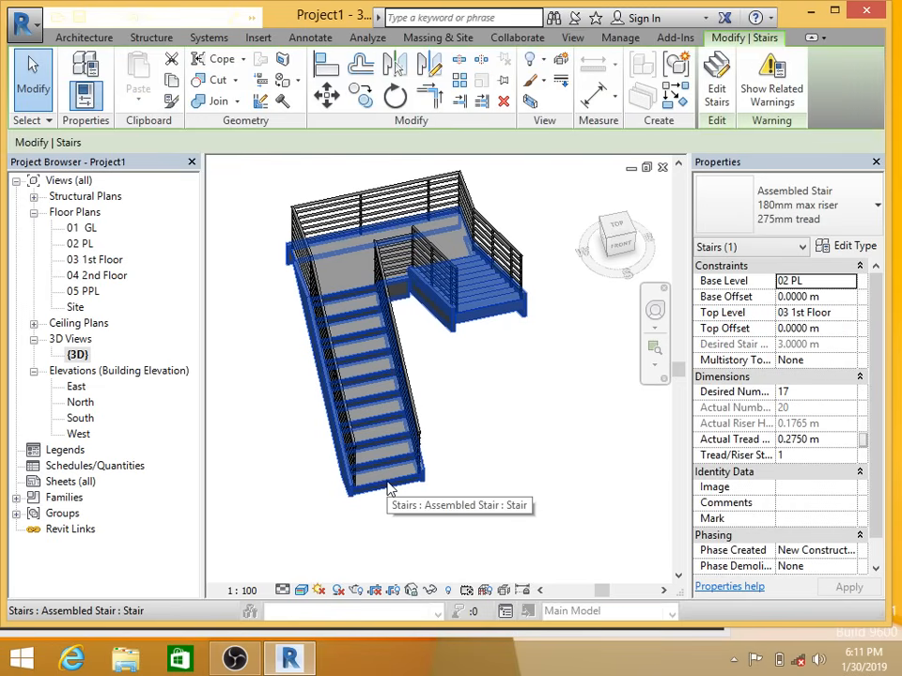
click(717, 86)
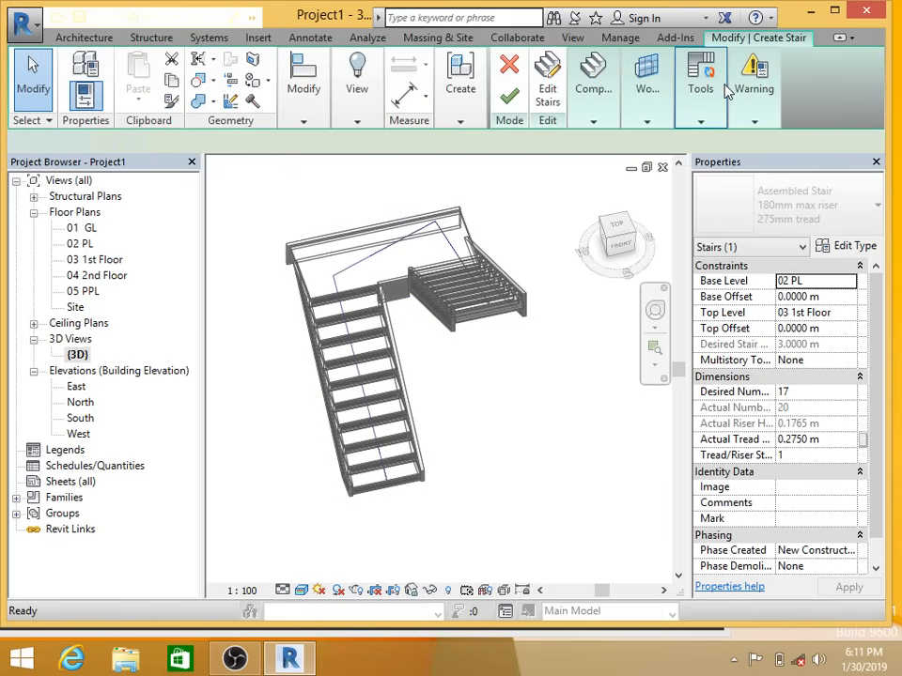
mouse_move(726, 89)
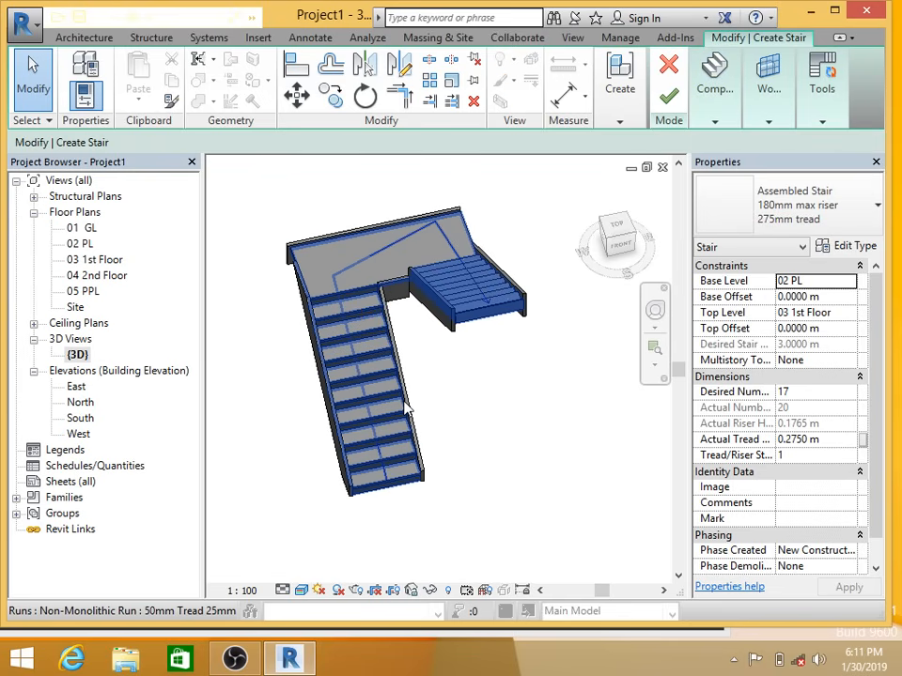
double_click(79, 244)
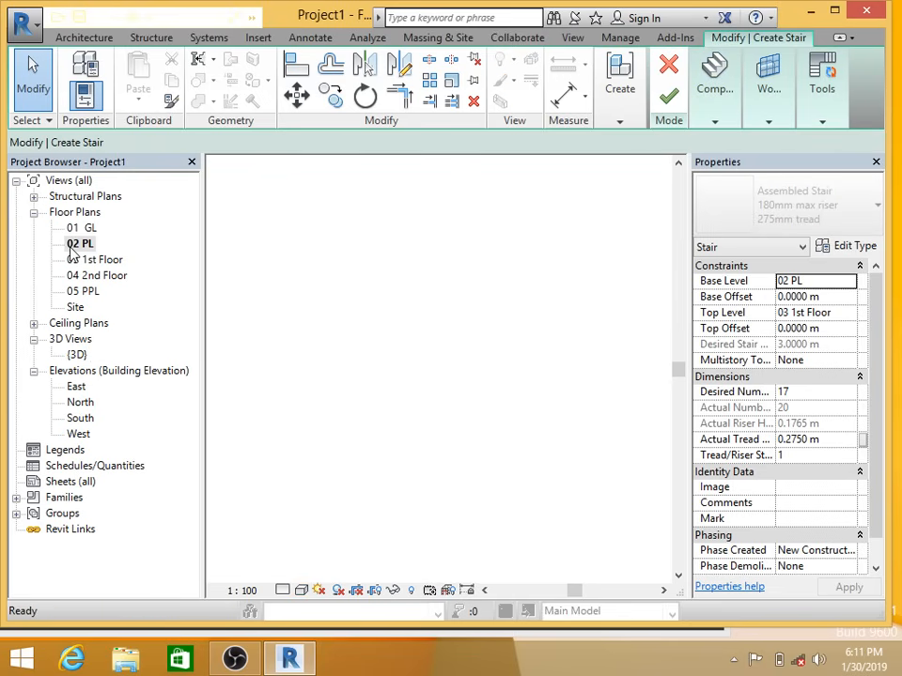
click(400, 429)
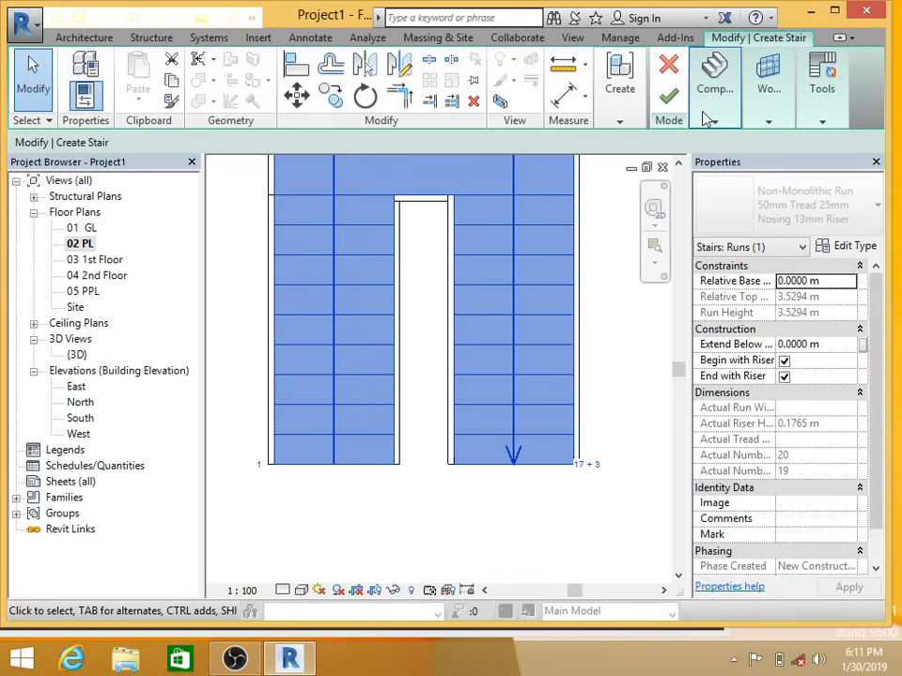
mouse_move(821, 106)
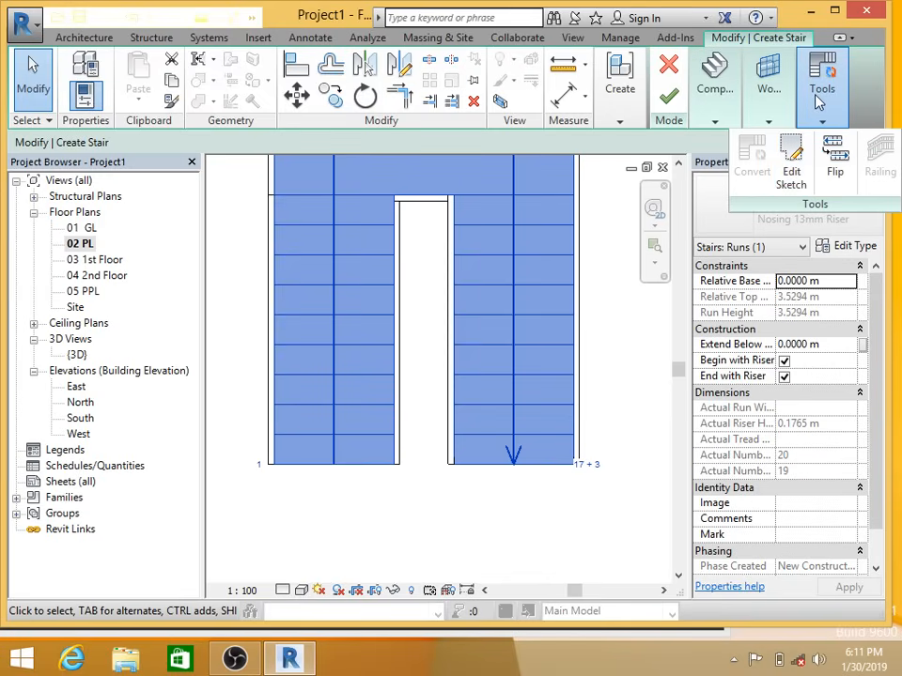
click(793, 180)
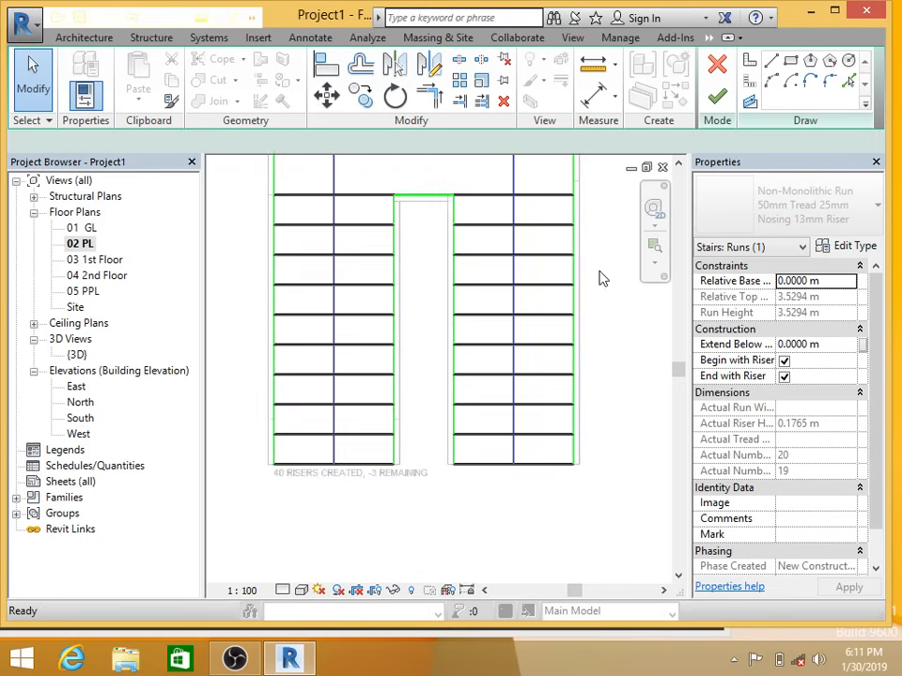
click(366, 471)
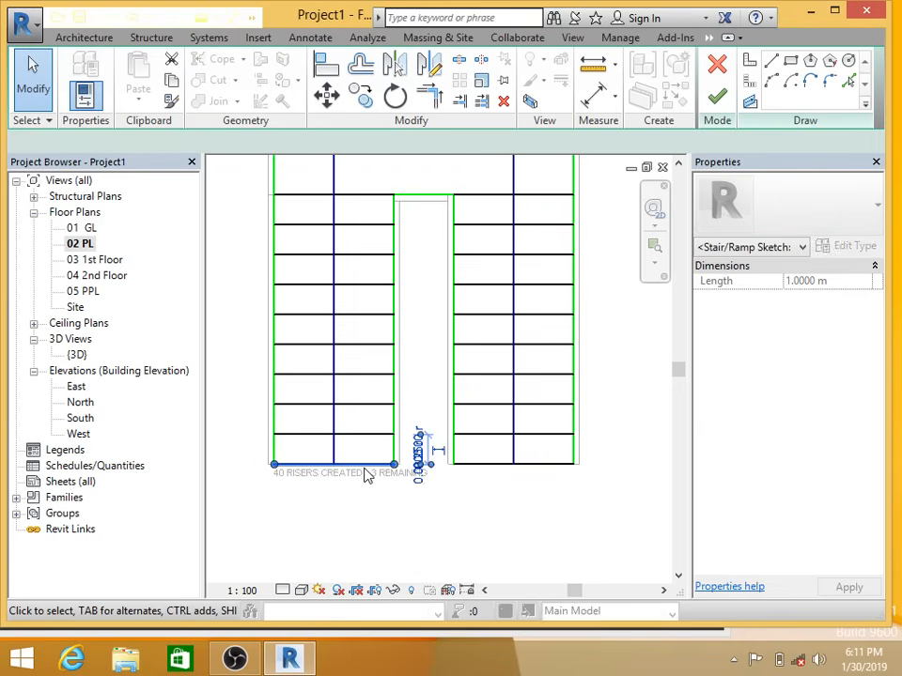
key(Delete)
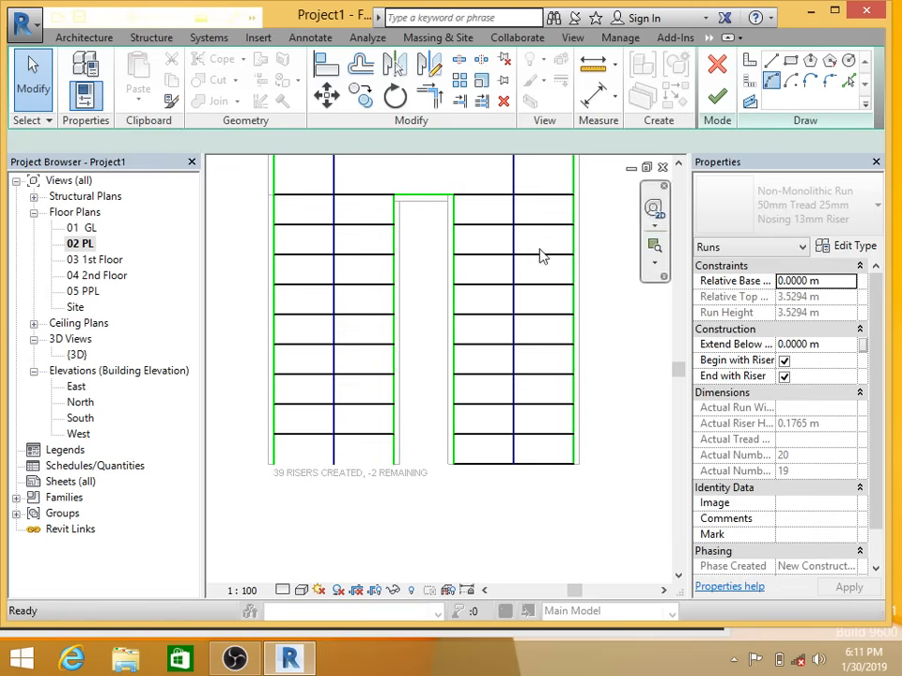
click(749, 61)
click(771, 82)
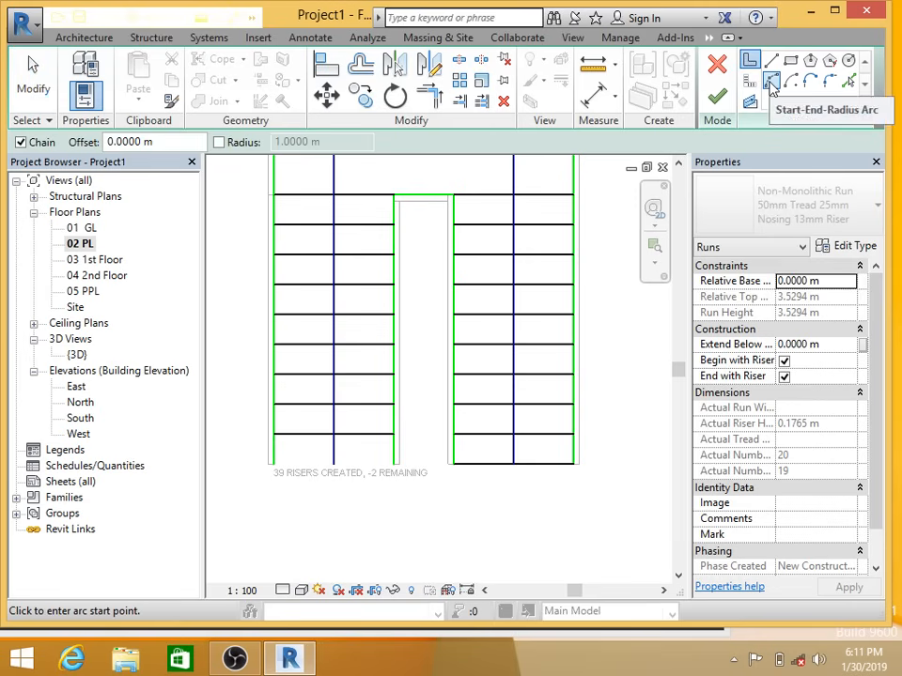
click(274, 465)
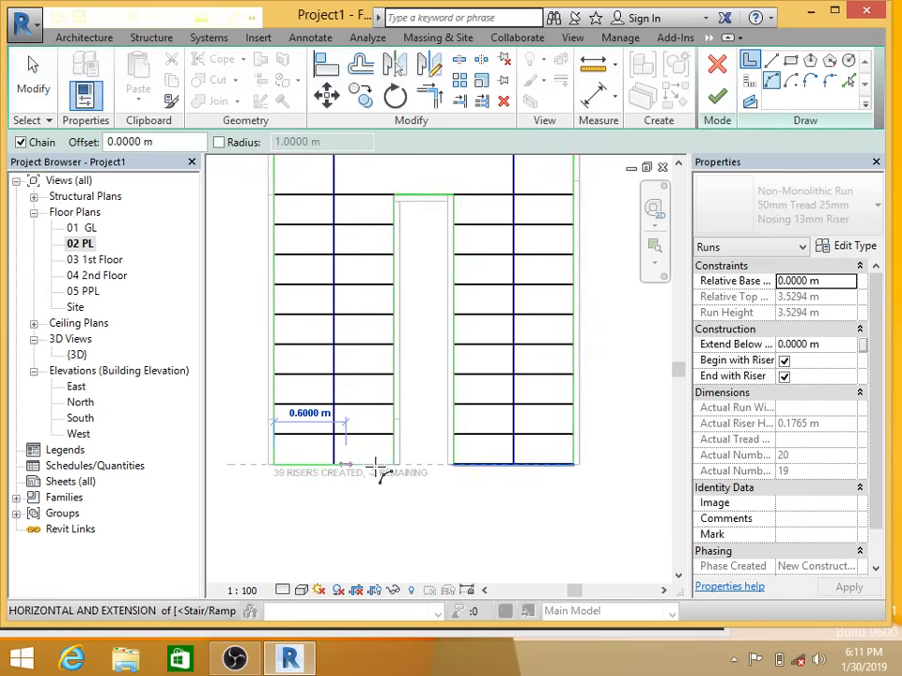
click(750, 81)
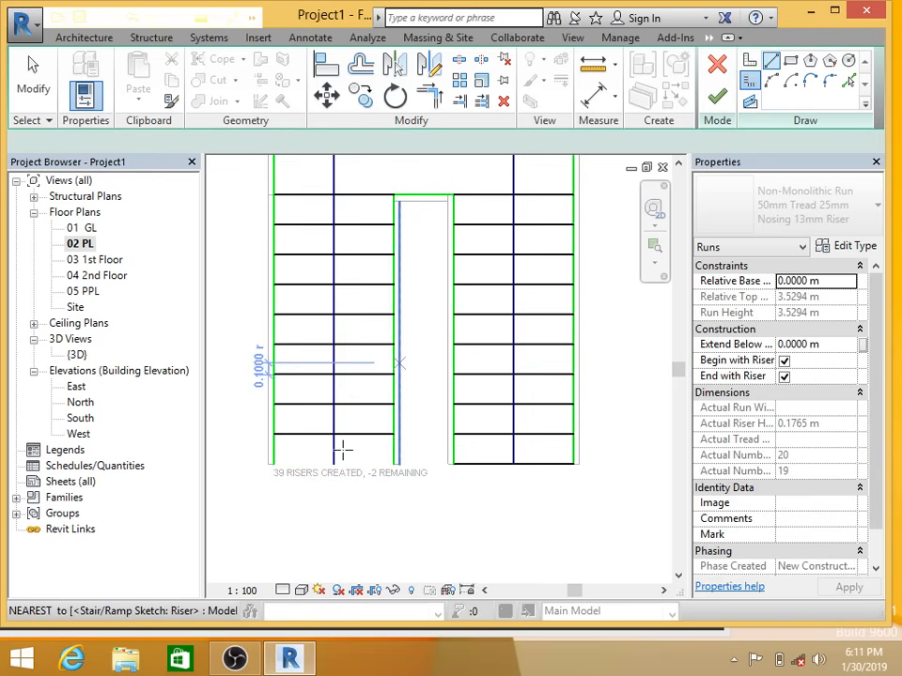
click(273, 464)
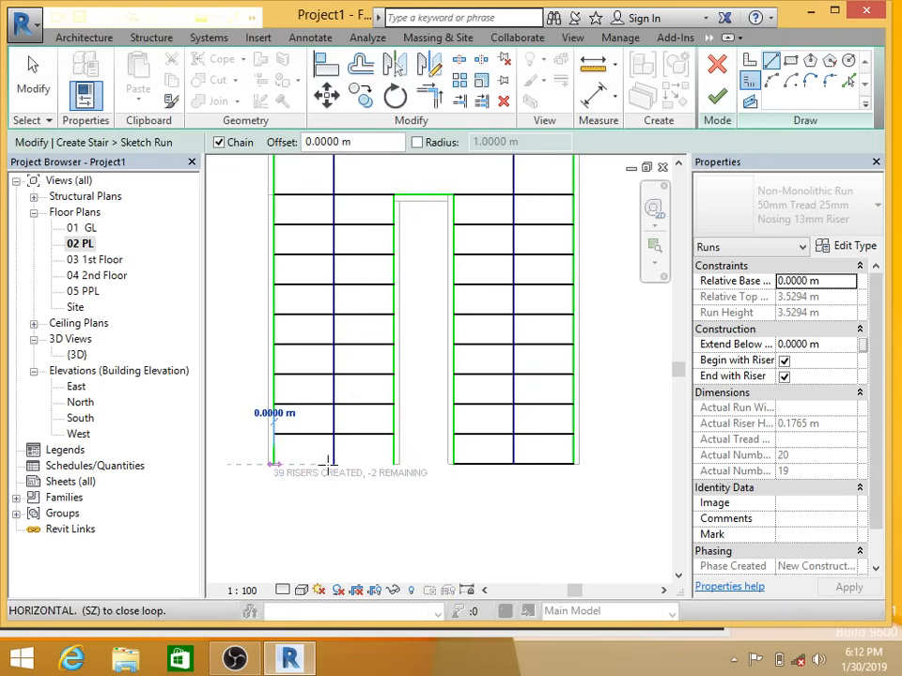
click(393, 464)
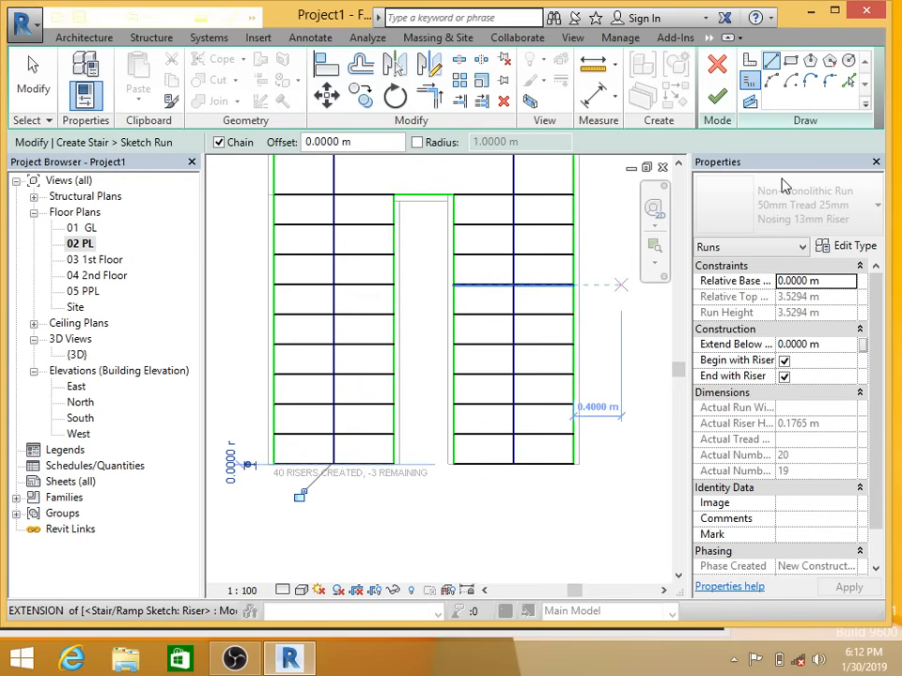
key(ctrl+z)
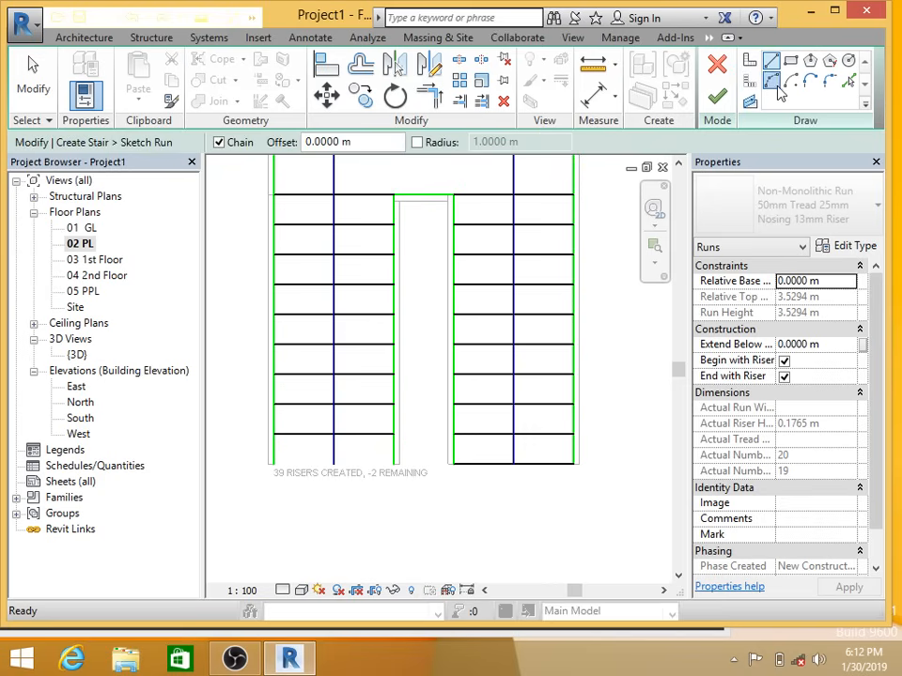
Step: Draw an outward-curving arc riser of about 0.65 m radius between the lower ends of the left flight's boundary lines
click(751, 83)
click(771, 80)
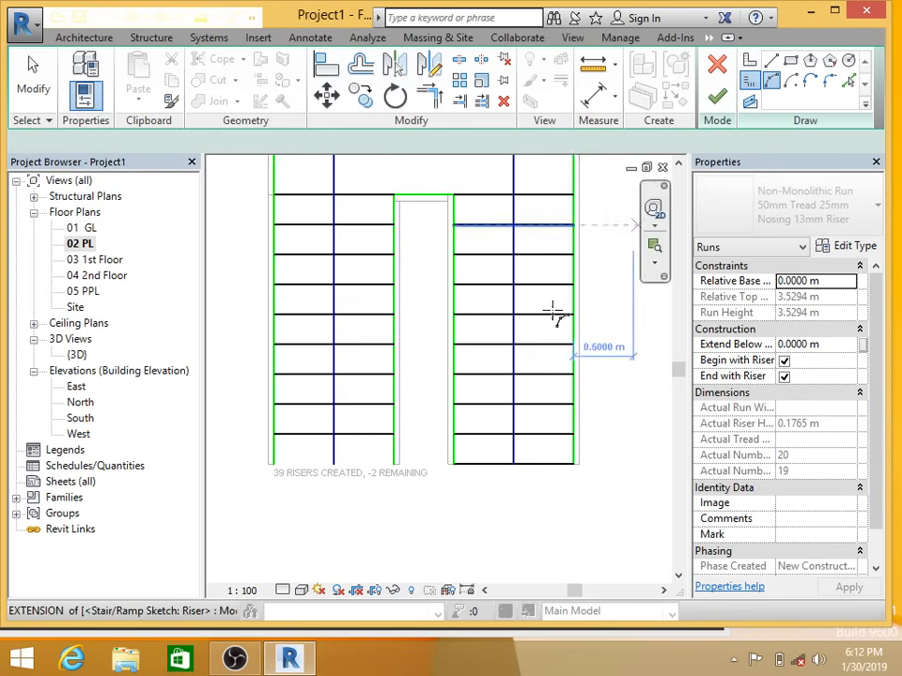
click(273, 465)
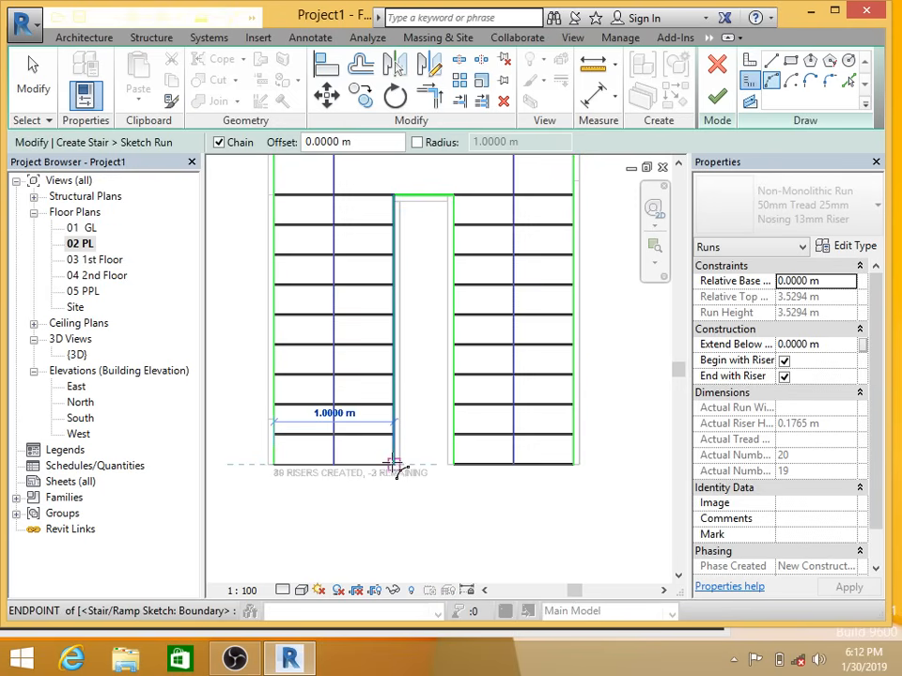
click(393, 465)
click(346, 493)
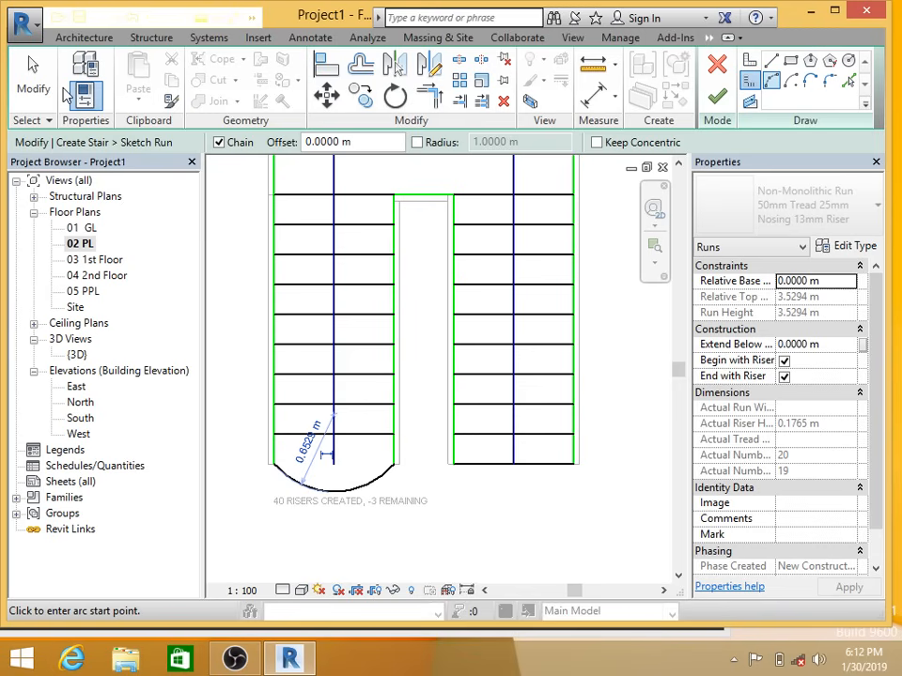
Step: Extend the left flight's stair path to the curved riser's midpoint, about 3.03 m long in total, and finish the run sketch and the stair
click(33, 77)
click(334, 453)
scroll(334, 486, up, 3)
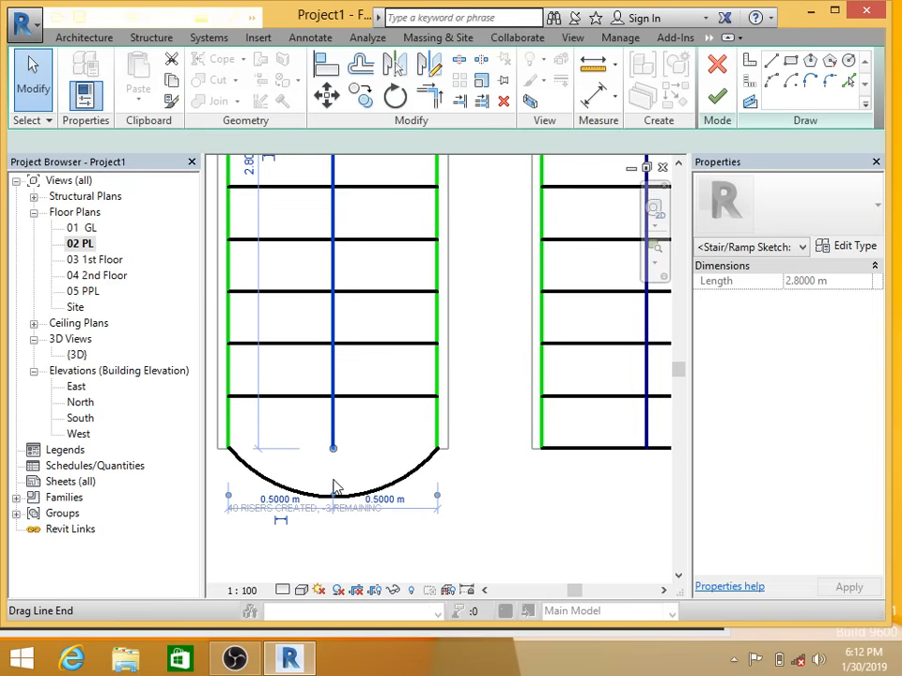
drag(333, 449, 333, 496)
scroll(370, 462, down, 3)
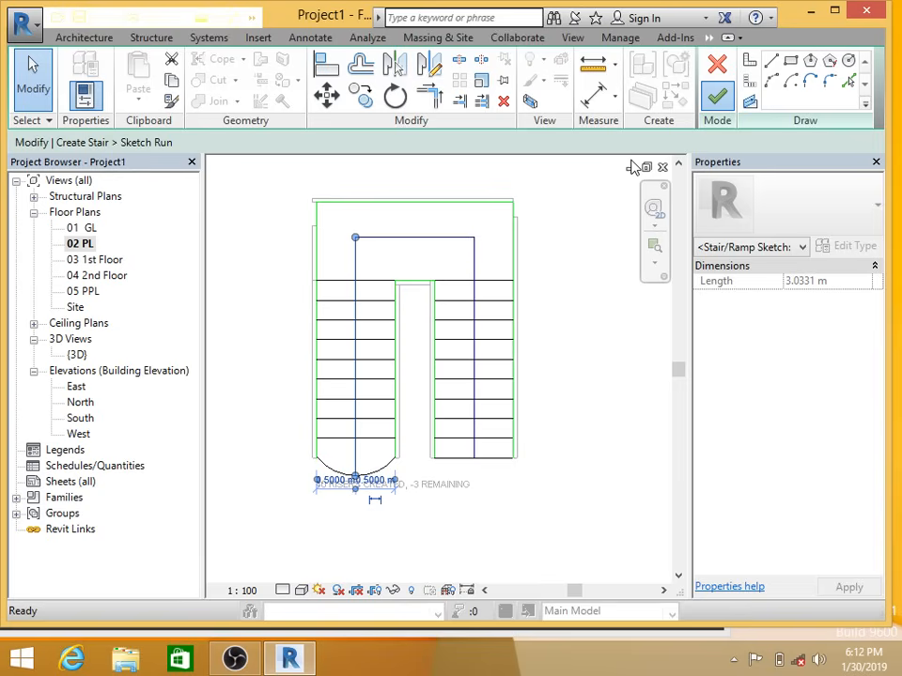
click(717, 96)
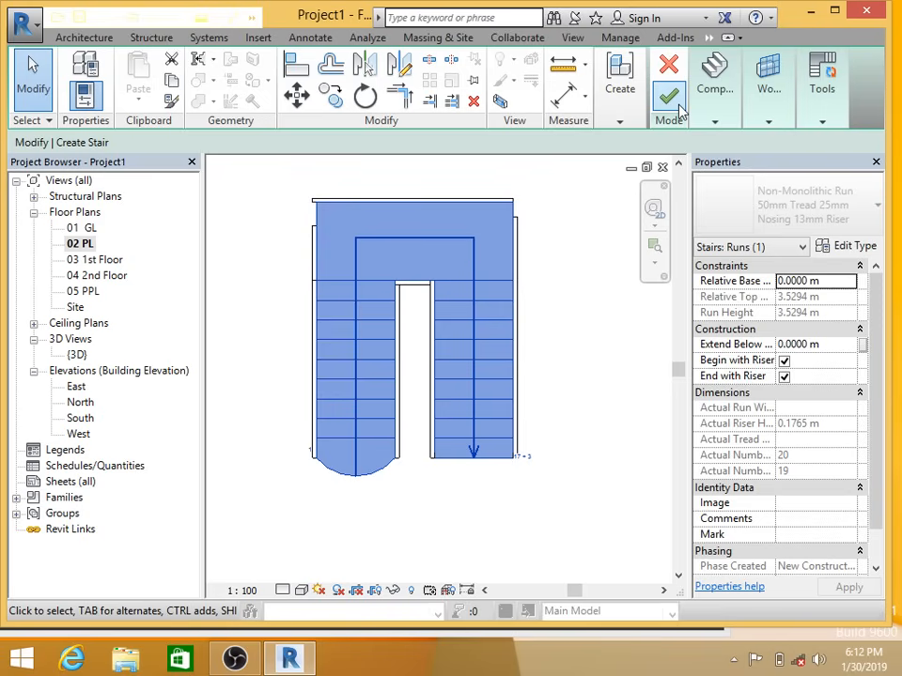
click(680, 105)
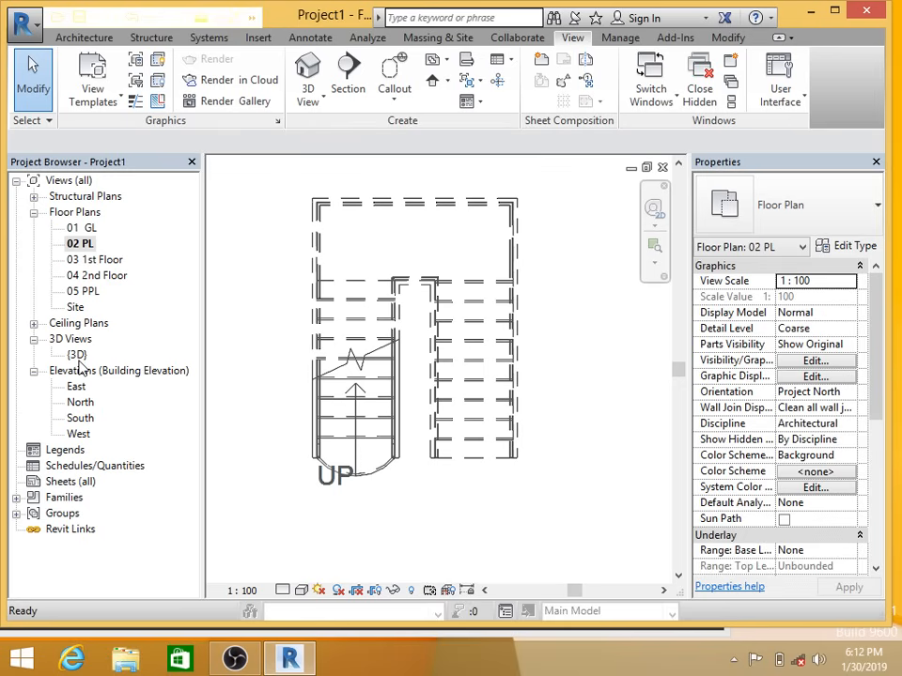
Step: Change the stair's type to Cast-In-Place Monolithic Stair from the {3D} view
double_click(77, 356)
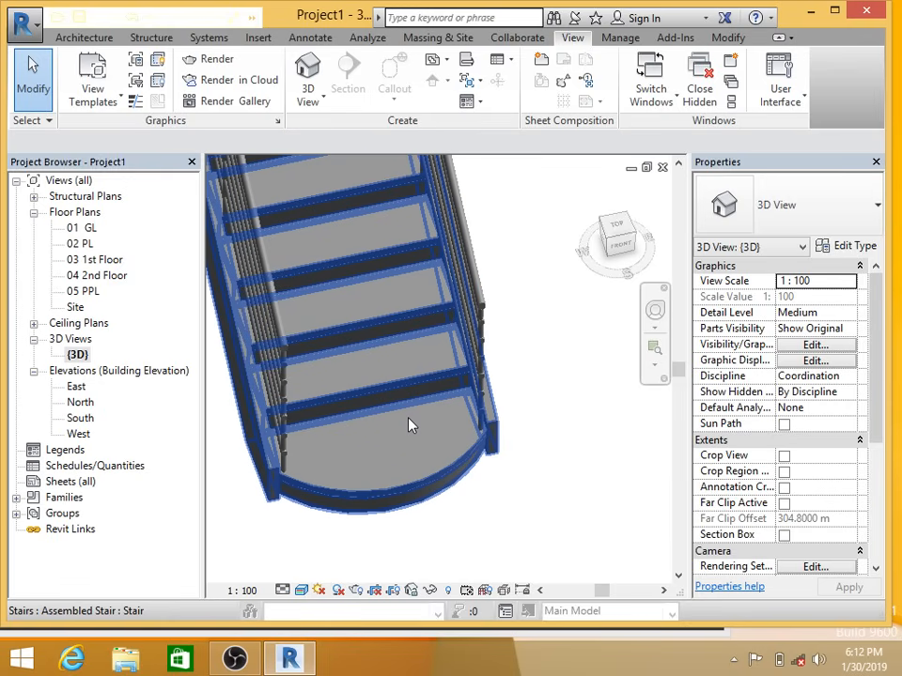
click(407, 424)
click(787, 205)
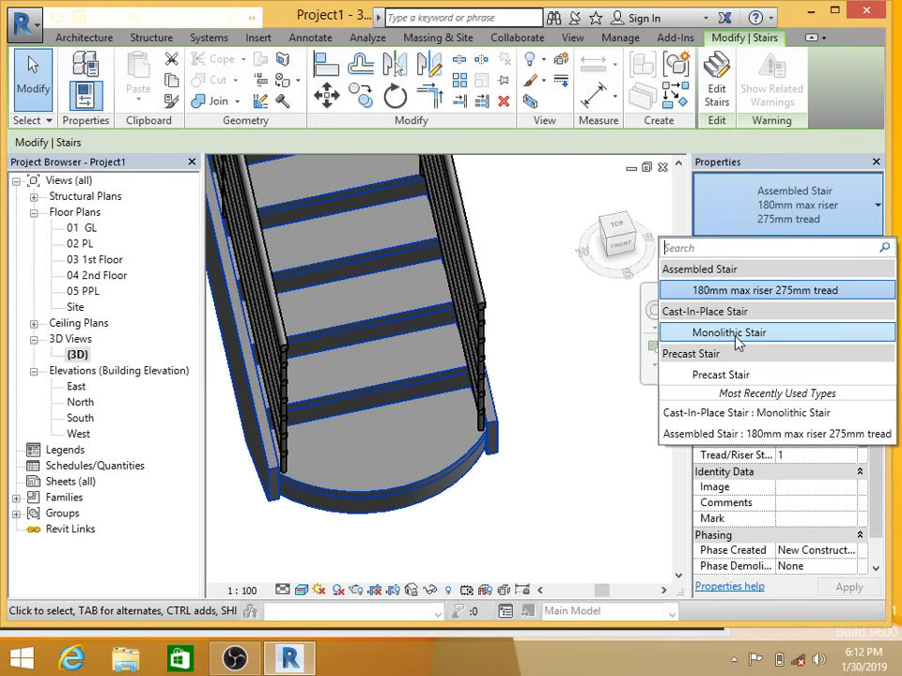
click(729, 334)
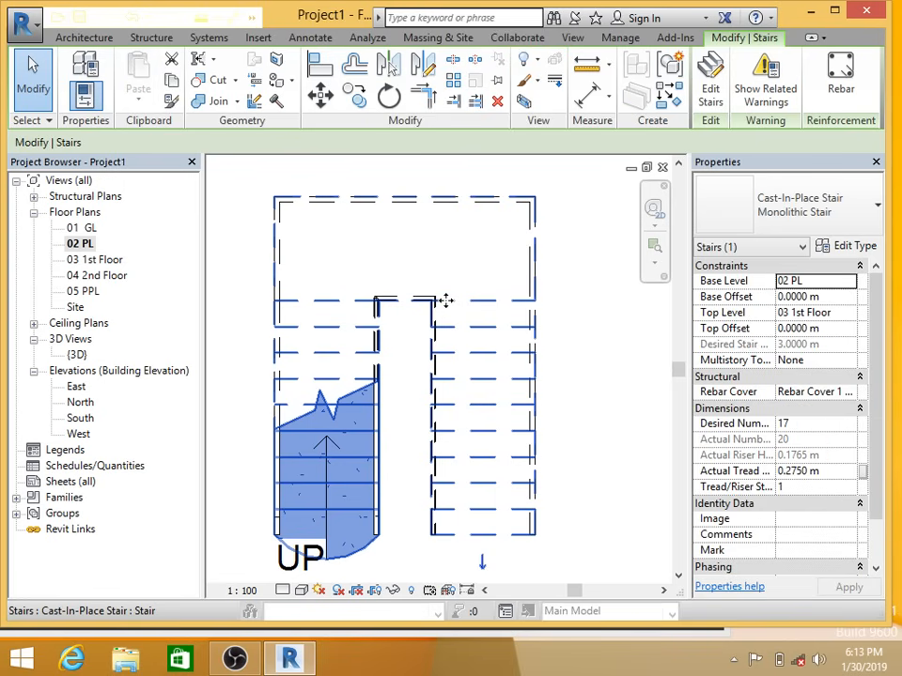
Step: Reopen the run's sketch in the 02 PL floor plan and delete the landing's straight outer boundary line
click(710, 75)
mouse_move(768, 108)
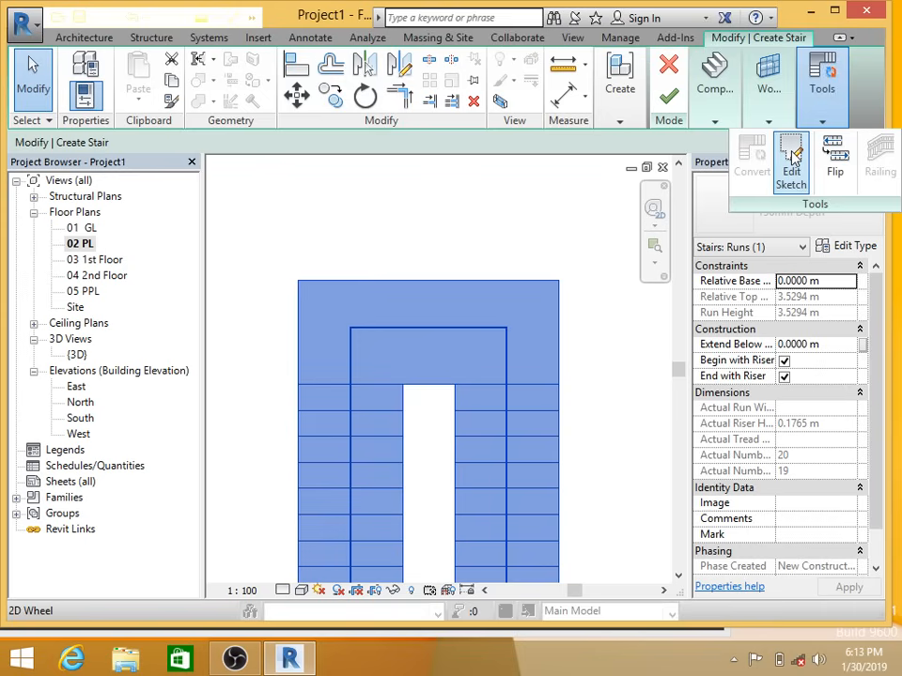
click(791, 165)
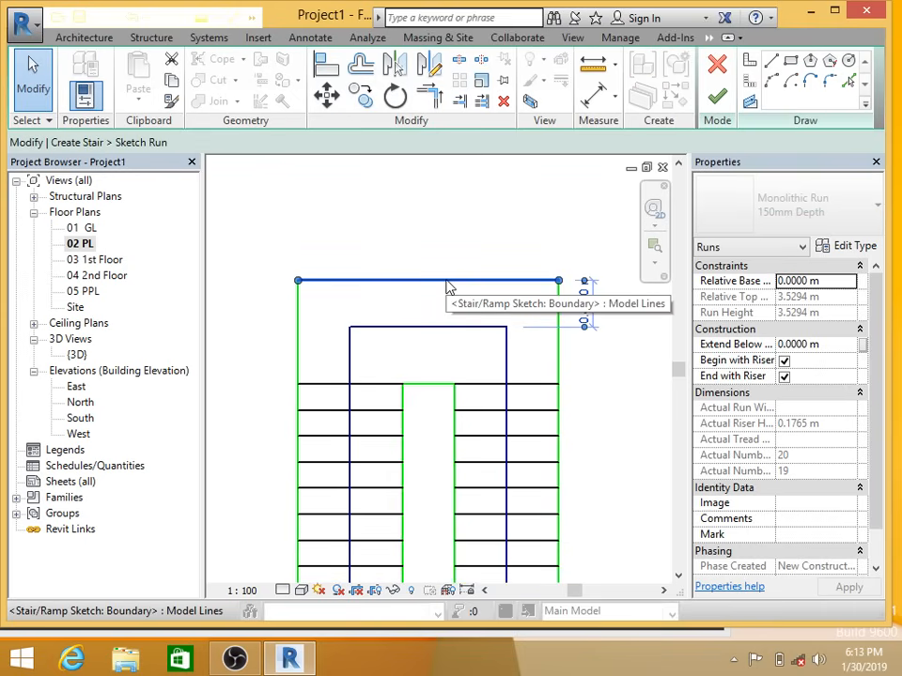
key(Delete)
Step: Draw an outward-curving boundary arc of about 1.59 m radius across the landing, joining the upper ends of the two outer boundary lines
click(772, 84)
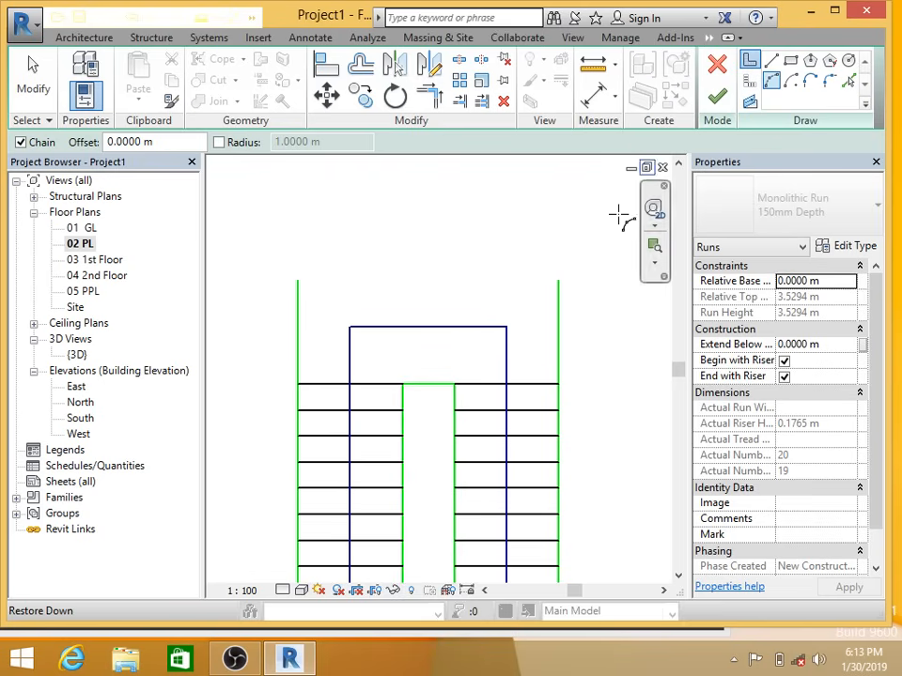
click(557, 278)
click(298, 269)
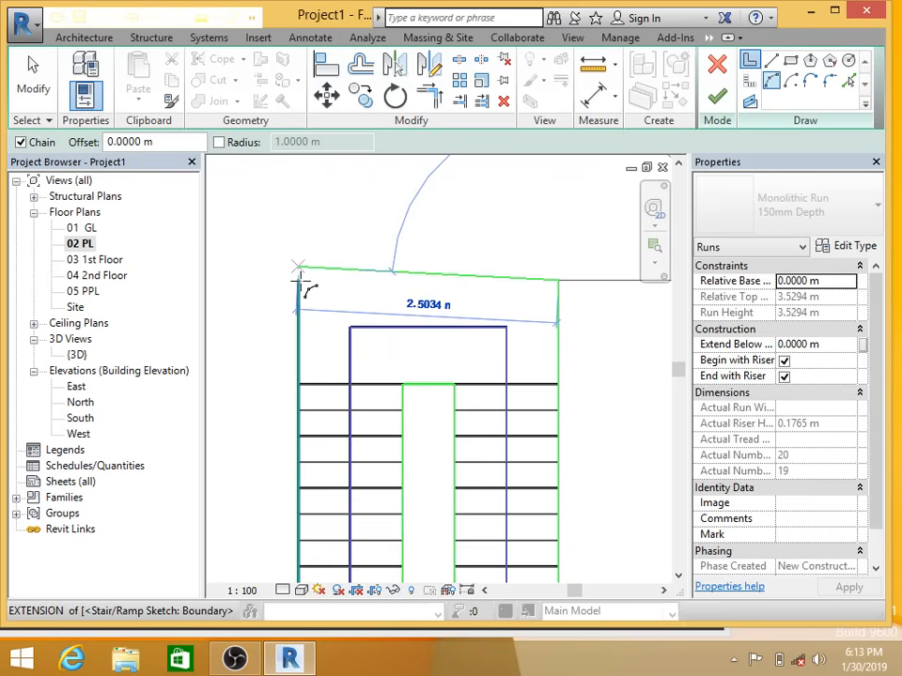
click(299, 278)
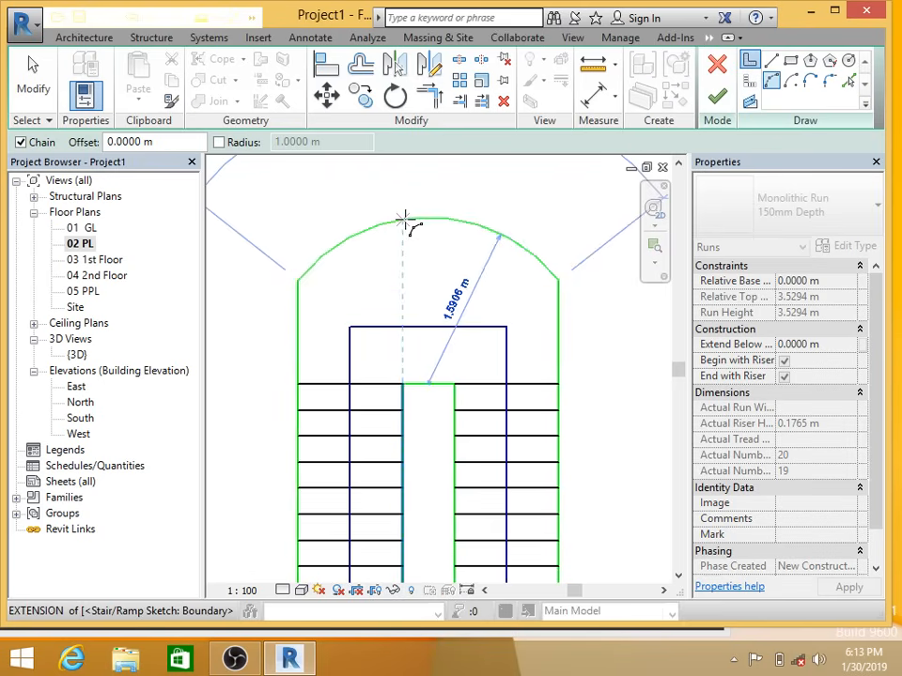
click(404, 222)
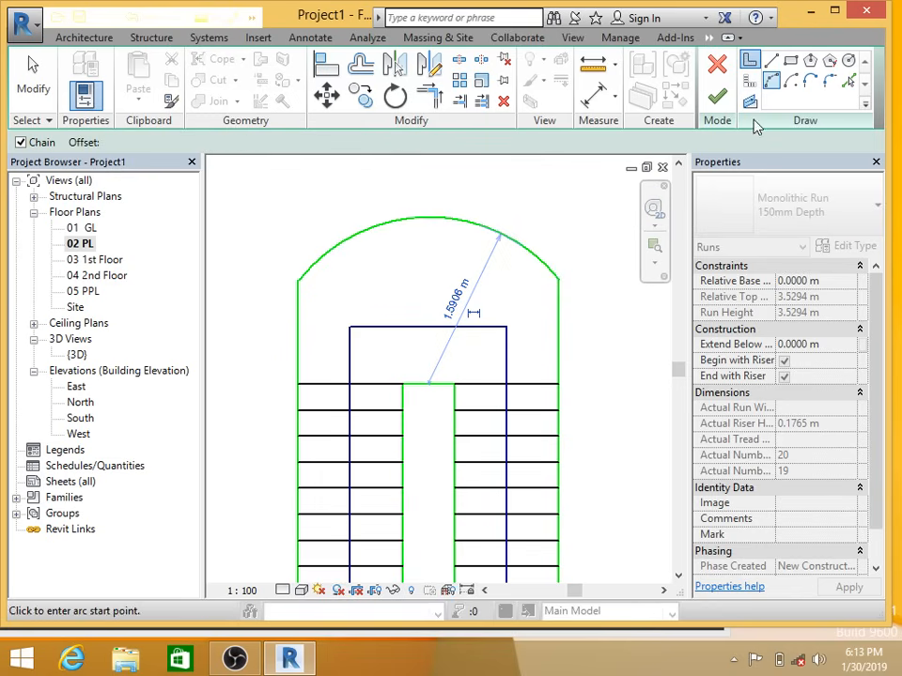
Step: Finish the run sketch and the stair, and inspect the curved landing in the {3D} view
click(727, 103)
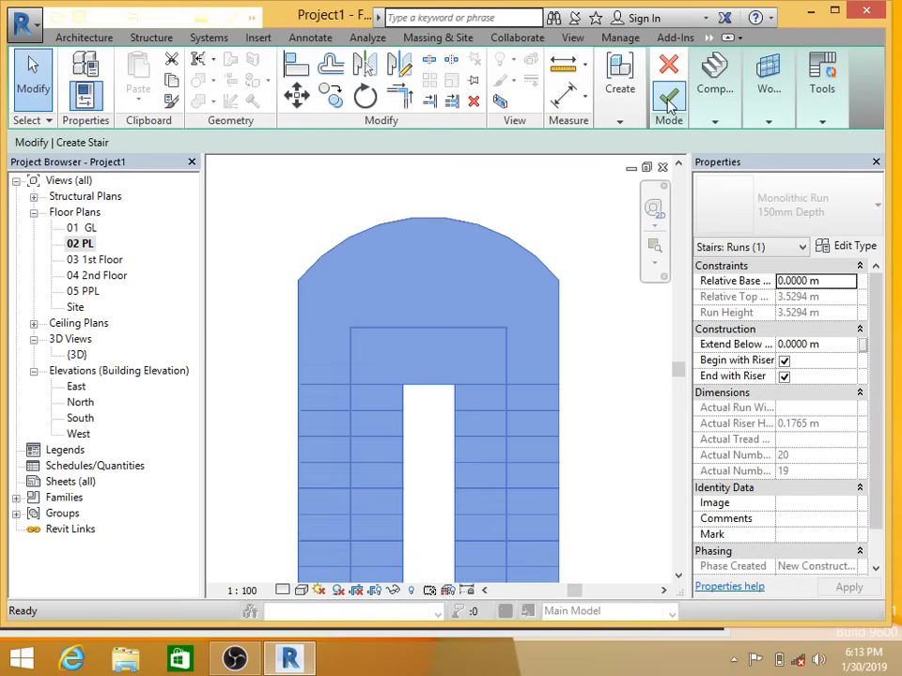
click(669, 101)
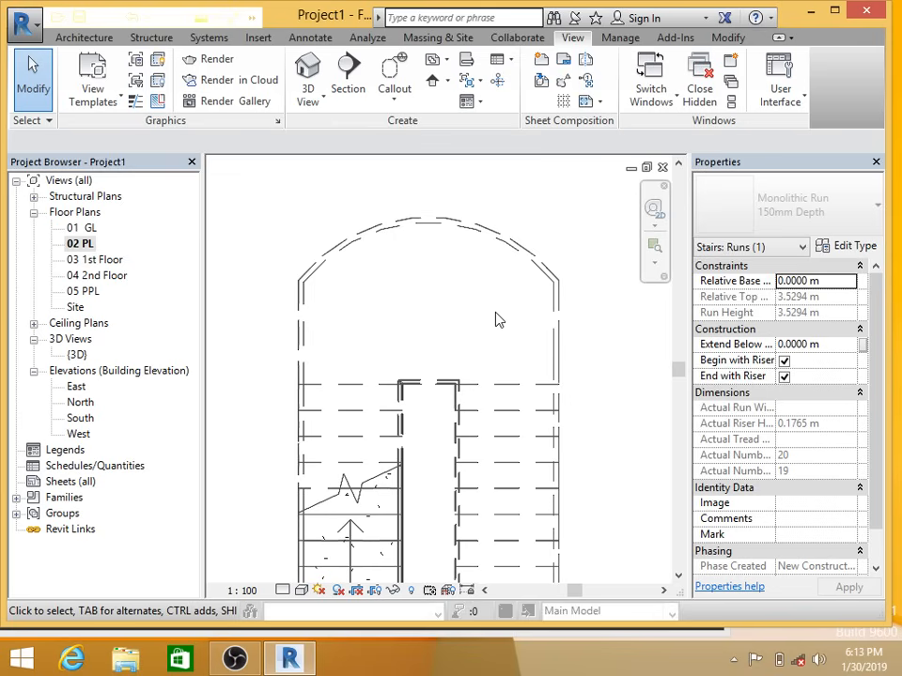
click(309, 75)
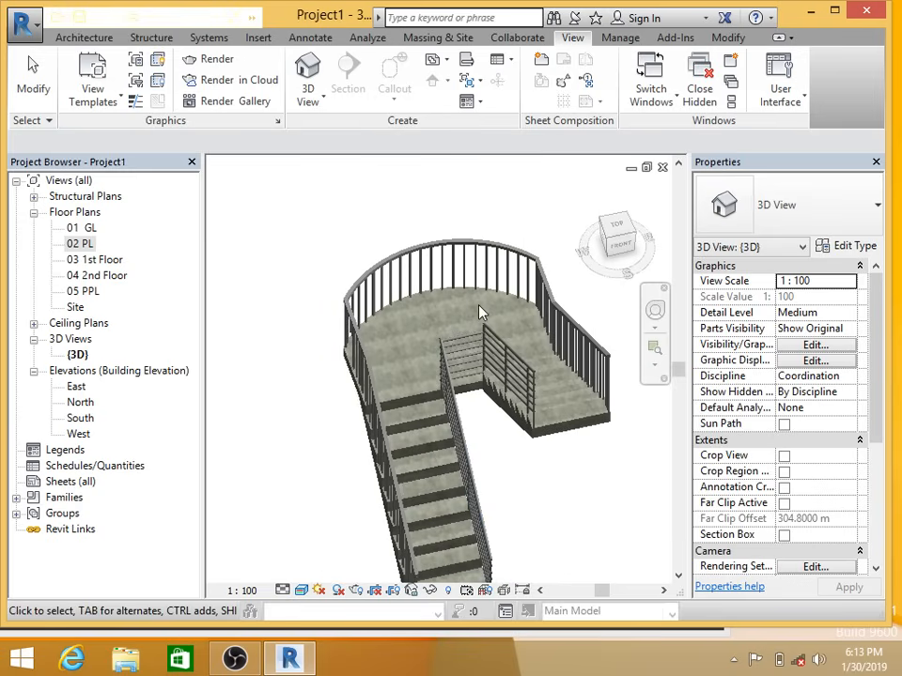
scroll(481, 313, down, 4)
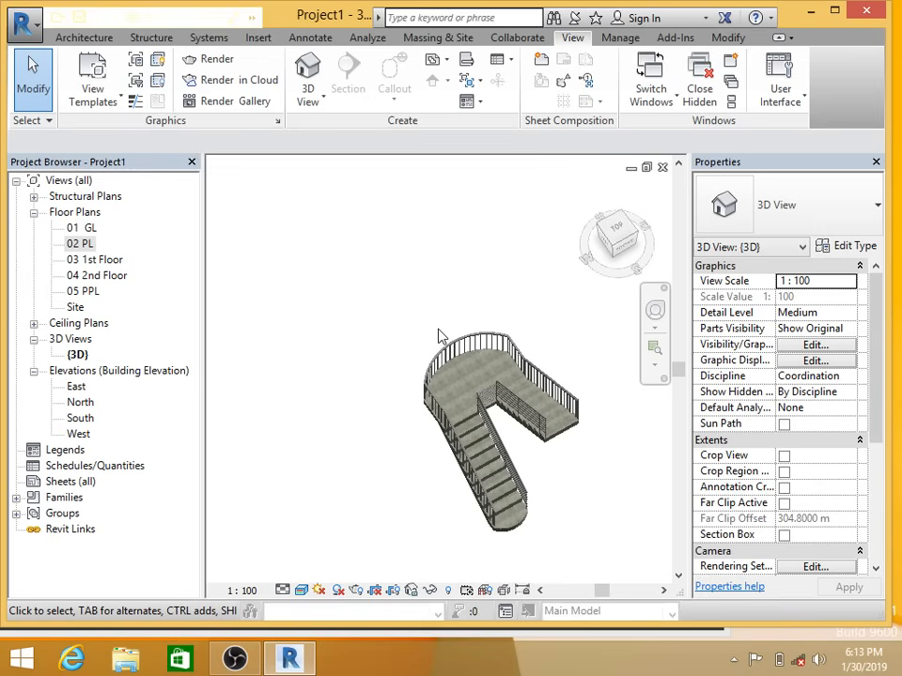
scroll(396, 328, up, 4)
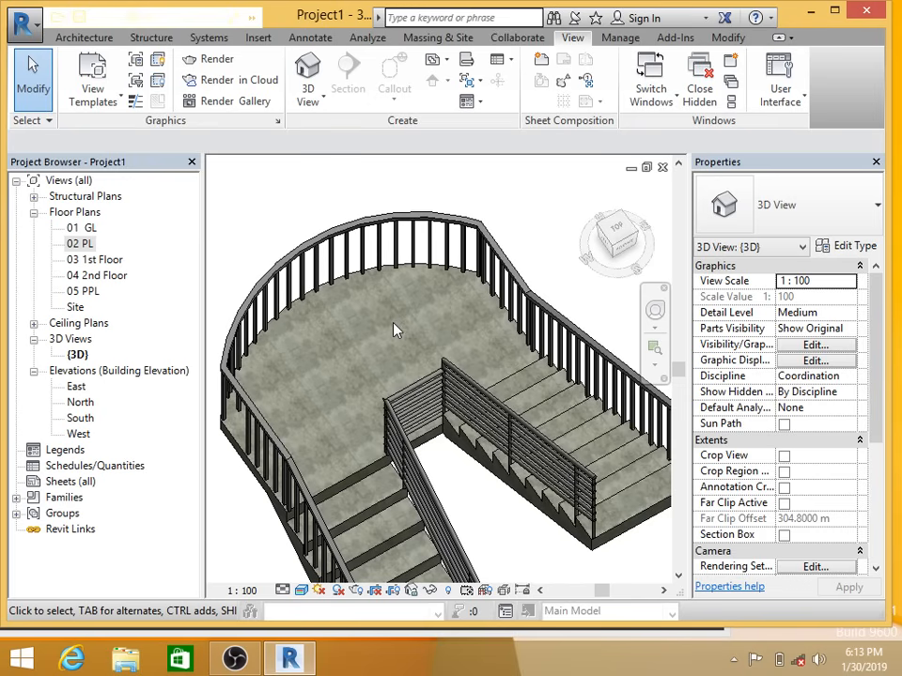
middle_drag(396, 330, 323, 222)
Step: Change the stair's inner railing type to Glass Panel - Bottom Fill
click(439, 314)
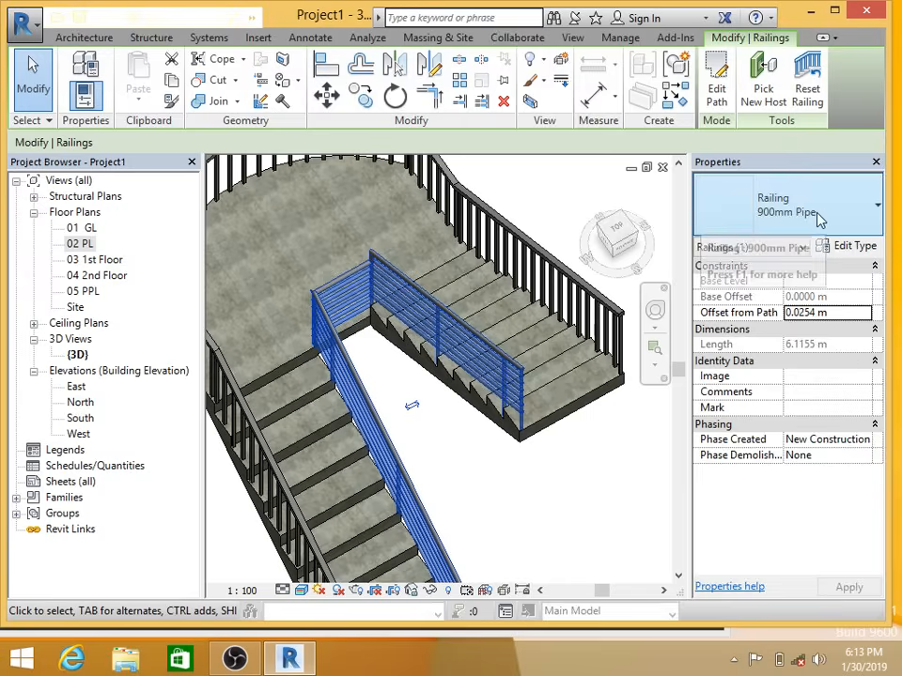
click(819, 219)
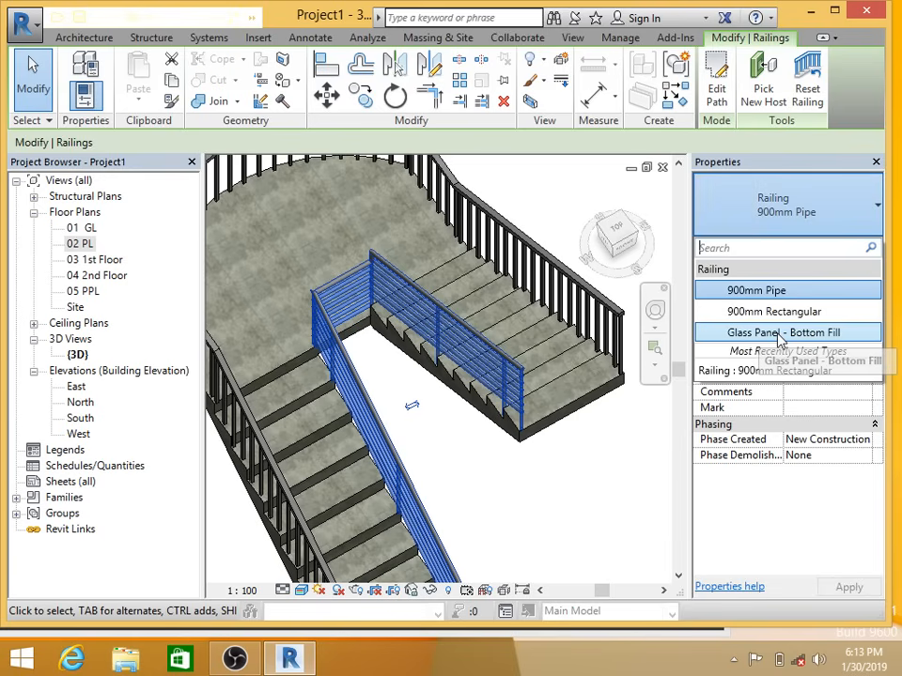
click(777, 334)
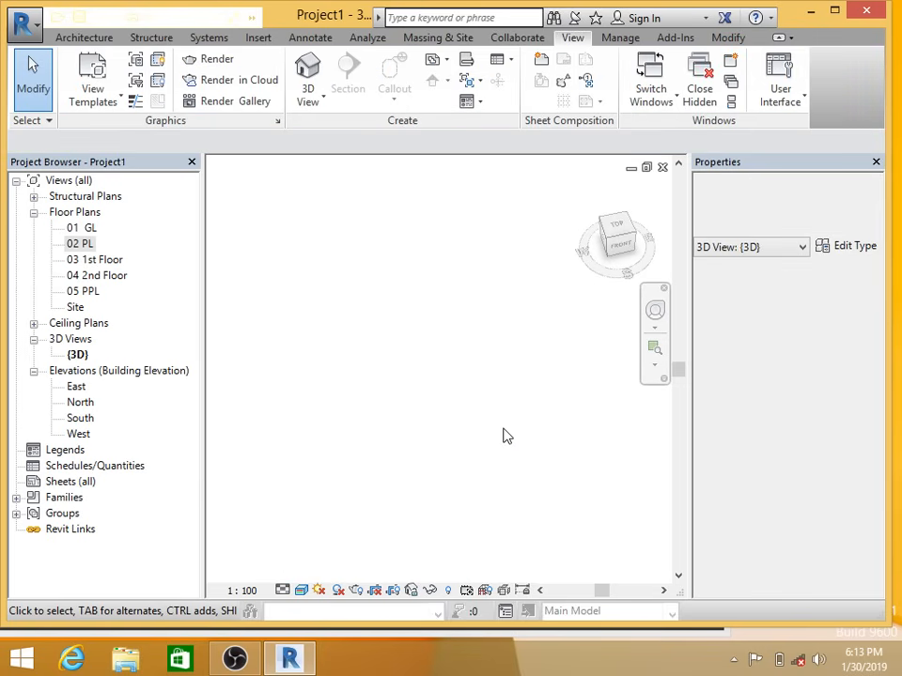
Step: Open the North building elevation view
key(z)
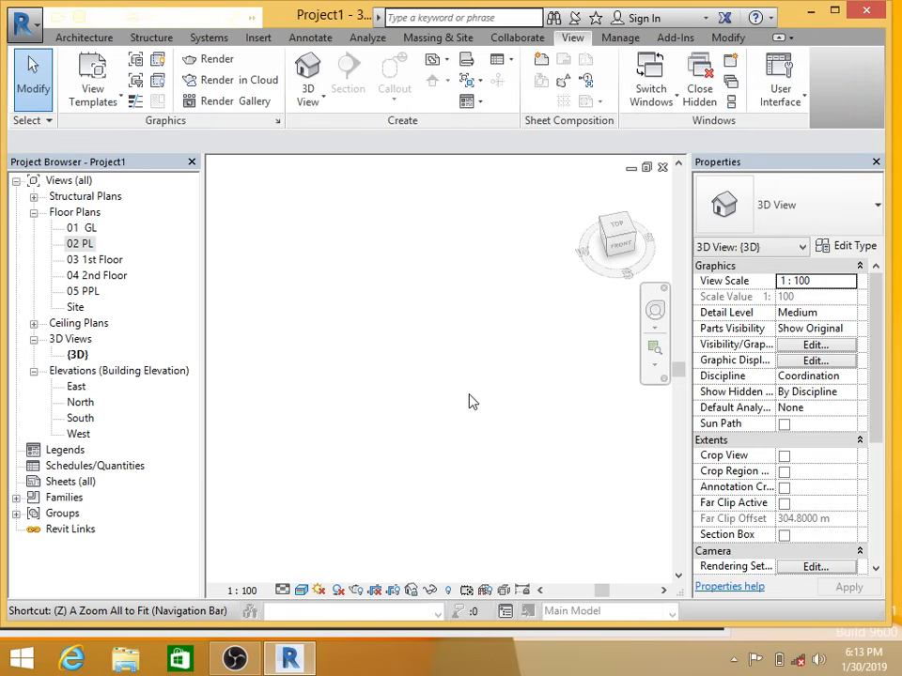
double_click(81, 404)
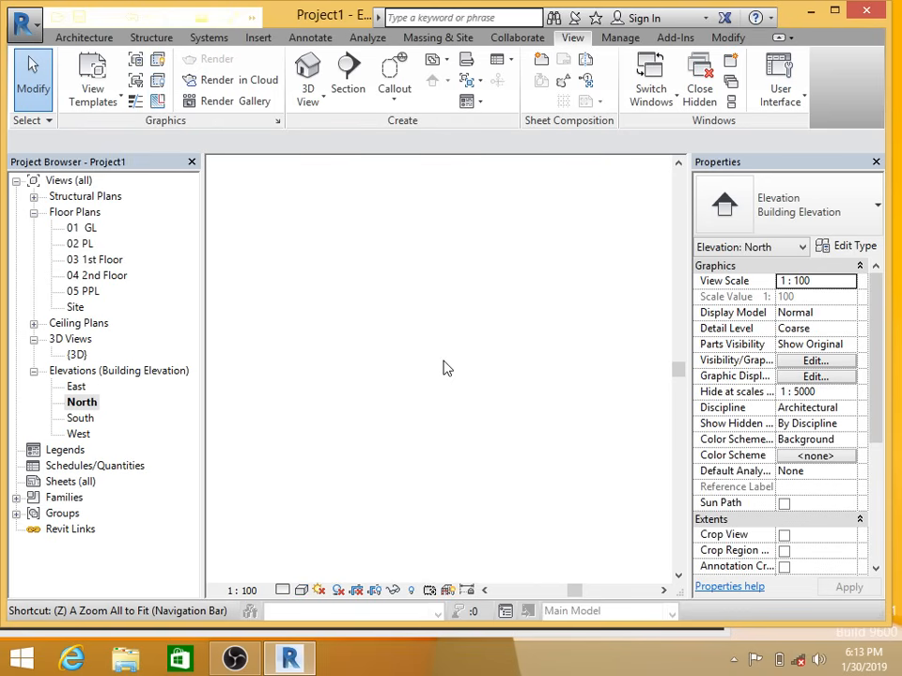